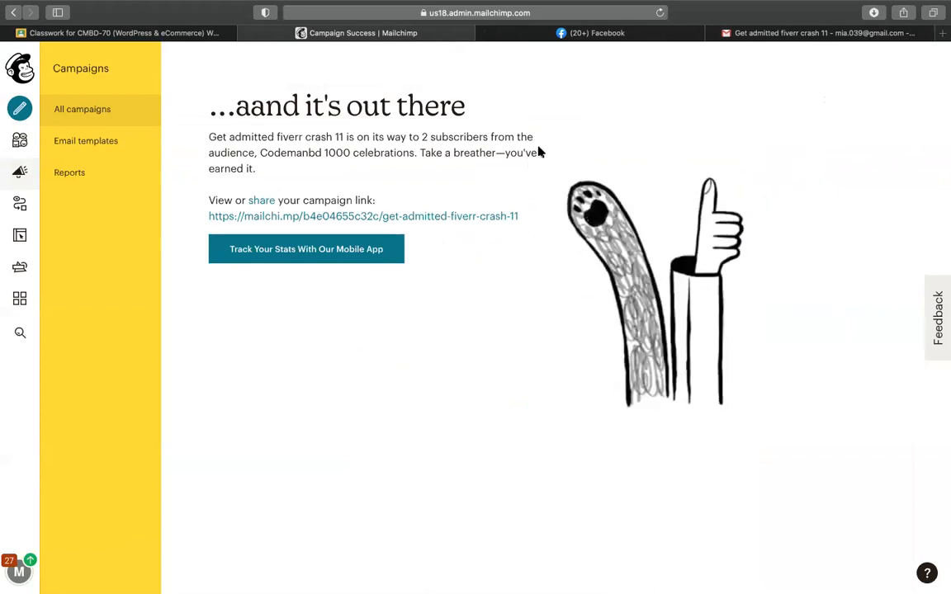
Step: Load aliexpress.com in a new Safari tab from the 'ali' address-bar suggestion
{"action": "left_click", "coordinate": [942, 33]}
{"action": "type", "text": "a"}
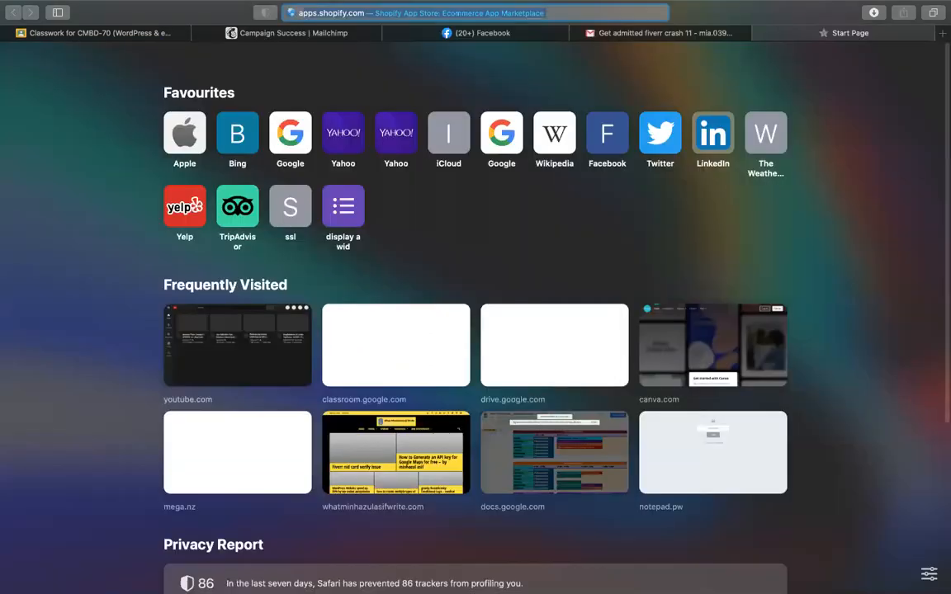
{"action": "type", "text": "liexpre"}
{"action": "key", "text": "Return"}
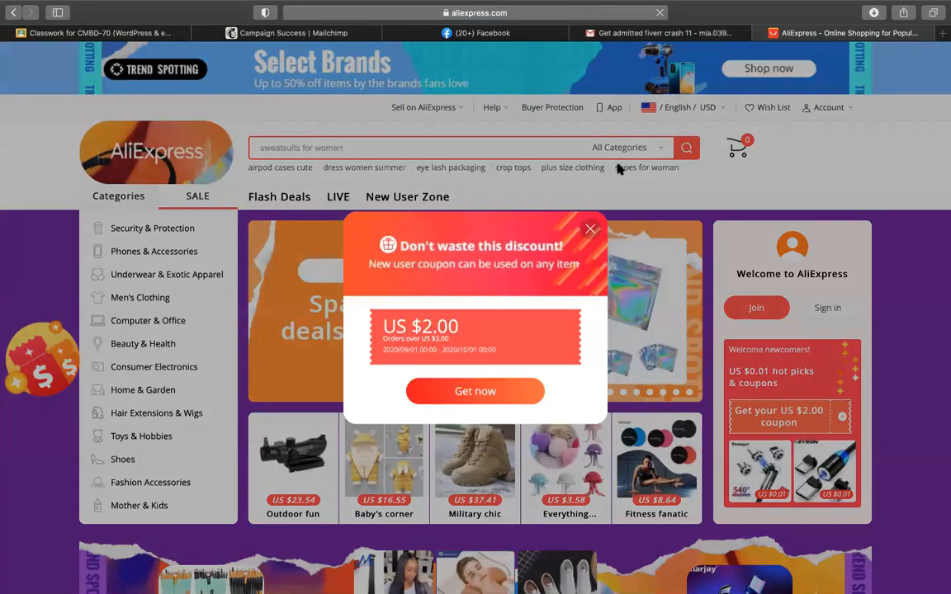
Step: Back out of the AliExpress coupon sign-in page and close the new-user coupon pop-up
{"action": "left_click", "coordinate": [438, 394]}
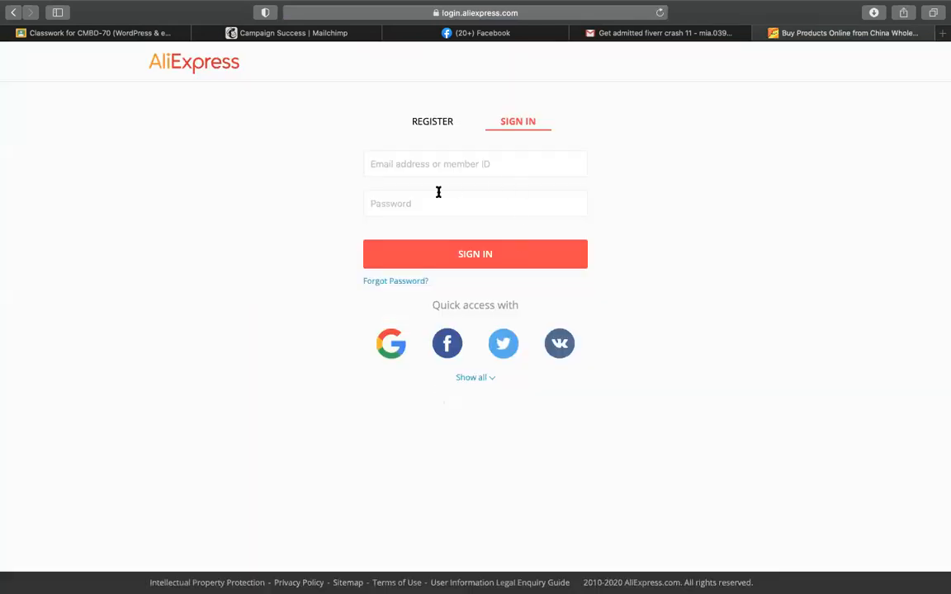
{"action": "left_click", "coordinate": [439, 192]}
{"action": "left_click", "coordinate": [518, 167]}
{"action": "left_click", "coordinate": [404, 206]}
{"action": "left_click", "coordinate": [286, 253]}
{"action": "left_click", "coordinate": [13, 13]}
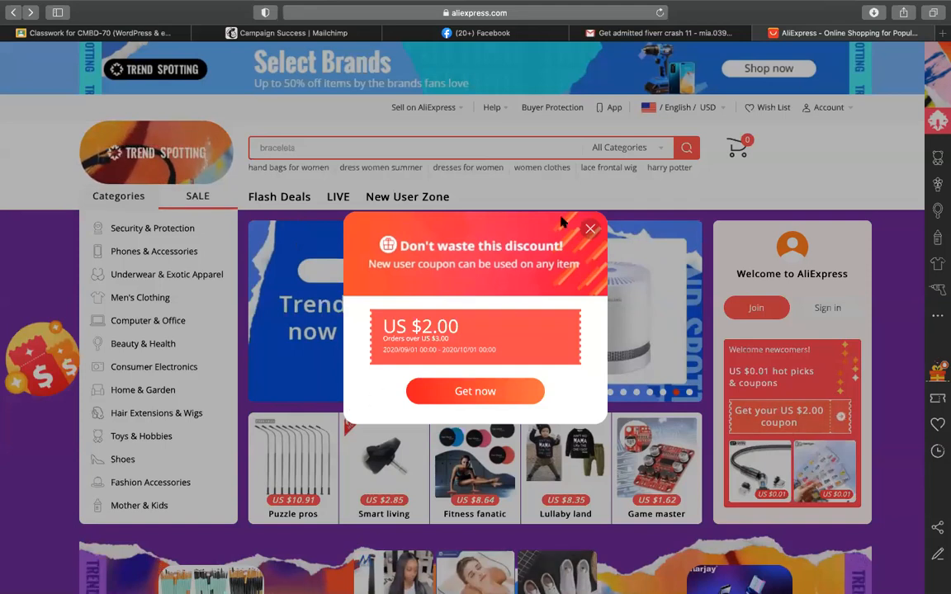
{"action": "left_click", "coordinate": [591, 230]}
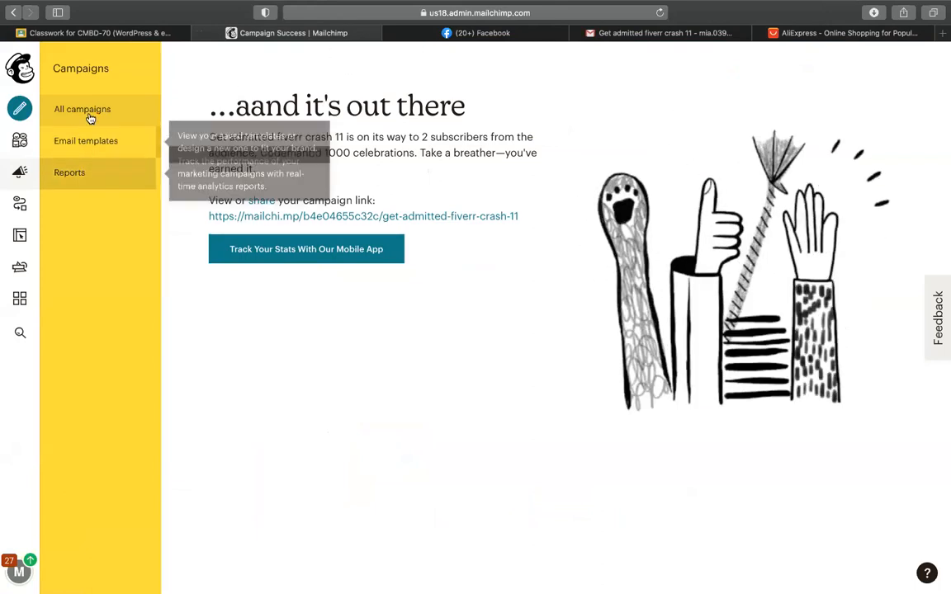
Step: Go from All campaigns to the Audience dashboard and open the audience's contact list
{"action": "left_click", "coordinate": [19, 175]}
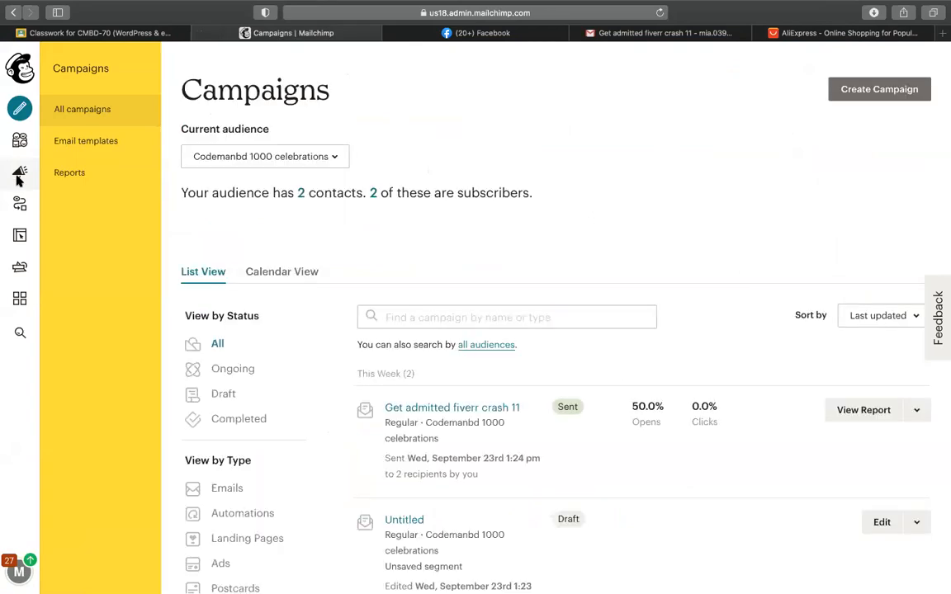
{"action": "left_click", "coordinate": [19, 151]}
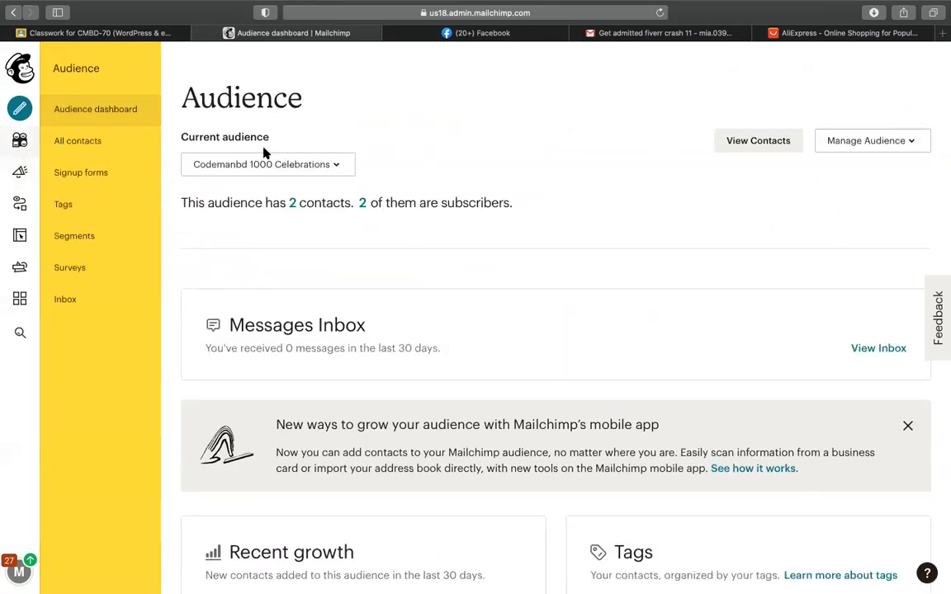
{"action": "left_click", "coordinate": [292, 205]}
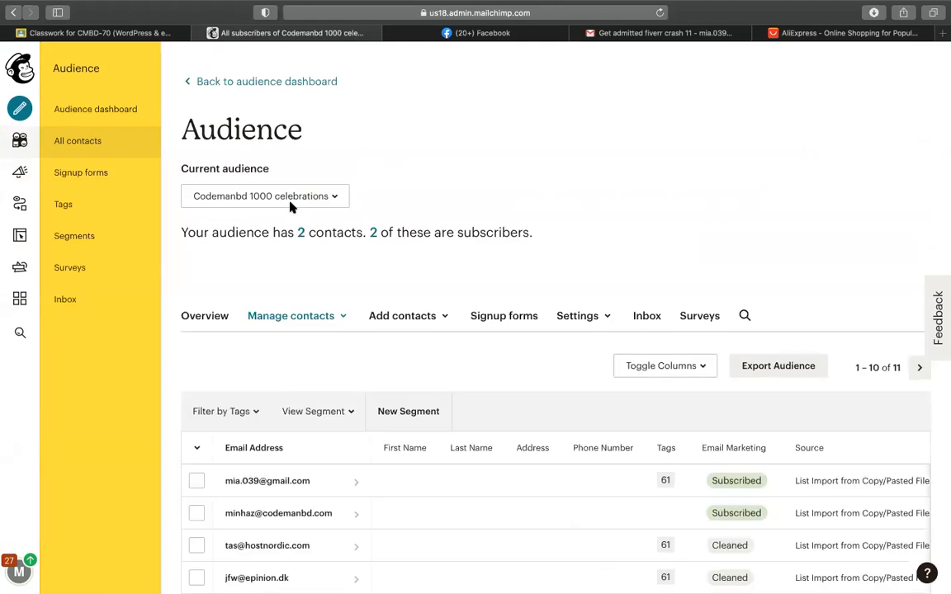
Step: Review the Signup forms options for the 2-contact audience, then reopen its contact list
{"action": "scroll", "coordinate": [716, 196], "scroll_direction": "down", "scroll_amount": 2}
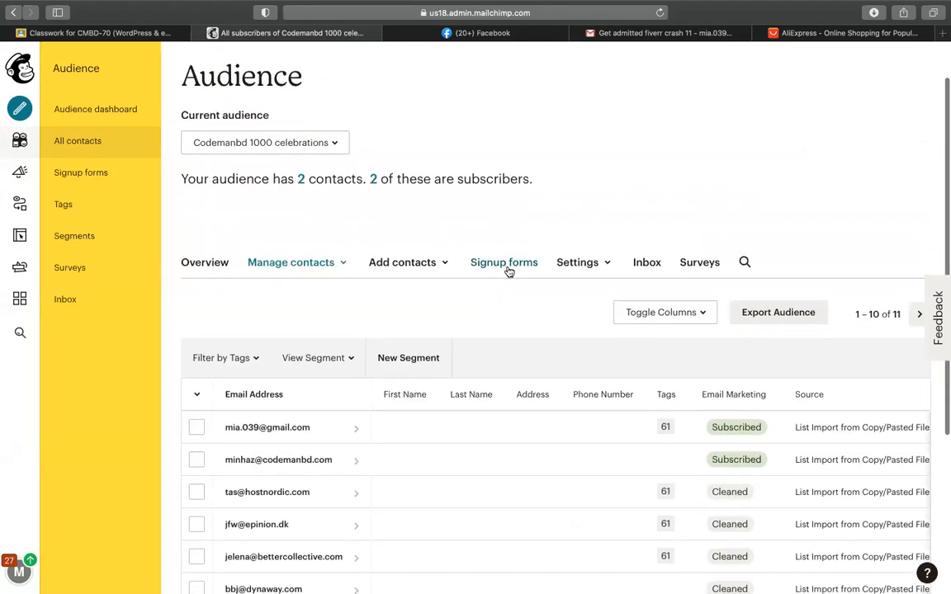
{"action": "left_click", "coordinate": [503, 263]}
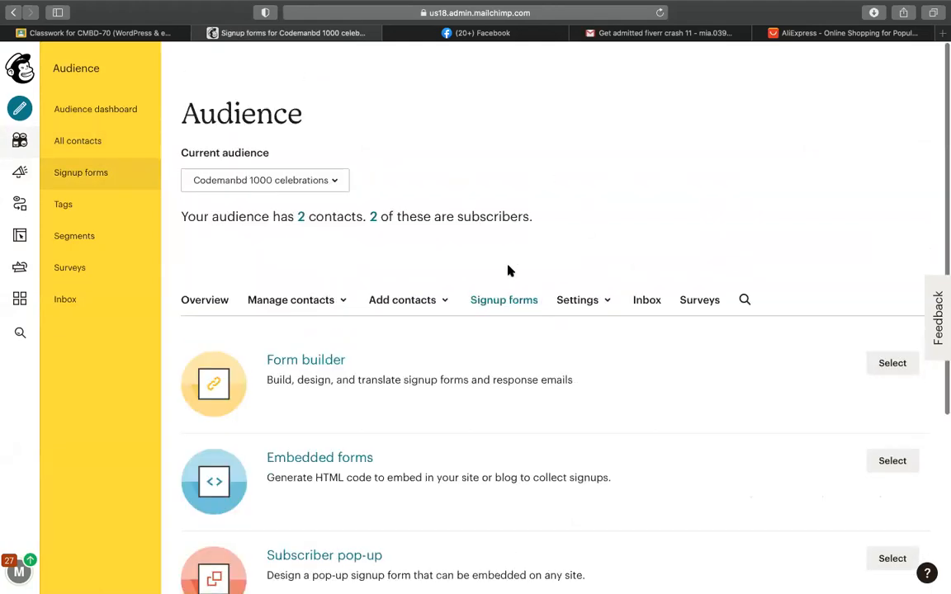
{"action": "scroll", "coordinate": [413, 256], "scroll_direction": "down", "scroll_amount": 5}
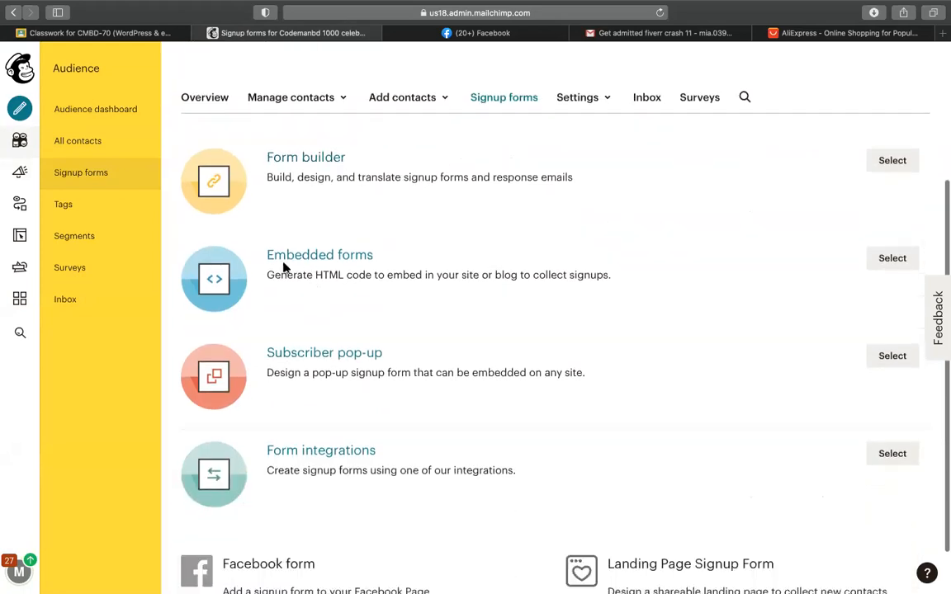
{"action": "scroll", "coordinate": [364, 257], "scroll_direction": "down", "scroll_amount": 1}
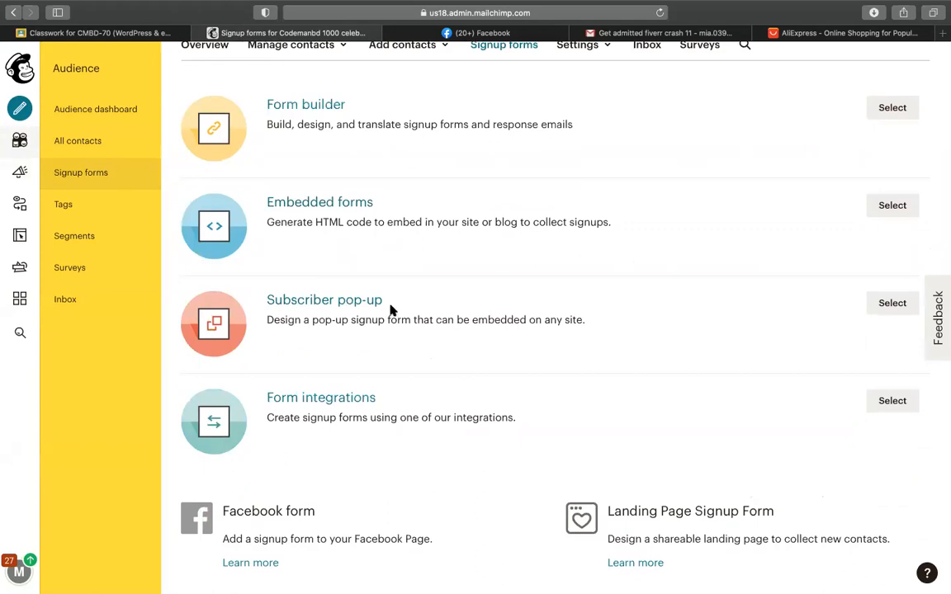
{"action": "scroll", "coordinate": [347, 248], "scroll_direction": "up", "scroll_amount": 1}
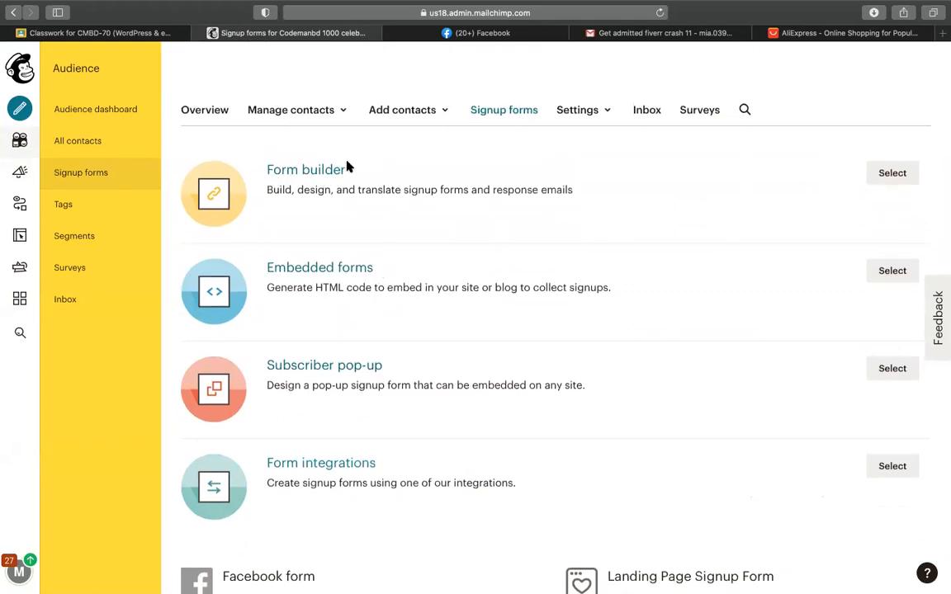
{"action": "scroll", "coordinate": [348, 167], "scroll_direction": "down", "scroll_amount": 1}
{"action": "scroll", "coordinate": [298, 167], "scroll_direction": "up", "scroll_amount": 1}
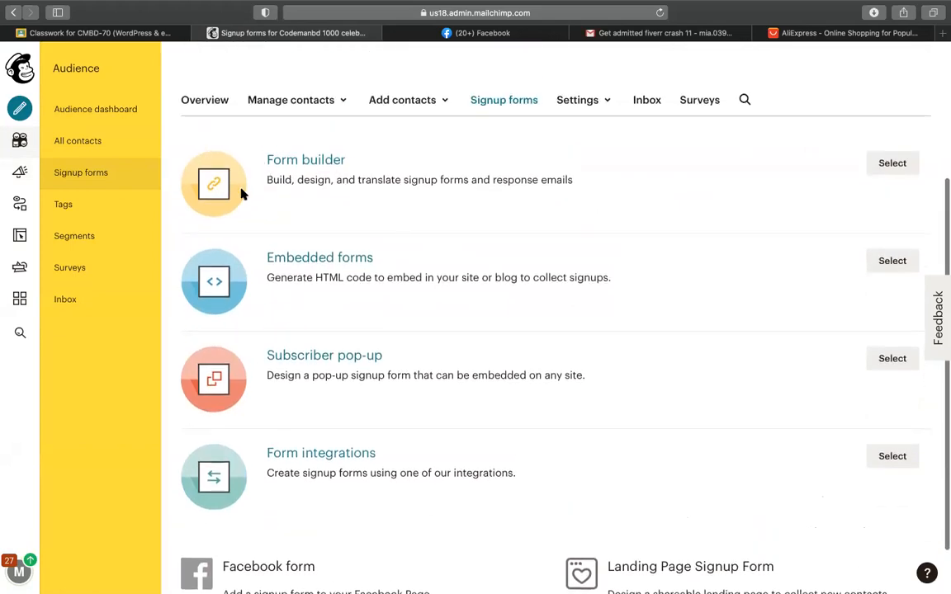
{"action": "scroll", "coordinate": [445, 177], "scroll_direction": "down", "scroll_amount": 1}
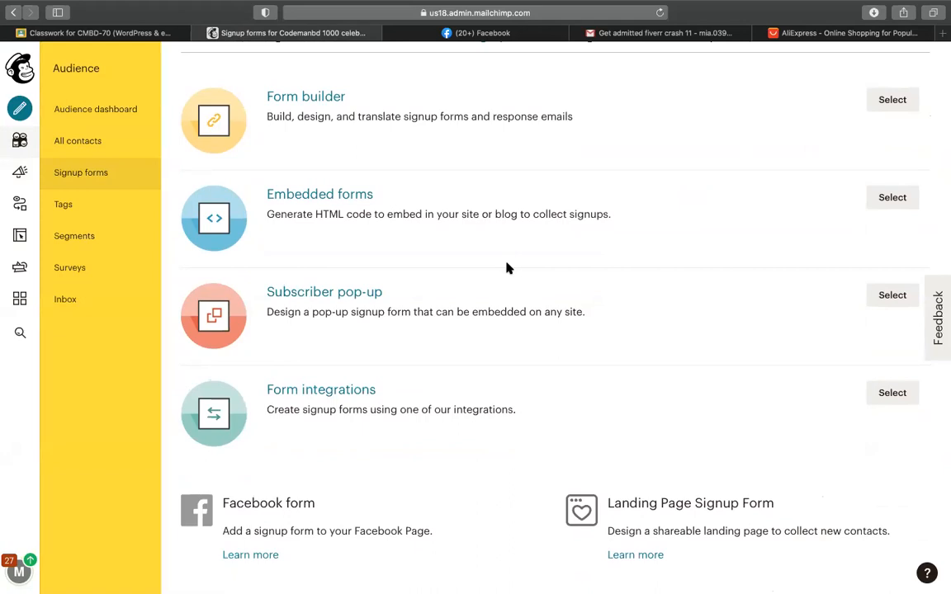
{"action": "scroll", "coordinate": [508, 269], "scroll_direction": "up", "scroll_amount": 5}
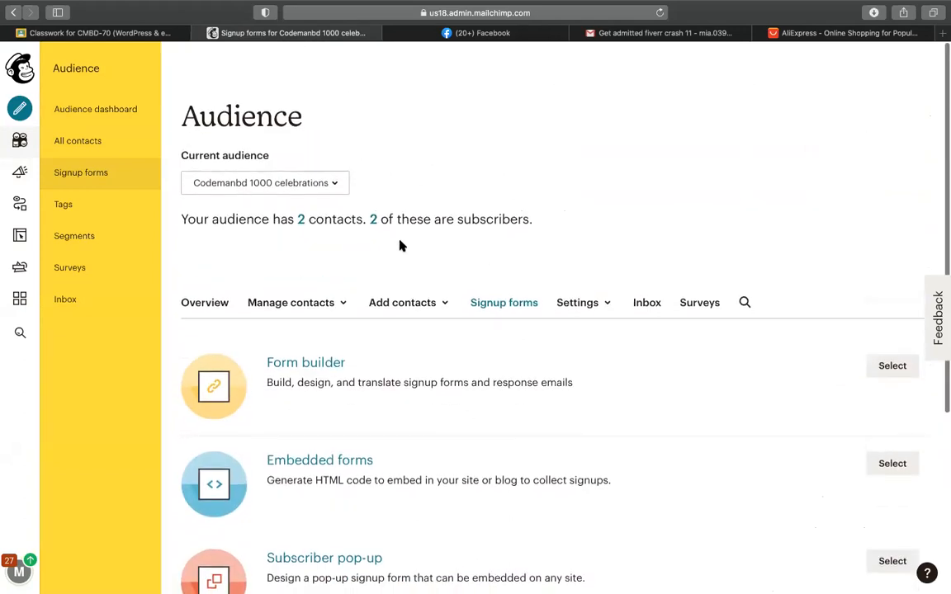
{"action": "left_click", "coordinate": [302, 219]}
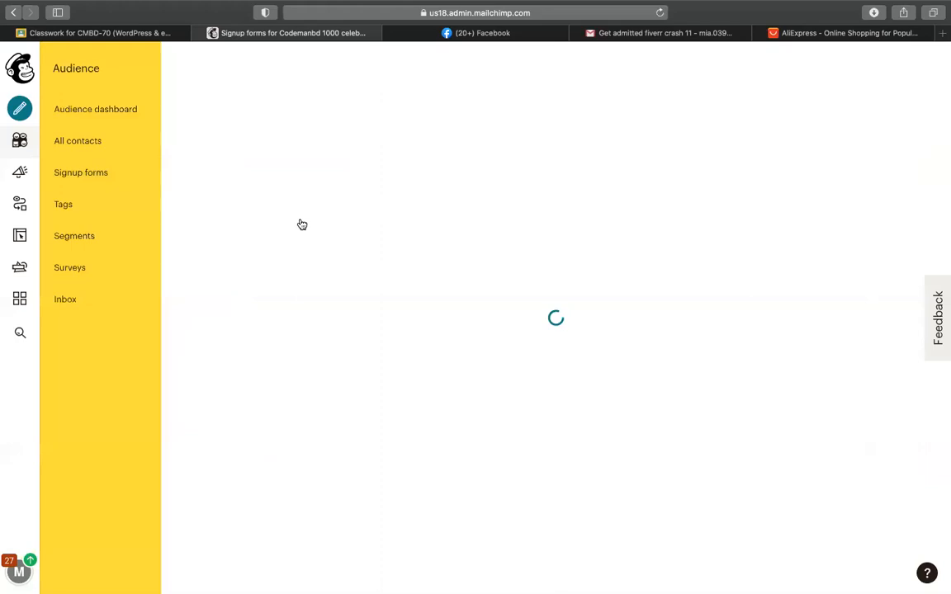
{"action": "scroll", "coordinate": [280, 380], "scroll_direction": "down", "scroll_amount": 2}
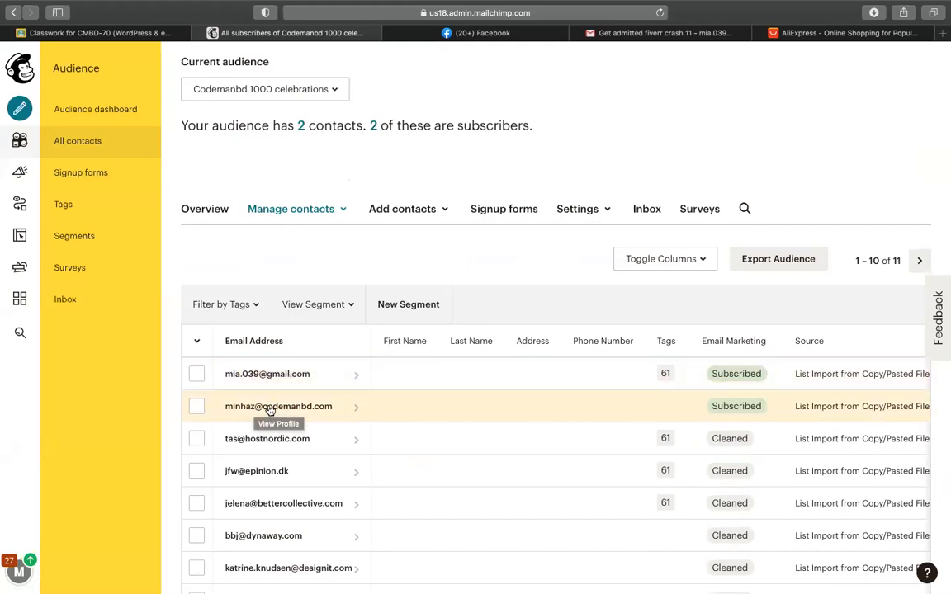
{"action": "scroll", "coordinate": [497, 401], "scroll_direction": "down", "scroll_amount": 1}
{"action": "scroll", "coordinate": [496, 401], "scroll_direction": "down", "scroll_amount": 4}
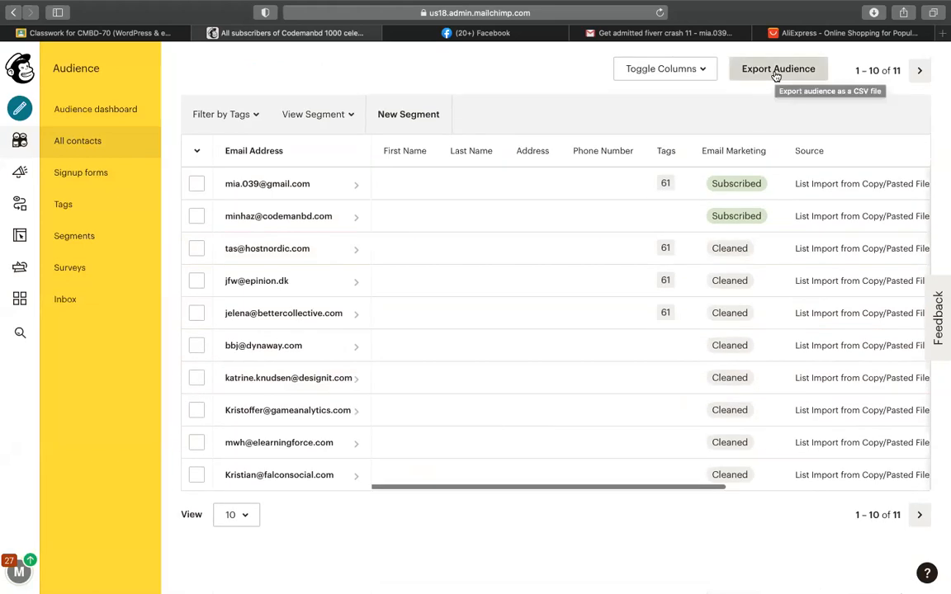
{"action": "scroll", "coordinate": [497, 271], "scroll_direction": "up", "scroll_amount": 5}
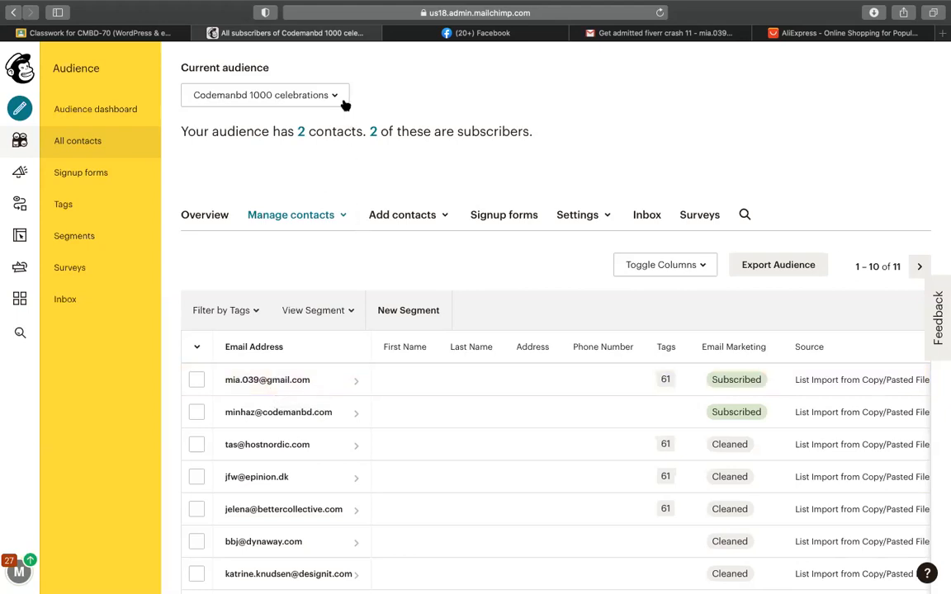
{"action": "left_click", "coordinate": [504, 219]}
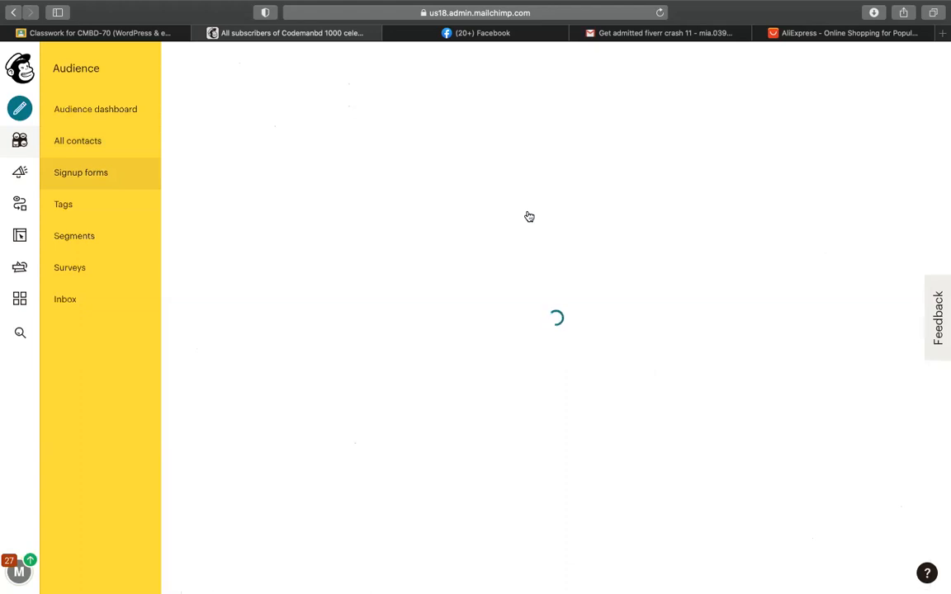
{"action": "scroll", "coordinate": [563, 230], "scroll_direction": "down", "scroll_amount": 3}
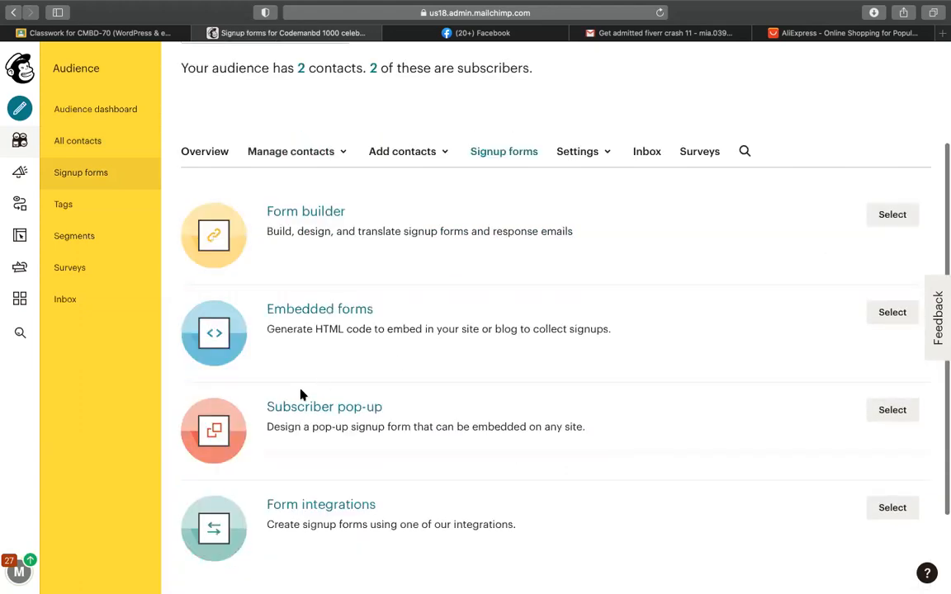
Step: Edit the Subscriber pop-up and replace the FiverrCrash-11 banner with the two-women knitwear photo
{"action": "left_click", "coordinate": [897, 409]}
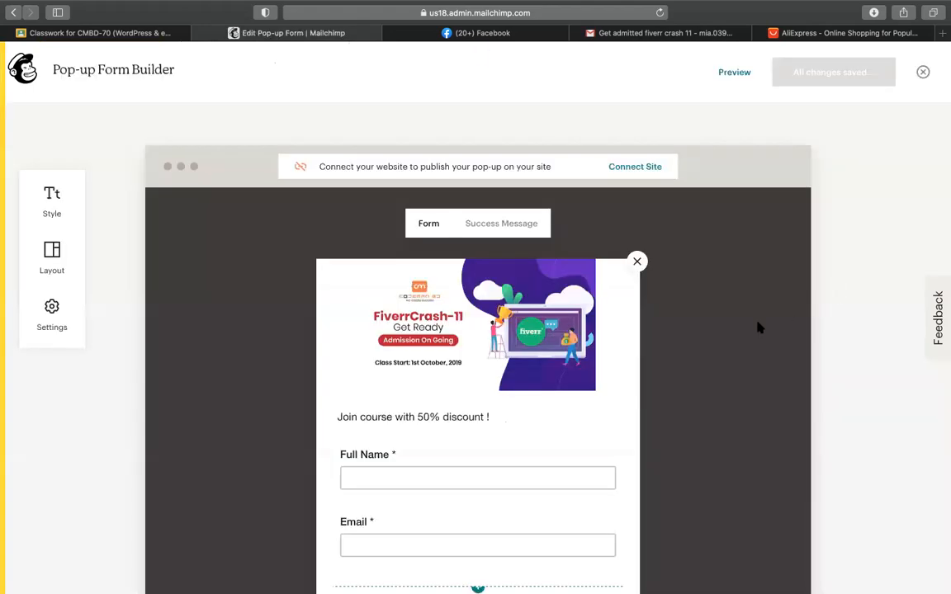
{"action": "scroll", "coordinate": [760, 327], "scroll_direction": "down", "scroll_amount": 1}
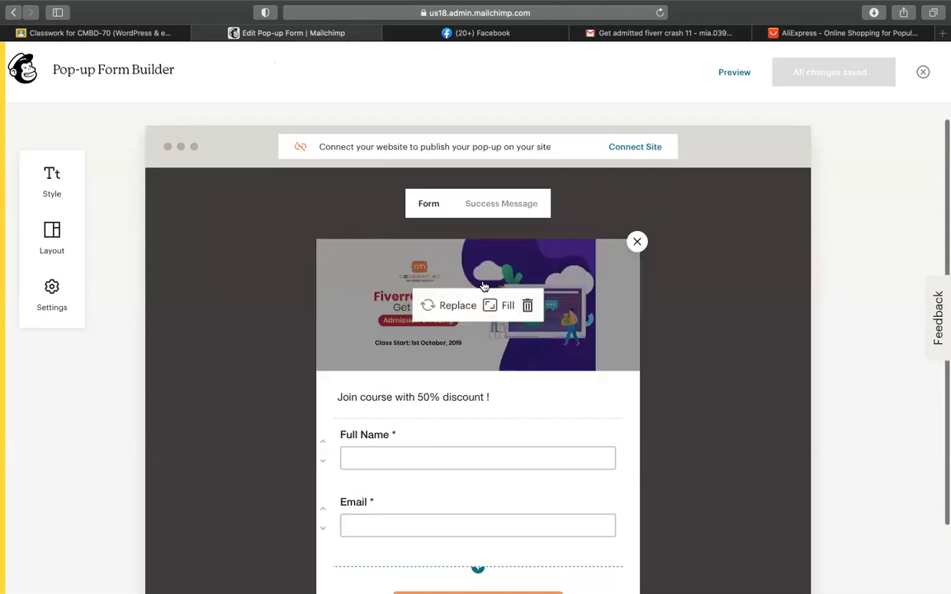
{"action": "scroll", "coordinate": [587, 336], "scroll_direction": "down", "scroll_amount": 4}
{"action": "scroll", "coordinate": [587, 335], "scroll_direction": "up", "scroll_amount": 5}
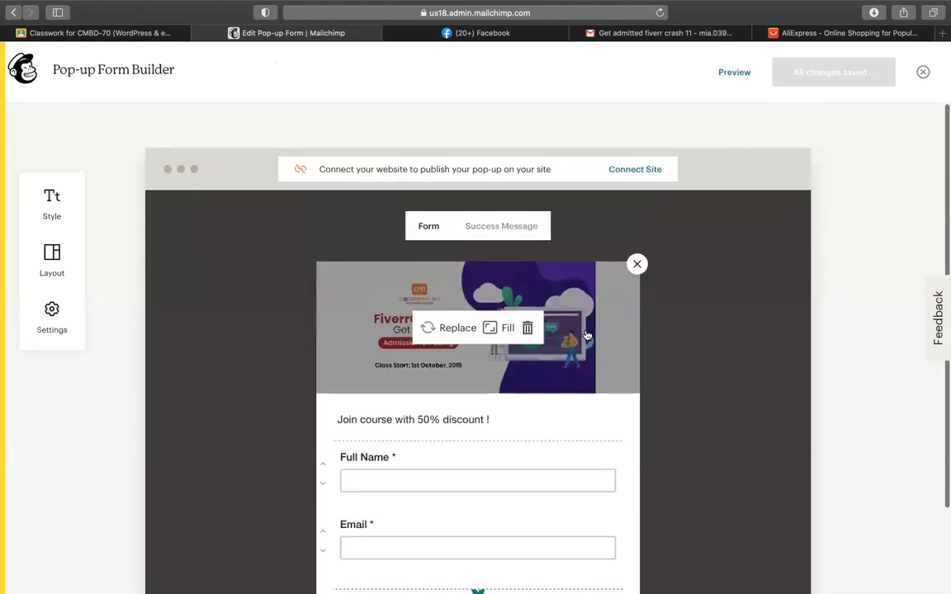
{"action": "scroll", "coordinate": [587, 335], "scroll_direction": "down", "scroll_amount": 2}
{"action": "scroll", "coordinate": [587, 335], "scroll_direction": "down", "scroll_amount": 1}
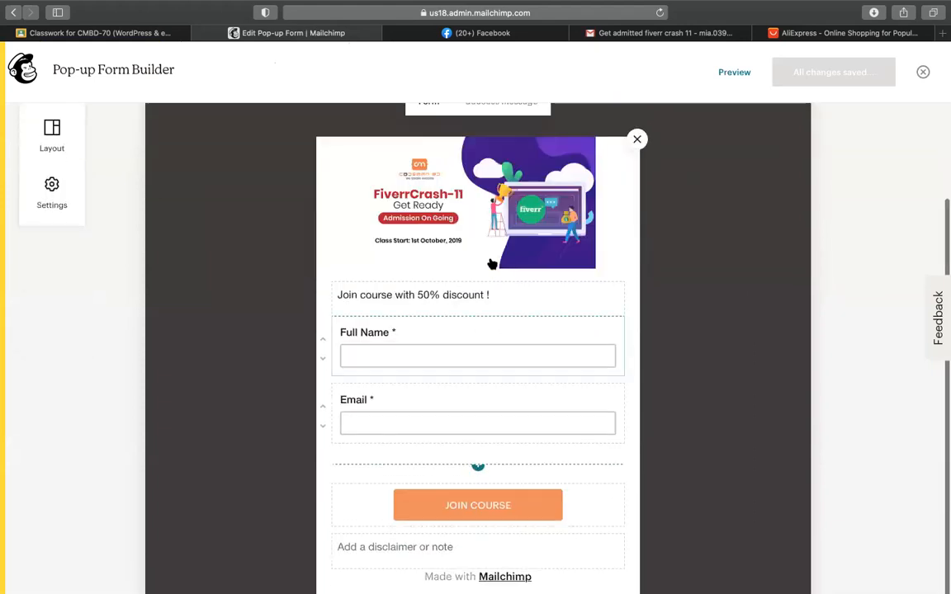
{"action": "left_click", "coordinate": [469, 207]}
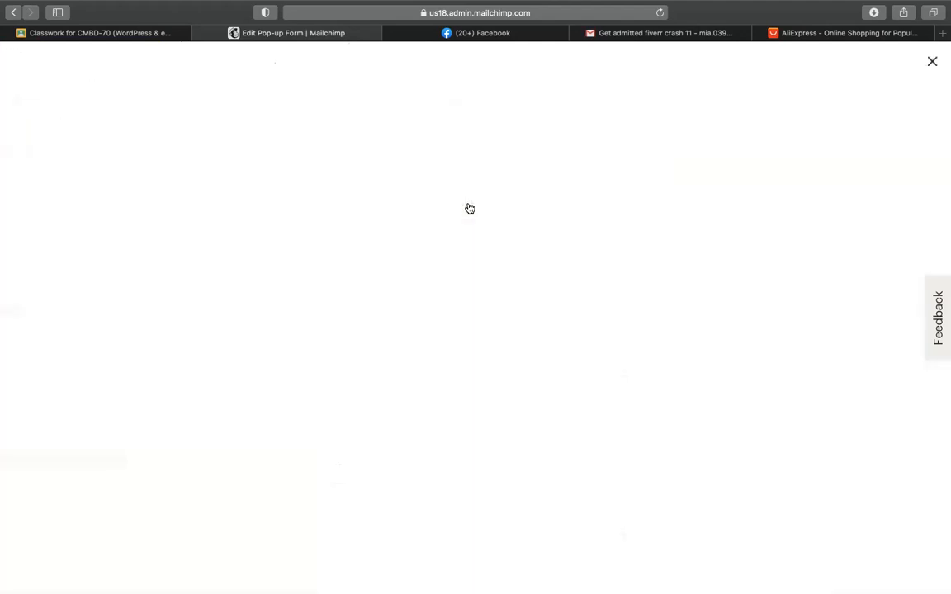
{"action": "left_click", "coordinate": [368, 260]}
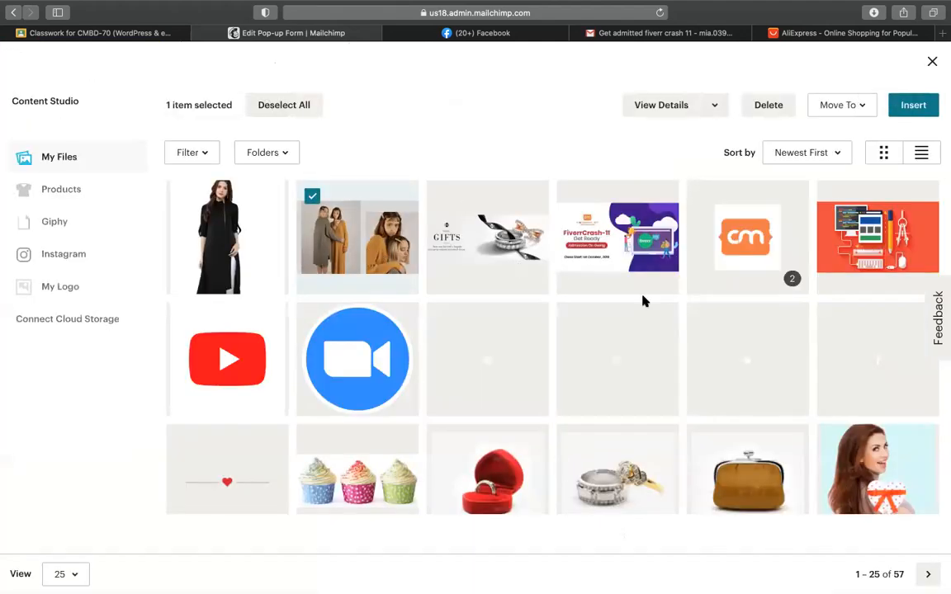
{"action": "left_click", "coordinate": [914, 105]}
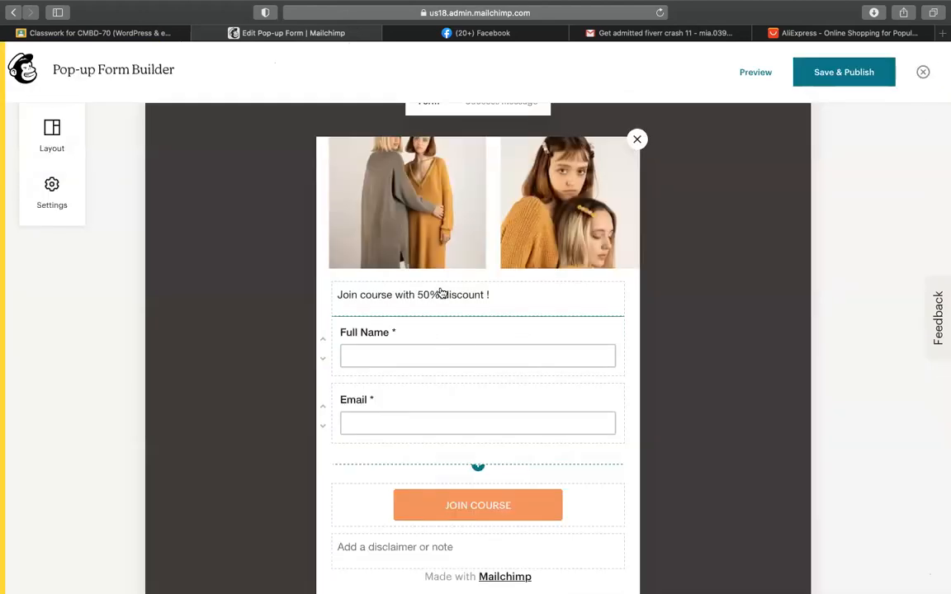
Step: Change the heading to 'Get 50% discount for sign up !' and relabel Full Name as Name
{"action": "left_click", "coordinate": [387, 291]}
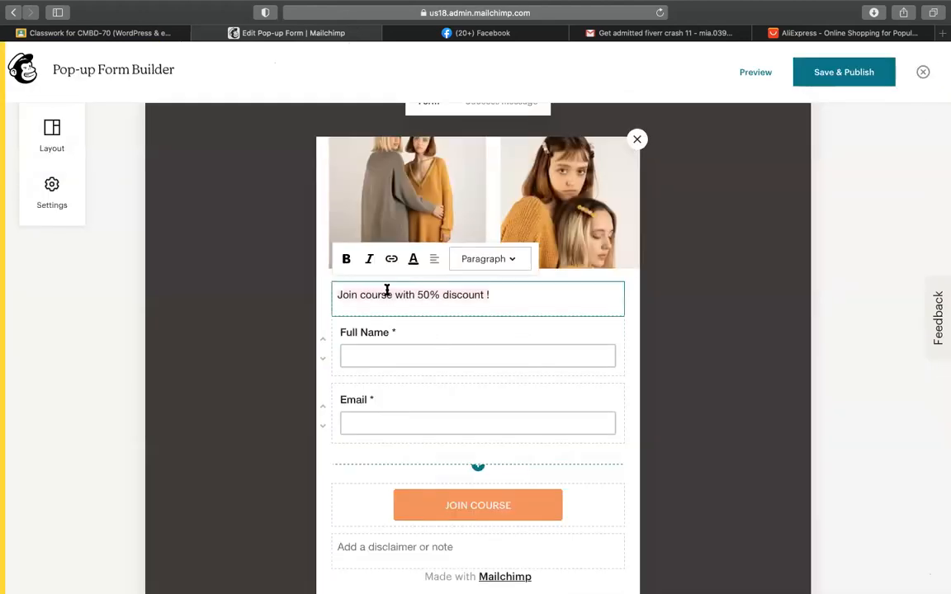
{"action": "type", "text": "G"}
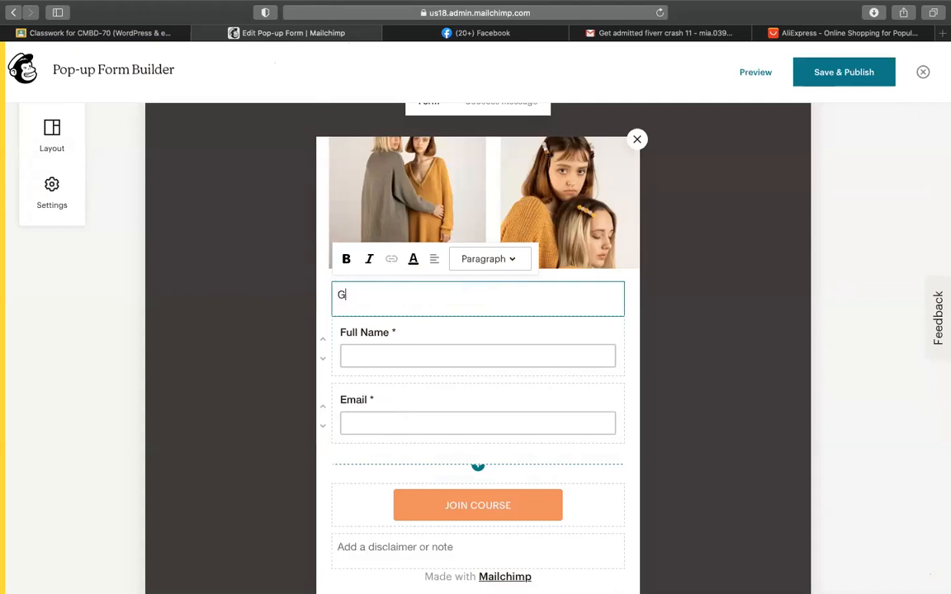
{"action": "type", "text": "et 50% discount fo"}
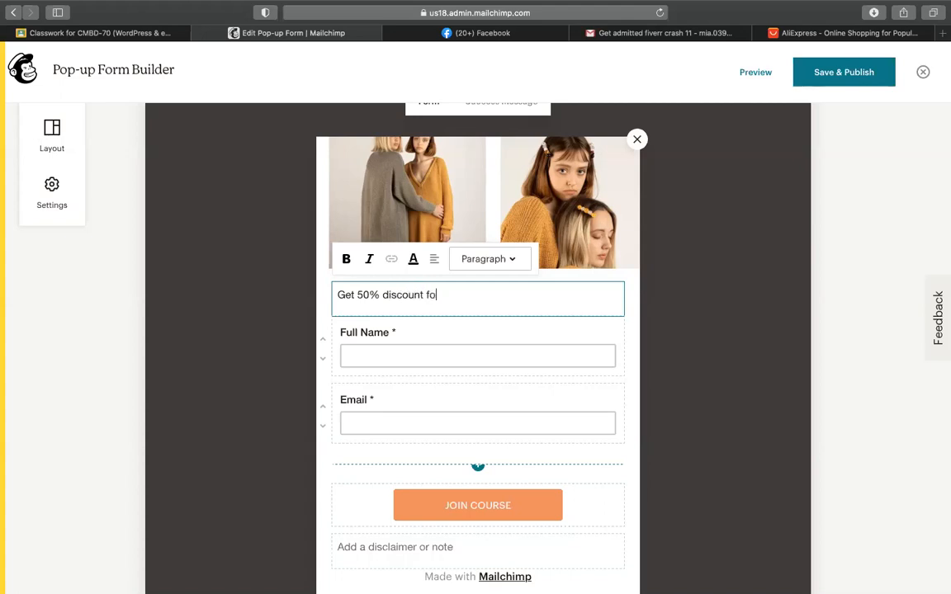
{"action": "type", "text": "r signs"}
{"action": "left_click", "coordinate": [447, 345]}
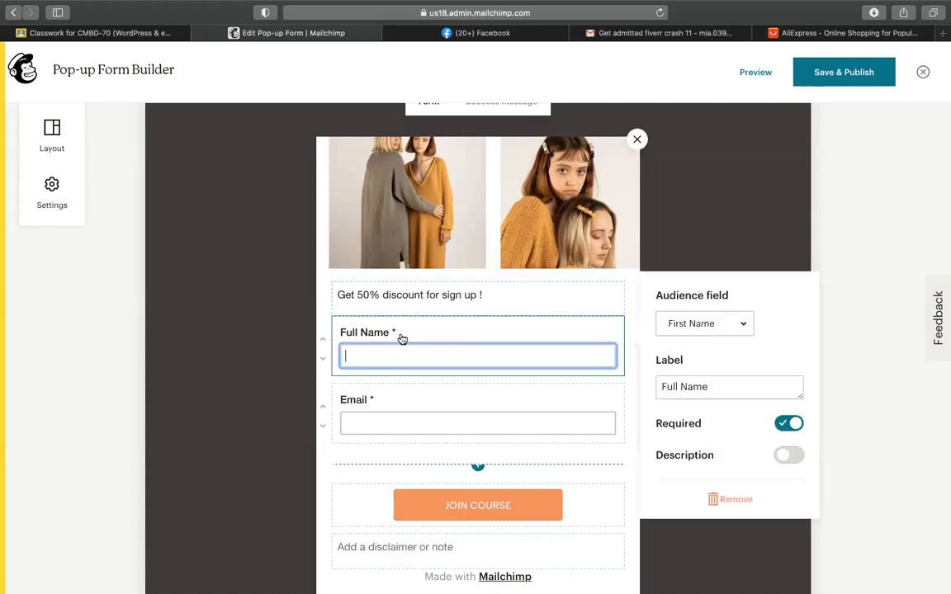
{"action": "left_click_drag", "start_coordinate": [686, 387], "coordinate": [663, 387]}
{"action": "key", "text": "BackSpace"}
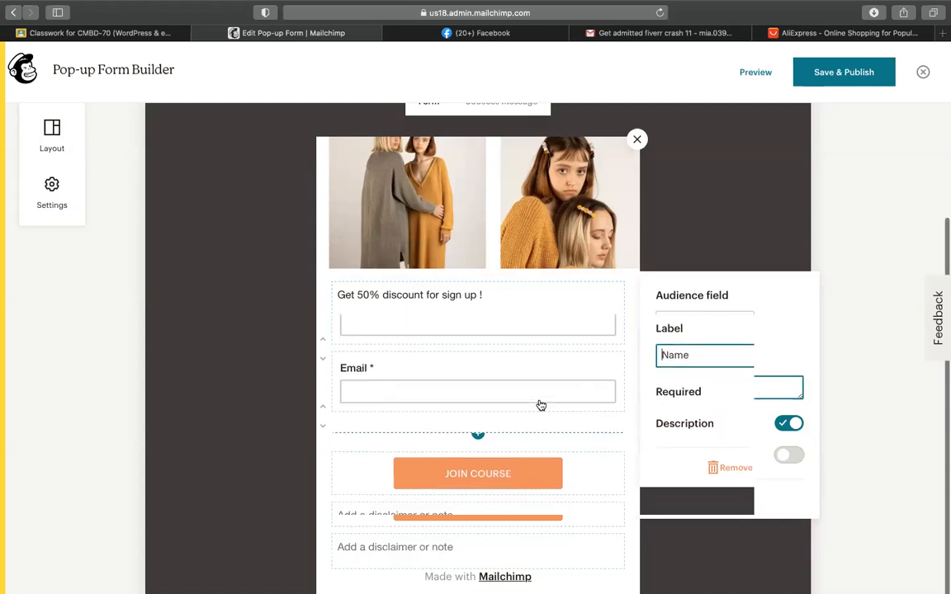
{"action": "scroll", "coordinate": [541, 404], "scroll_direction": "down", "scroll_amount": 2}
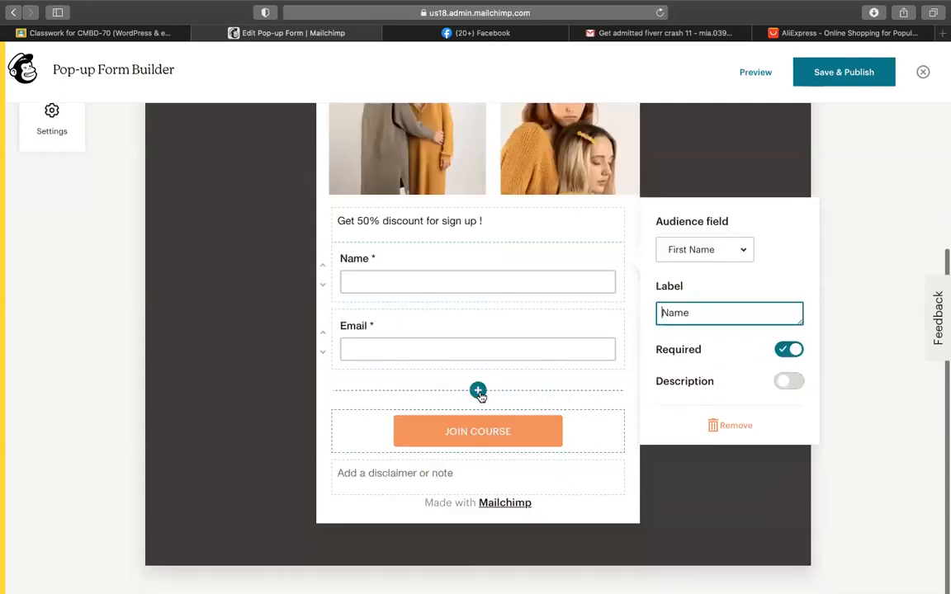
{"action": "scroll", "coordinate": [480, 396], "scroll_direction": "up", "scroll_amount": 1}
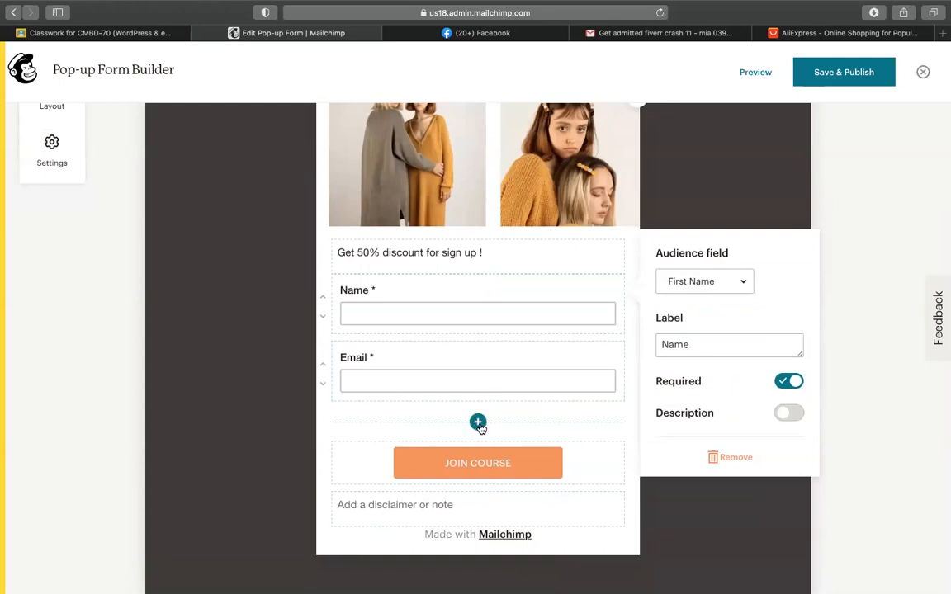
Step: Rename the signup button to 'SignUp Now' and keep its colour orange
{"action": "left_click", "coordinate": [478, 423]}
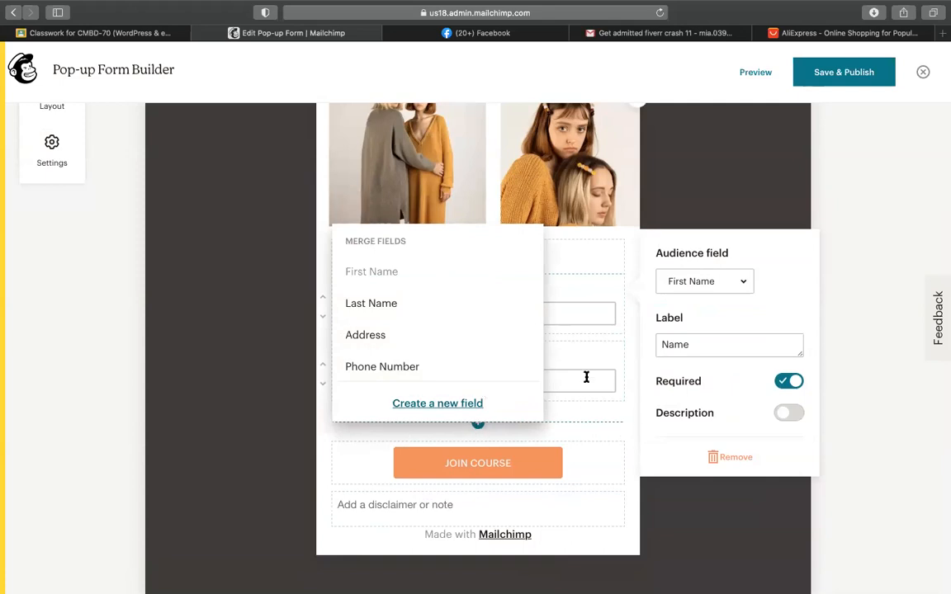
{"action": "left_click", "coordinate": [483, 459]}
{"action": "triple_click", "coordinate": [458, 457]}
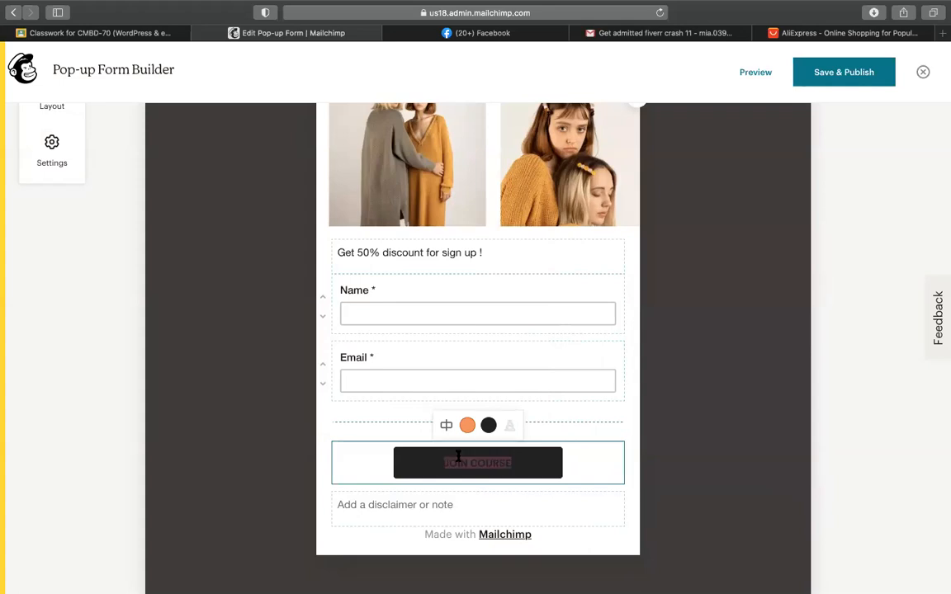
{"action": "type", "text": "SignUp Nw"}
{"action": "key", "text": "BackSpace"}
{"action": "type", "text": "ow"}
{"action": "left_click", "coordinate": [467, 425]}
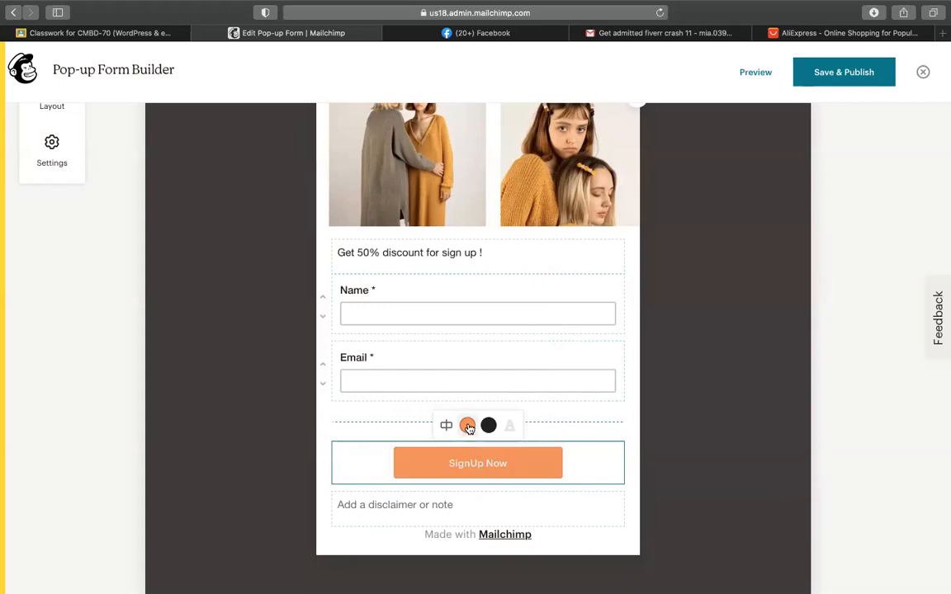
{"action": "left_click", "coordinate": [467, 426]}
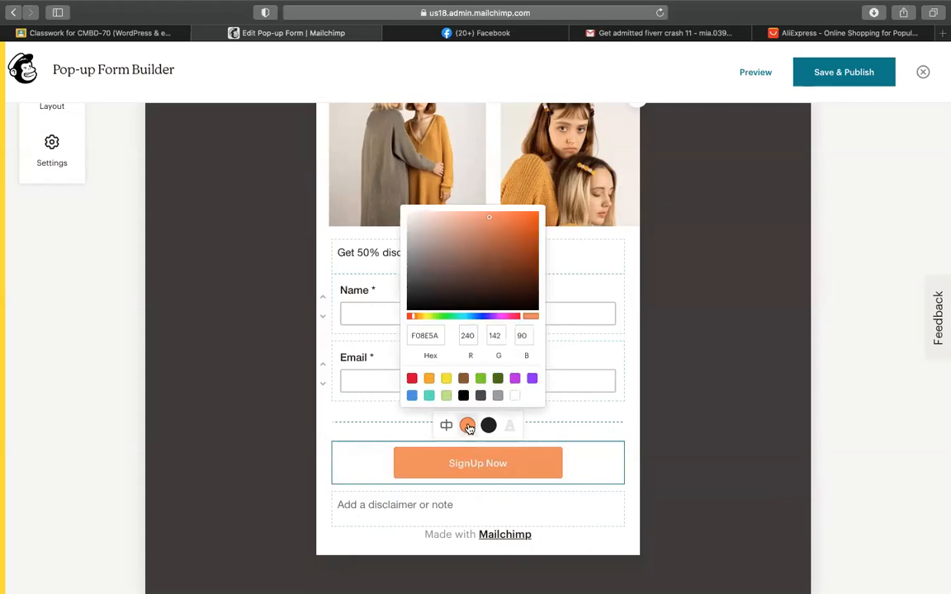
{"action": "left_click", "coordinate": [372, 417]}
Step: Set the header image to Fit instead of Fill and Save & Publish the form
{"action": "scroll", "coordinate": [373, 471], "scroll_direction": "down", "scroll_amount": 2}
{"action": "left_click", "coordinate": [411, 474]}
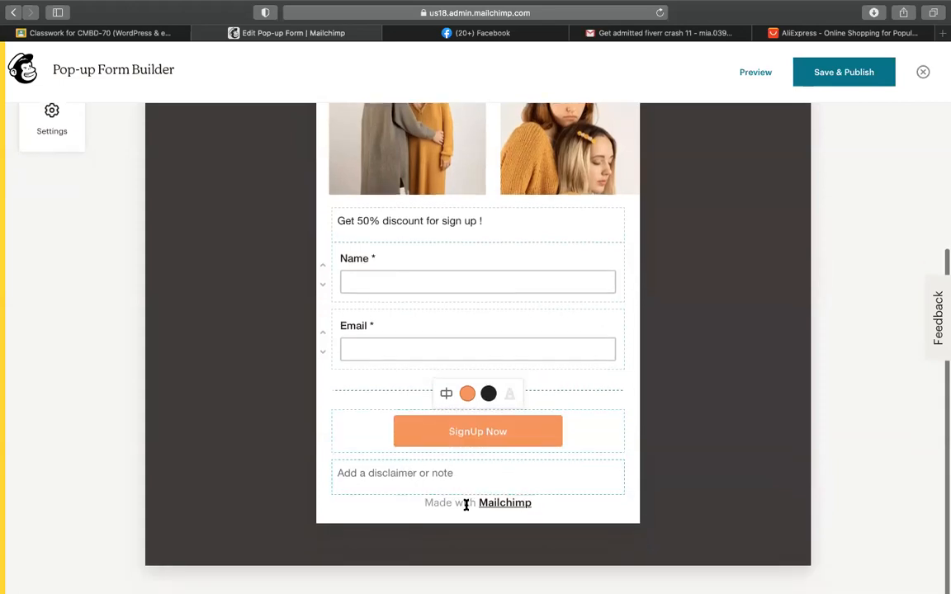
{"action": "scroll", "coordinate": [423, 505], "scroll_direction": "up", "scroll_amount": 2}
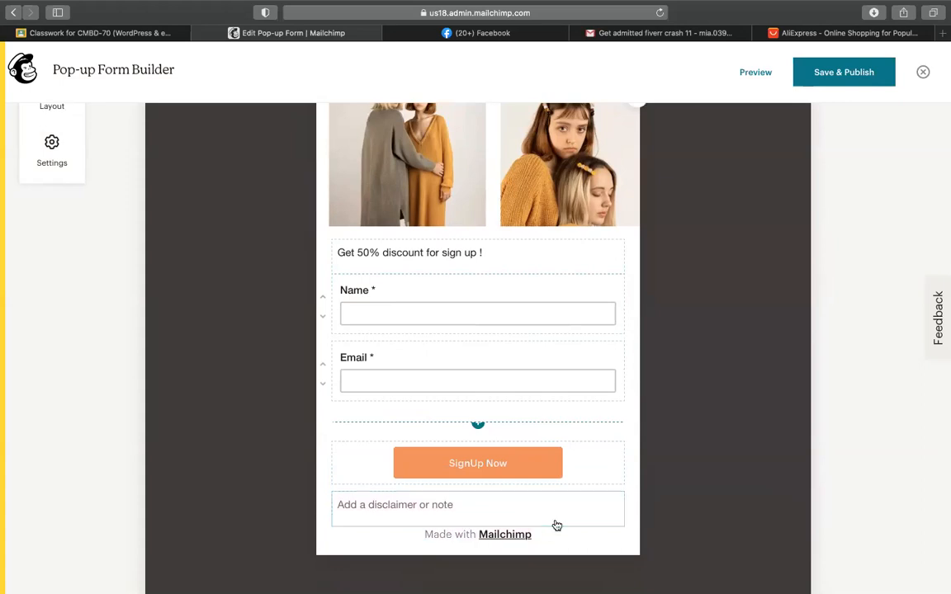
{"action": "scroll", "coordinate": [557, 526], "scroll_direction": "up", "scroll_amount": 5}
{"action": "scroll", "coordinate": [543, 412], "scroll_direction": "down", "scroll_amount": 4}
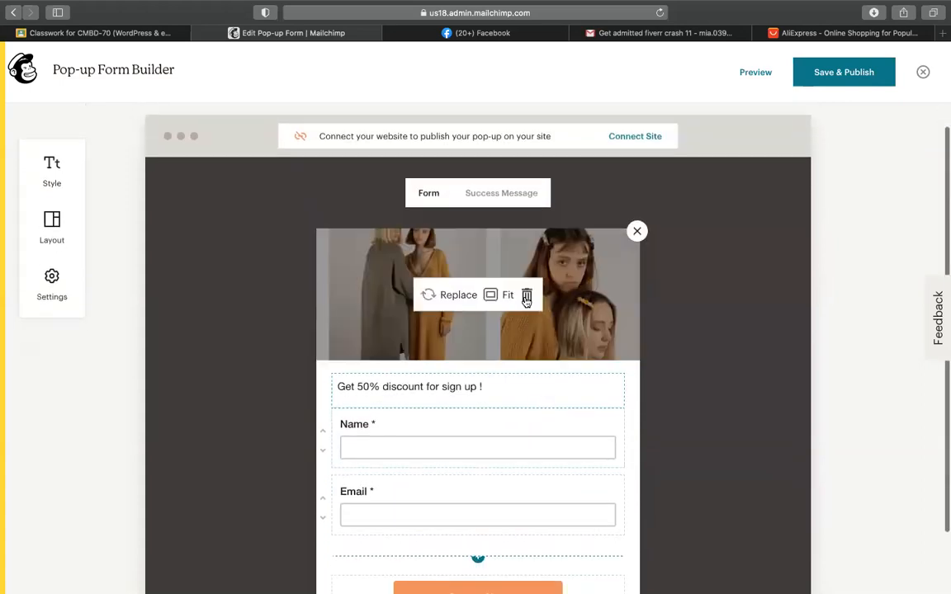
{"action": "scroll", "coordinate": [516, 289], "scroll_direction": "up", "scroll_amount": 4}
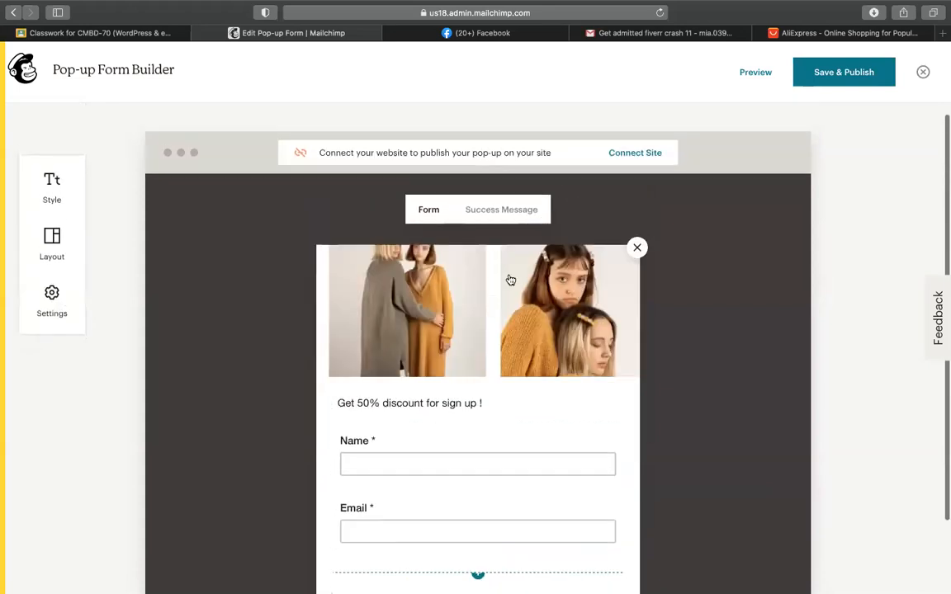
{"action": "left_click", "coordinate": [493, 313]}
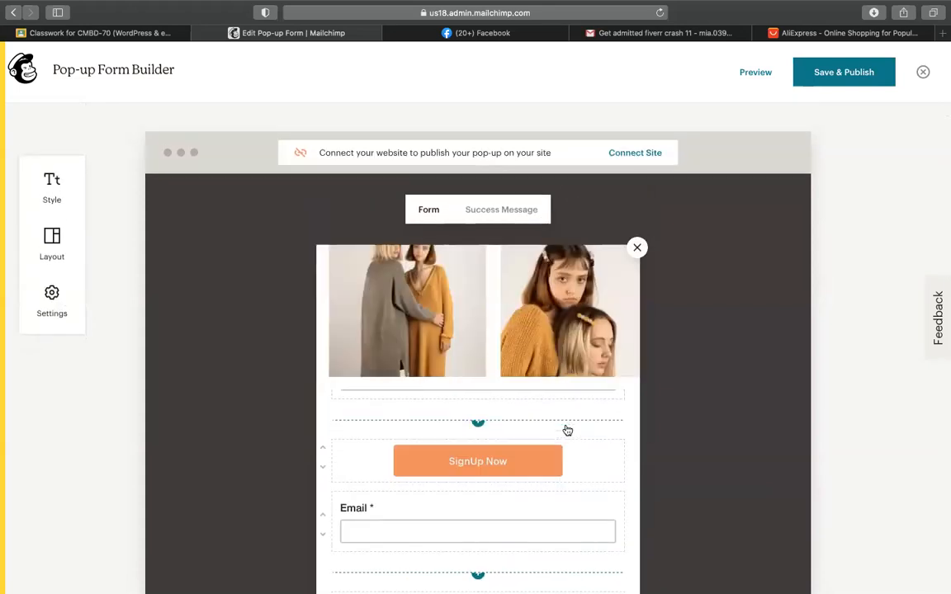
{"action": "scroll", "coordinate": [565, 429], "scroll_direction": "down", "scroll_amount": 3}
{"action": "scroll", "coordinate": [551, 314], "scroll_direction": "up", "scroll_amount": 4}
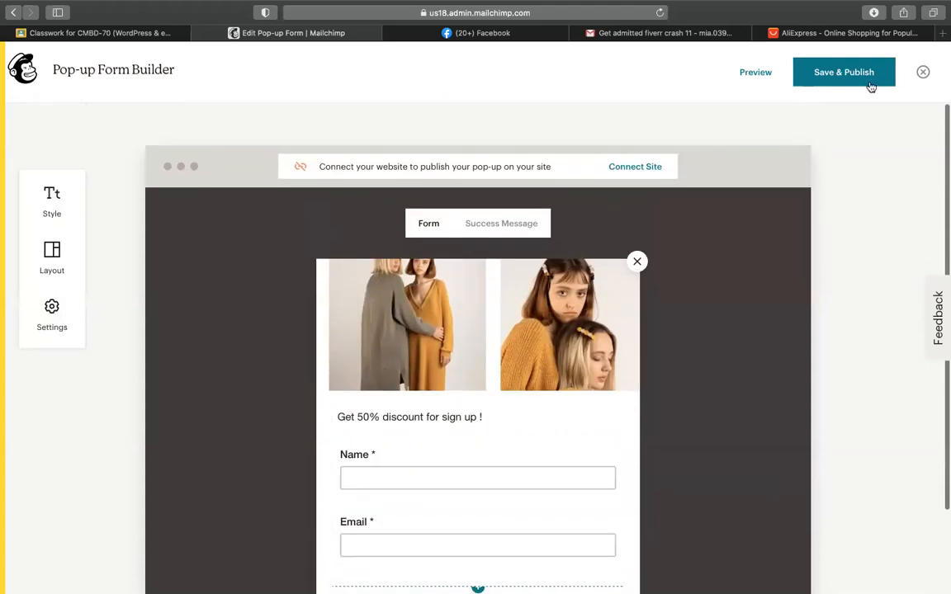
{"action": "left_click", "coordinate": [863, 74]}
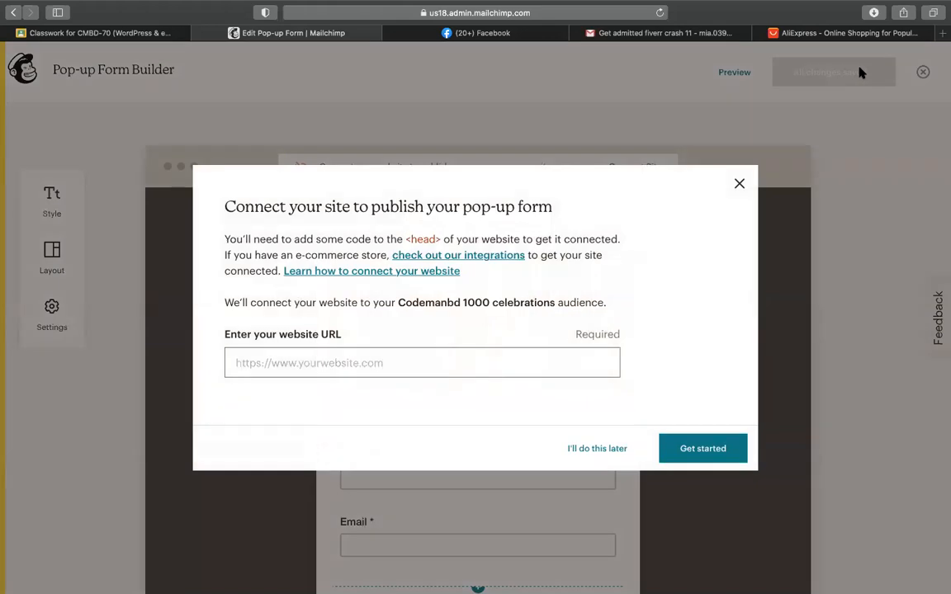
Step: Close the AliExpress tab and switch to the 'Get admitted fiverr crash 11' email in Gmail
{"action": "left_click", "coordinate": [417, 351]}
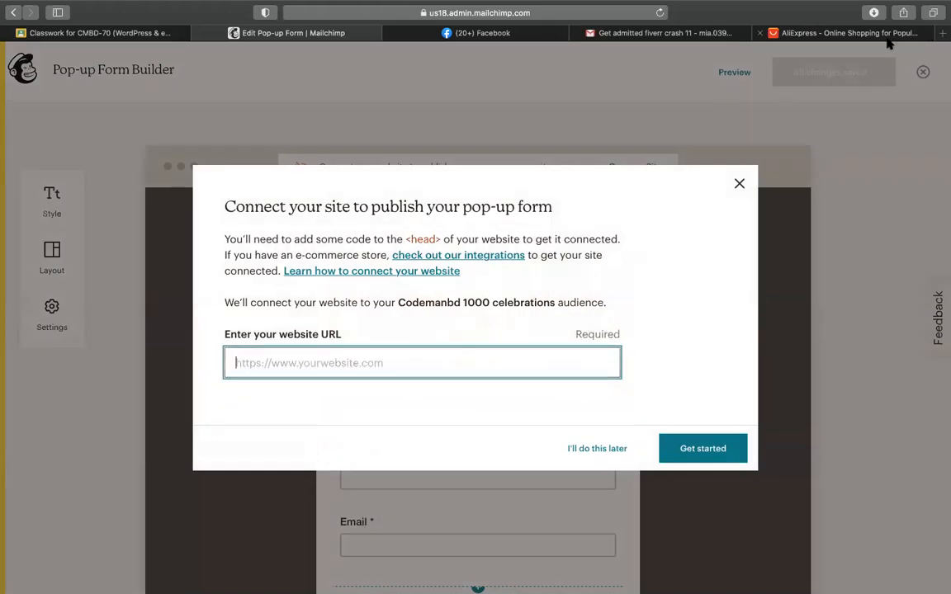
{"action": "left_click", "coordinate": [759, 33]}
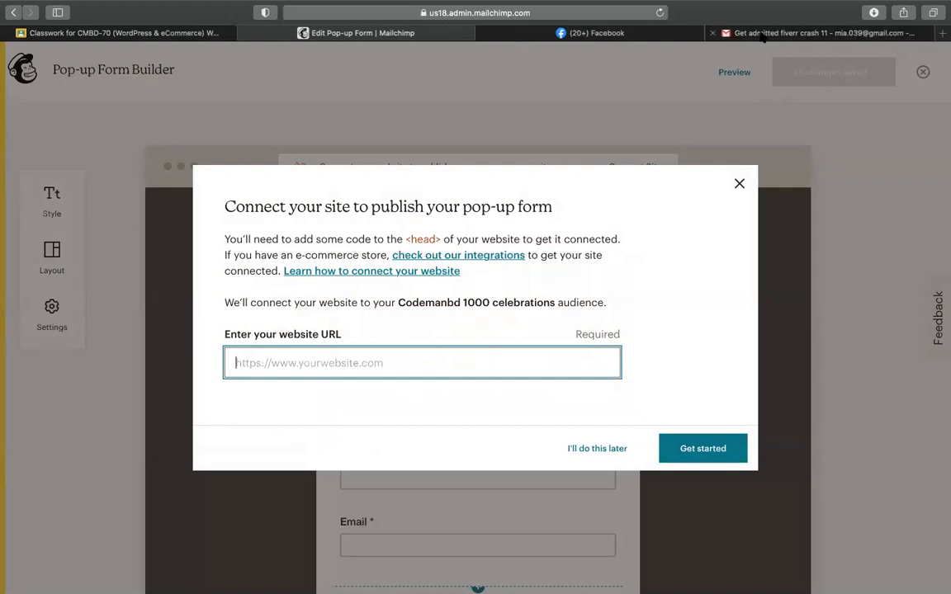
{"action": "left_click", "coordinate": [793, 34]}
Step: Open codemanbd.com from the Safari address bar in the Gmail tab
{"action": "left_click", "coordinate": [611, 13]}
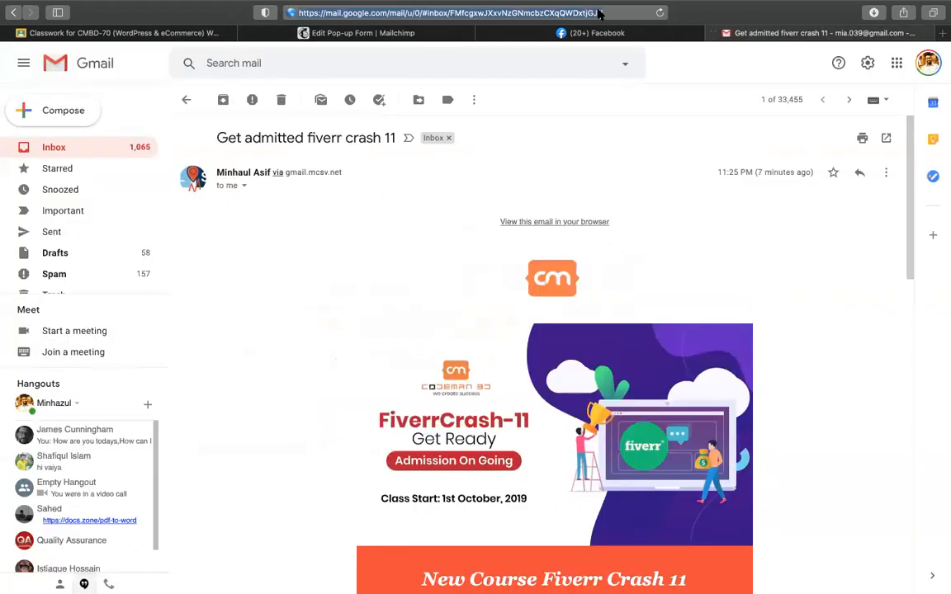
{"action": "type", "text": "co"}
{"action": "key", "text": "Right"}
{"action": "type", "text": "/"}
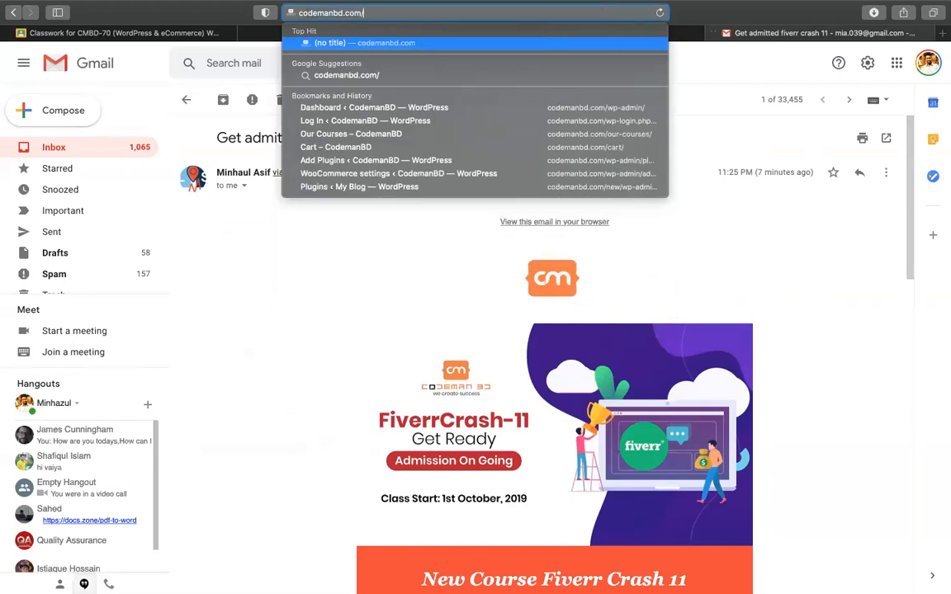
{"action": "left_click", "coordinate": [610, 189]}
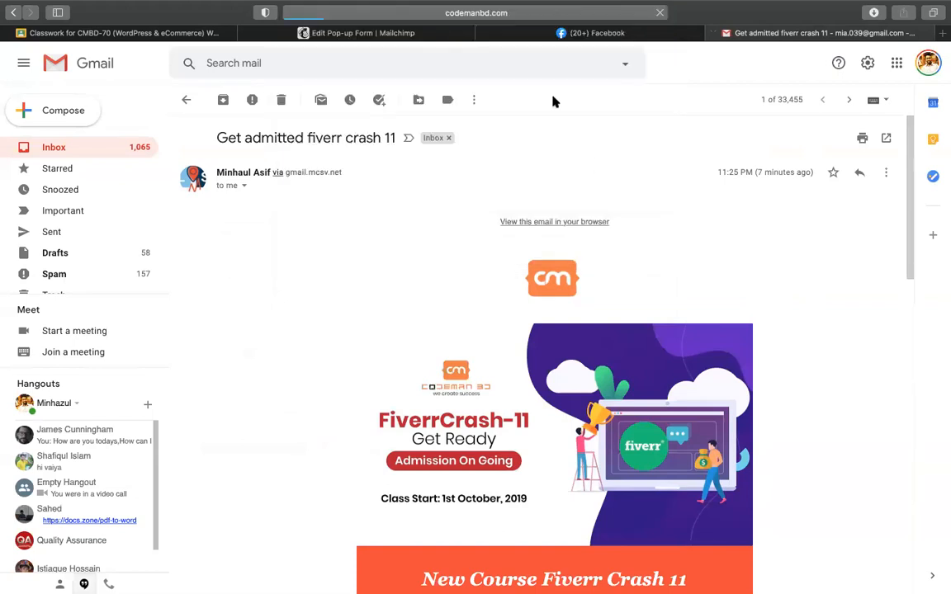
{"action": "left_click", "coordinate": [285, 33]}
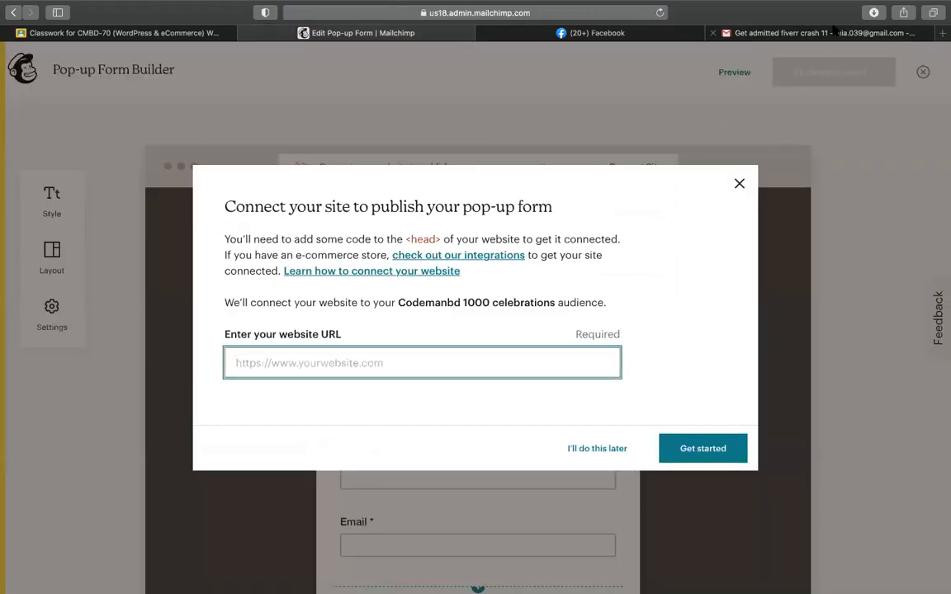
{"action": "left_click", "coordinate": [833, 32]}
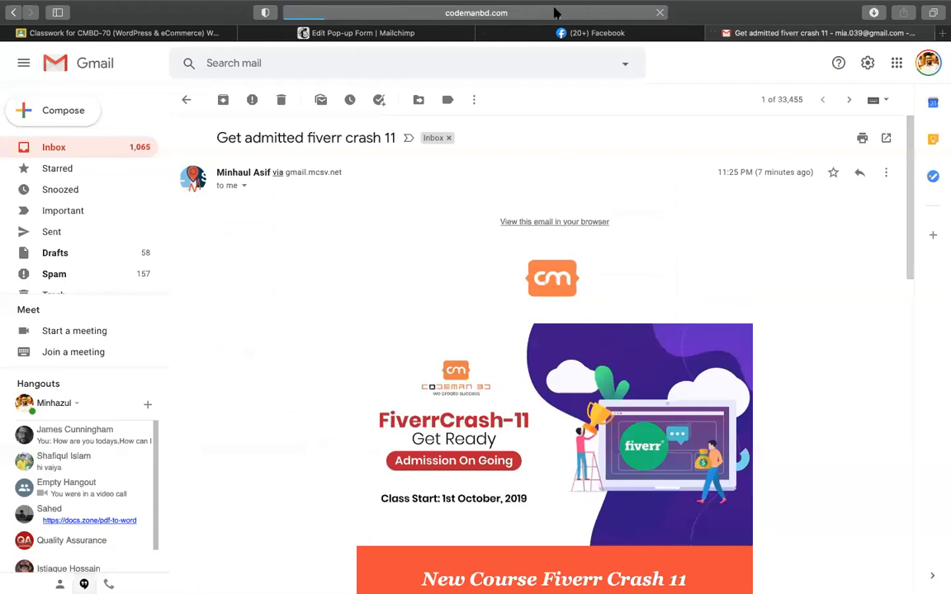
Step: Trim the address to codemanbd.com/new/wp-admin and load the WordPress Dashboard
{"action": "left_click", "coordinate": [498, 12]}
{"action": "left_click", "coordinate": [446, 12]}
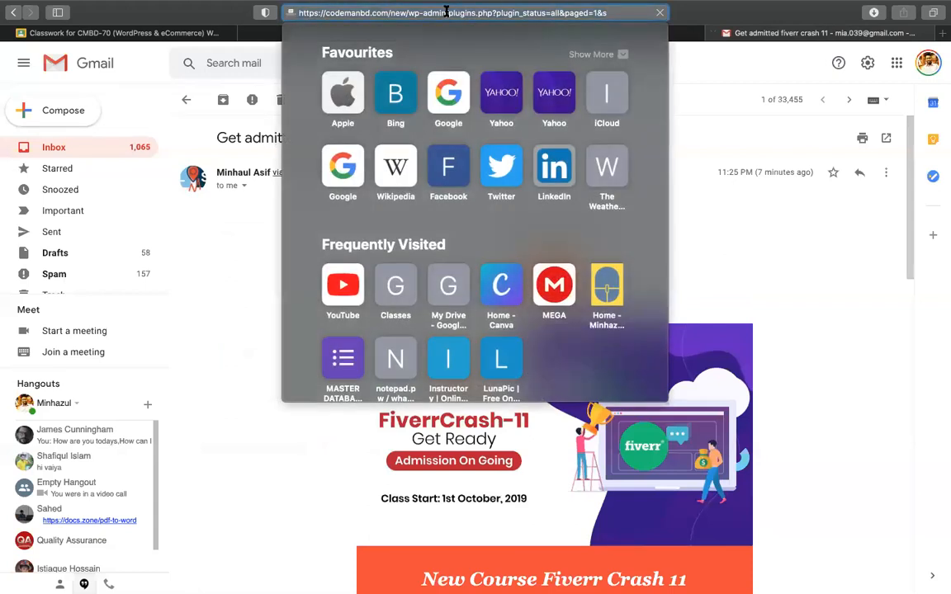
{"action": "key", "text": "super+shift+Right"}
{"action": "key", "text": "BackSpace"}
{"action": "key", "text": "Return"}
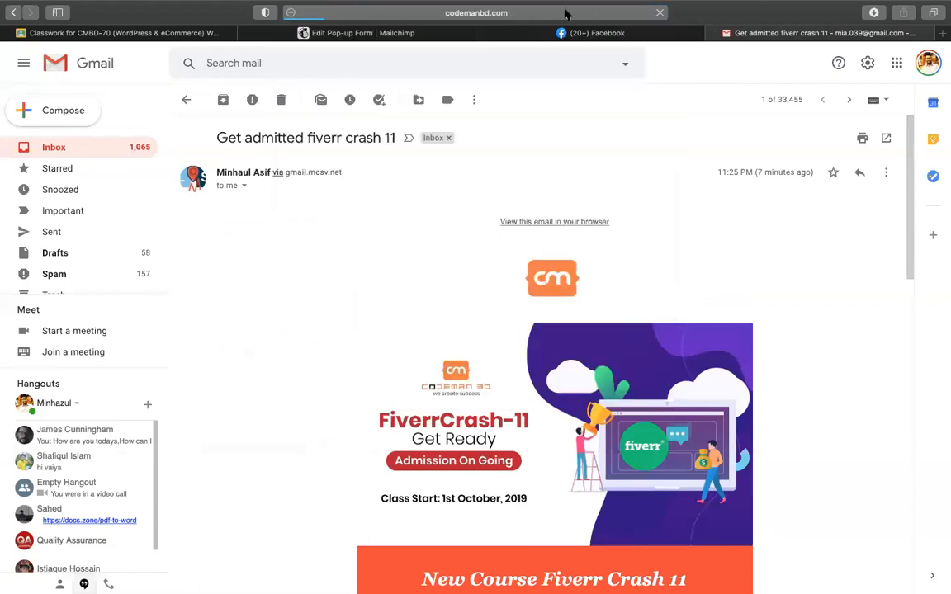
{"action": "left_click", "coordinate": [427, 10]}
{"action": "left_click", "coordinate": [426, 11]}
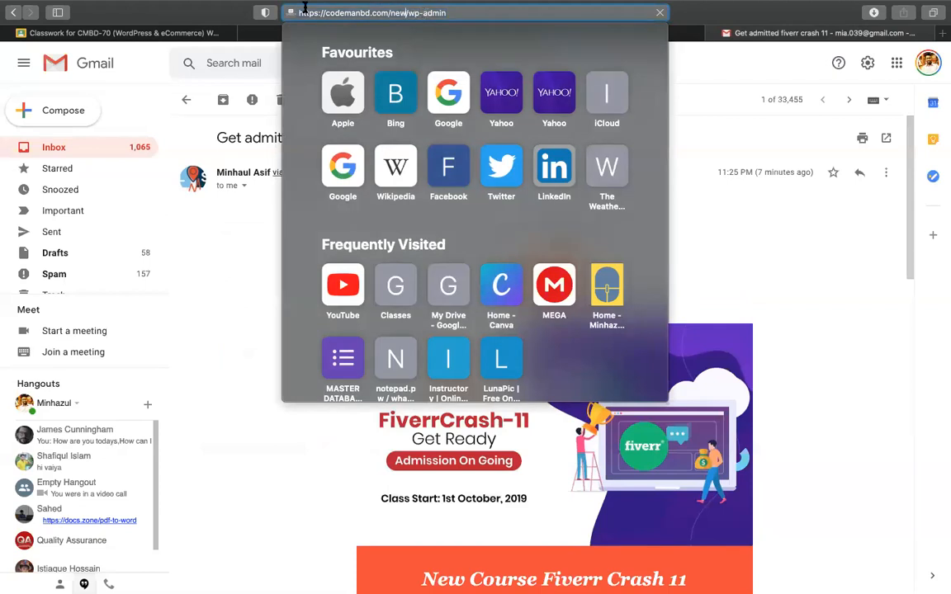
{"action": "left_click", "coordinate": [277, 324]}
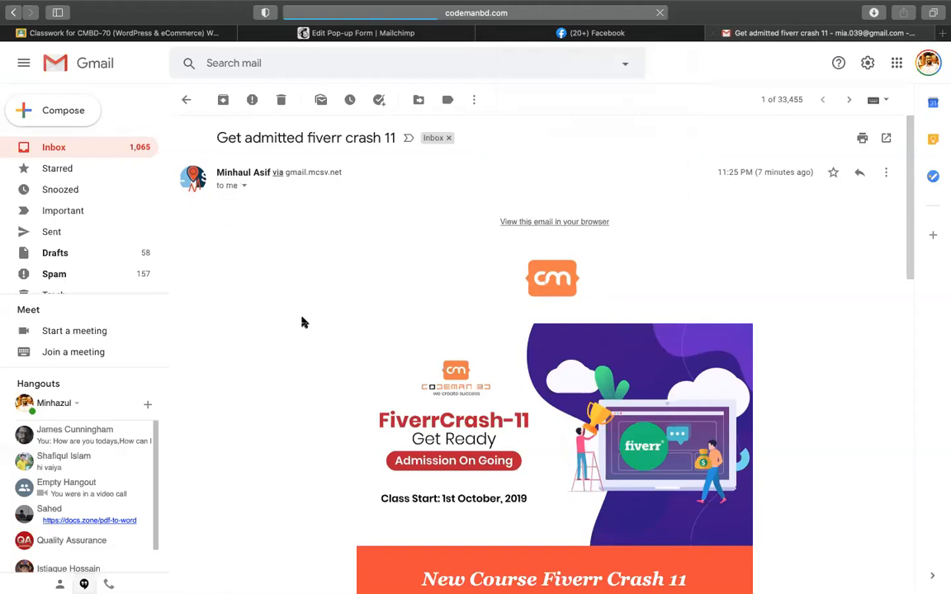
{"action": "scroll", "coordinate": [303, 322], "scroll_direction": "down", "scroll_amount": 15}
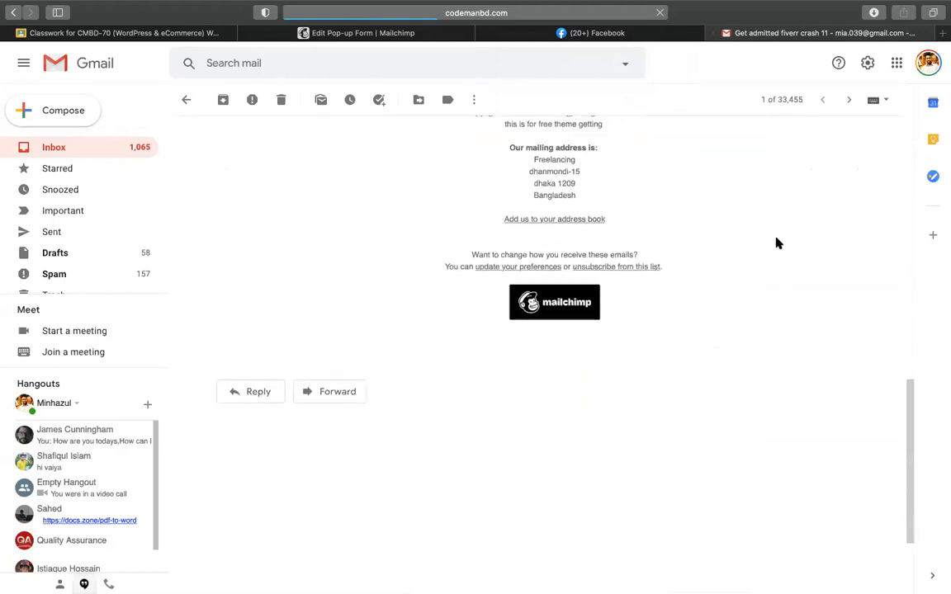
{"action": "scroll", "coordinate": [776, 243], "scroll_direction": "up", "scroll_amount": 15}
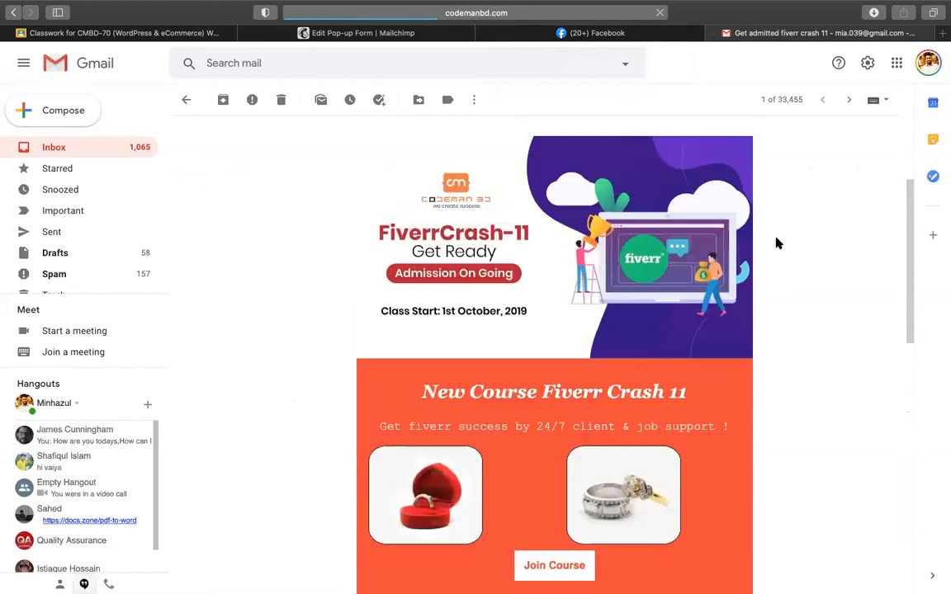
{"action": "scroll", "coordinate": [776, 243], "scroll_direction": "down", "scroll_amount": 5}
{"action": "scroll", "coordinate": [776, 242], "scroll_direction": "down", "scroll_amount": 10}
{"action": "scroll", "coordinate": [776, 243], "scroll_direction": "up", "scroll_amount": 15}
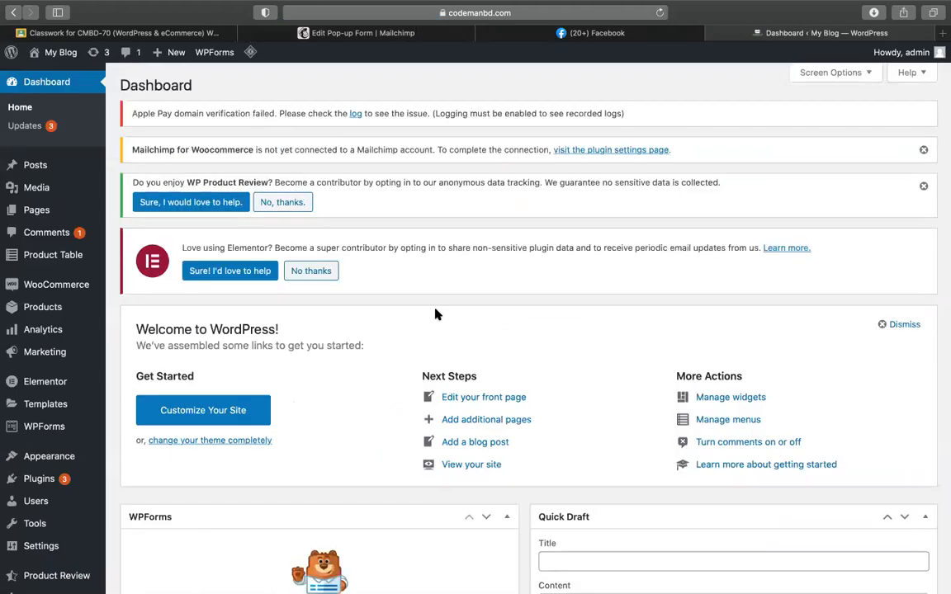
Step: Copy the blog's URL from the address bar and return to the Edit Pop-up Form tab
{"action": "left_click", "coordinate": [483, 13]}
{"action": "left_click", "coordinate": [415, 12]}
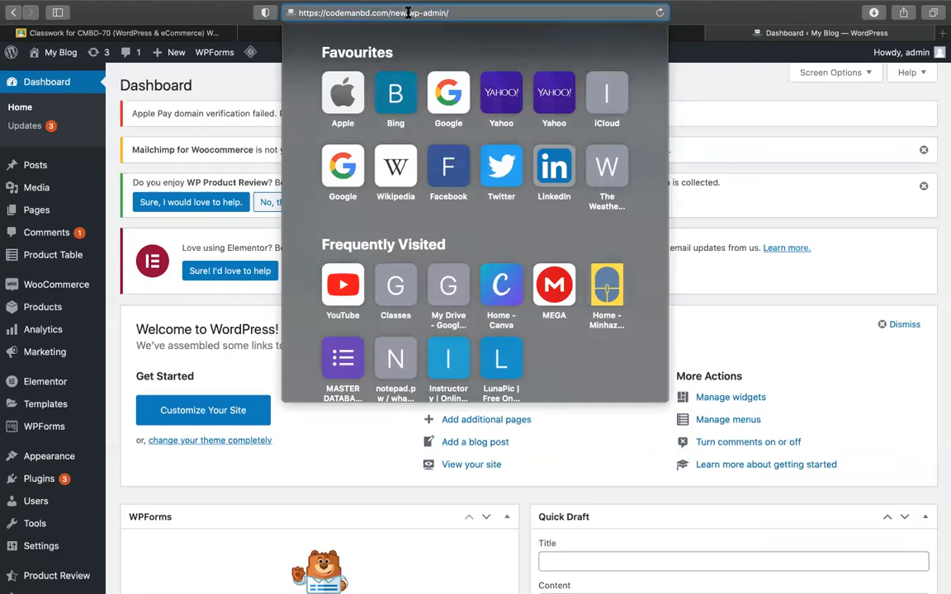
{"action": "triple_click", "coordinate": [408, 13]}
{"action": "key", "text": "Escape"}
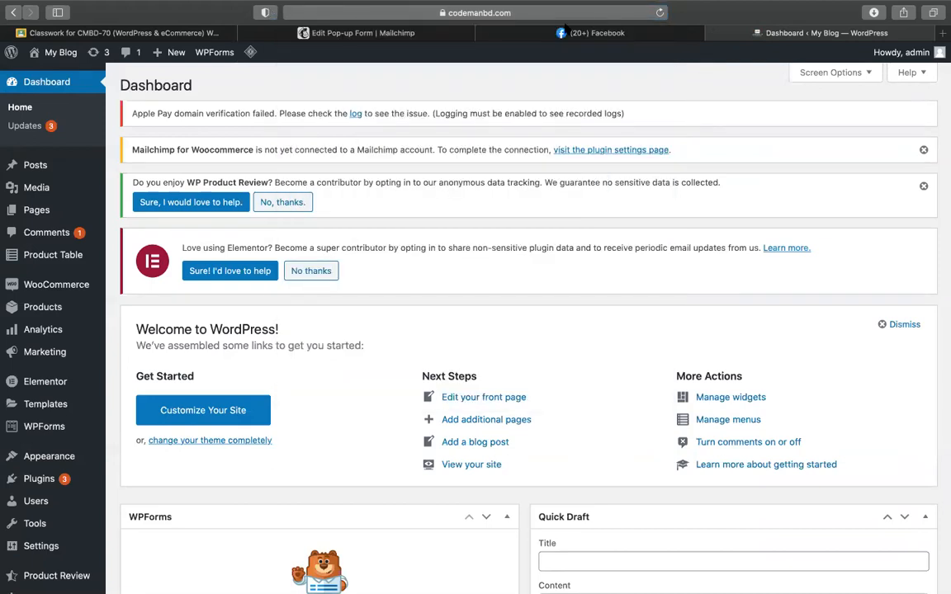
{"action": "left_click", "coordinate": [368, 33]}
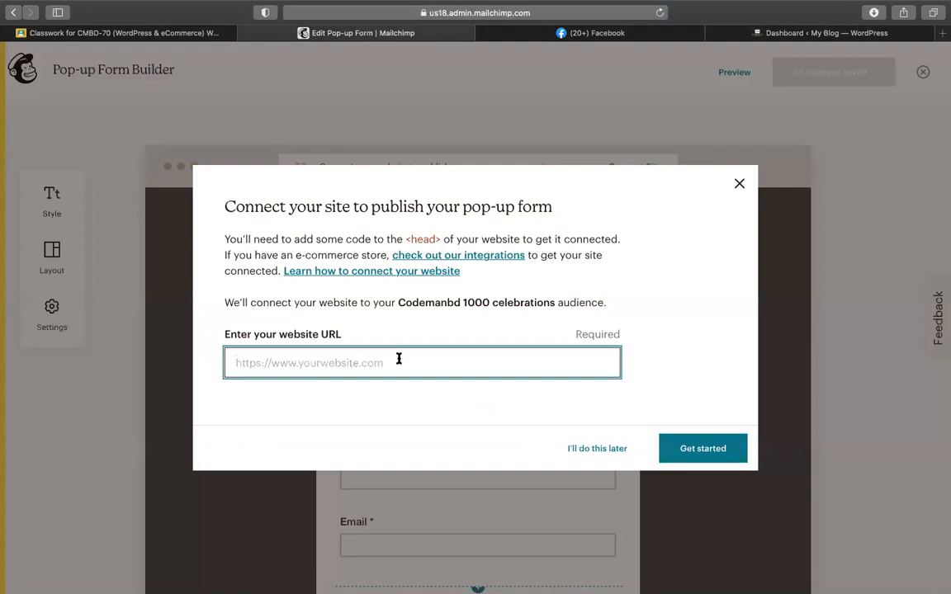
{"action": "type", "text": "https://codemanbd.com/new"}
{"action": "left_click", "coordinate": [706, 450]}
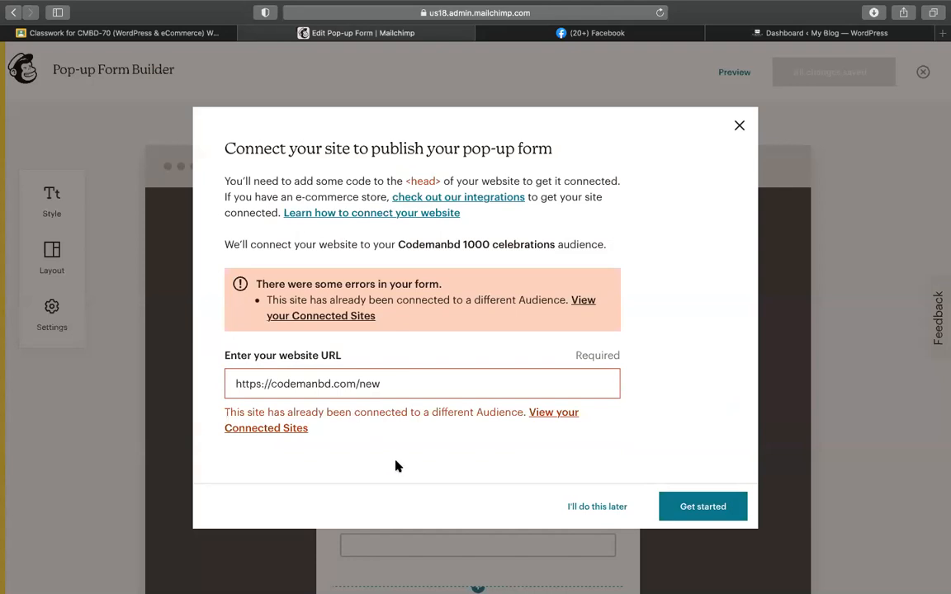
Step: Load codemanbd.com/gravity/wp-admin/plugin-install.php in the WordPress tab, then show Mission Control
{"action": "left_click", "coordinate": [702, 34]}
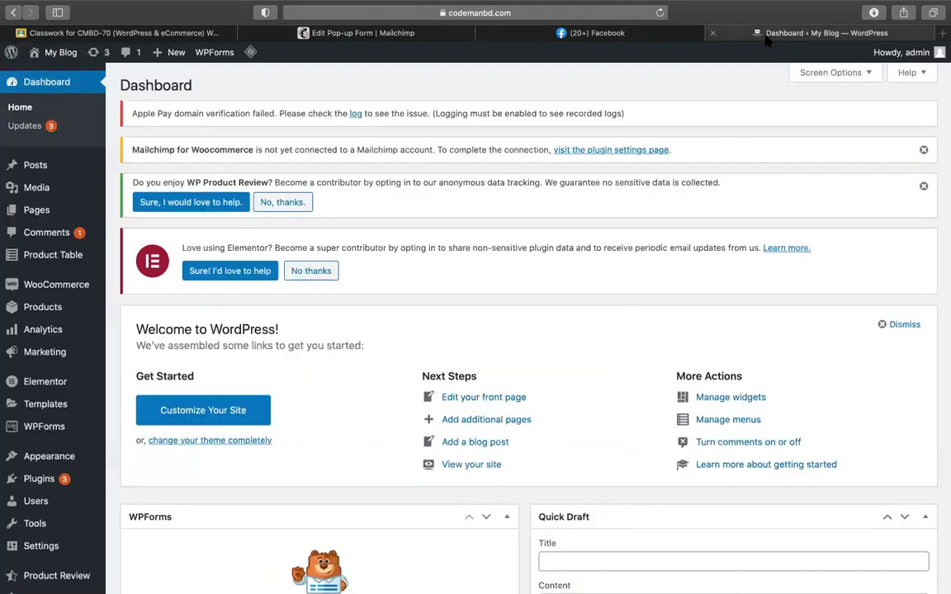
{"action": "left_click", "coordinate": [450, 13]}
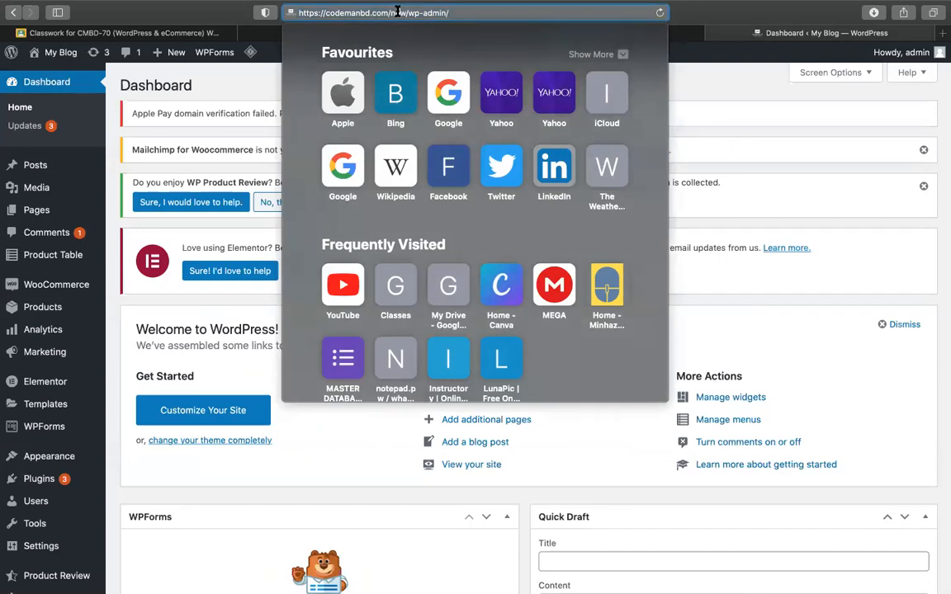
{"action": "key", "text": "BackSpace"}
{"action": "key", "text": "BackSpace"}
{"action": "key", "text": "BackSpace"}
{"action": "key", "text": "BackSpace"}
{"action": "key", "text": "BackSpace"}
{"action": "key", "text": "BackSpace"}
{"action": "key", "text": "BackSpace"}
{"action": "key", "text": "BackSpace"}
{"action": "key", "text": "BackSpace"}
{"action": "key", "text": "BackSpace"}
{"action": "key", "text": "BackSpace"}
{"action": "key", "text": "BackSpace"}
{"action": "key", "text": "BackSpace"}
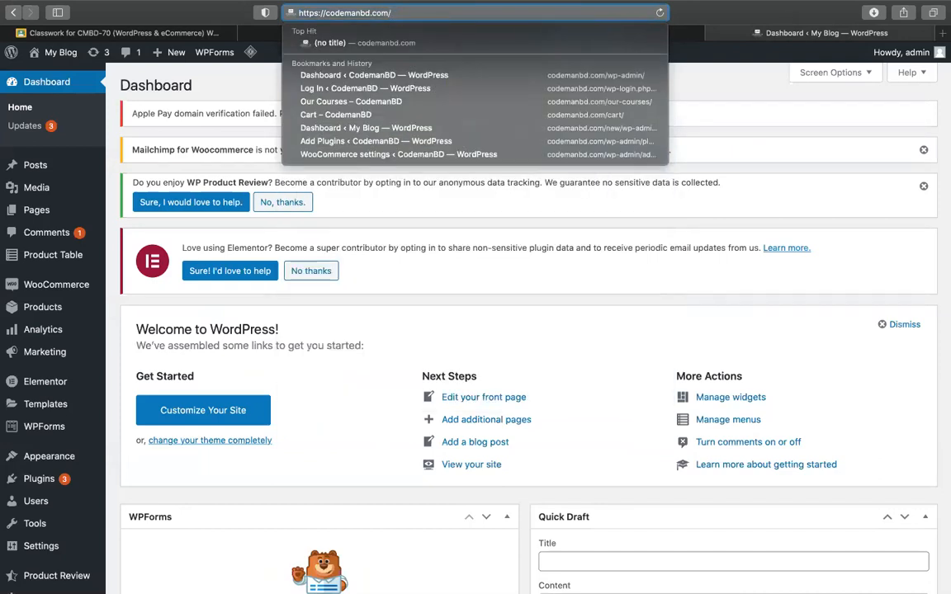
{"action": "type", "text": "g"}
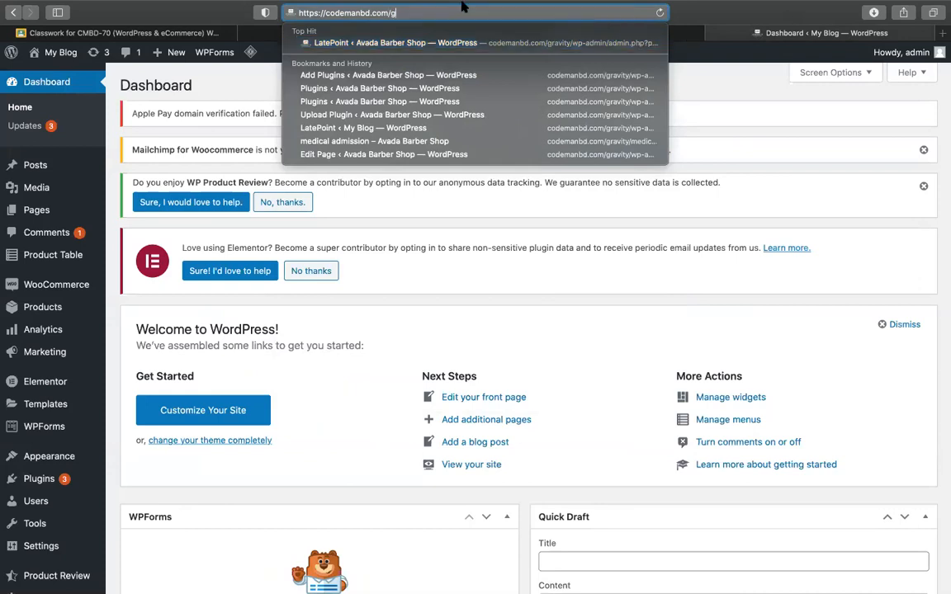
{"action": "left_click", "coordinate": [474, 75]}
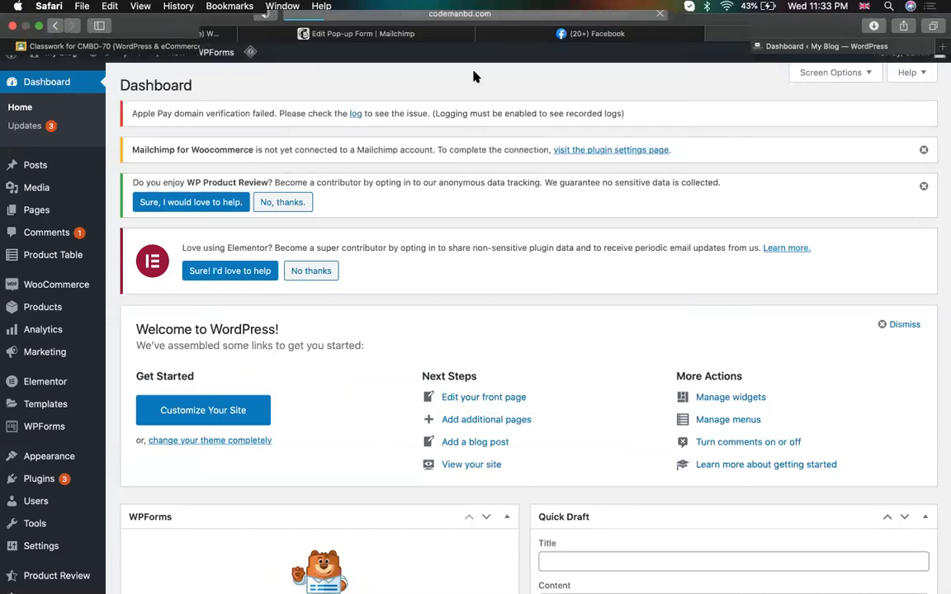
{"action": "left_click", "coordinate": [412, 14]}
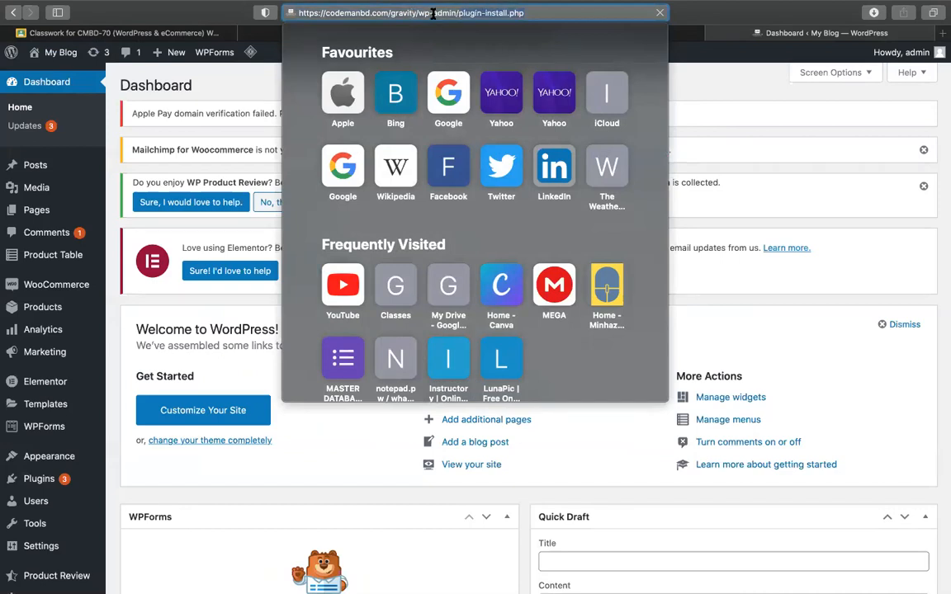
{"action": "key", "text": "shift+super+Left"}
{"action": "type", "text": "v"}
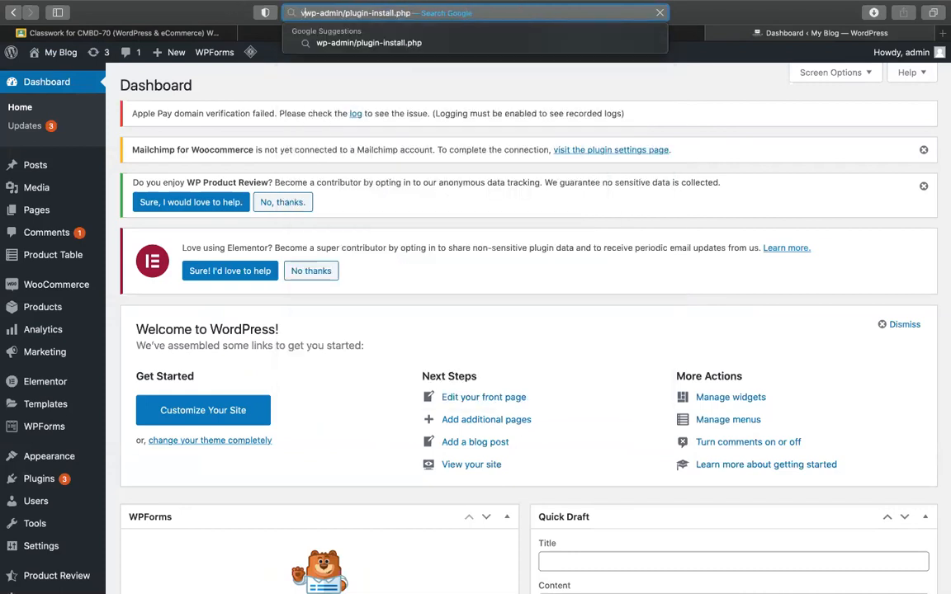
{"action": "key", "text": "super+z"}
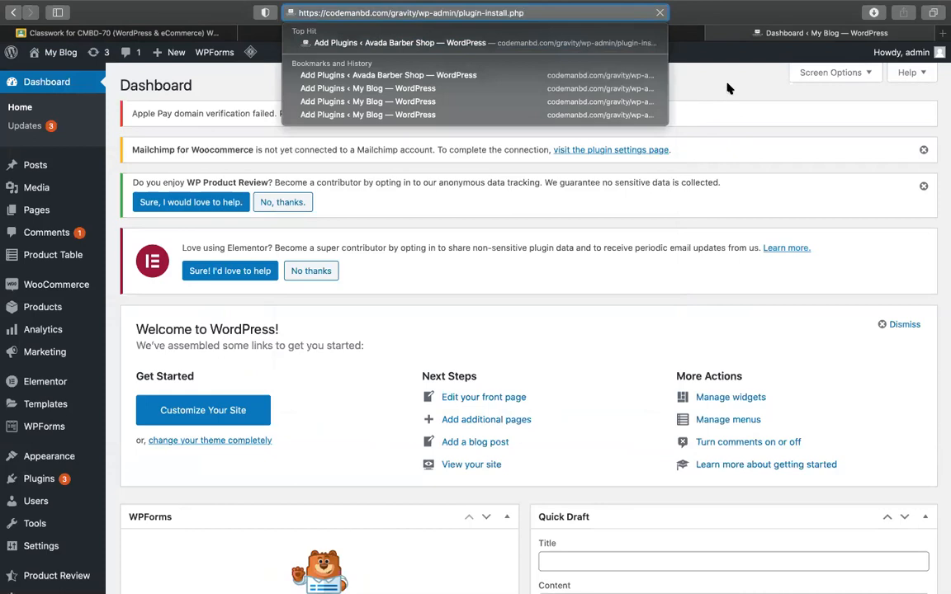
{"action": "key", "text": "Return"}
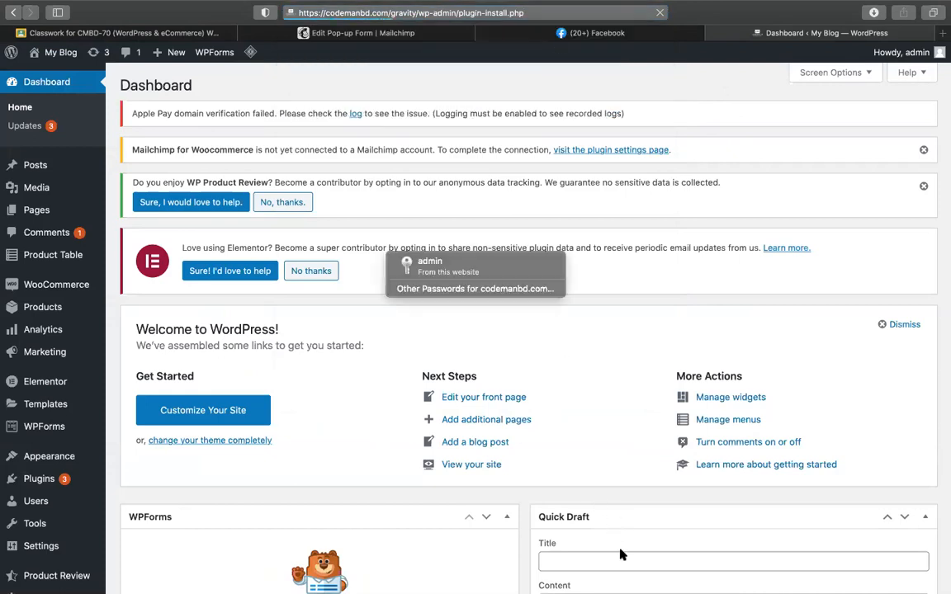
{"action": "key", "text": "ctrl+Right"}
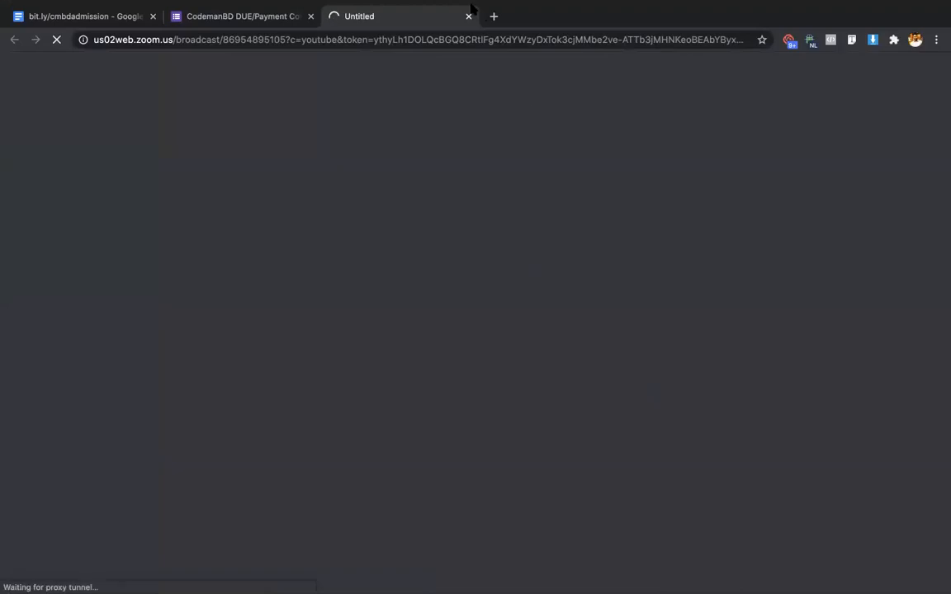
{"action": "key", "text": "ctrl+Up"}
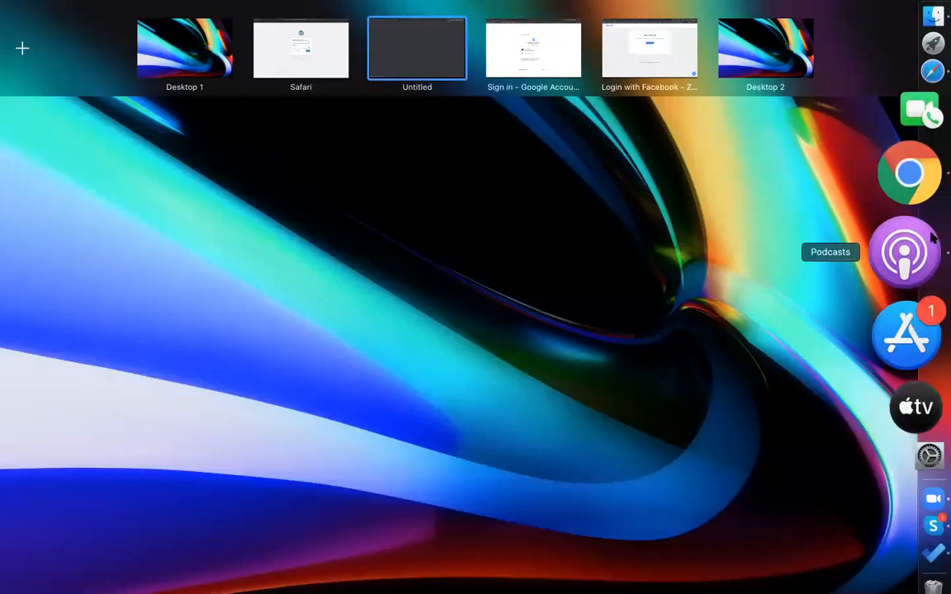
Step: Enter the admin username and password on the Avada Barber Shop login, then go back to Mailchimp
{"action": "left_click", "coordinate": [909, 172]}
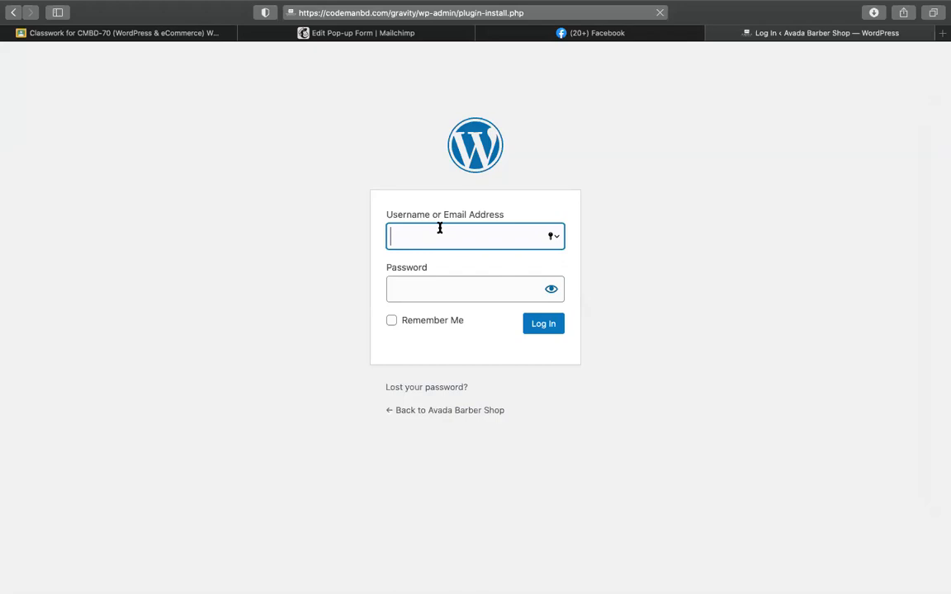
{"action": "type", "text": "admin"}
{"action": "key", "text": "Tab"}
{"action": "type", "text": "••••"}
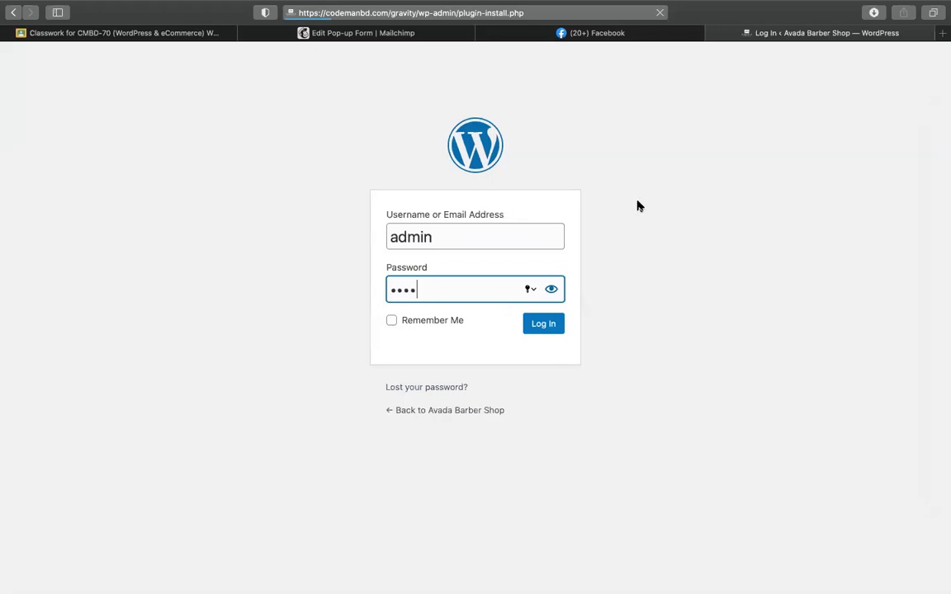
{"action": "left_click", "coordinate": [396, 14]}
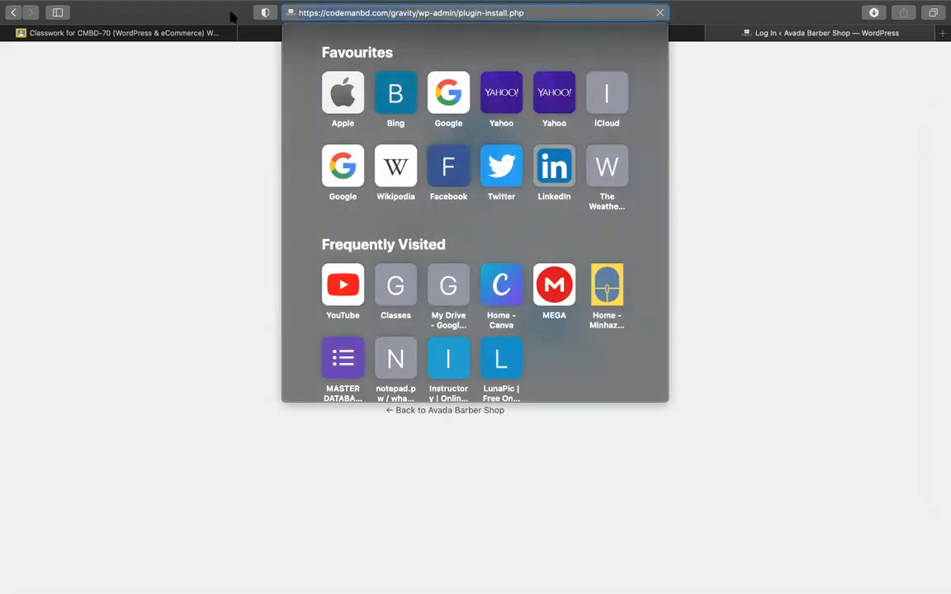
{"action": "left_click", "coordinate": [204, 159]}
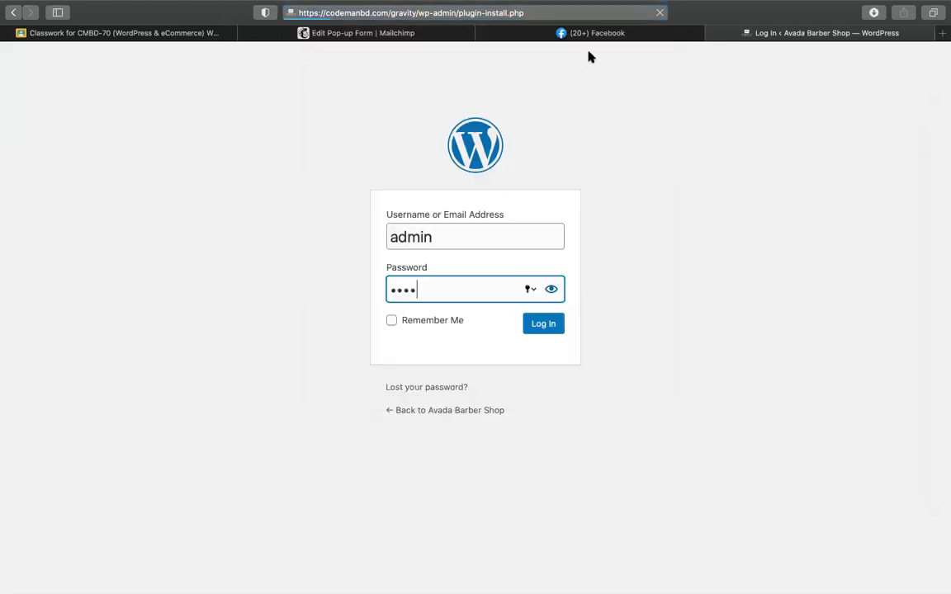
{"action": "left_click", "coordinate": [411, 33]}
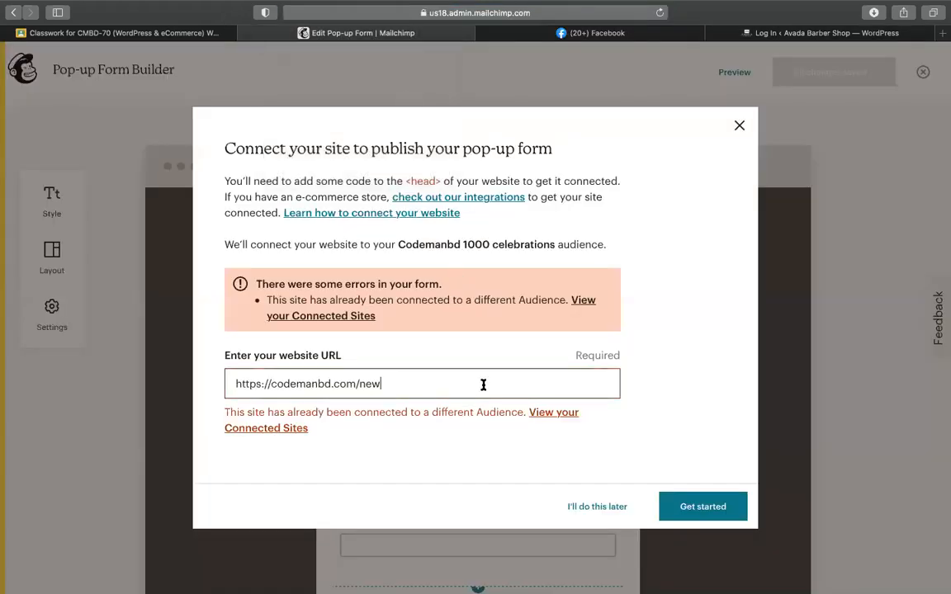
{"action": "left_click", "coordinate": [721, 449]}
{"action": "left_click", "coordinate": [795, 34]}
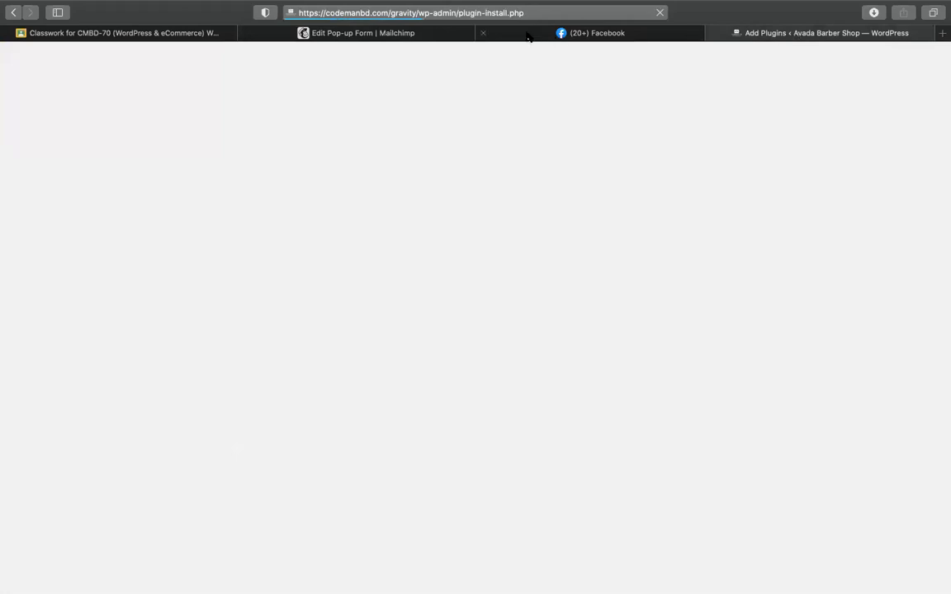
{"action": "left_click", "coordinate": [435, 36]}
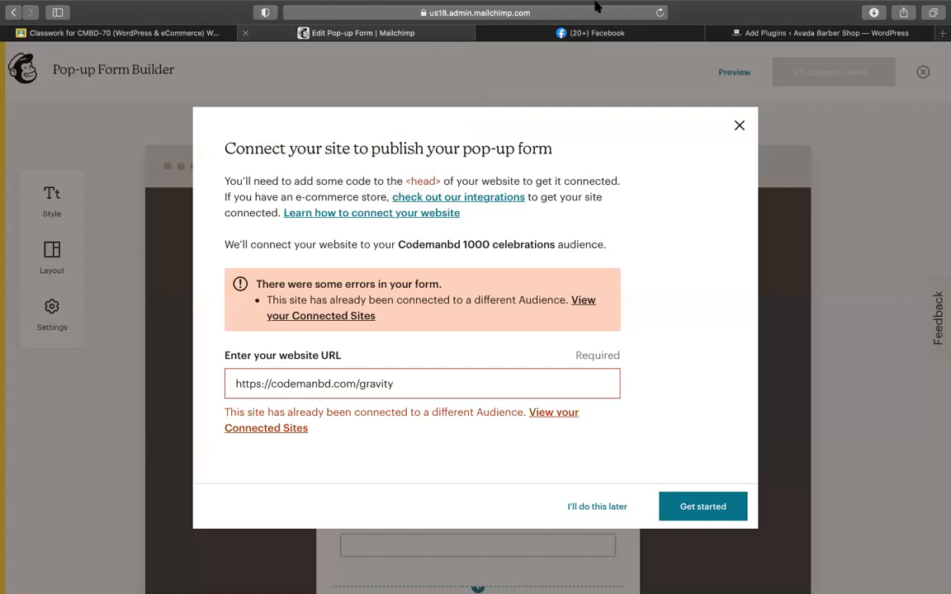
{"action": "left_click", "coordinate": [776, 33]}
Step: Open and reload the other blog's Upload Plugin page from address history, then return to Mailchimp
{"action": "left_click", "coordinate": [537, 10]}
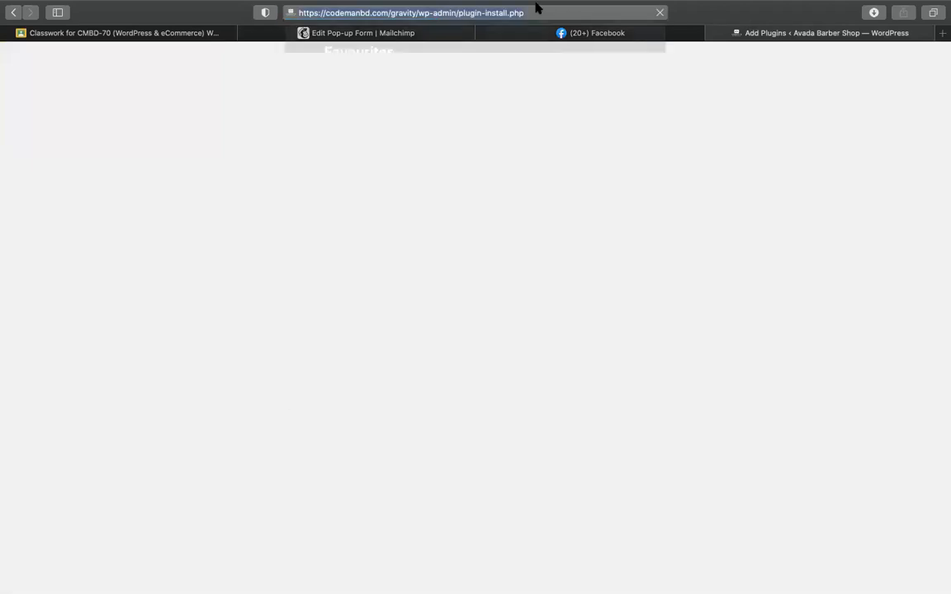
{"action": "type", "text": "wha"}
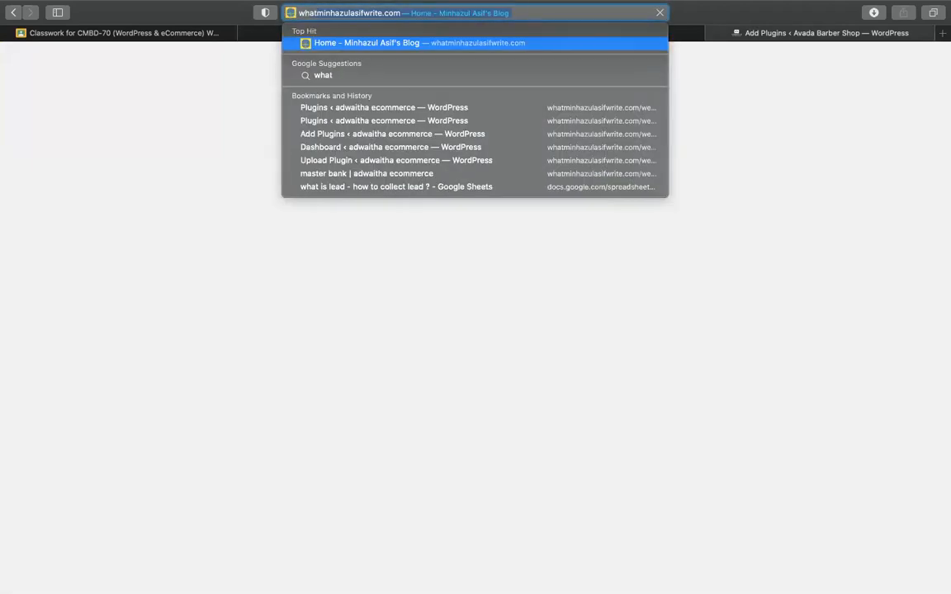
{"action": "type", "text": "t"}
{"action": "key", "text": "Right"}
{"action": "type", "text": "wp"}
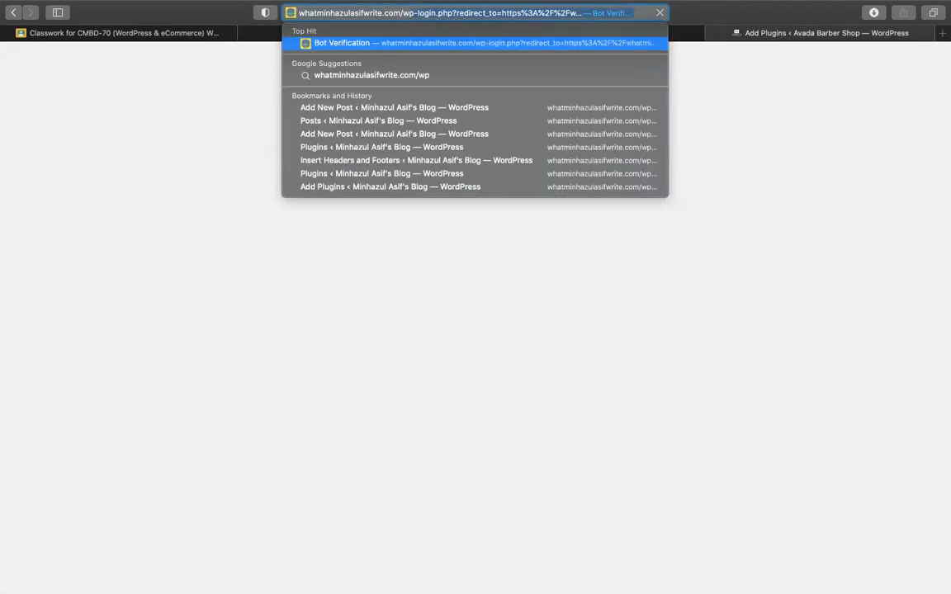
{"action": "key", "text": "BackSpace"}
{"action": "key", "text": "BackSpace"}
{"action": "key", "text": "BackSpace"}
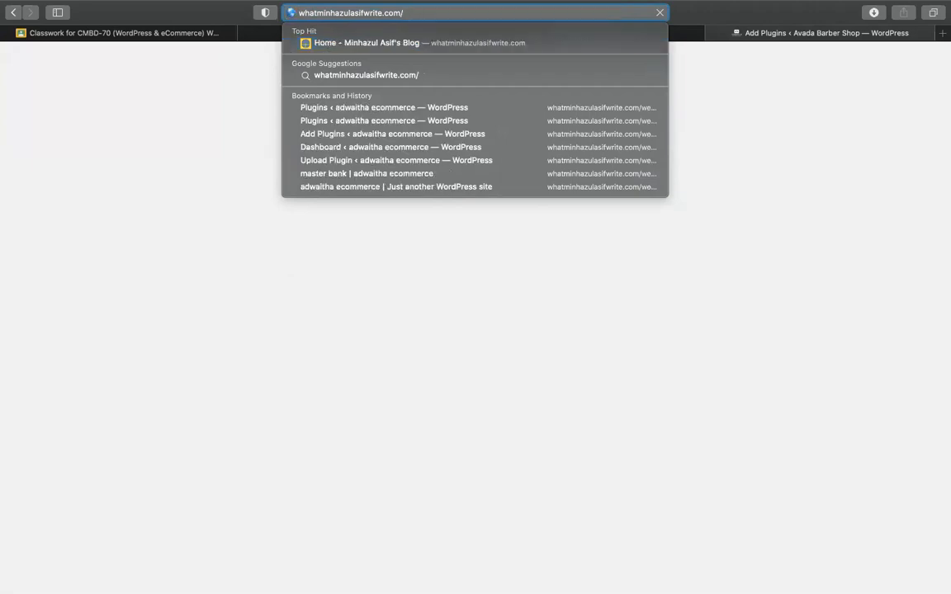
{"action": "type", "text": "c"}
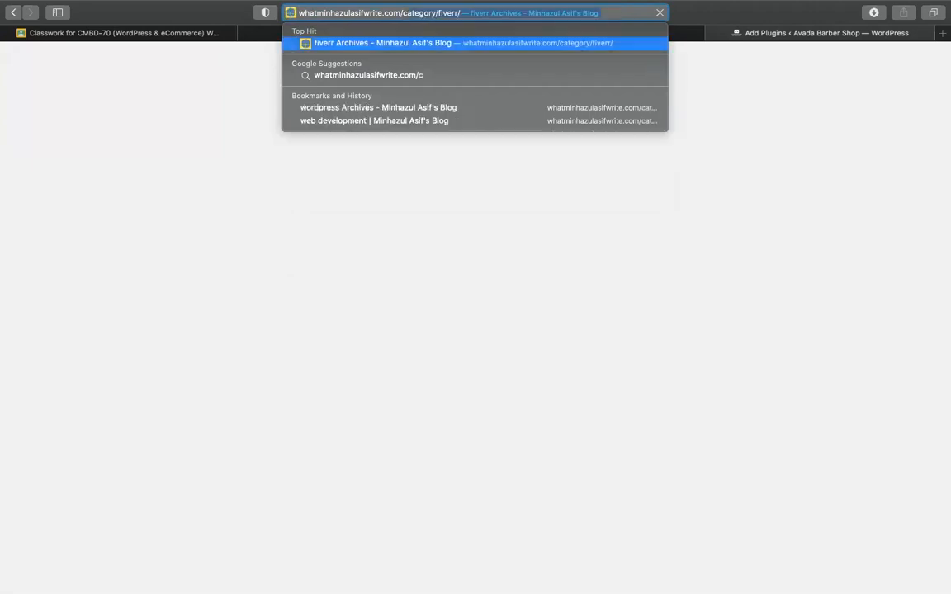
{"action": "key", "text": "BackSpace"}
{"action": "key", "text": "BackSpace"}
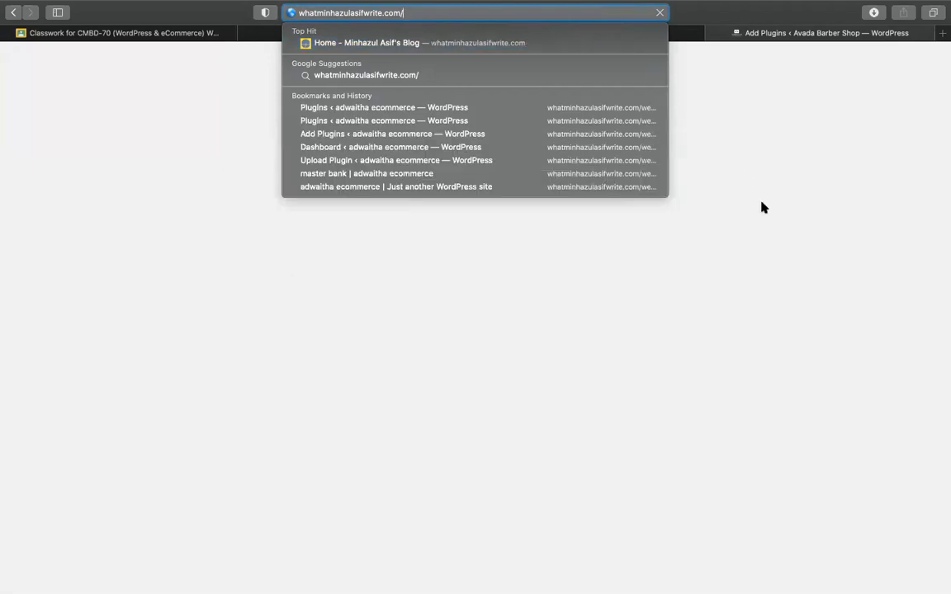
{"action": "left_click", "coordinate": [638, 161]}
{"action": "left_click", "coordinate": [479, 11]}
{"action": "left_click", "coordinate": [456, 12]}
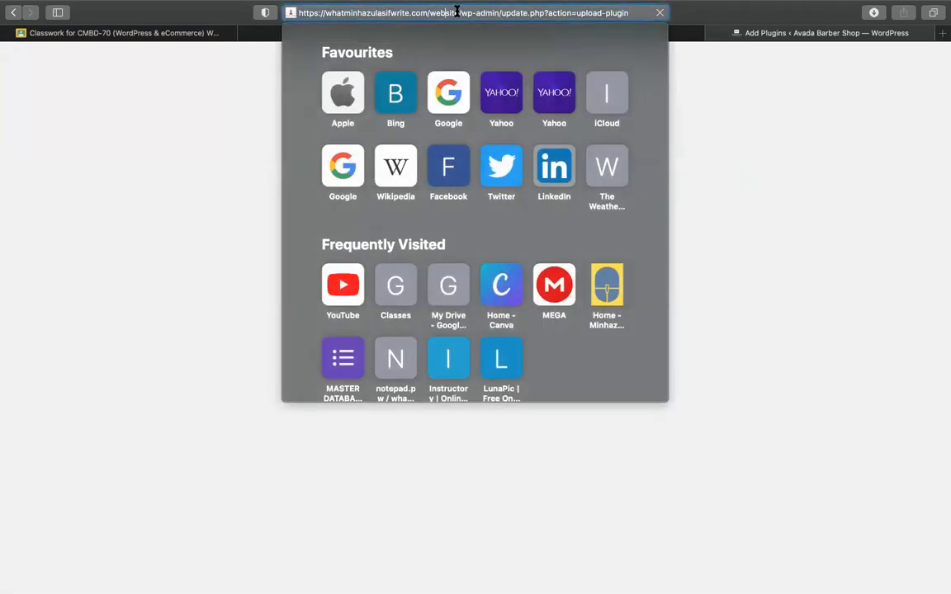
{"action": "key", "text": "Return"}
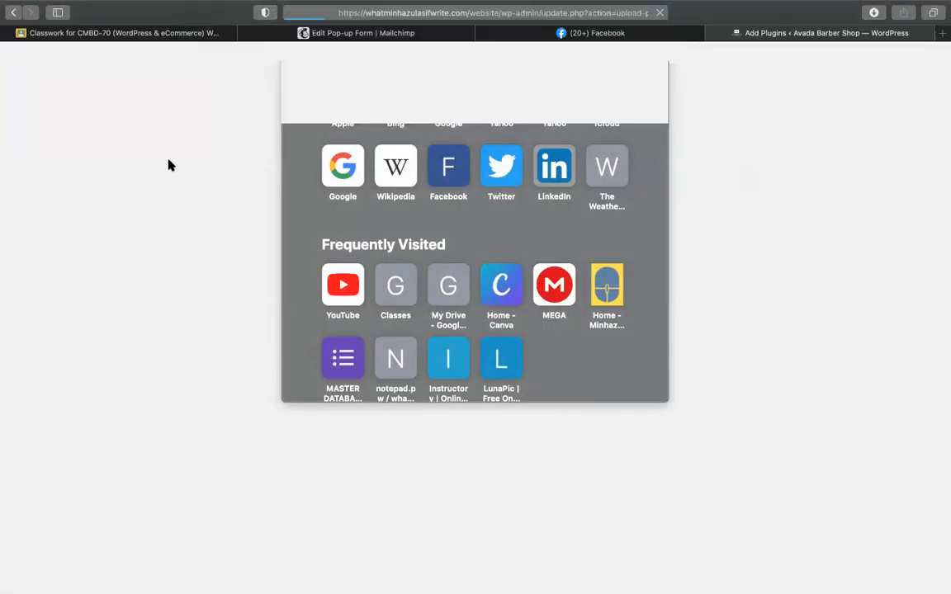
{"action": "left_click", "coordinate": [382, 34]}
Step: Paste the blog's address as the website, submit it, and select the generated connection script
{"action": "triple_click", "coordinate": [390, 379]}
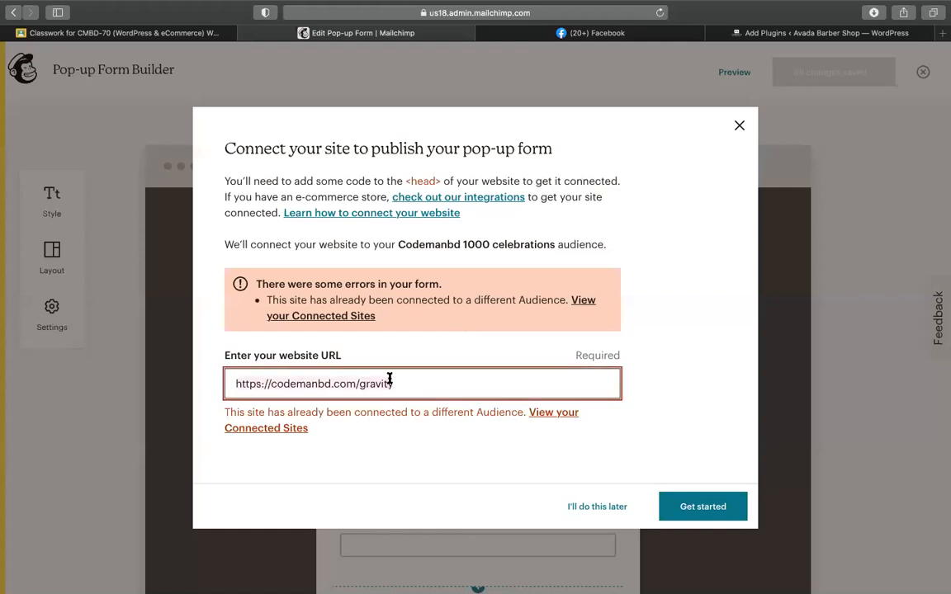
{"action": "type", "text": "https://whatminhazulasifwrite.com/website"}
{"action": "left_click", "coordinate": [685, 448]}
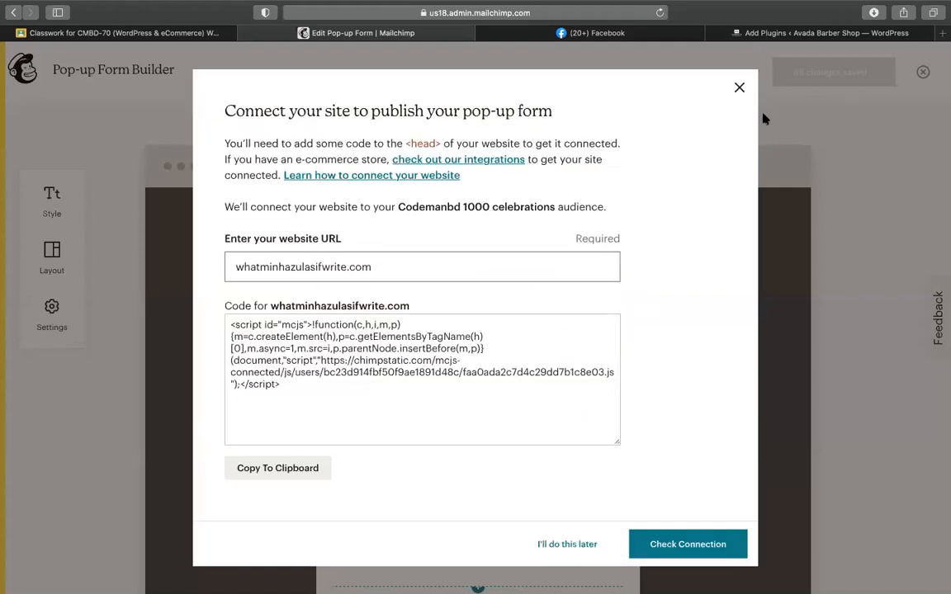
{"action": "left_click", "coordinate": [460, 277]}
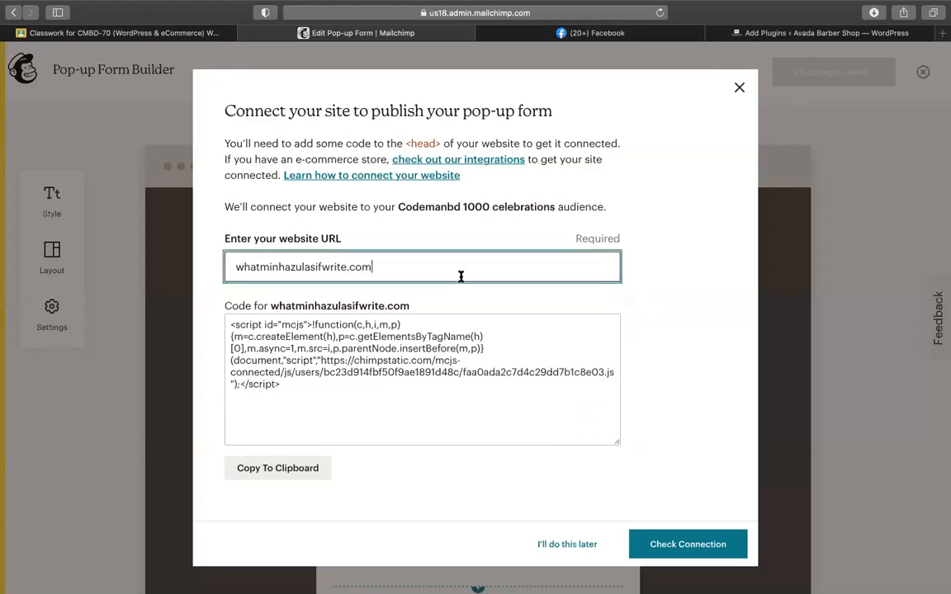
{"action": "left_click", "coordinate": [324, 344]}
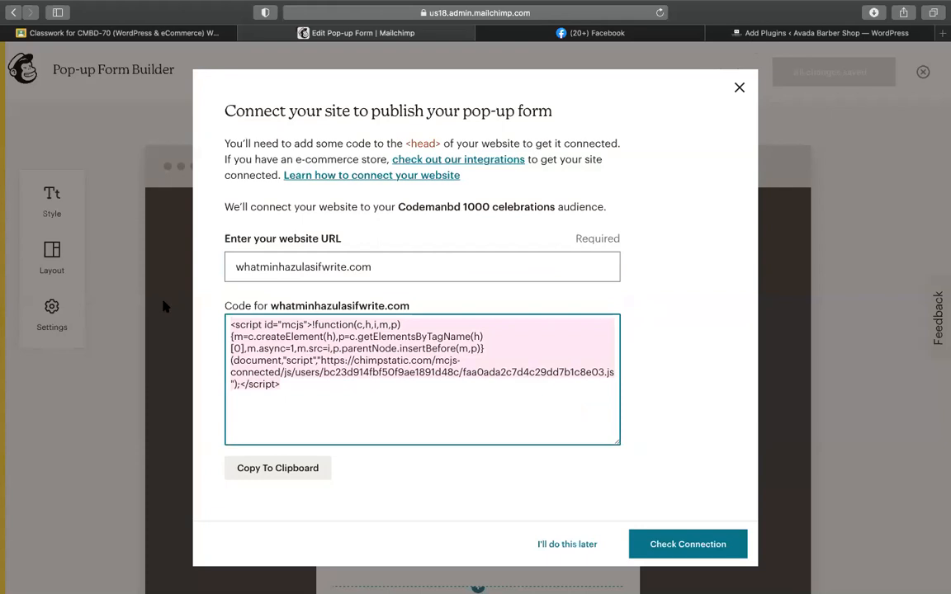
Step: Point the WordPress tab at the site's /wp-admin/ address and load it
{"action": "left_click", "coordinate": [783, 33]}
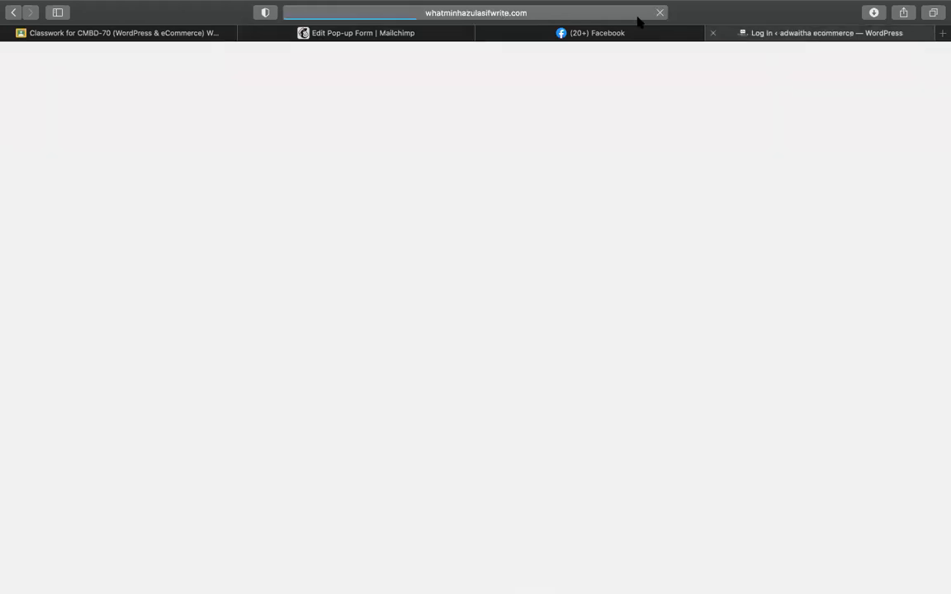
{"action": "left_click", "coordinate": [586, 13]}
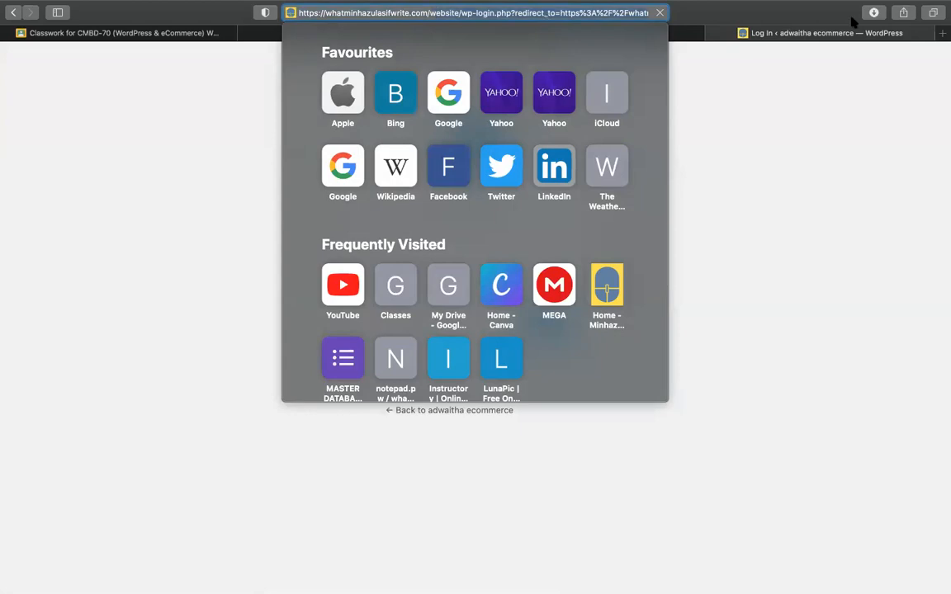
{"action": "key", "text": "super+v"}
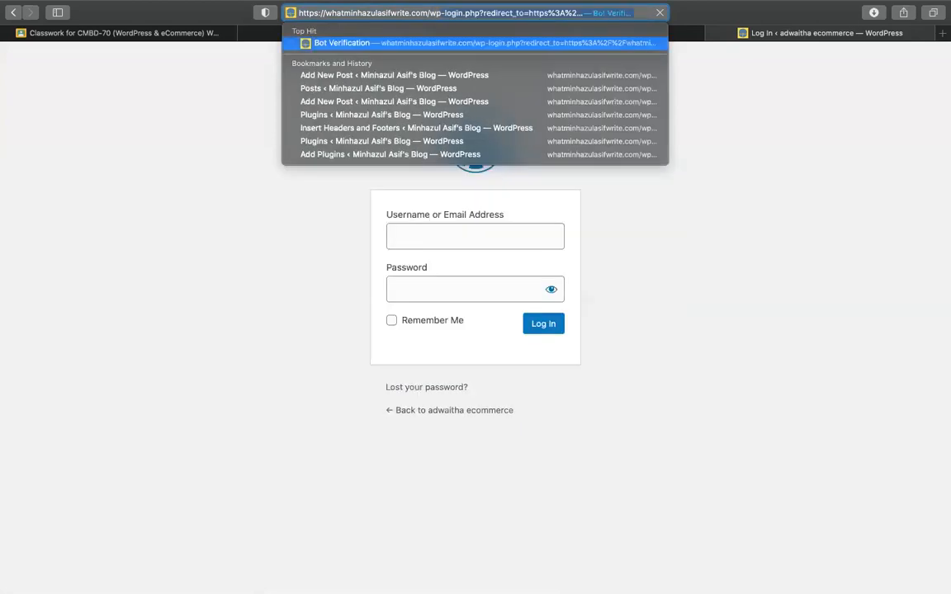
{"action": "type", "text": "admin/"}
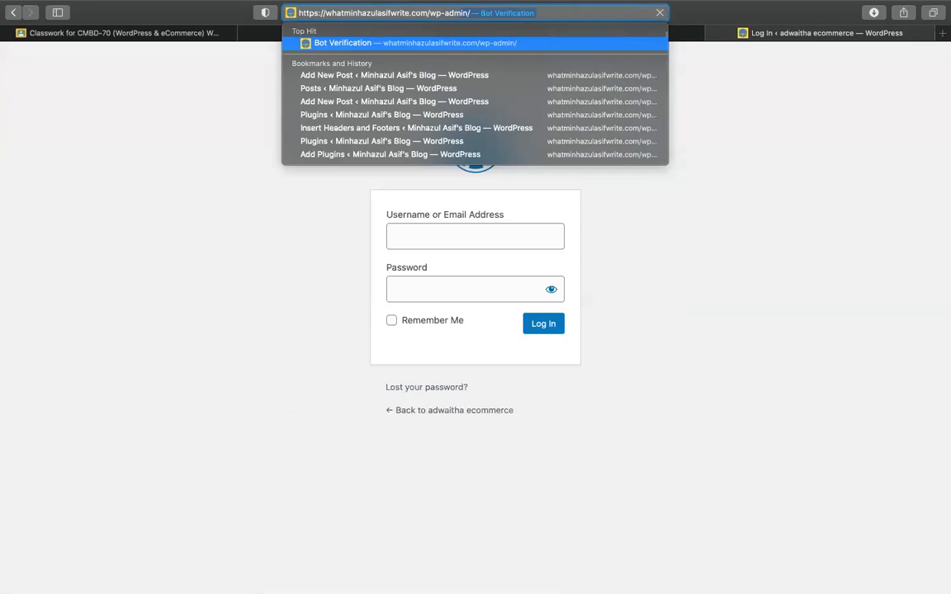
{"action": "key", "text": "Return"}
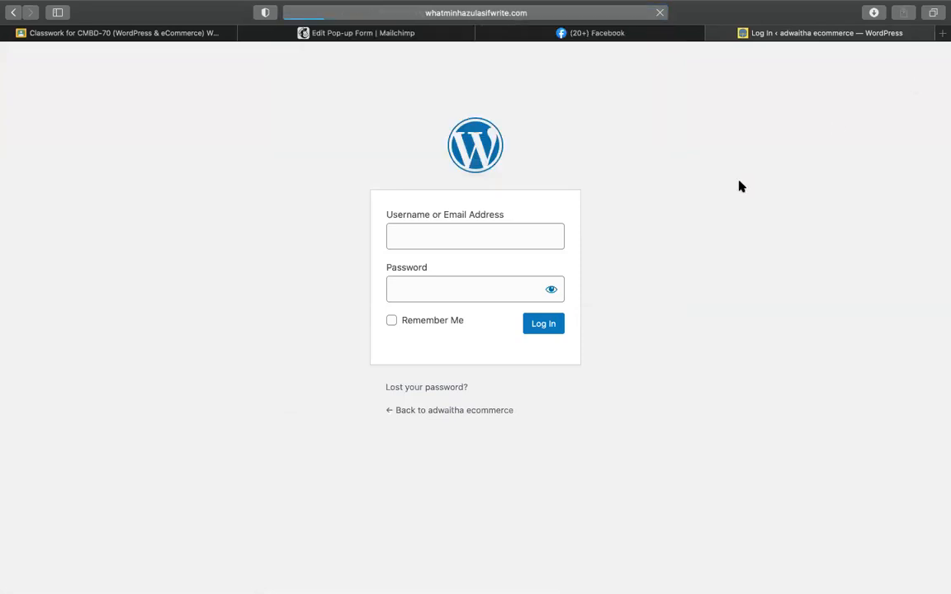
Step: Select all of the connection script code in the Mailchimp dialog
{"action": "left_click", "coordinate": [347, 33]}
{"action": "left_click", "coordinate": [335, 340]}
{"action": "left_click", "coordinate": [604, 130]}
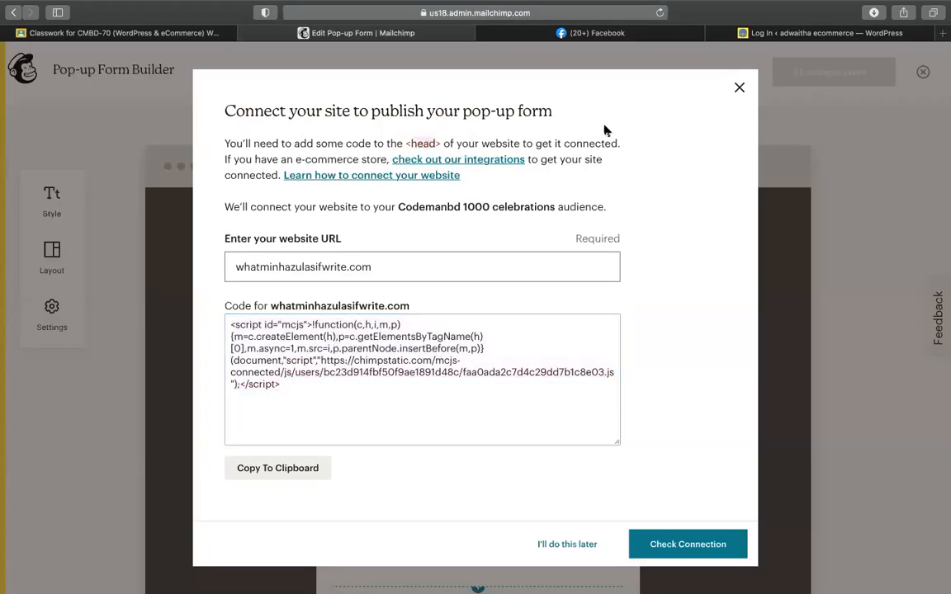
{"action": "left_click", "coordinate": [319, 392]}
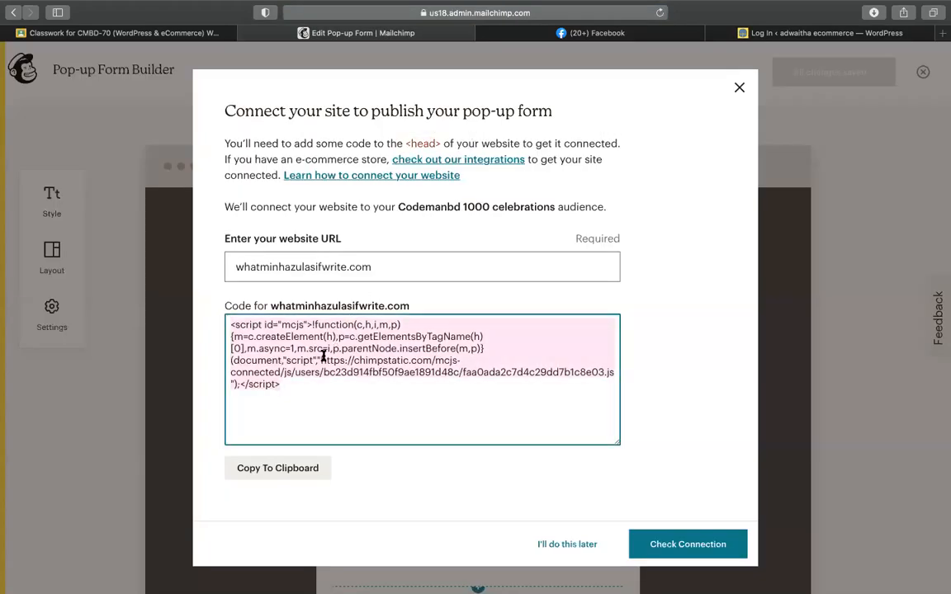
Step: Autofill the WordPress login with the saved site credentials and submit Log In
{"action": "left_click", "coordinate": [813, 33]}
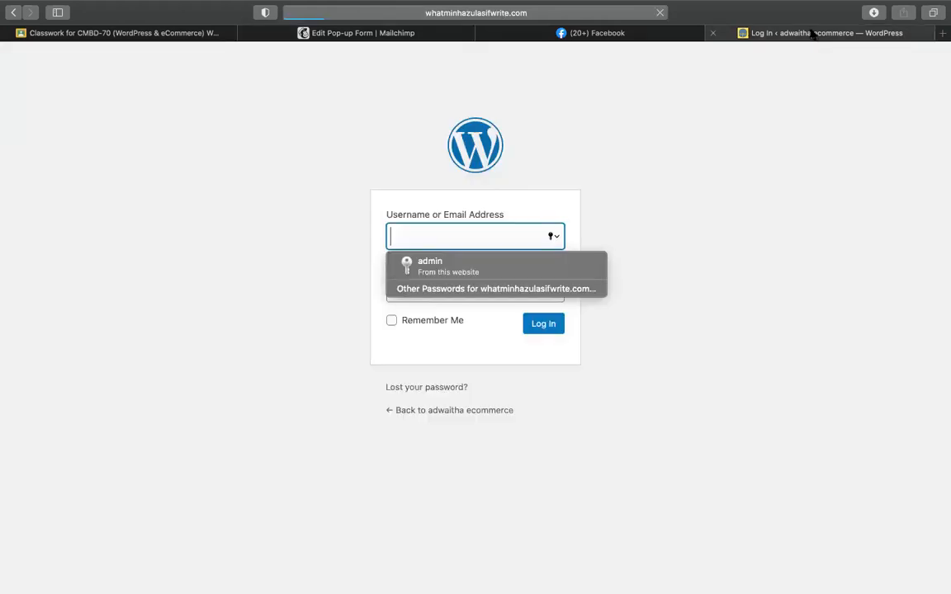
{"action": "left_click", "coordinate": [448, 265]}
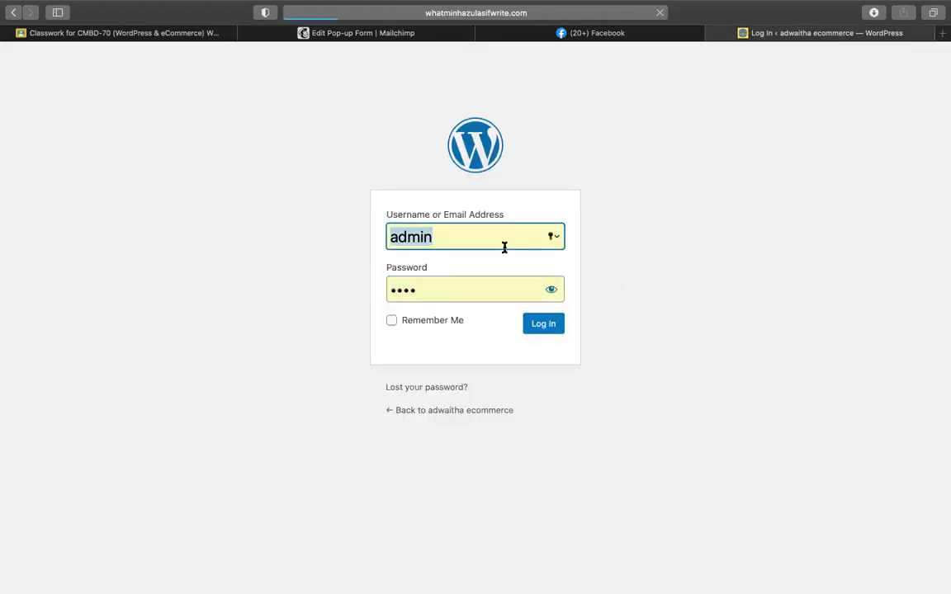
{"action": "type", "text": "wha"}
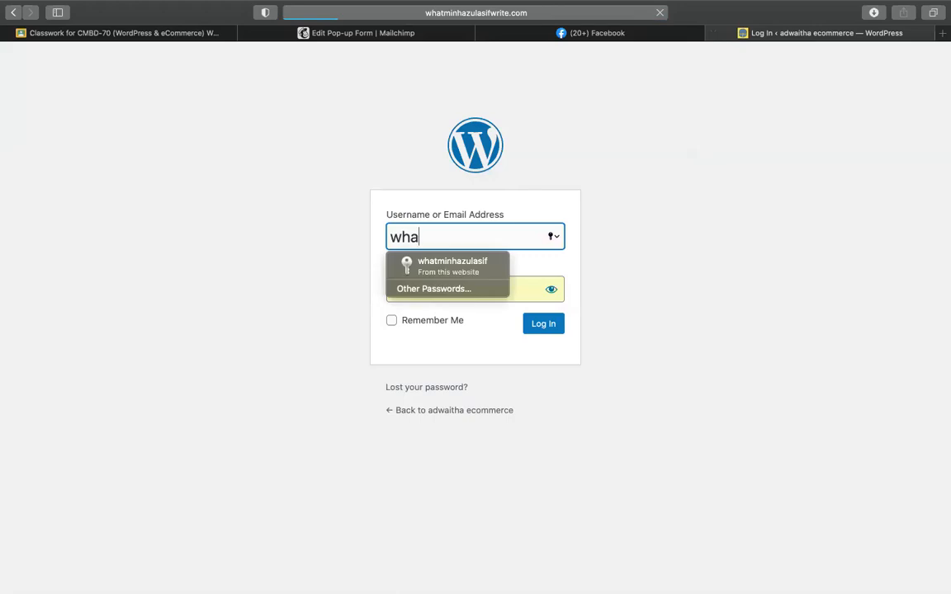
{"action": "left_click", "coordinate": [450, 265]}
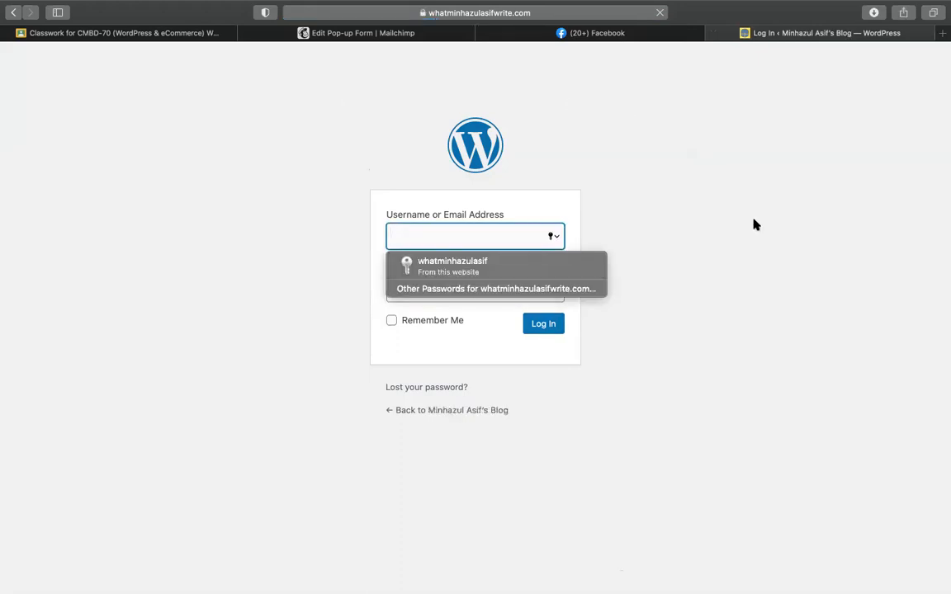
{"action": "left_click", "coordinate": [512, 265]}
{"action": "left_click", "coordinate": [529, 327]}
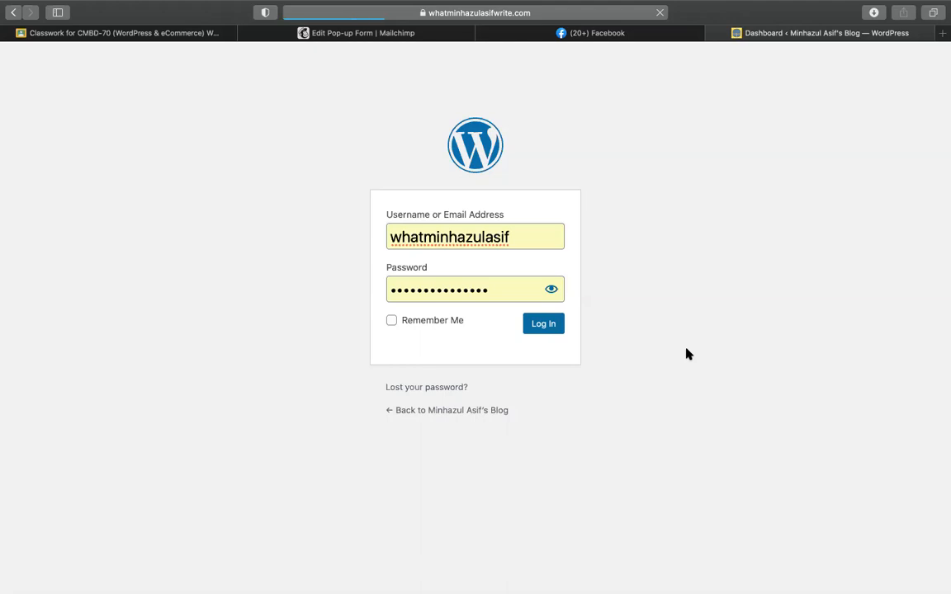
Step: Bring Chrome forward and switch to the other browser profile's window
{"action": "mouse_move", "coordinate": [940, 335]}
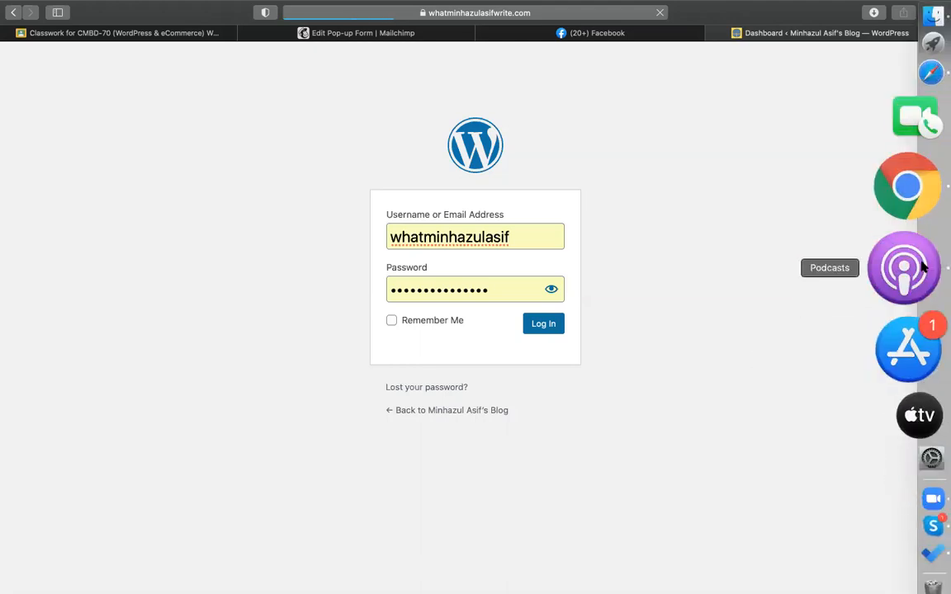
{"action": "left_click", "coordinate": [908, 240]}
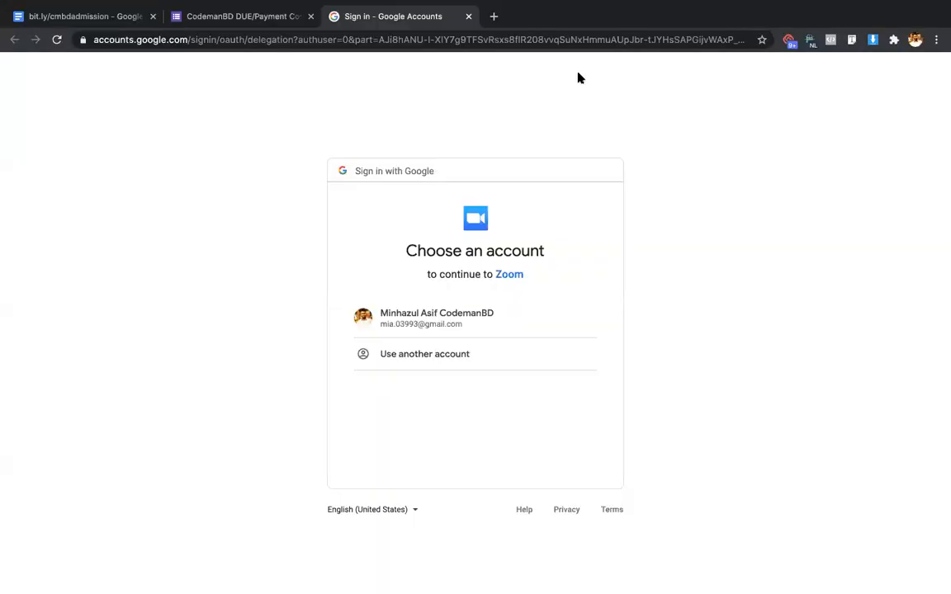
{"action": "left_click", "coordinate": [494, 16]}
{"action": "type", "text": "w"}
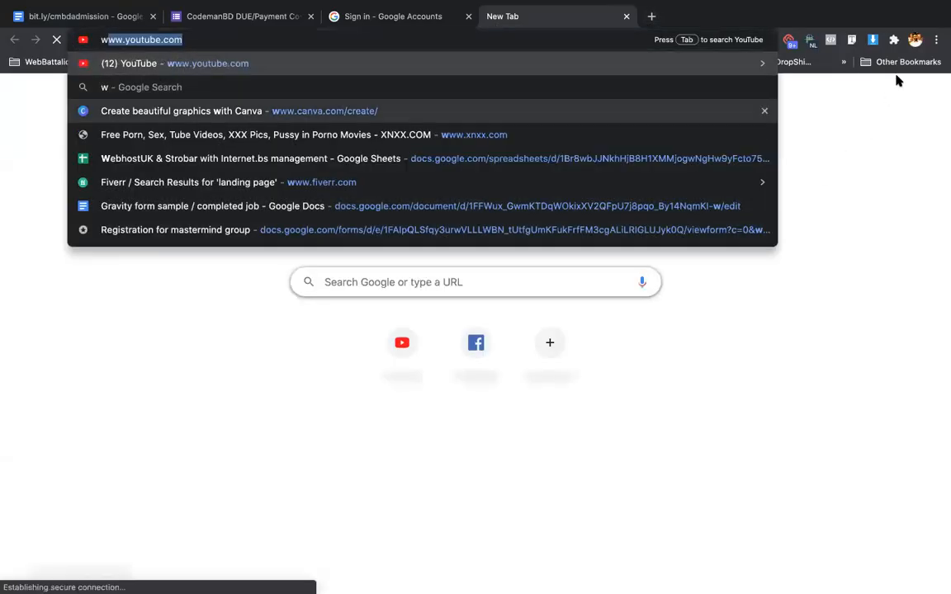
{"action": "left_click", "coordinate": [915, 42]}
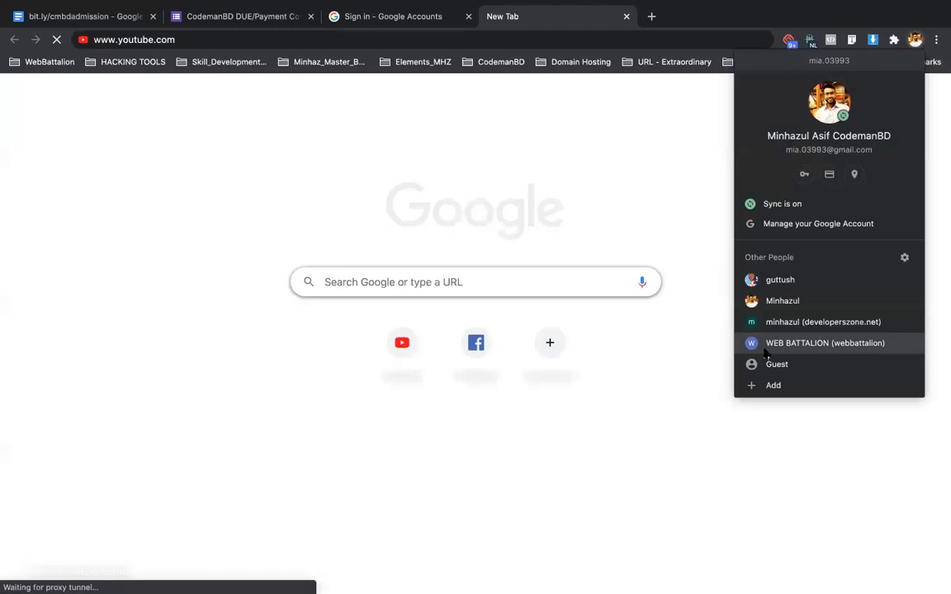
{"action": "left_click", "coordinate": [792, 322]}
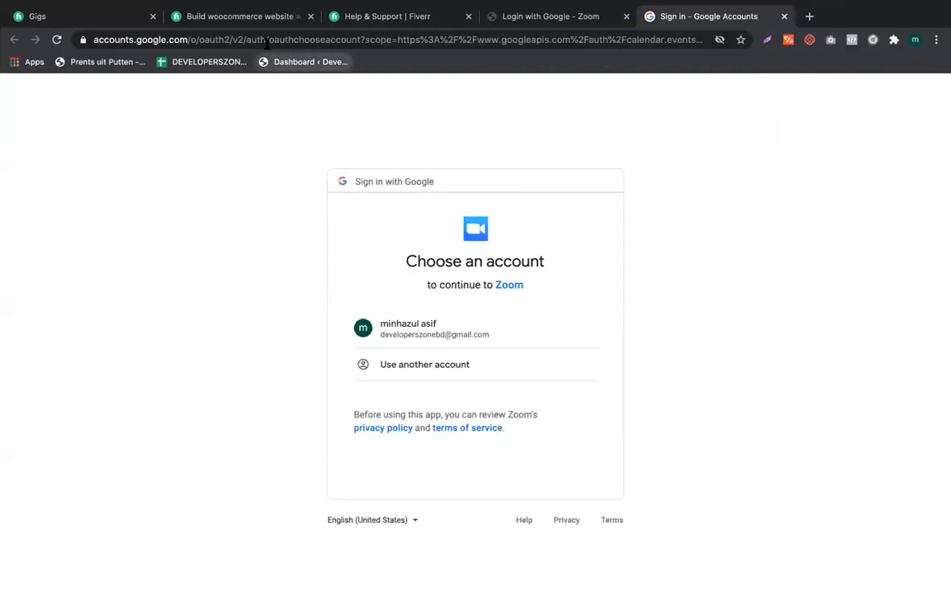
Step: Enter the blog's /wp-admin/ address and close the Zoom login and Fiverr help tabs
{"action": "left_click", "coordinate": [267, 40]}
{"action": "type", "text": "wha"}
{"action": "key", "text": "Right"}
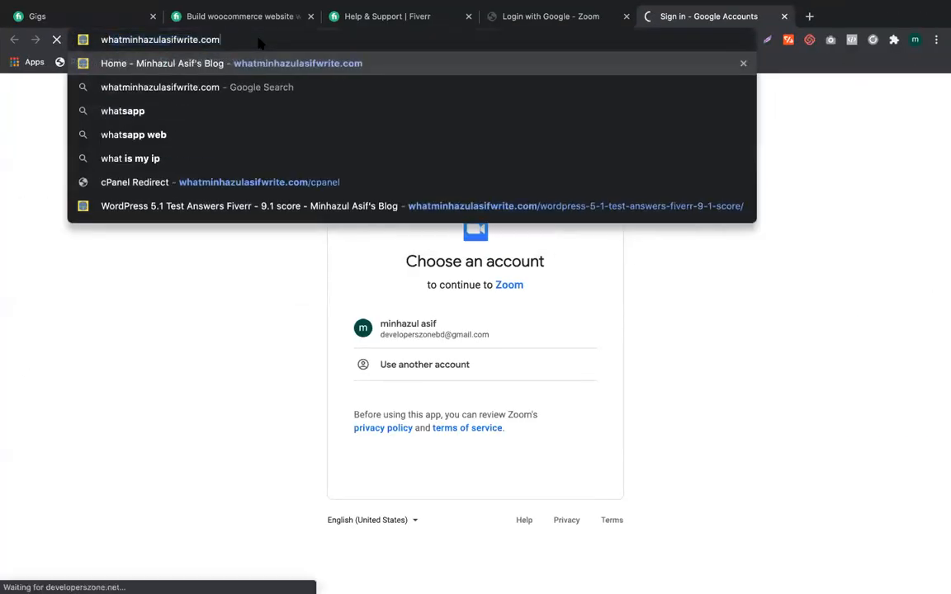
{"action": "type", "text": "/wp-adin"}
{"action": "key", "text": "BackSpace"}
{"action": "key", "text": "BackSpace"}
{"action": "type", "text": "min/"}
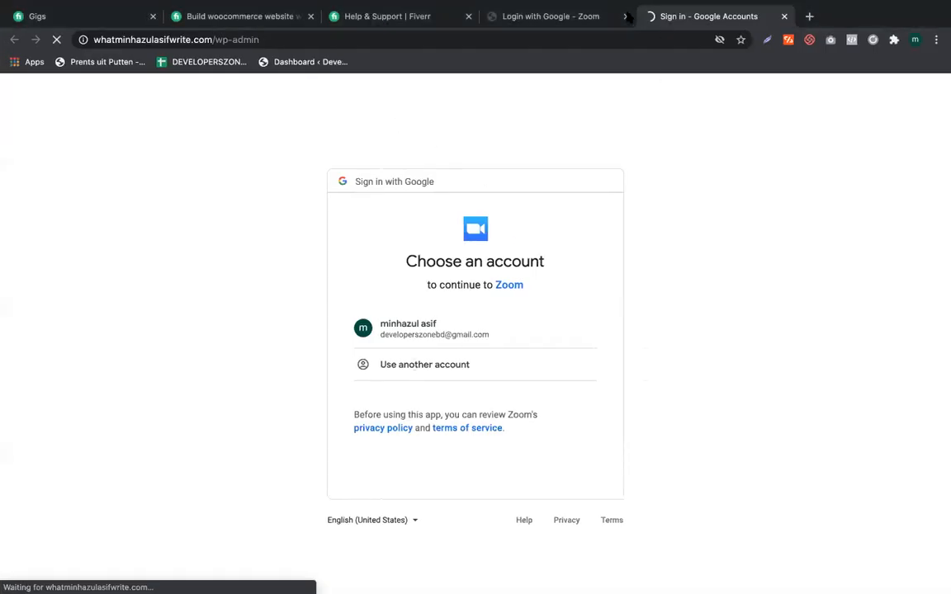
{"action": "middle_click", "coordinate": [566, 17]}
{"action": "left_click", "coordinate": [469, 17]}
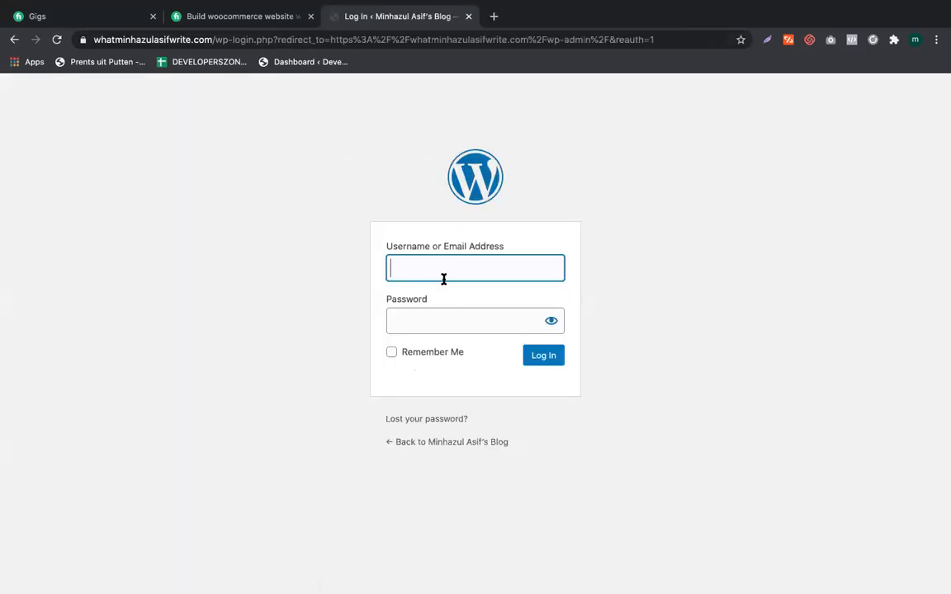
Step: Log in to WordPress with the site's username and password
{"action": "left_click", "coordinate": [443, 279]}
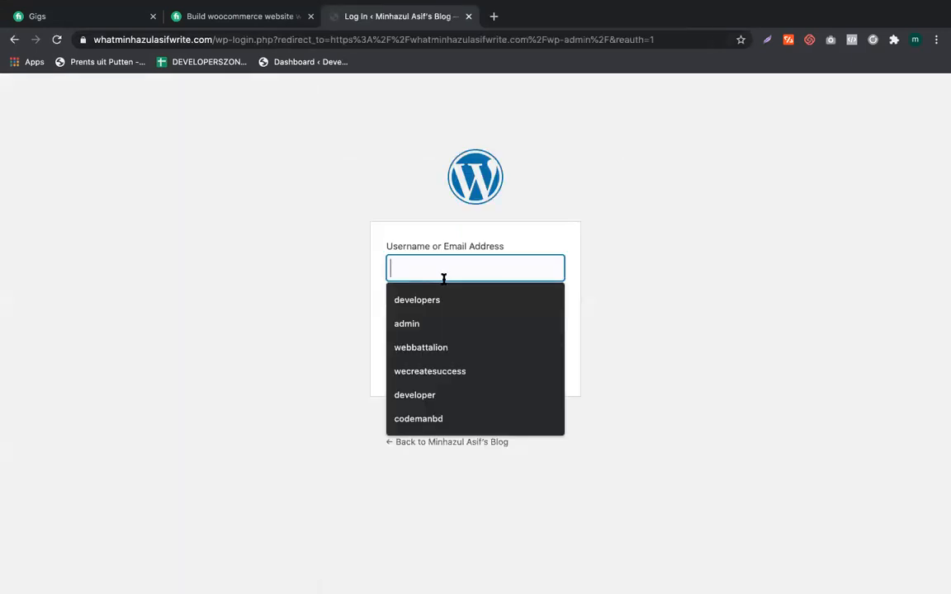
{"action": "type", "text": "whatminh"}
{"action": "key", "text": "BackSpace"}
{"action": "type", "text": "hazulasif"}
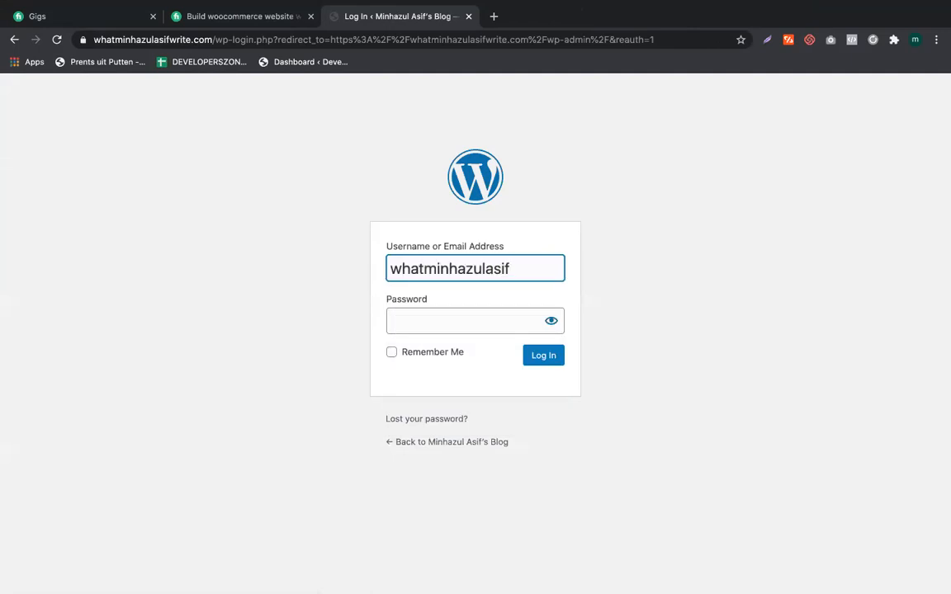
{"action": "key", "text": "Tab"}
{"action": "type", "text": "******"}
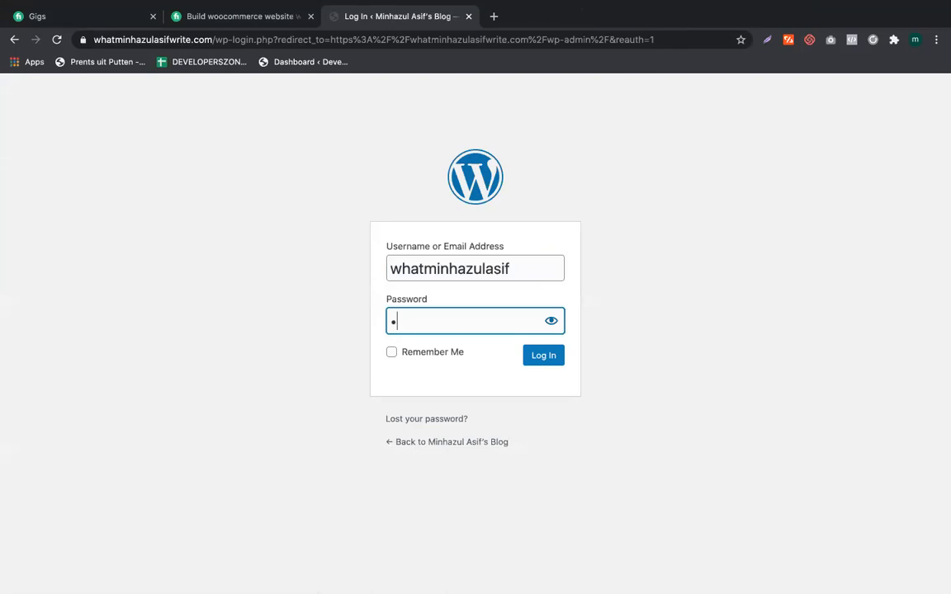
{"action": "type", "text": "*********"}
{"action": "key", "text": "Return"}
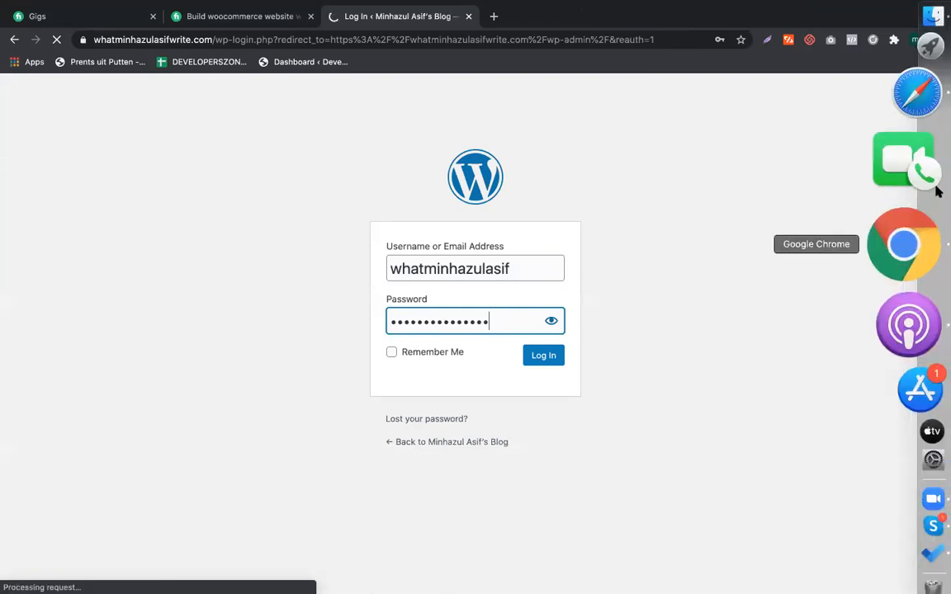
Step: Switch between the Safari and Chrome windows, ending with Chrome in front
{"action": "left_click", "coordinate": [935, 184]}
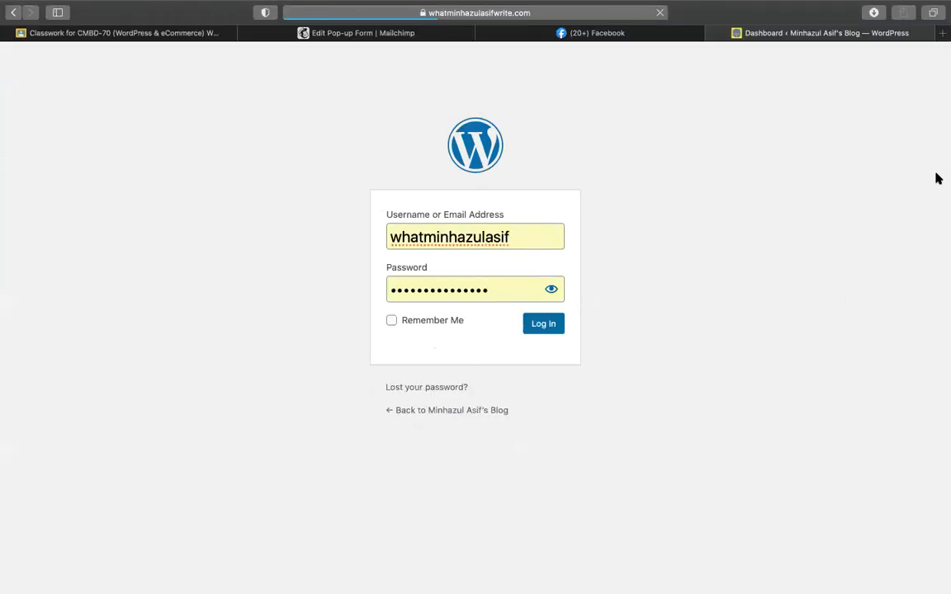
{"action": "key", "text": "ctrl+Up"}
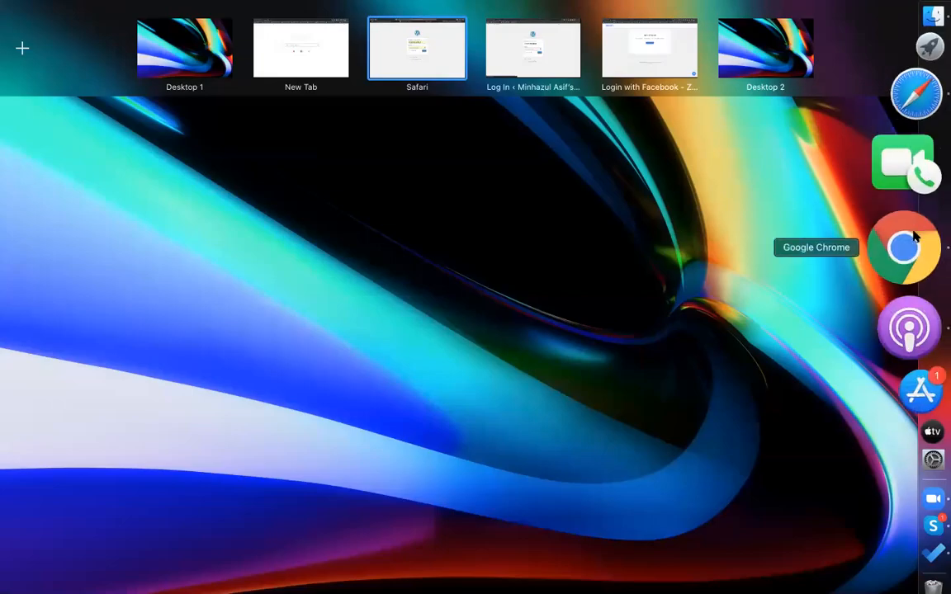
{"action": "left_click", "coordinate": [914, 237]}
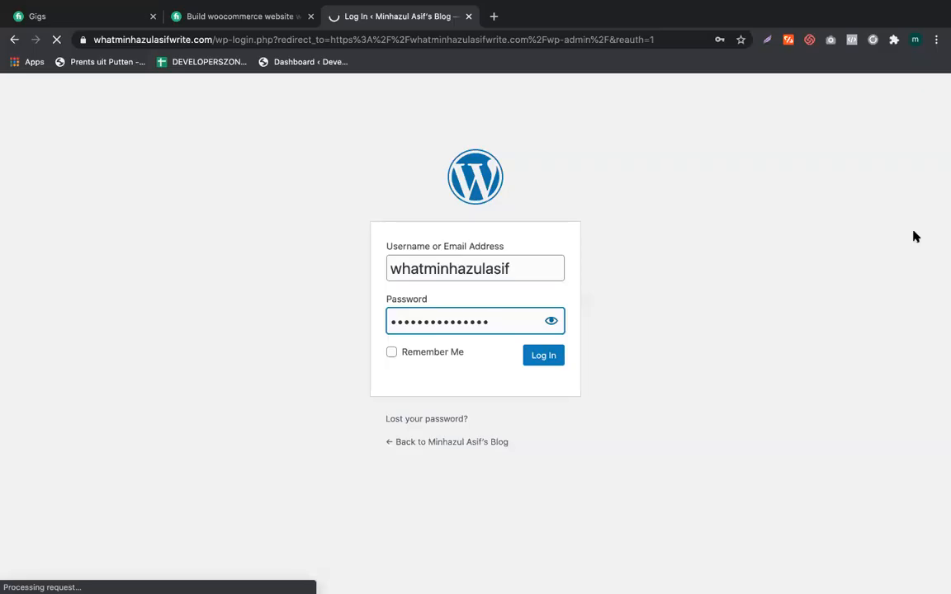
{"action": "right_click", "coordinate": [941, 274]}
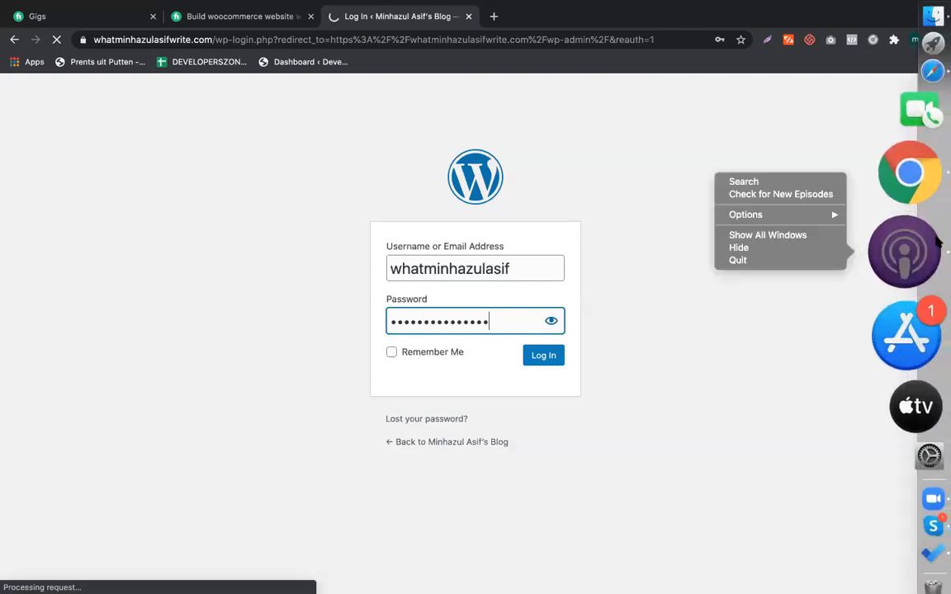
{"action": "left_click", "coordinate": [814, 126]}
{"action": "mouse_move", "coordinate": [945, 145]}
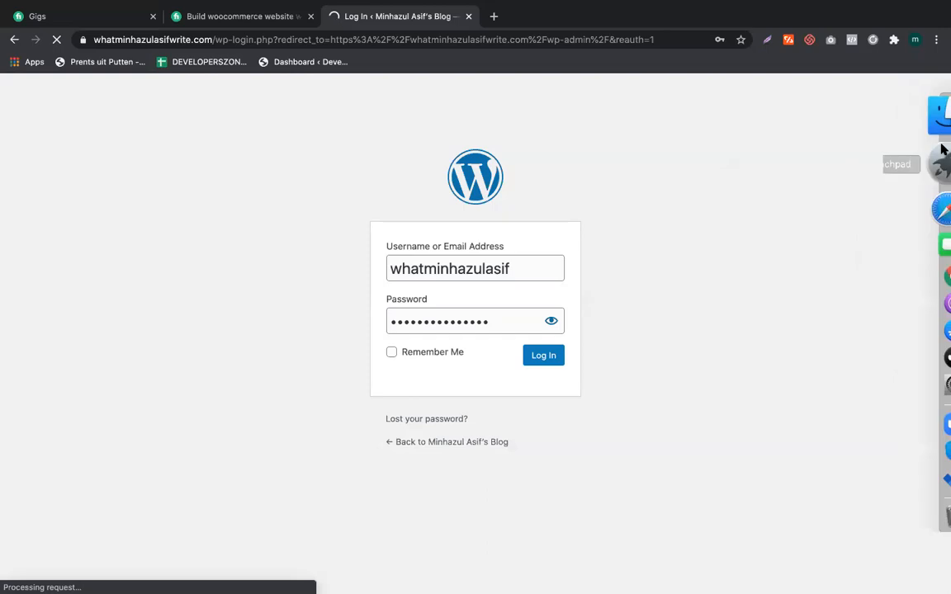
{"action": "left_click", "coordinate": [917, 183]}
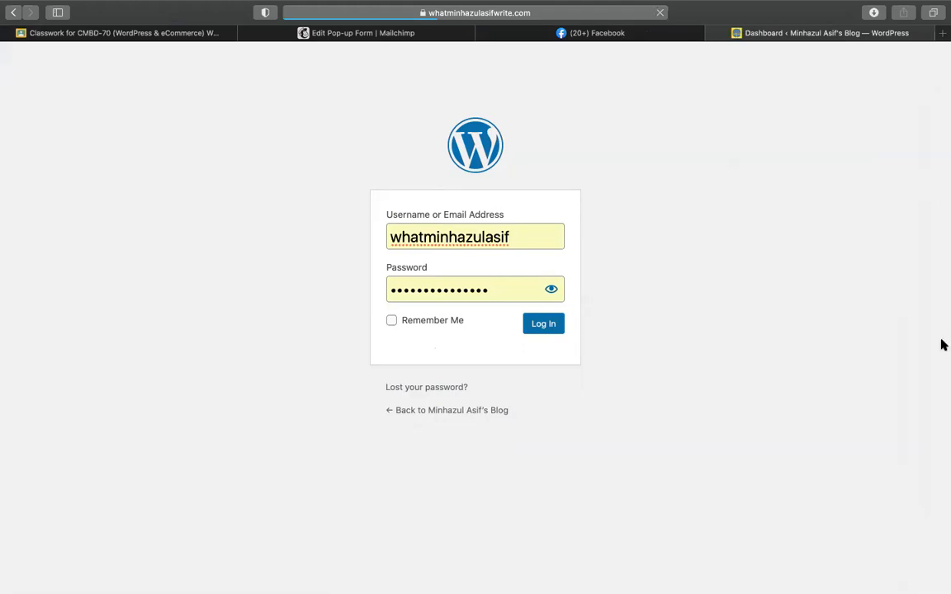
{"action": "mouse_move", "coordinate": [942, 328]}
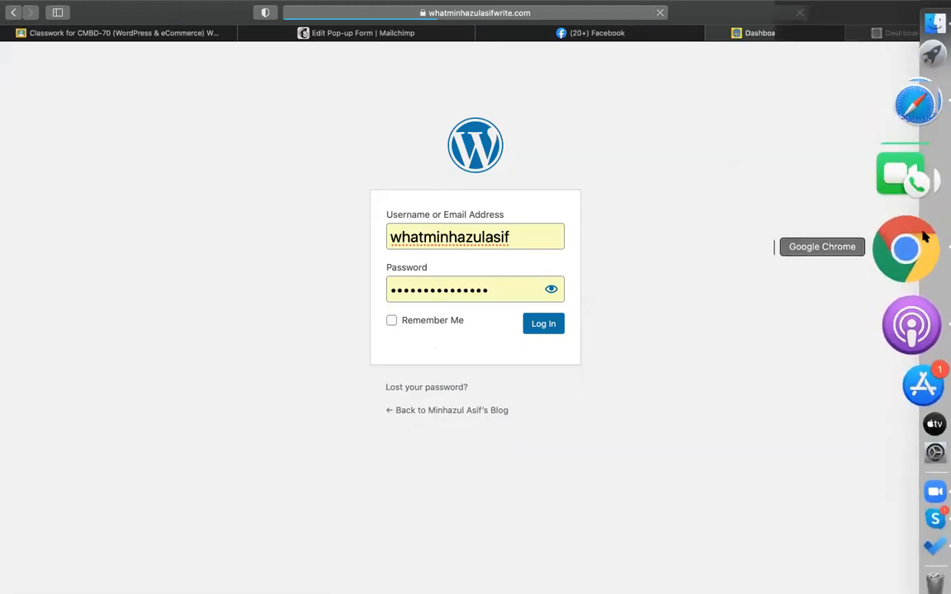
{"action": "left_click", "coordinate": [903, 303]}
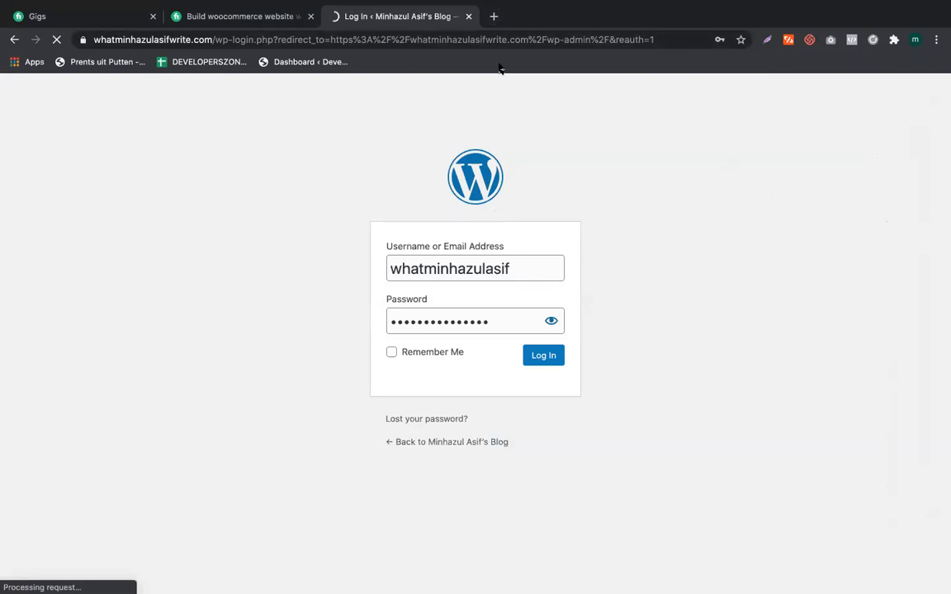
Step: Open the site's /cpanel address in a new Chrome tab
{"action": "left_click", "coordinate": [495, 18]}
{"action": "type", "text": "wha"}
{"action": "key", "text": "Right"}
{"action": "type", "text": "/"}
{"action": "key", "text": "BackSpace"}
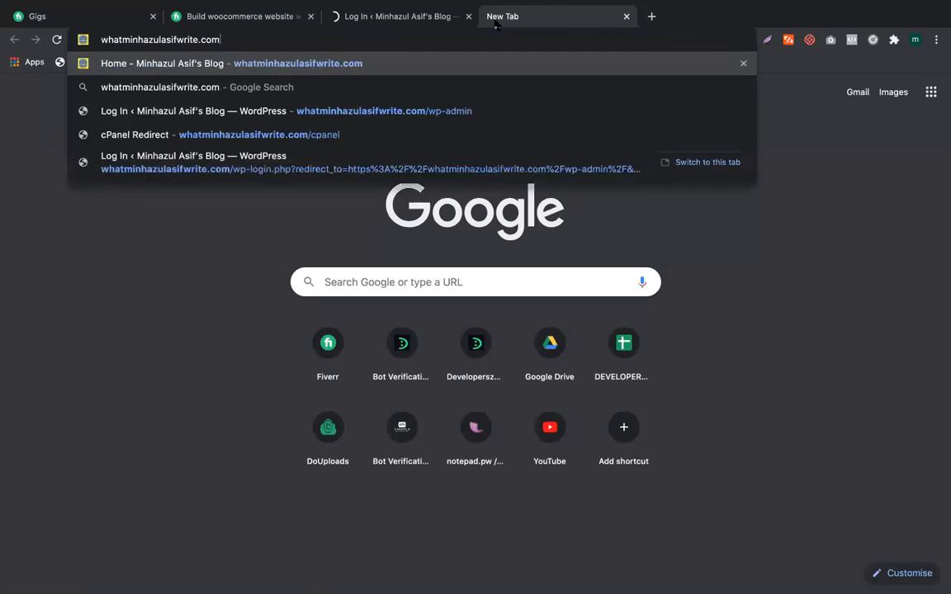
{"action": "type", "text": "/c"}
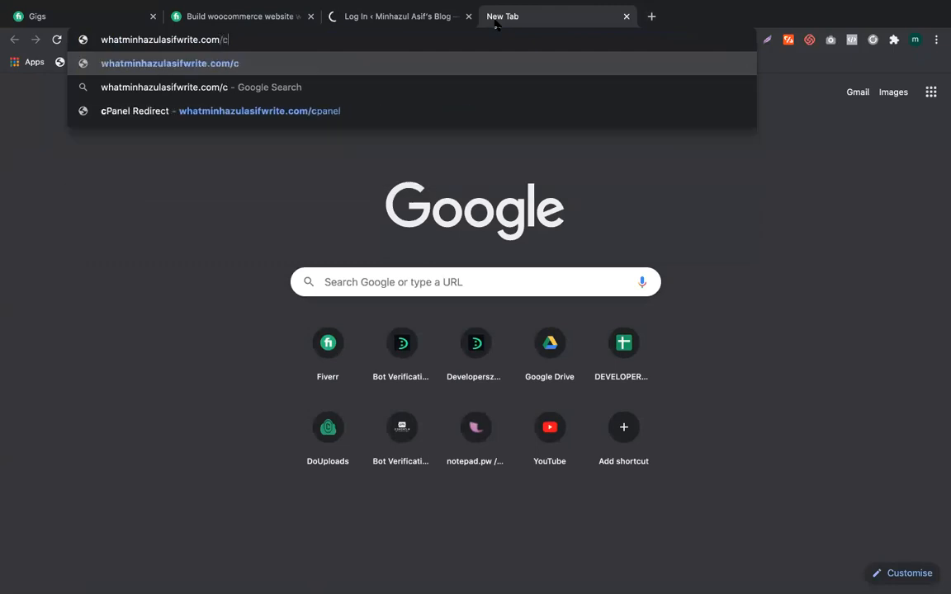
{"action": "key", "text": "Down"}
{"action": "key", "text": "Down"}
{"action": "key", "text": "shift+Return"}
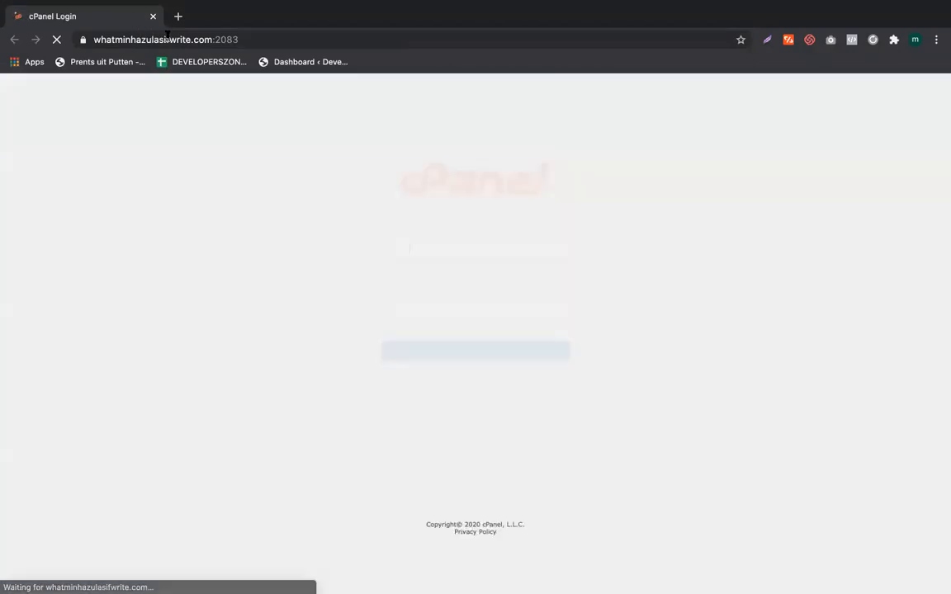
Step: Enter the cPanel username and password and submit the login
{"action": "left_click_drag", "start_coordinate": [170, 38], "coordinate": [79, 23]}
{"action": "key", "text": "ctrl+c"}
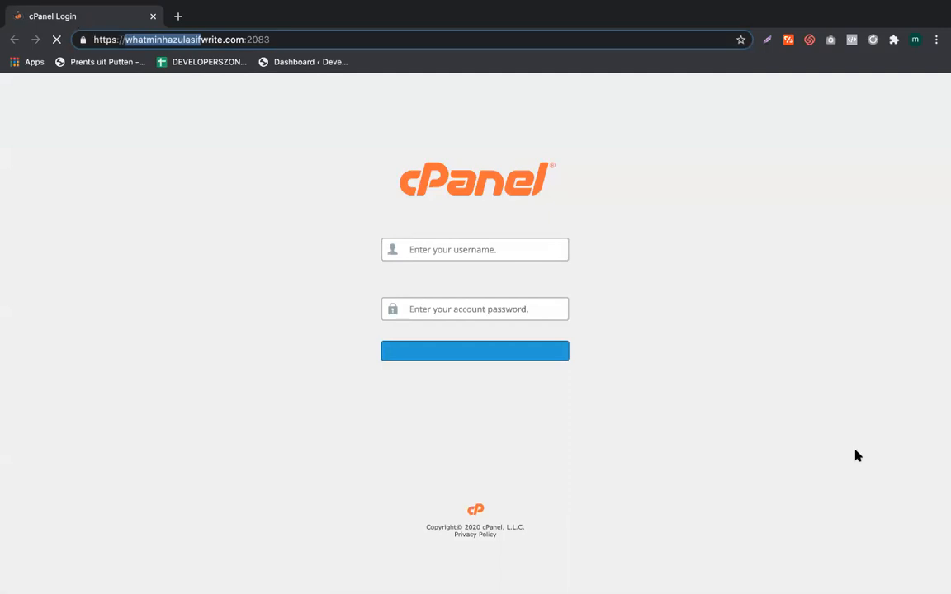
{"action": "left_click", "coordinate": [465, 252]}
{"action": "key", "text": "ctrl+v"}
{"action": "key", "text": "Tab"}
{"action": "type", "text": "a"}
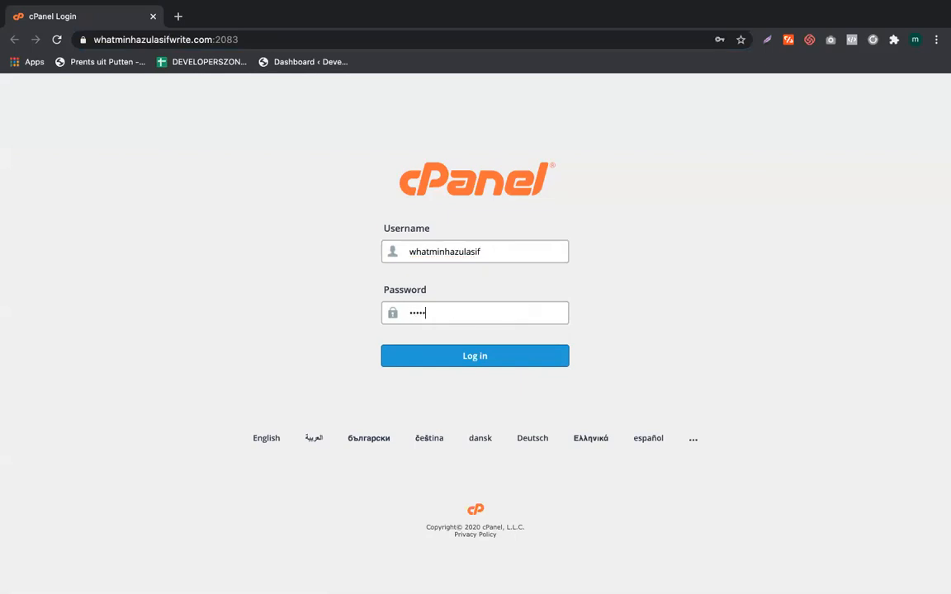
{"action": "type", "text": "••••••••"}
{"action": "key", "text": "Return"}
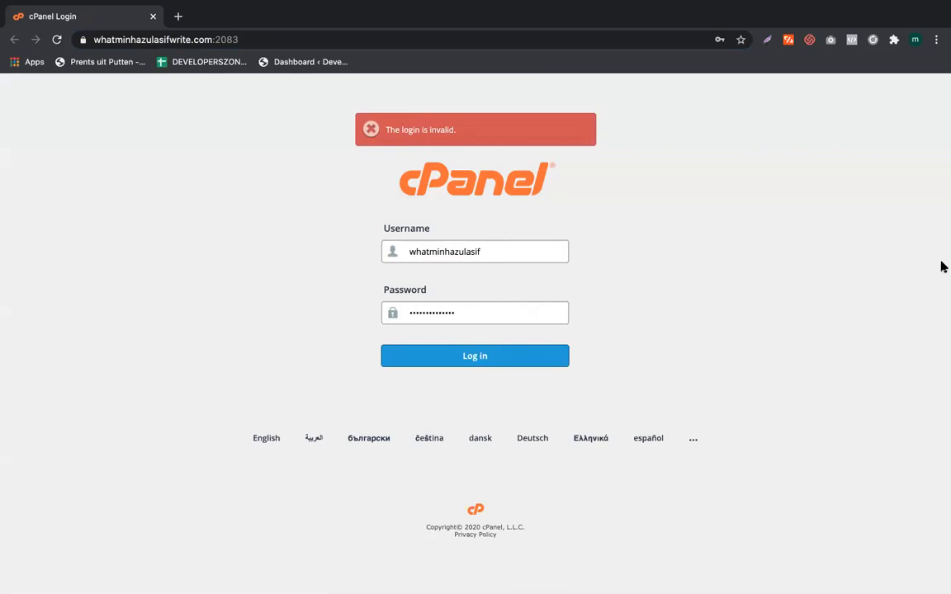
Step: In Safari, correct the site address to /cpanel and load it
{"action": "mouse_move", "coordinate": [941, 268]}
{"action": "left_click", "coordinate": [919, 195]}
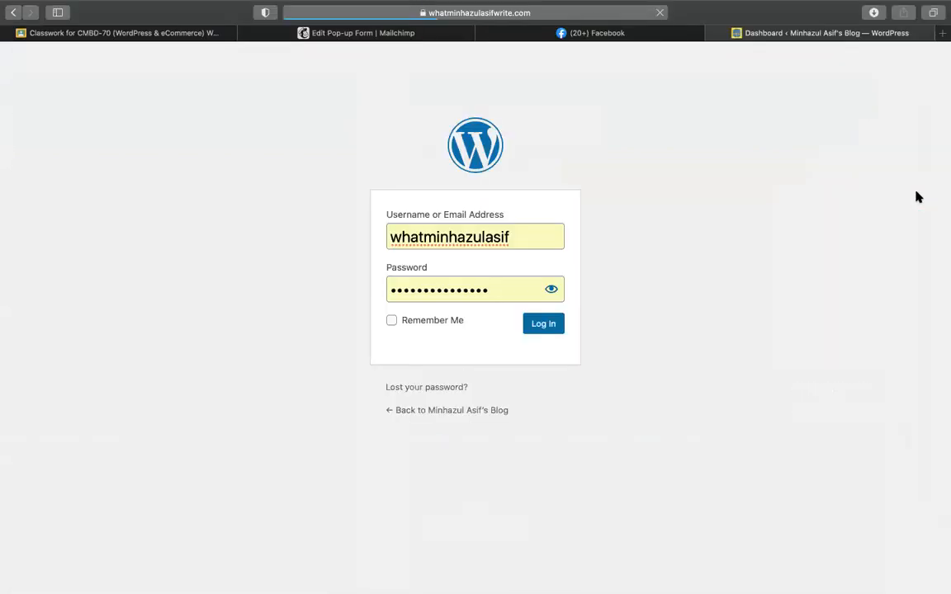
{"action": "left_click", "coordinate": [551, 12]}
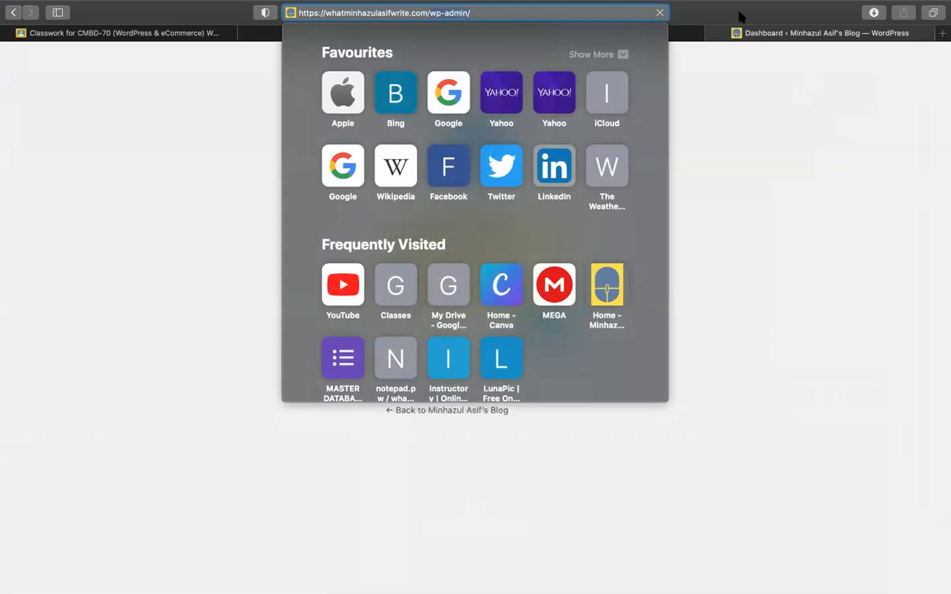
{"action": "type", "text": "cp"}
{"action": "key", "text": "Return"}
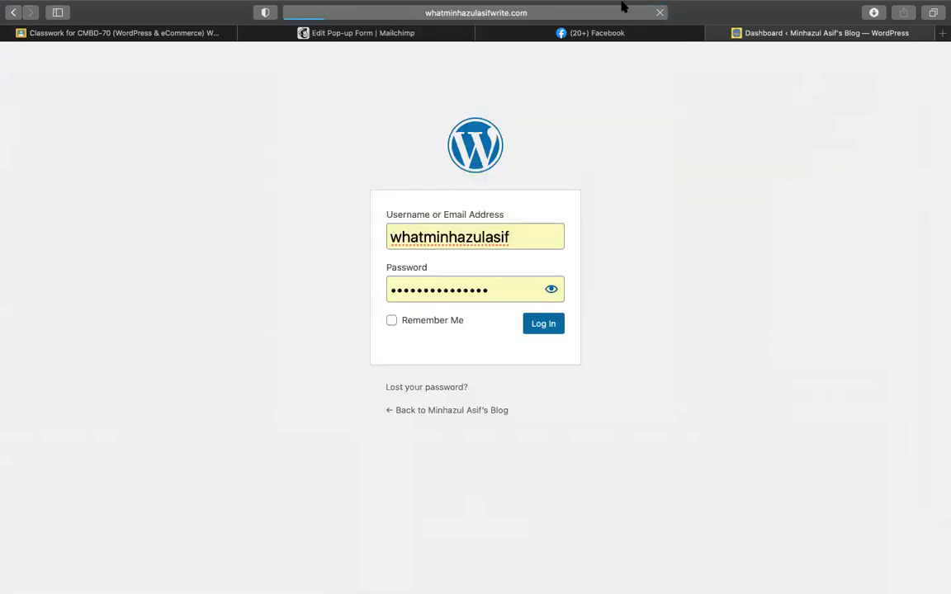
{"action": "left_click", "coordinate": [631, 11]}
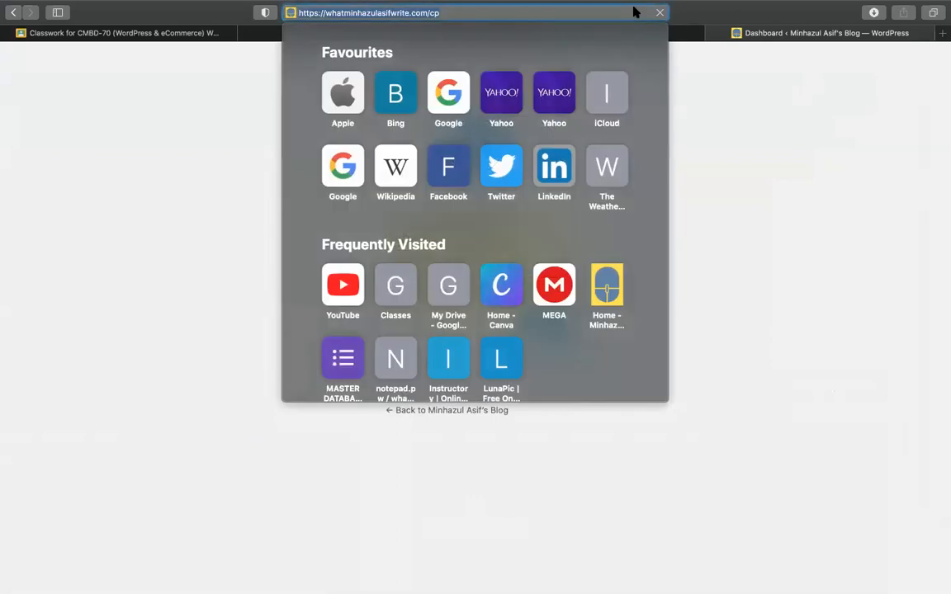
{"action": "type", "text": "ane"}
{"action": "key", "text": "Return"}
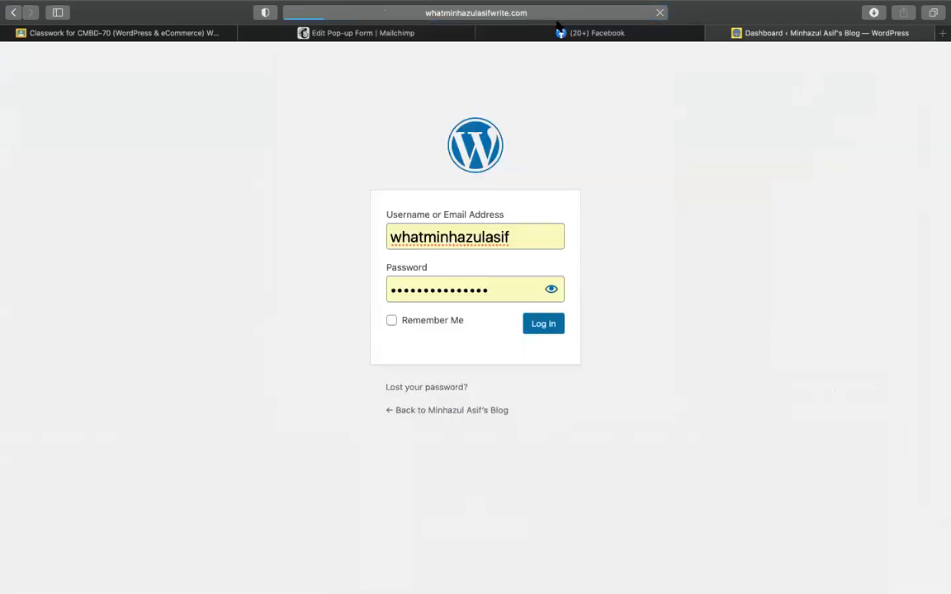
{"action": "key", "text": "super+l"}
{"action": "key", "text": "Return"}
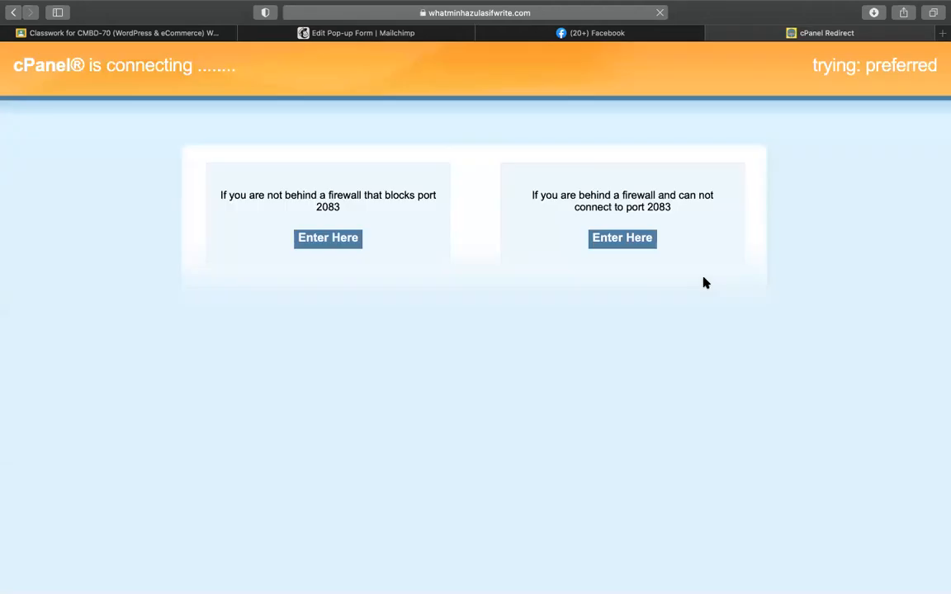
Step: Close Chrome's failed cPanel window, restore the WordPress login tab, and return to Safari's cPanel page
{"action": "mouse_move", "coordinate": [946, 293]}
{"action": "left_click", "coordinate": [929, 240]}
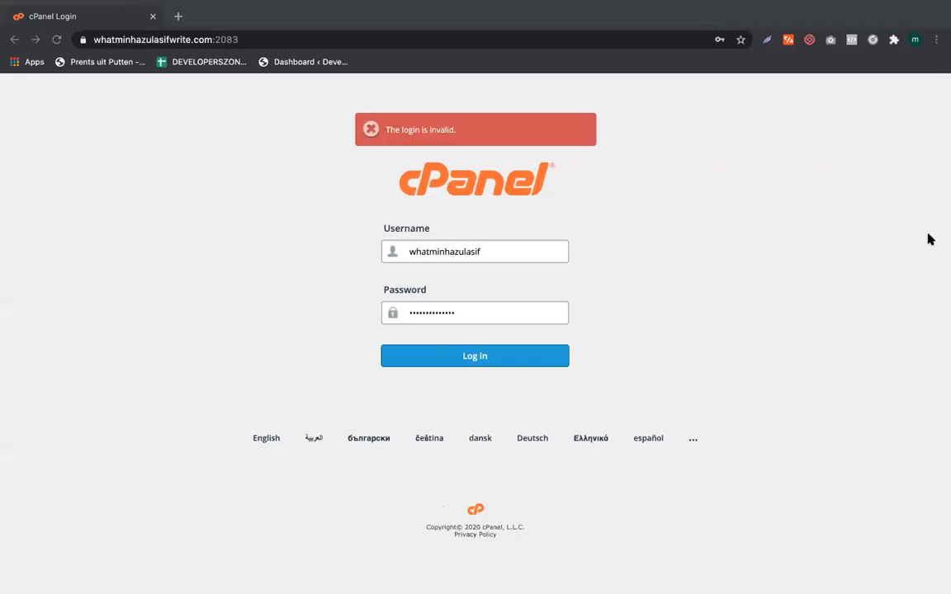
{"action": "left_click", "coordinate": [153, 17]}
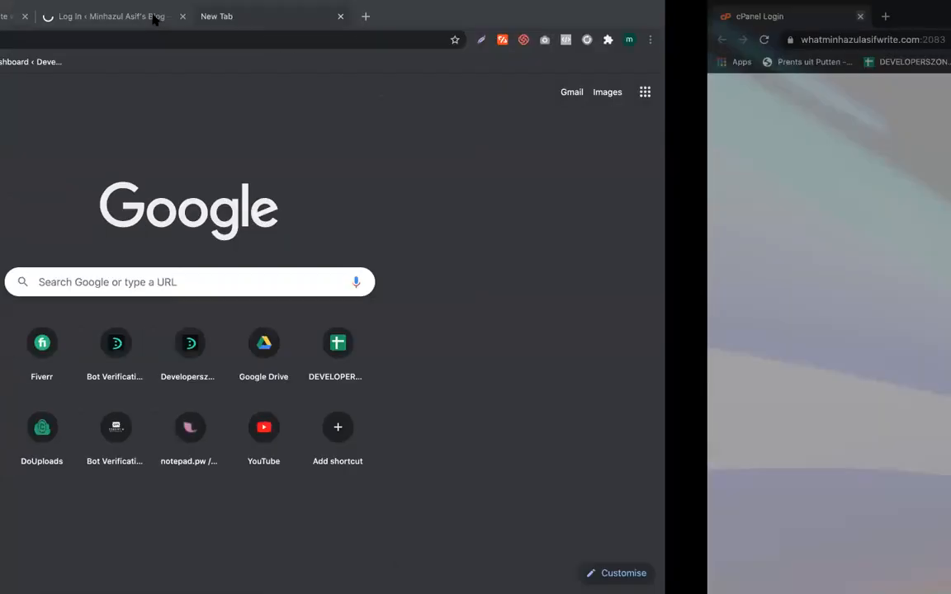
{"action": "left_click", "coordinate": [374, 19]}
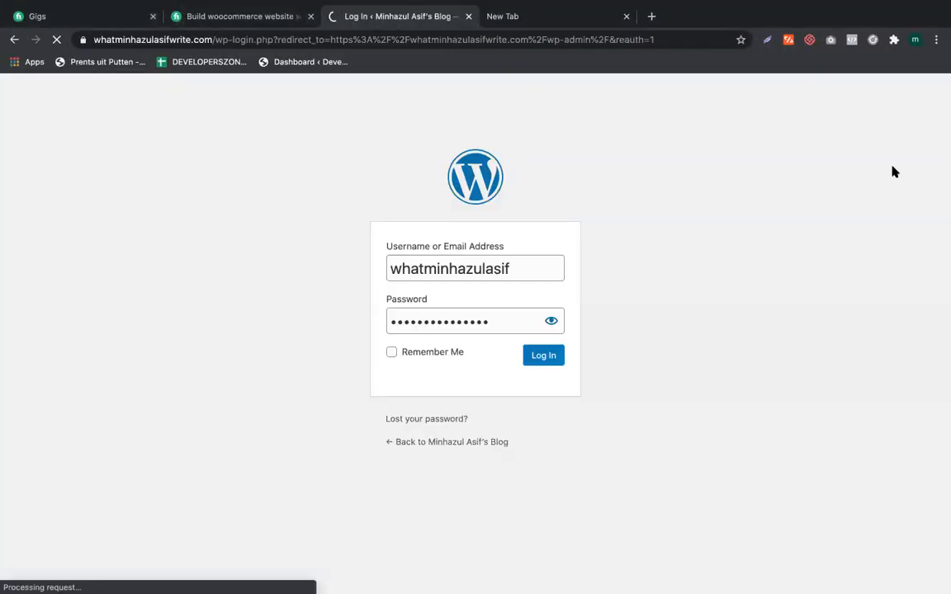
{"action": "mouse_move", "coordinate": [943, 206]}
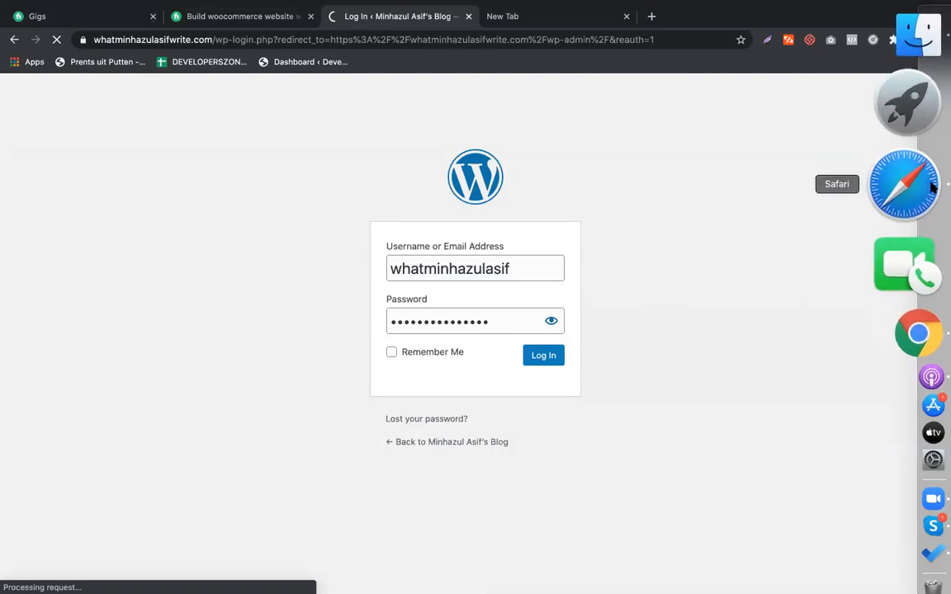
{"action": "left_click", "coordinate": [928, 188]}
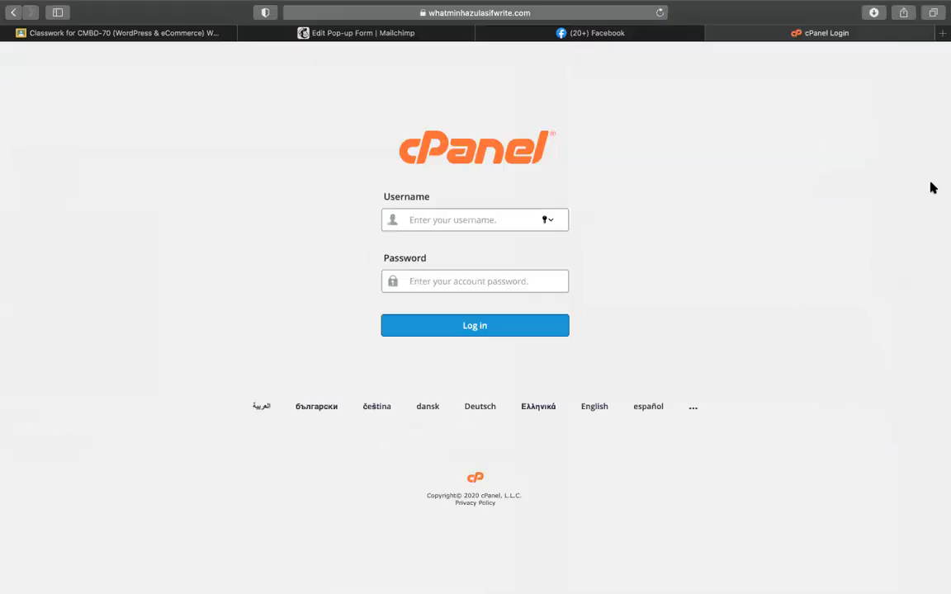
Step: Autofill the saved cPanel login and sign in
{"action": "left_click", "coordinate": [430, 222]}
{"action": "type", "text": "what"}
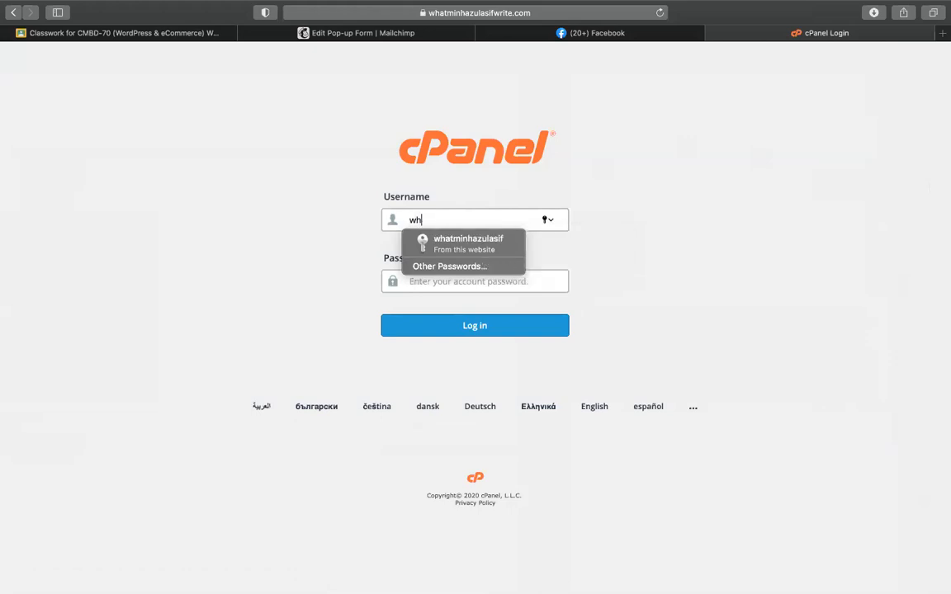
{"action": "left_click", "coordinate": [450, 244]}
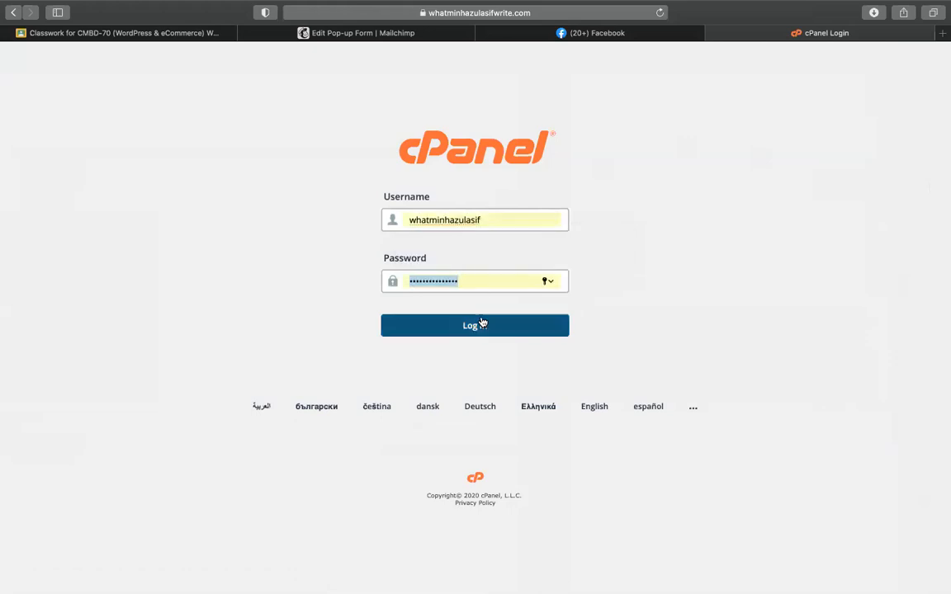
{"action": "left_click", "coordinate": [484, 325]}
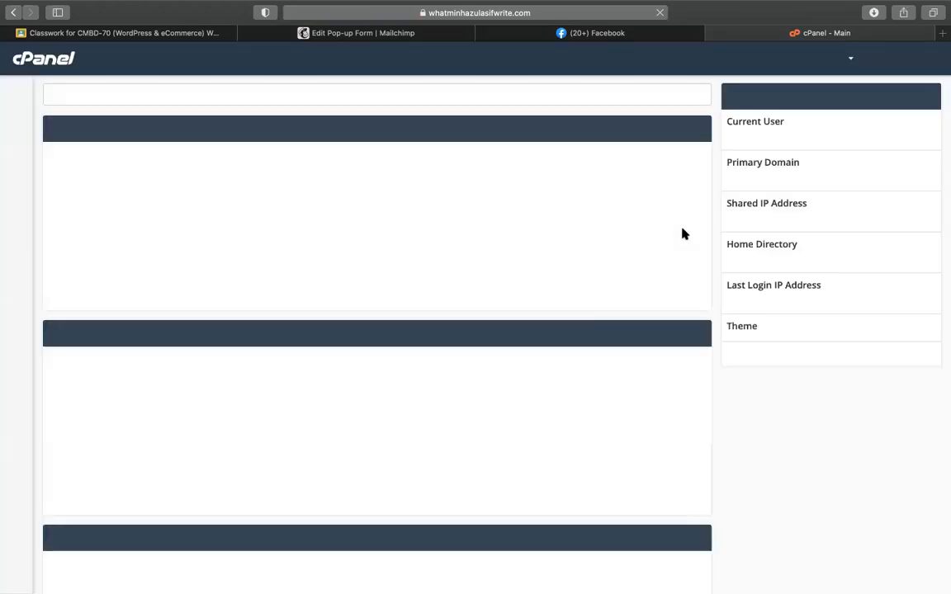
Step: Open Softaculous Apps Installer and start installing WordPress
{"action": "scroll", "coordinate": [246, 444], "scroll_direction": "down", "scroll_amount": 15}
{"action": "scroll", "coordinate": [246, 443], "scroll_direction": "down", "scroll_amount": 15}
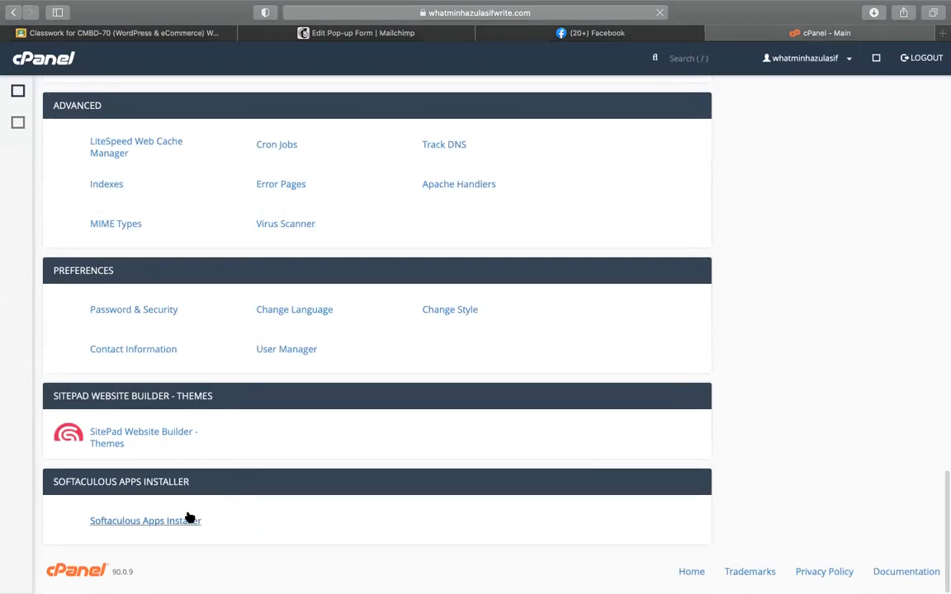
{"action": "left_click", "coordinate": [170, 522]}
{"action": "scroll", "coordinate": [404, 489], "scroll_direction": "down", "scroll_amount": 2}
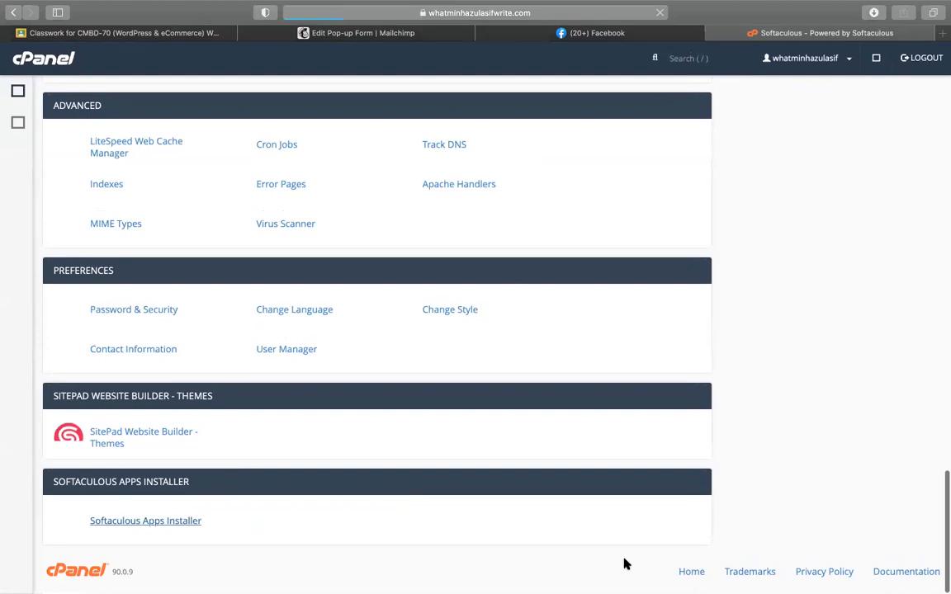
{"action": "mouse_move", "coordinate": [913, 424]}
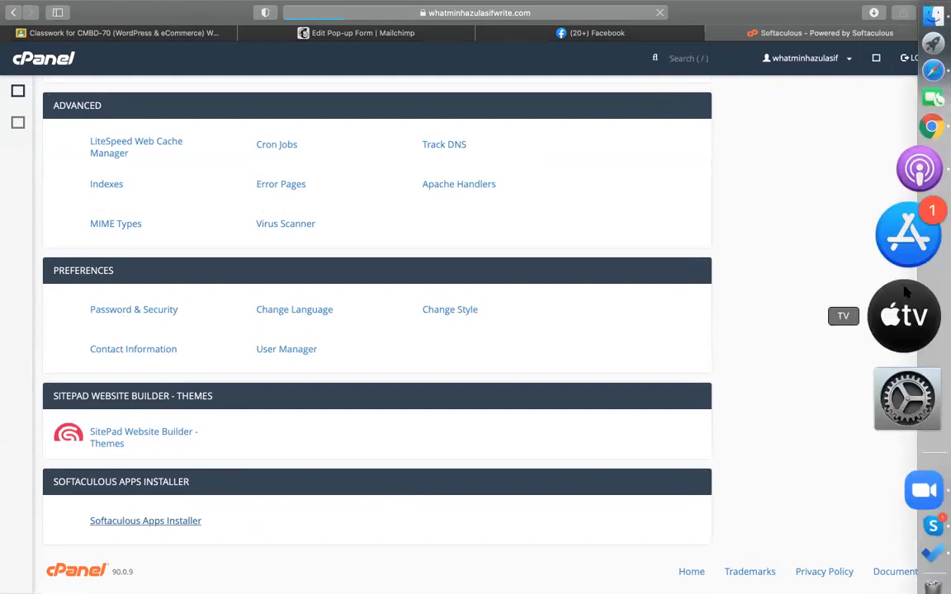
{"action": "mouse_move", "coordinate": [369, 414]}
{"action": "left_click", "coordinate": [307, 397]}
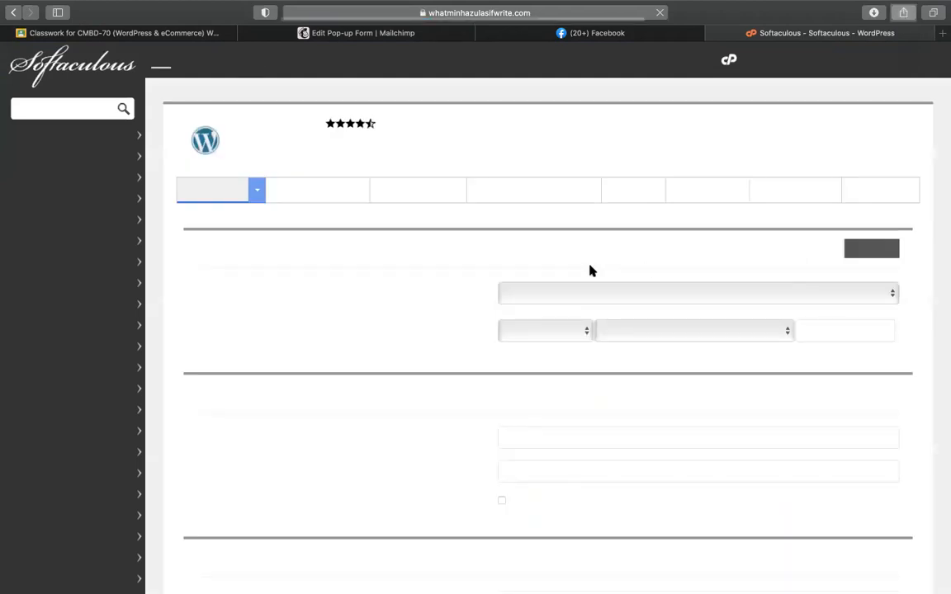
Step: Bring up the Softaculous WordPress overview listing the current installations
{"action": "scroll", "coordinate": [529, 258], "scroll_direction": "up", "scroll_amount": 3}
{"action": "scroll", "coordinate": [530, 257], "scroll_direction": "down", "scroll_amount": 10}
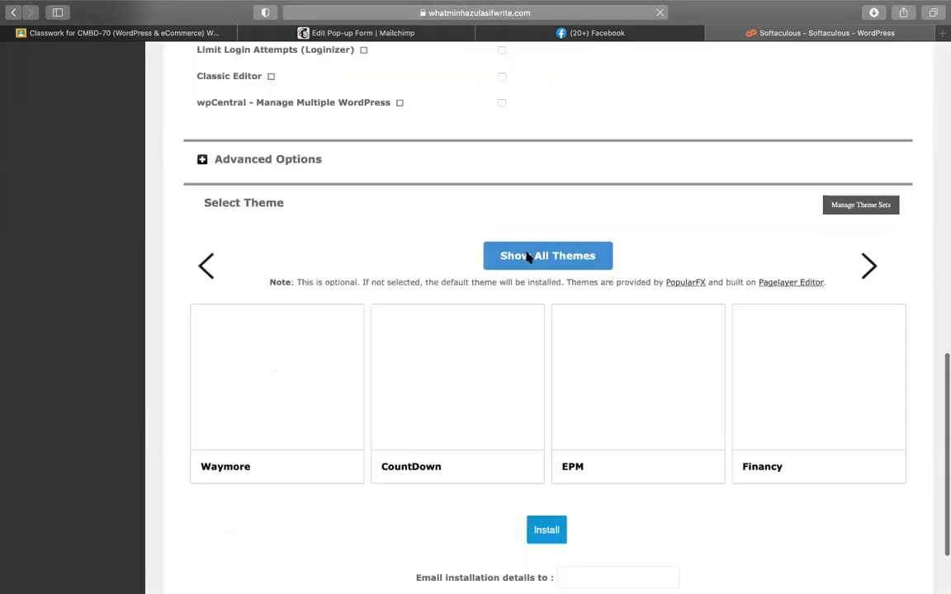
{"action": "scroll", "coordinate": [527, 257], "scroll_direction": "up", "scroll_amount": 3}
{"action": "scroll", "coordinate": [487, 271], "scroll_direction": "up", "scroll_amount": 10}
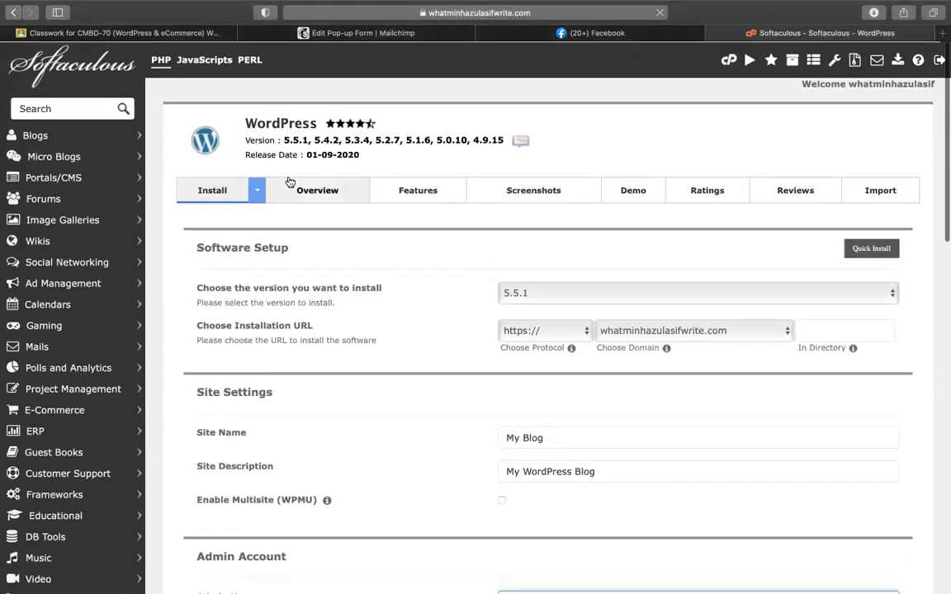
{"action": "left_click", "coordinate": [290, 182]}
{"action": "scroll", "coordinate": [522, 350], "scroll_direction": "down", "scroll_amount": 10}
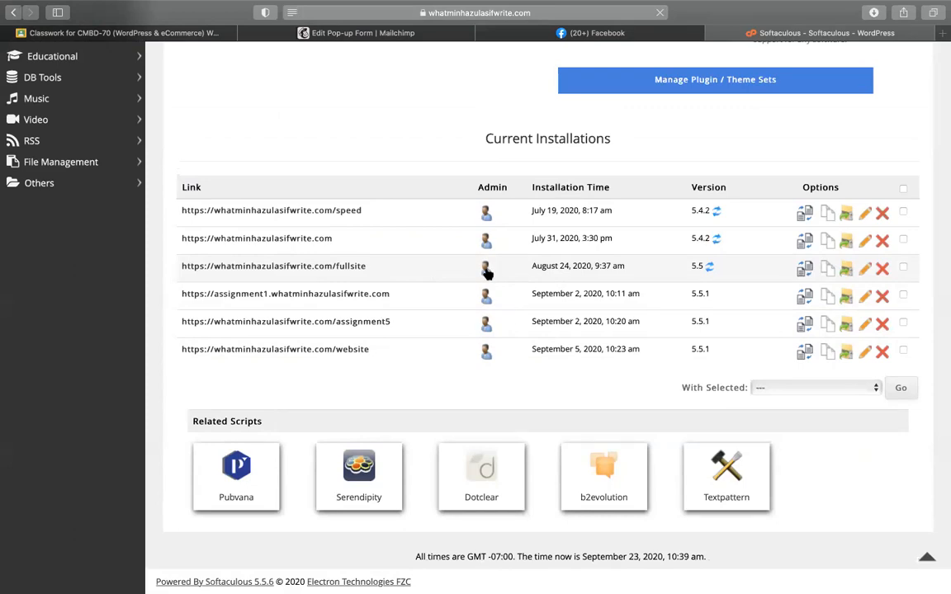
{"action": "scroll", "coordinate": [486, 272], "scroll_direction": "up", "scroll_amount": 6}
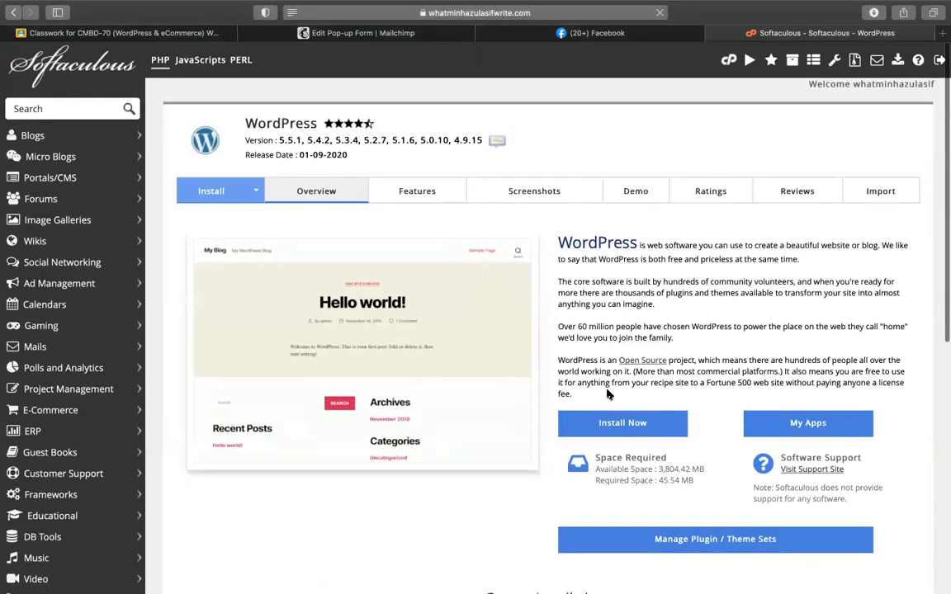
{"action": "scroll", "coordinate": [609, 395], "scroll_direction": "down", "scroll_amount": 10}
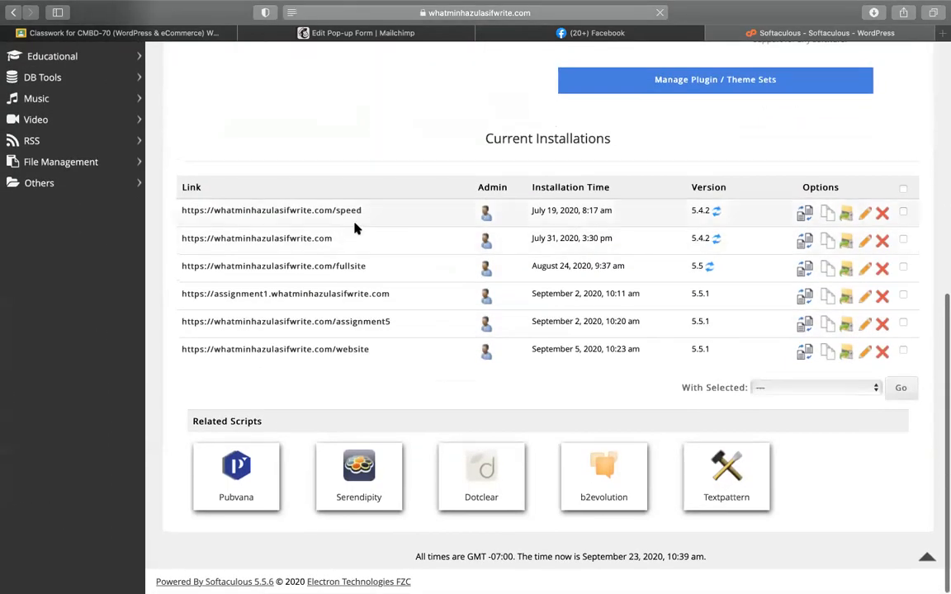
{"action": "scroll", "coordinate": [355, 229], "scroll_direction": "up", "scroll_amount": 10}
{"action": "scroll", "coordinate": [334, 227], "scroll_direction": "up", "scroll_amount": 10}
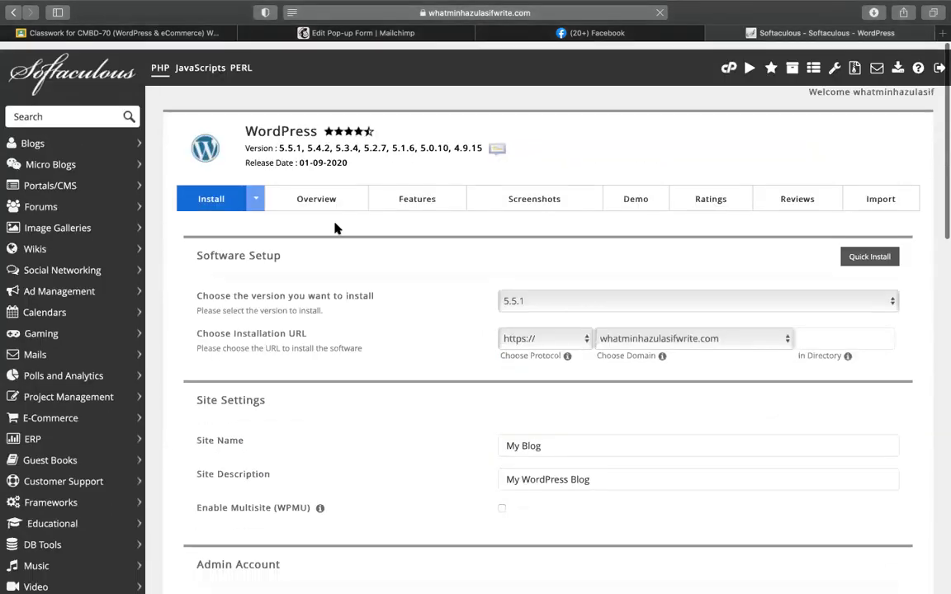
{"action": "scroll", "coordinate": [325, 197], "scroll_direction": "down", "scroll_amount": 6}
{"action": "scroll", "coordinate": [325, 199], "scroll_direction": "up", "scroll_amount": 5}
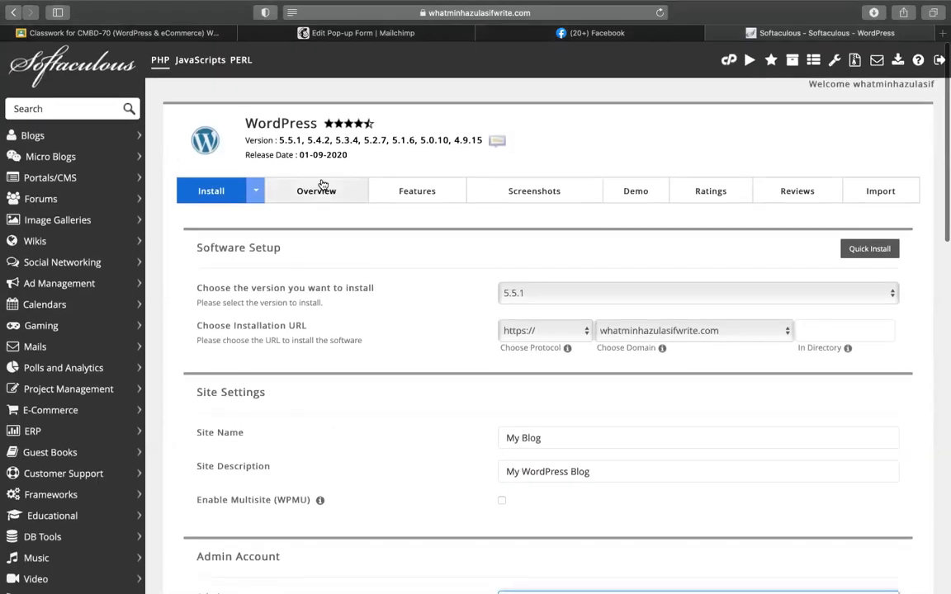
{"action": "left_click", "coordinate": [322, 189]}
{"action": "scroll", "coordinate": [517, 296], "scroll_direction": "down", "scroll_amount": 5}
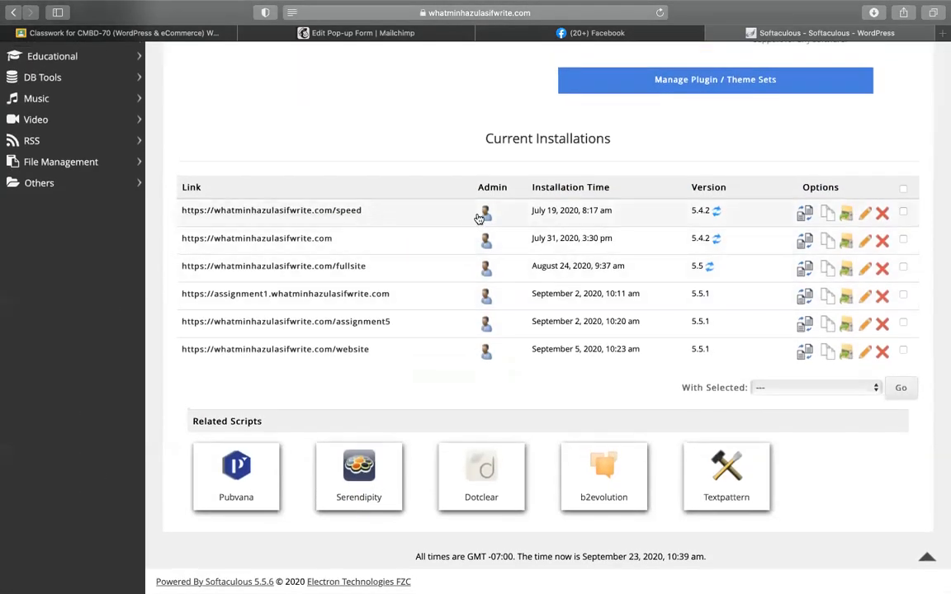
Step: Open the /speed installation's WordPress admin in a new tab, check its sign-on URL, and return to Safari
{"action": "left_click", "coordinate": [485, 215]}
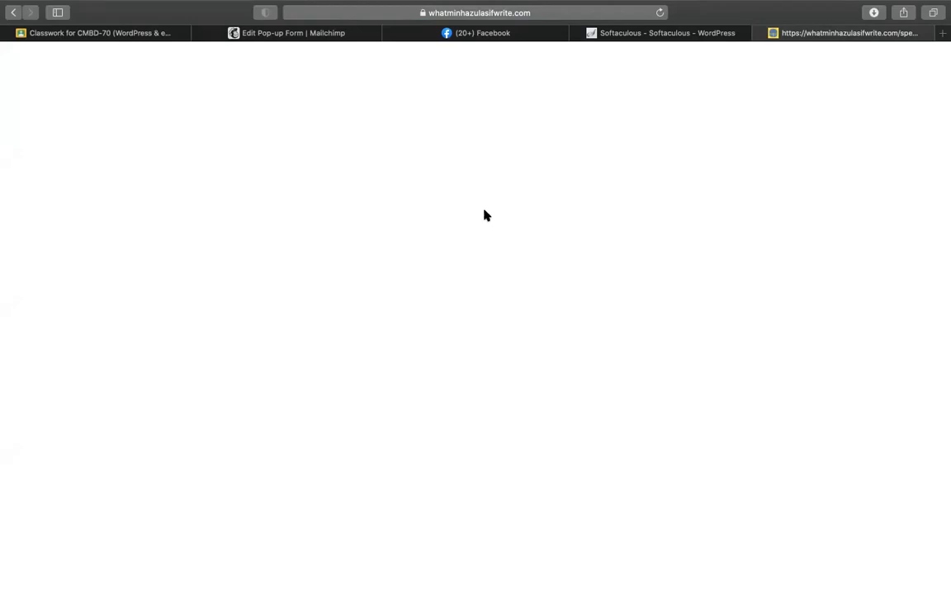
{"action": "left_click", "coordinate": [567, 17]}
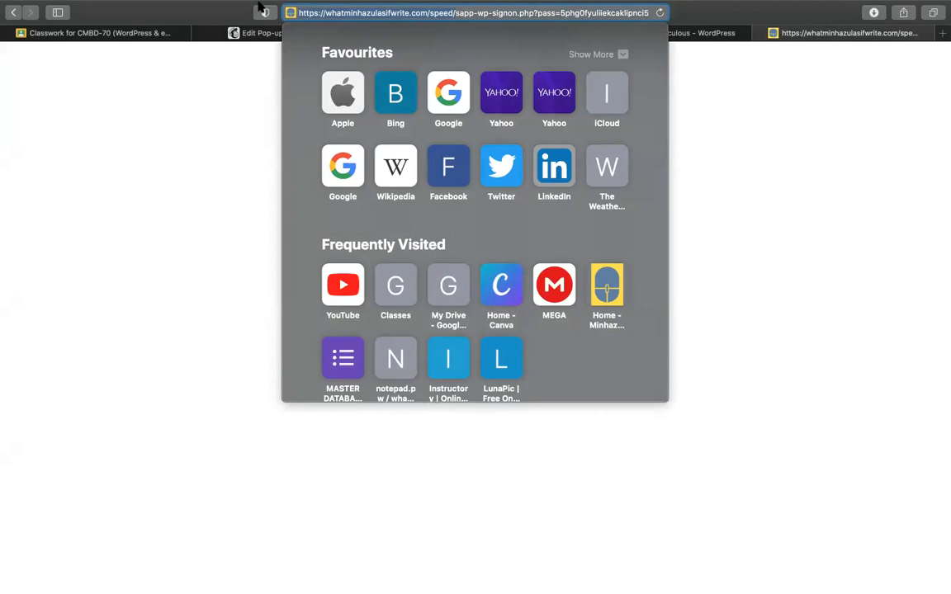
{"action": "key", "text": "ctrl+Left"}
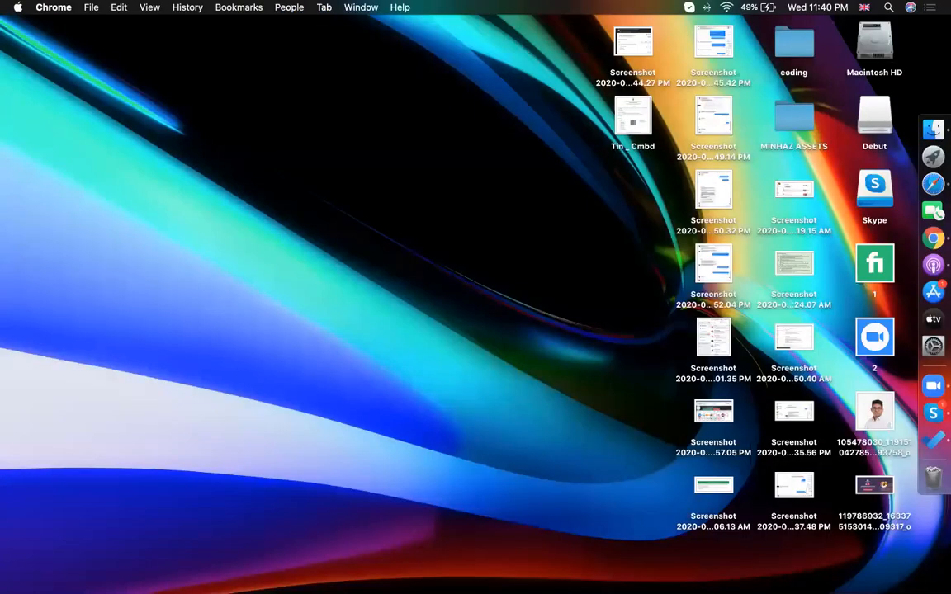
{"action": "left_click", "coordinate": [942, 241]}
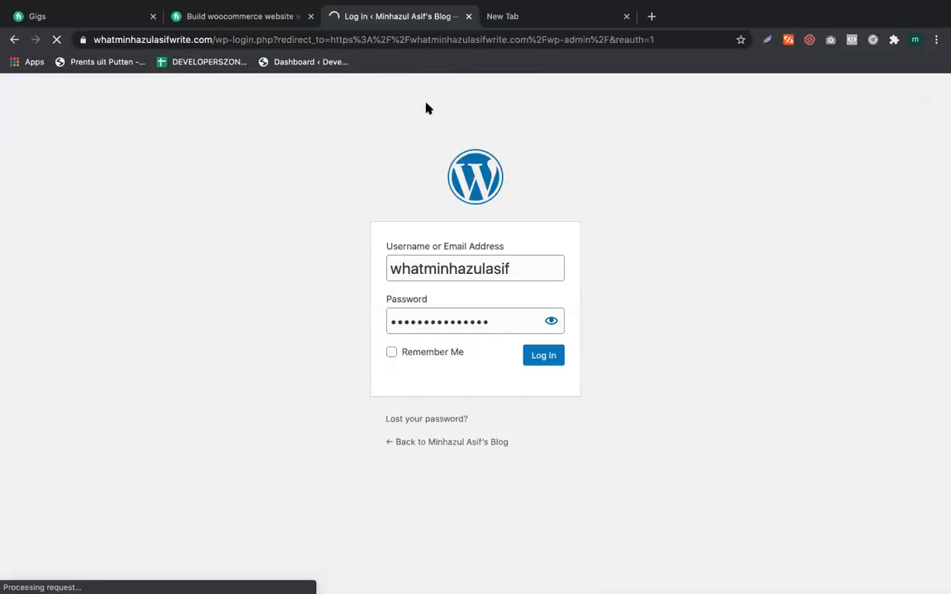
{"action": "left_click", "coordinate": [907, 175]}
Step: Replace the website URL in the connect dialog with the pasted site address, then close the dialog
{"action": "left_click", "coordinate": [307, 35]}
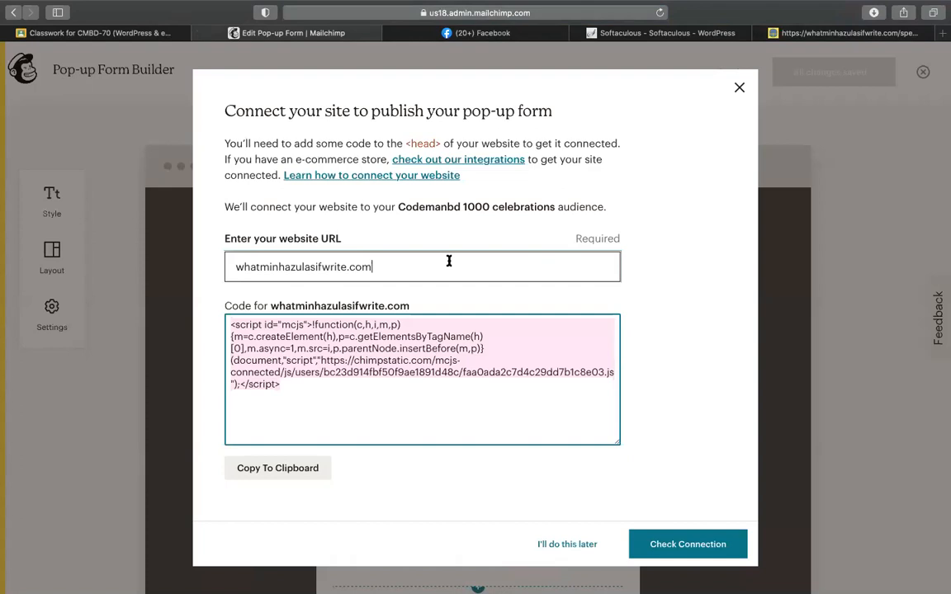
{"action": "triple_click", "coordinate": [448, 260]}
{"action": "type", "text": "https://whatminhazulasifwrite.com/speed/"}
{"action": "left_click", "coordinate": [531, 399]}
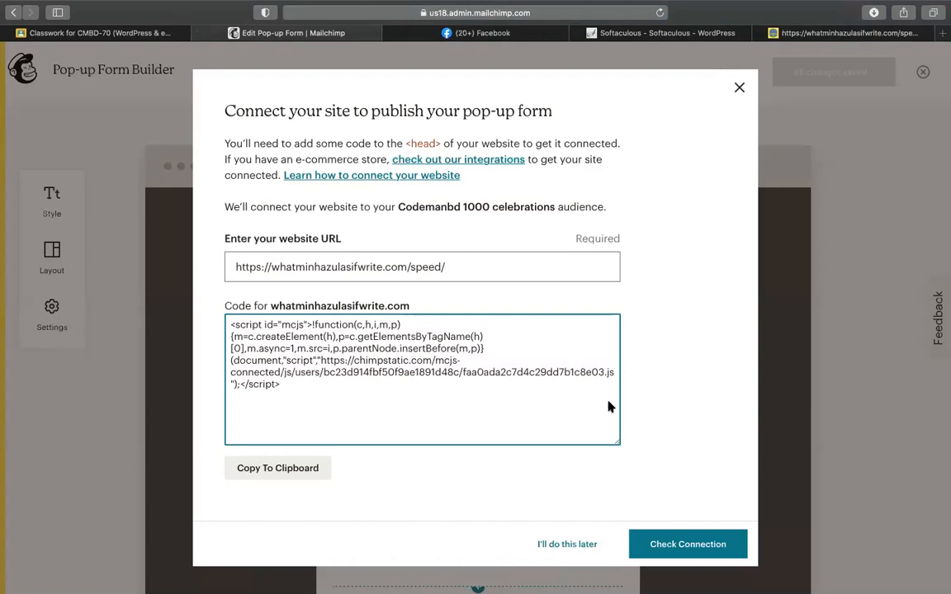
{"action": "left_click", "coordinate": [739, 87]}
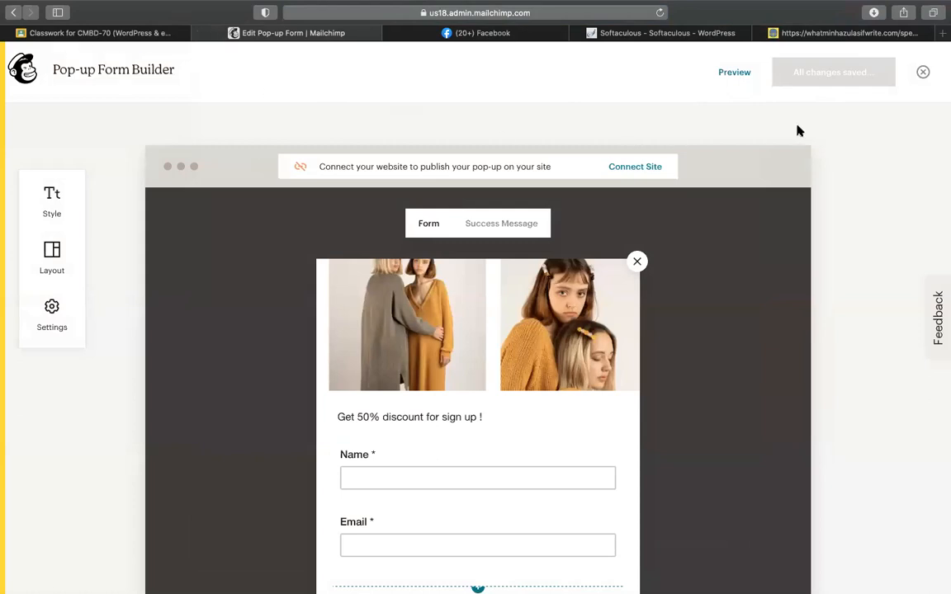
Step: Leave the form builder and reopen the Subscriber pop-up's connect-your-site dialog
{"action": "left_click", "coordinate": [923, 72]}
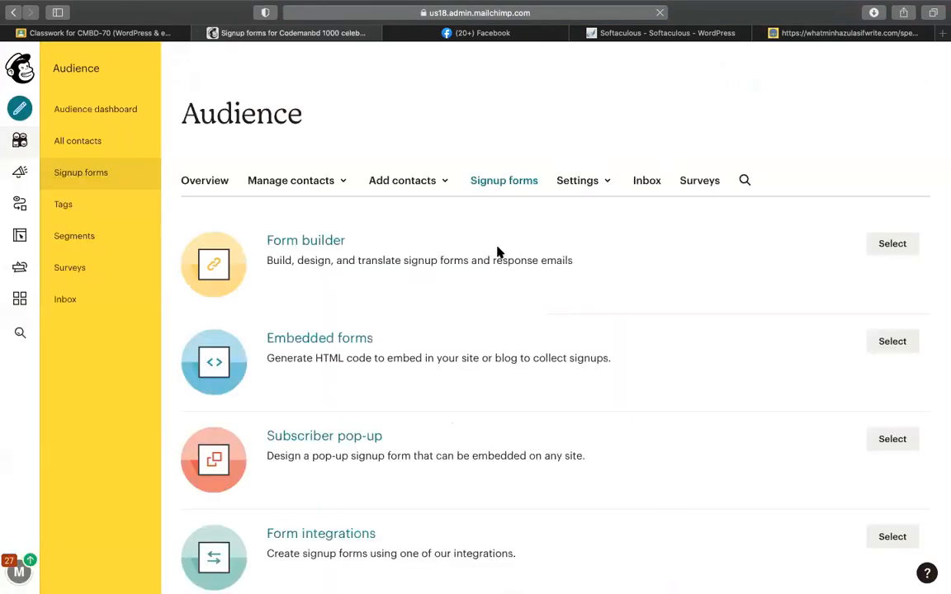
{"action": "scroll", "coordinate": [496, 360], "scroll_direction": "down", "scroll_amount": 3}
{"action": "scroll", "coordinate": [496, 360], "scroll_direction": "down", "scroll_amount": 2}
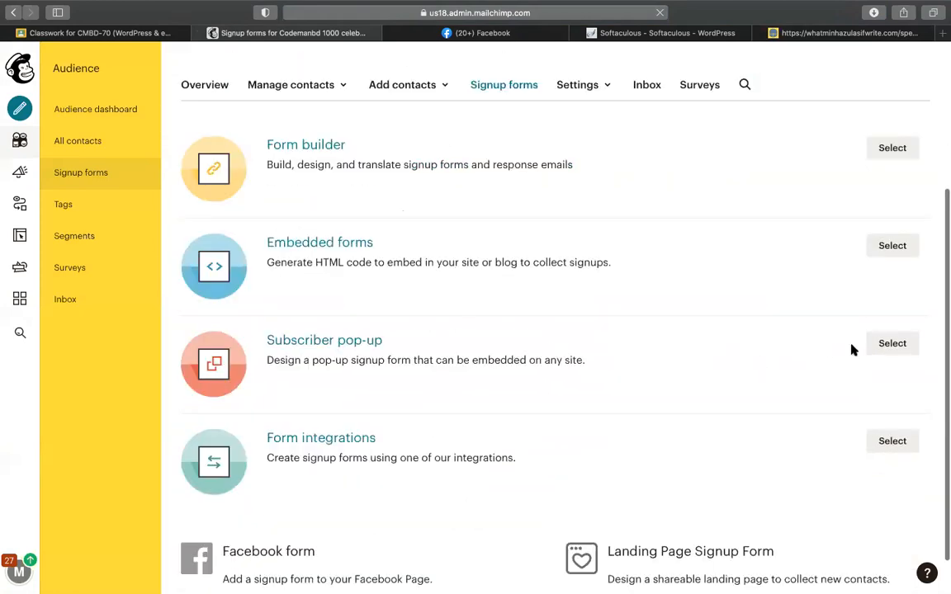
{"action": "left_click", "coordinate": [890, 346]}
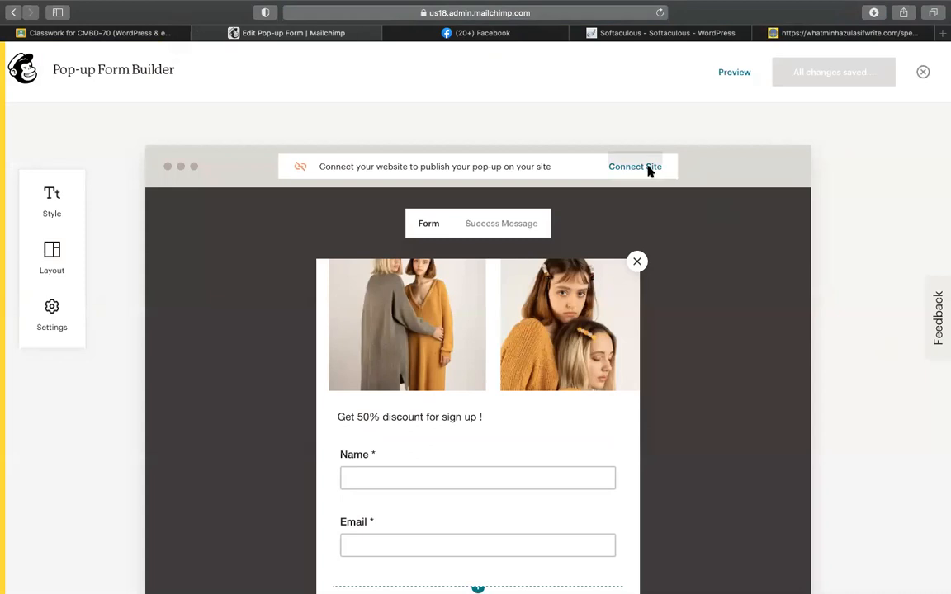
{"action": "left_click", "coordinate": [650, 169]}
Step: Paste the whatminhazulasifwrite.com URL, generate the connection script, and select the whole script code
{"action": "left_click", "coordinate": [409, 349]}
{"action": "type", "text": "https://whatminhazulasifwrite.com/speed/"}
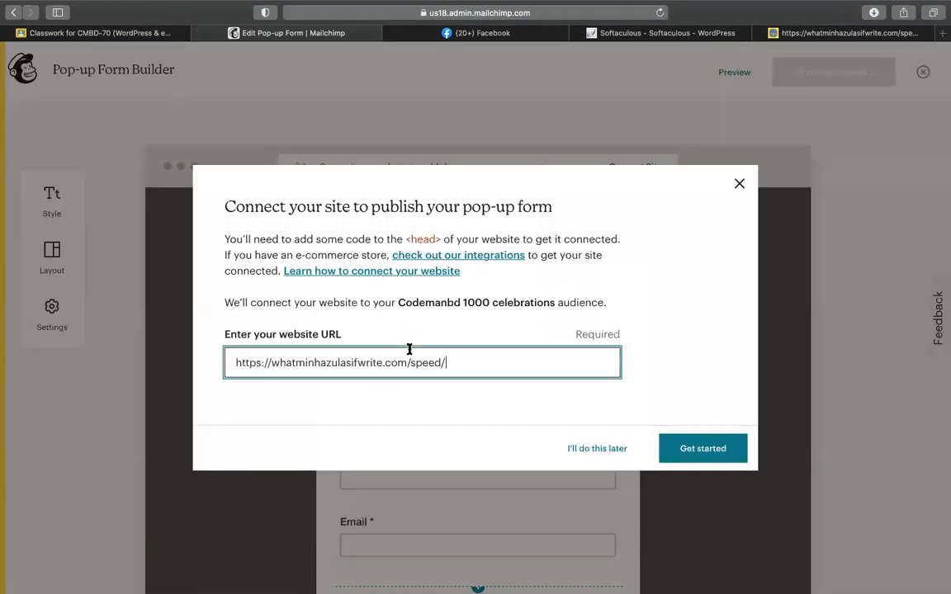
{"action": "left_click", "coordinate": [730, 450]}
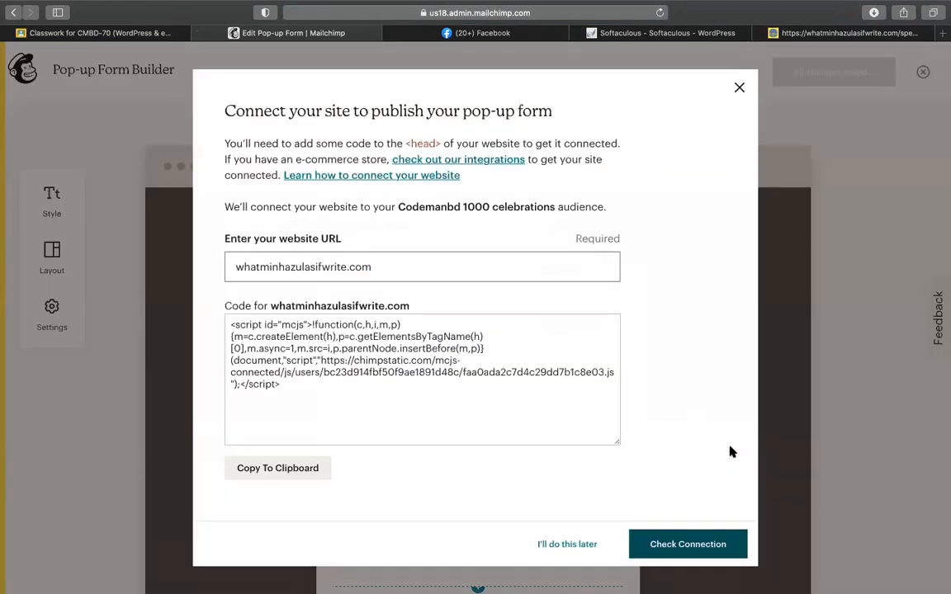
{"action": "double_click", "coordinate": [431, 267]}
{"action": "left_click", "coordinate": [287, 386]}
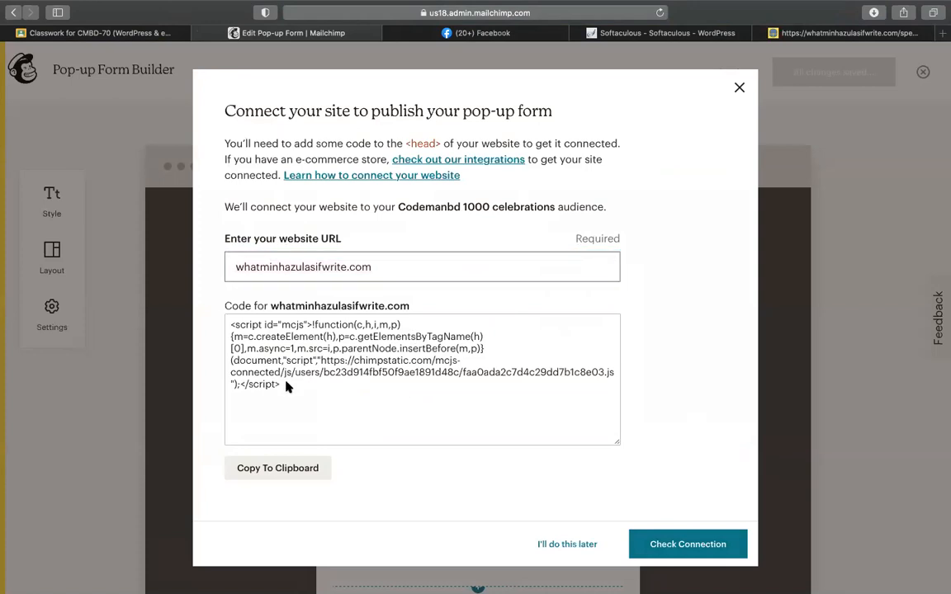
{"action": "left_click", "coordinate": [421, 276]}
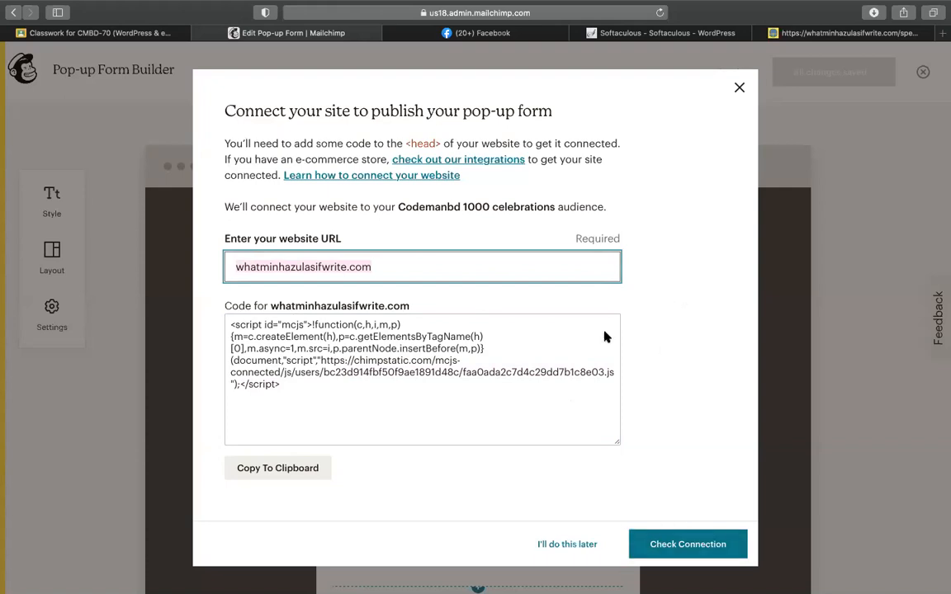
{"action": "left_click", "coordinate": [263, 351]}
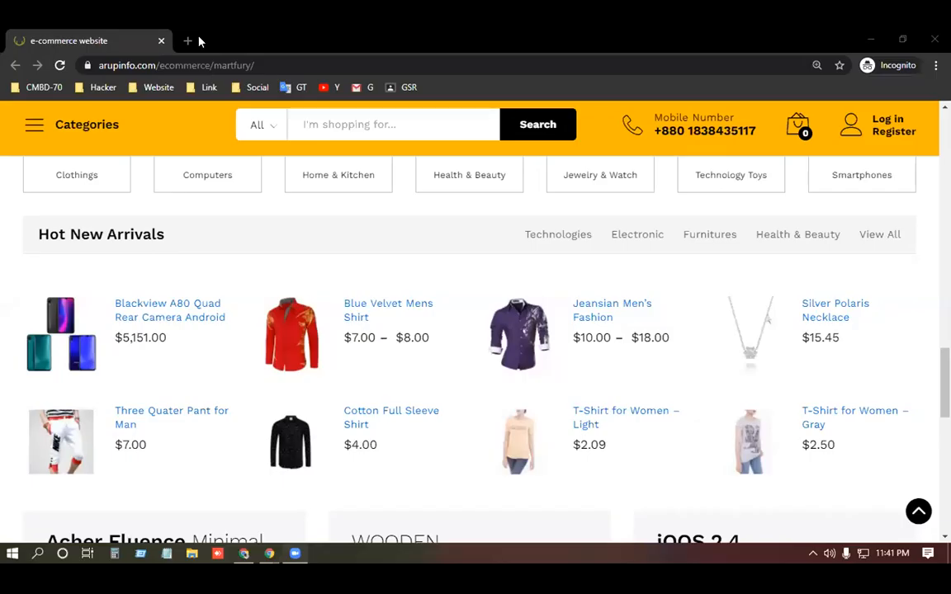
Step: Enter arupinfo.com in a new tab's address bar, correcting the typos
{"action": "left_click", "coordinate": [187, 41]}
{"action": "type", "text": "a"}
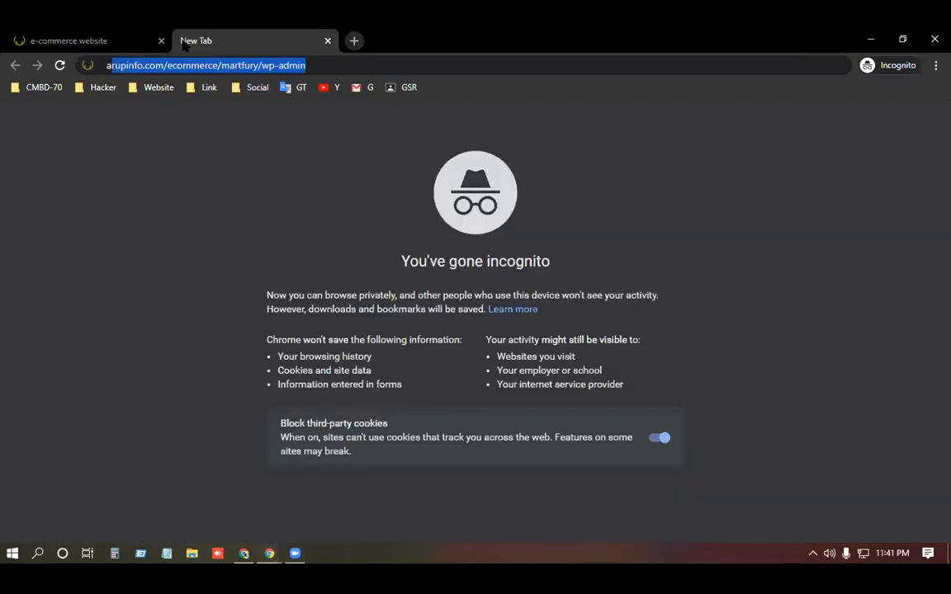
{"action": "type", "text": "rupinfon.c"}
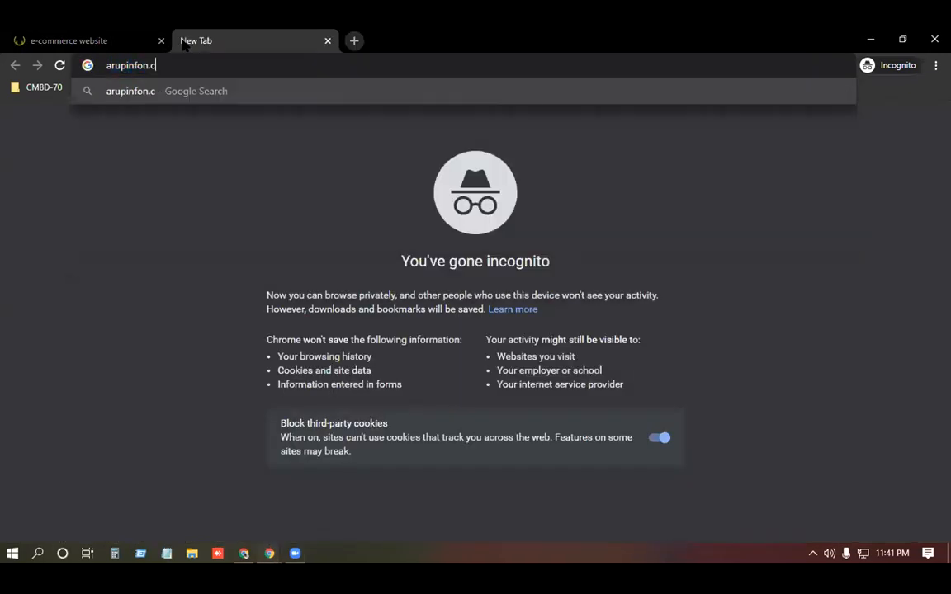
{"action": "key", "text": "BackSpace"}
{"action": "type", "text": "co"}
{"action": "key", "text": "BackSpace"}
{"action": "key", "text": "BackSpace"}
{"action": "key", "text": "BackSpace"}
{"action": "key", "text": "BackSpace"}
{"action": "type", "text": ".cc"}
{"action": "key", "text": "BackSpace"}
{"action": "key", "text": "BackSpace"}
{"action": "type", "text": "com"}
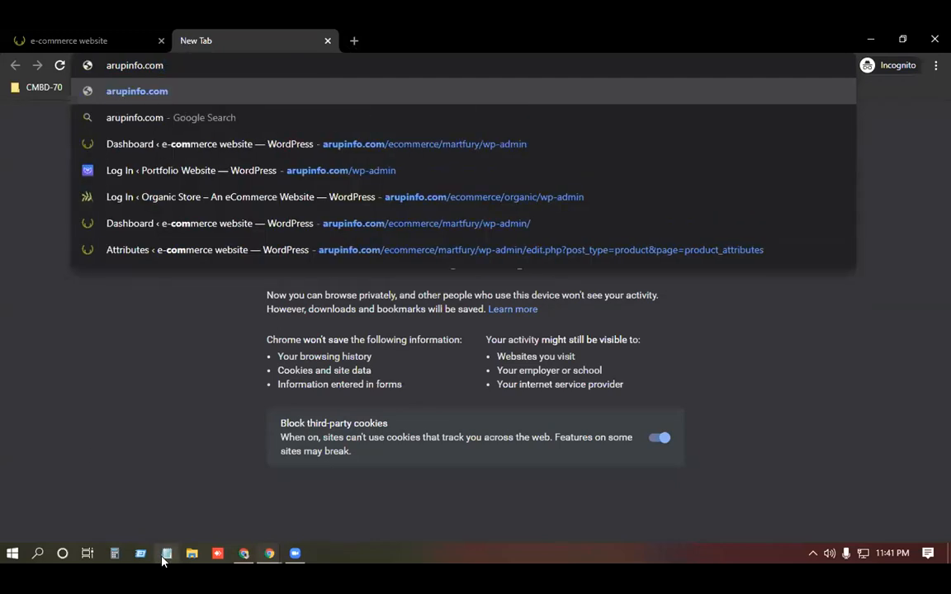
{"action": "key", "text": "Return"}
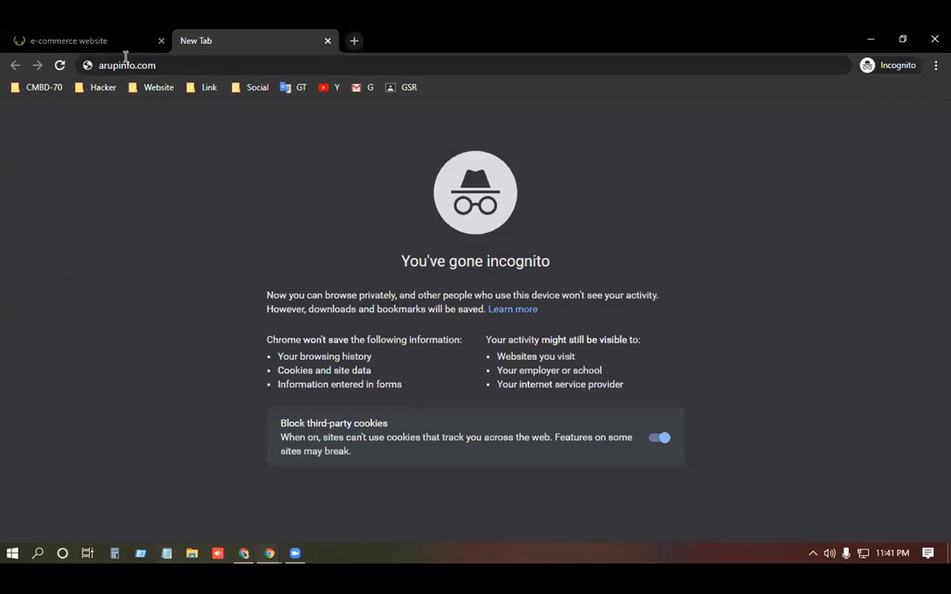
Step: In the regular Chrome window, load arupinfo.com/wp-admin after clearing the suggested path
{"action": "key", "text": "super+d"}
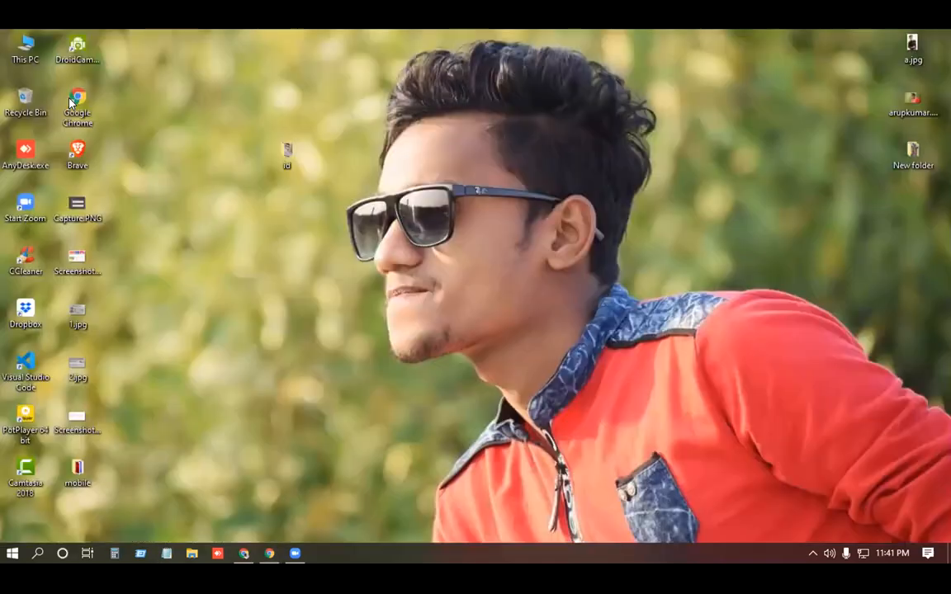
{"action": "key", "text": "super+d"}
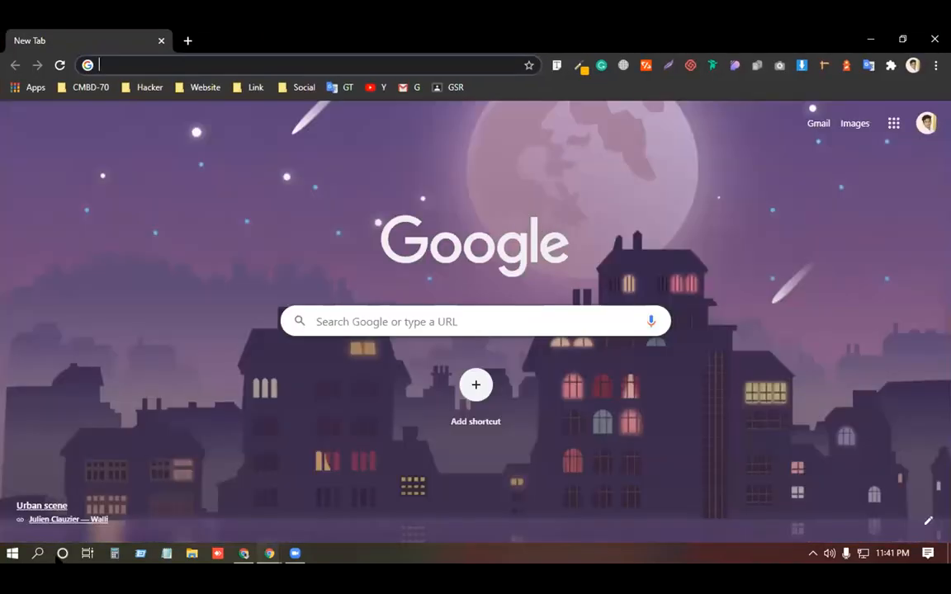
{"action": "type", "text": "a"}
{"action": "left_click_drag", "start_coordinate": [166, 65], "coordinate": [458, 62]}
{"action": "key", "text": "BackSpace"}
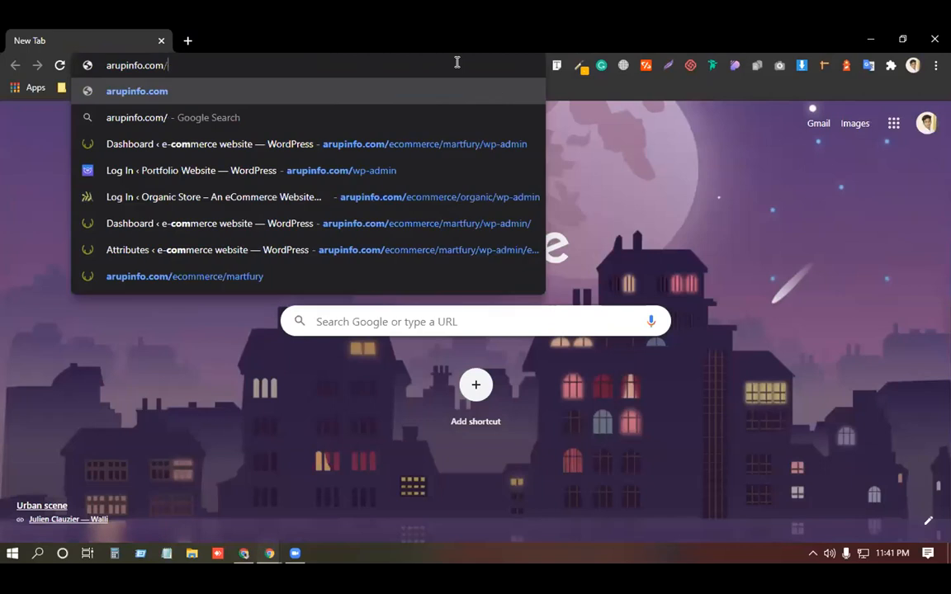
{"action": "type", "text": "w"}
{"action": "key", "text": "Return"}
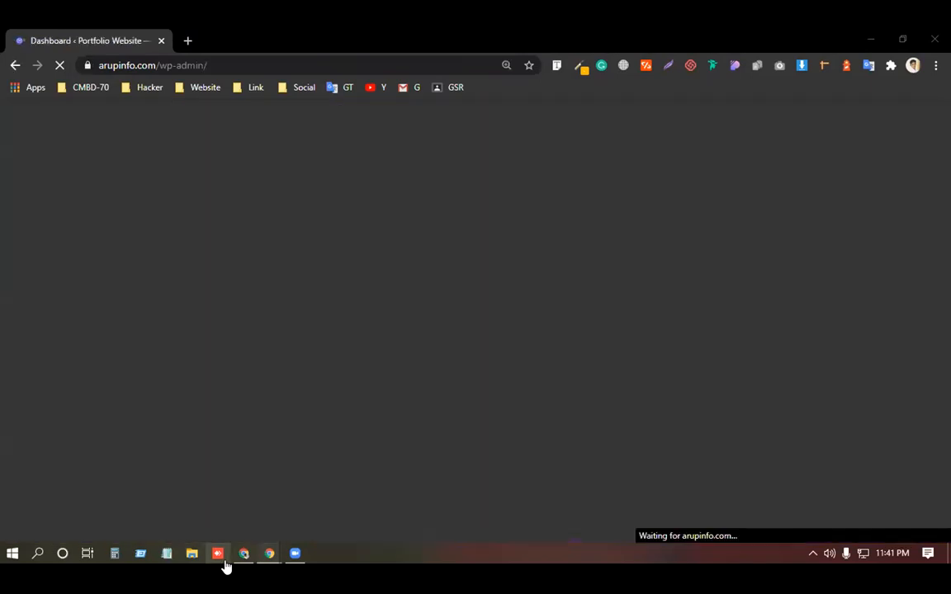
Step: Open Plugins > Add New from the Portfolio Website admin sidebar
{"action": "scroll", "coordinate": [46, 371], "scroll_direction": "down", "scroll_amount": 1}
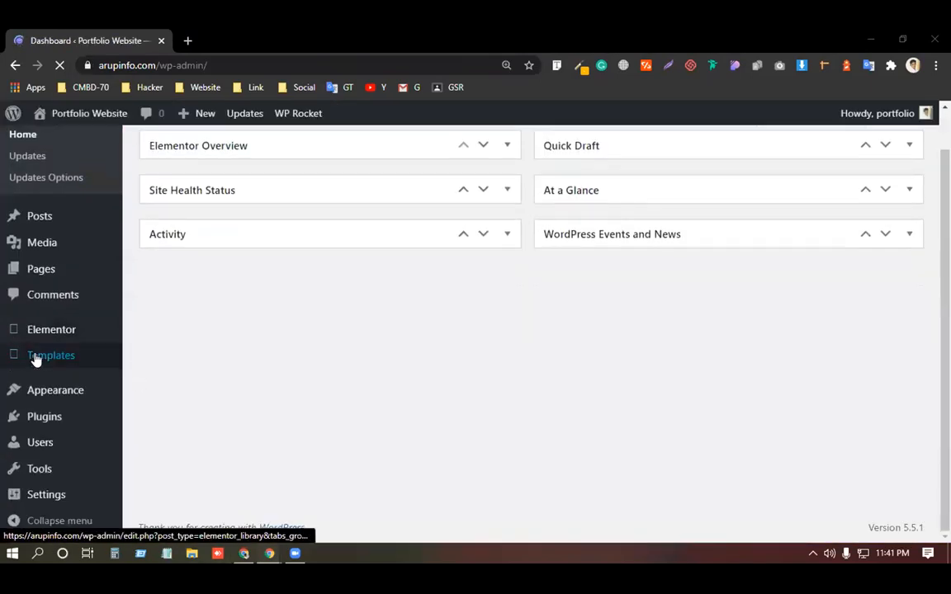
{"action": "mouse_move", "coordinate": [48, 360]}
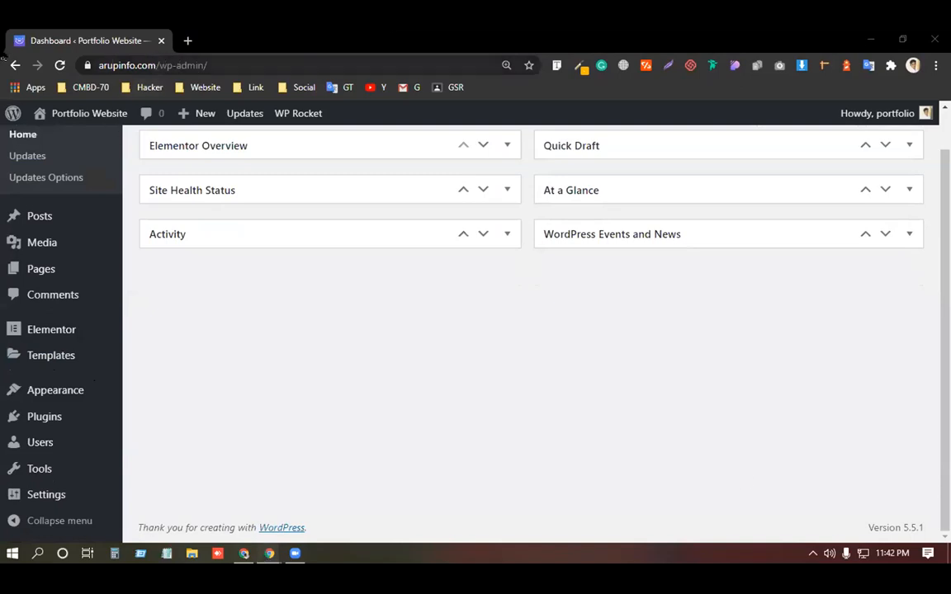
{"action": "left_click_drag", "start_coordinate": [156, 64], "coordinate": [97, 64]}
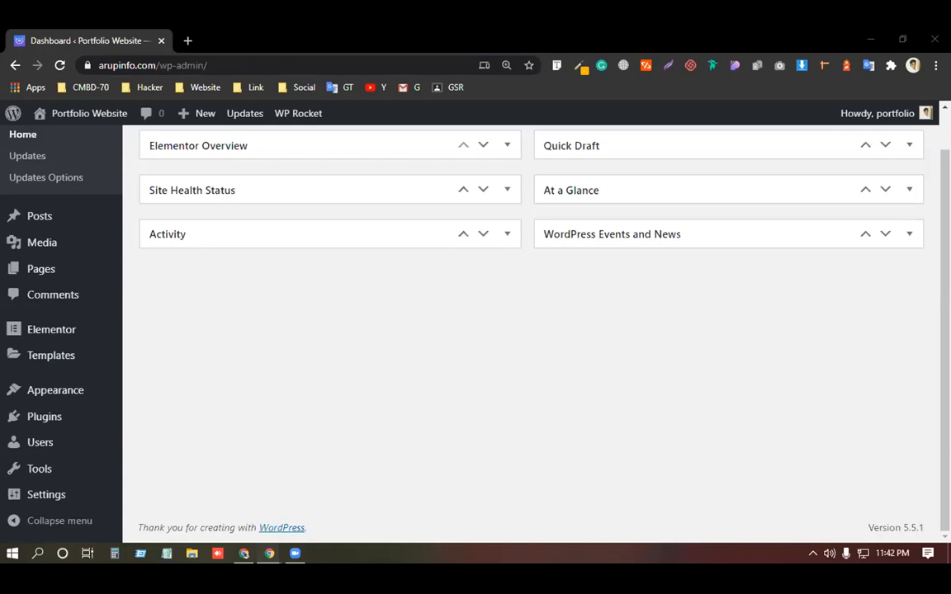
{"action": "mouse_move", "coordinate": [28, 332]}
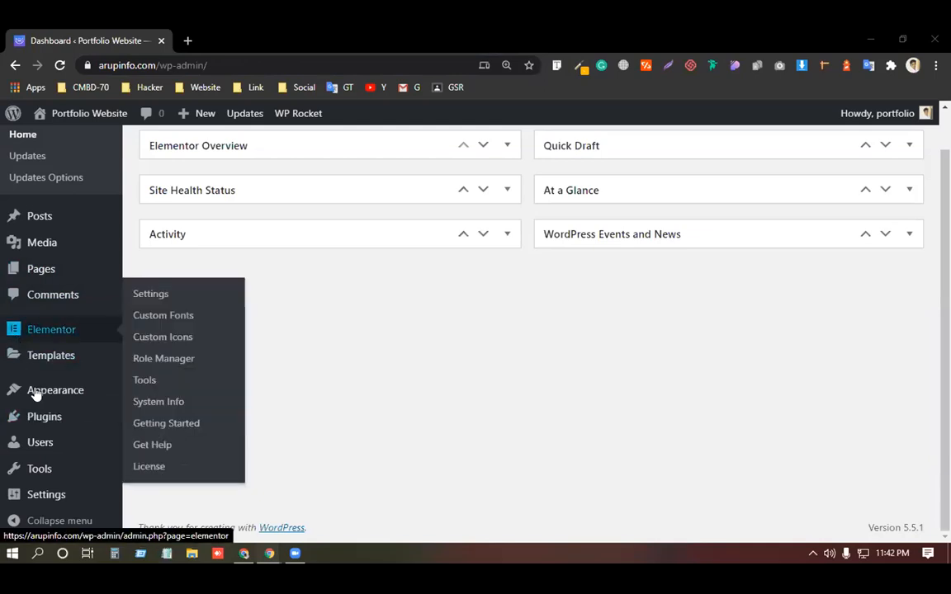
{"action": "mouse_move", "coordinate": [45, 401]}
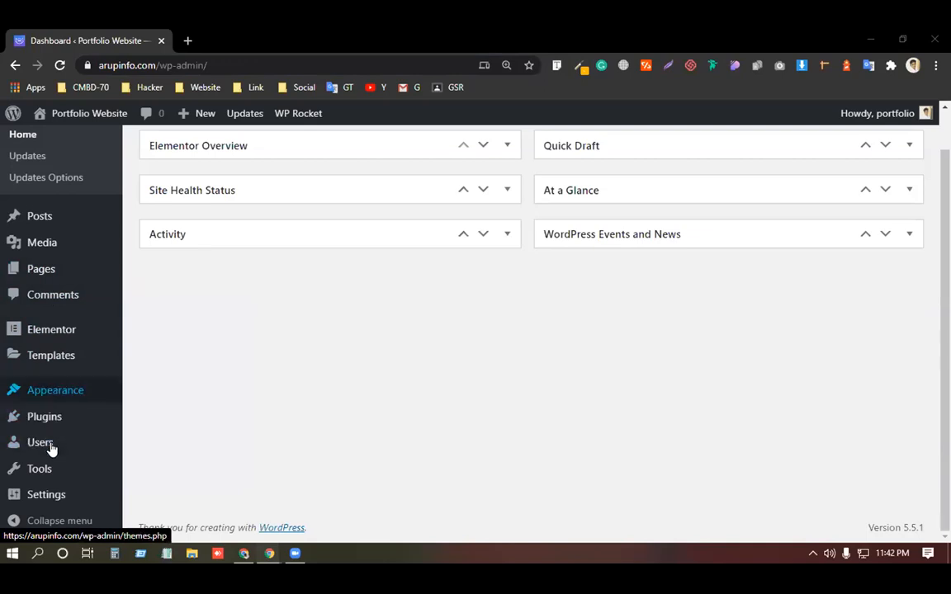
{"action": "mouse_move", "coordinate": [83, 417]}
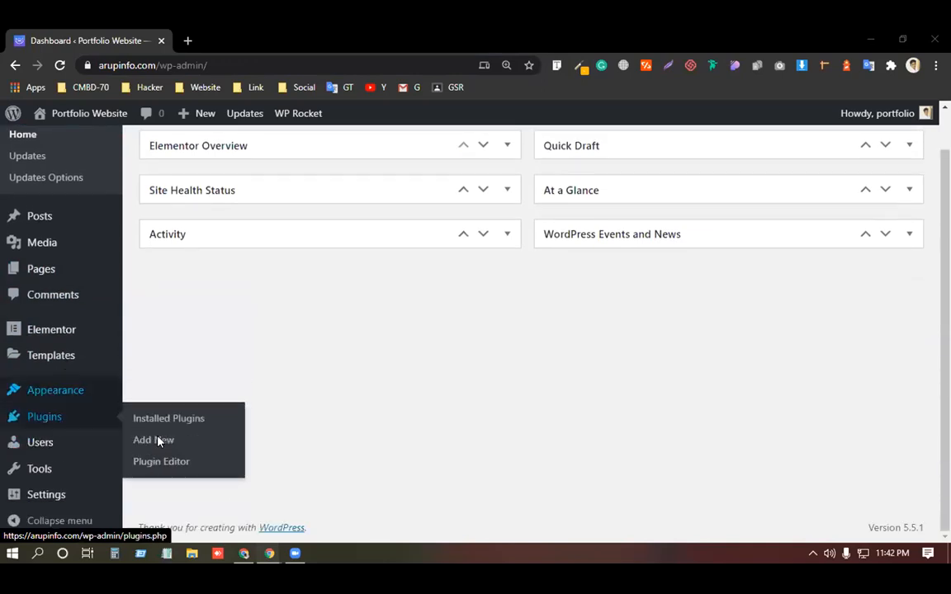
{"action": "left_click", "coordinate": [157, 440]}
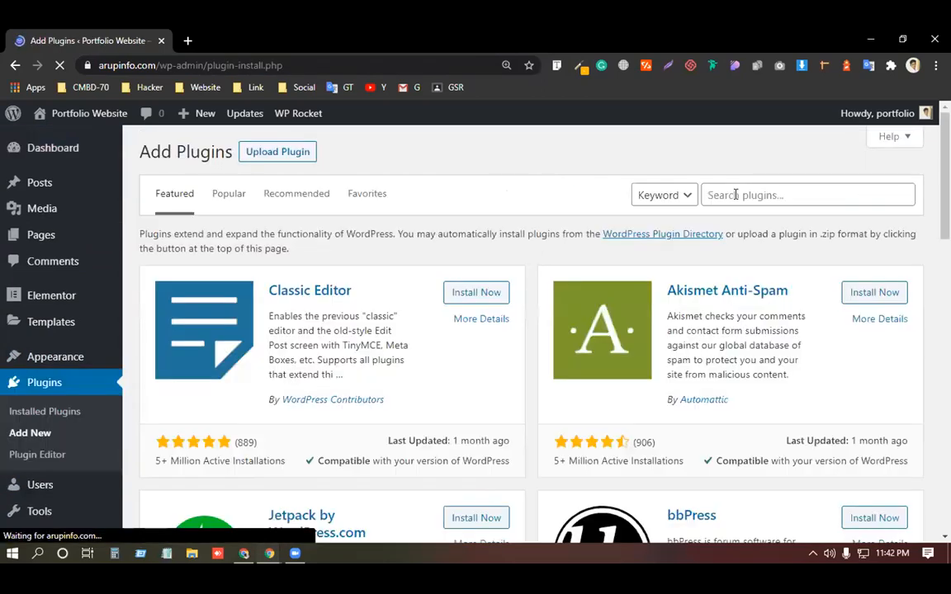
Step: Search plugins for 'insert header' and install Insert Headers and Footers
{"action": "left_click", "coordinate": [735, 195]}
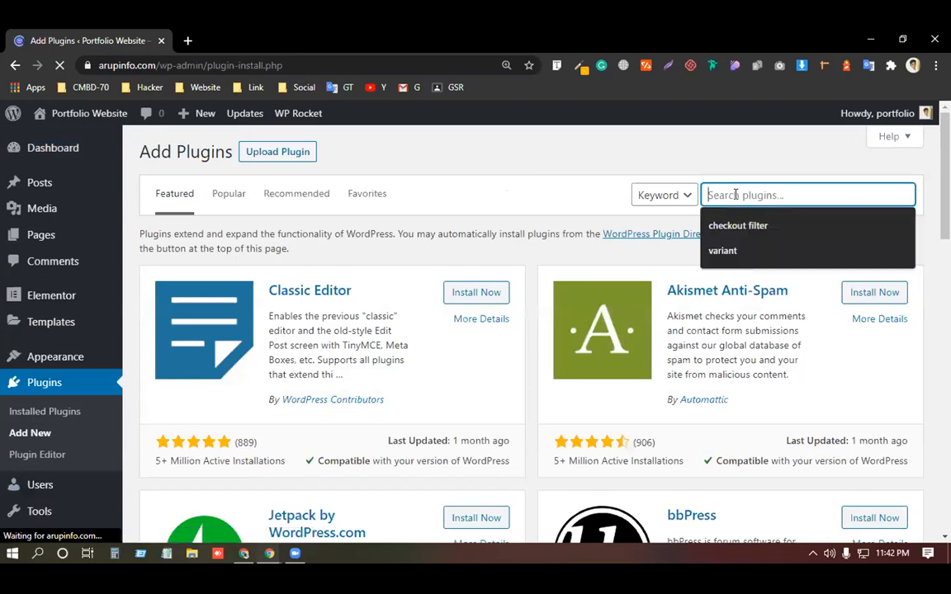
{"action": "type", "text": "insert header"}
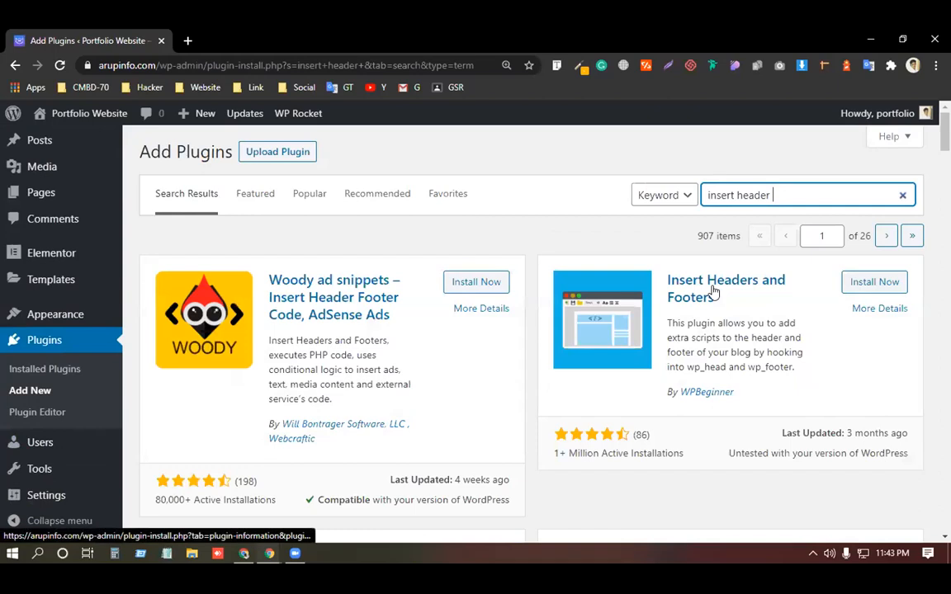
{"action": "left_click", "coordinate": [860, 287]}
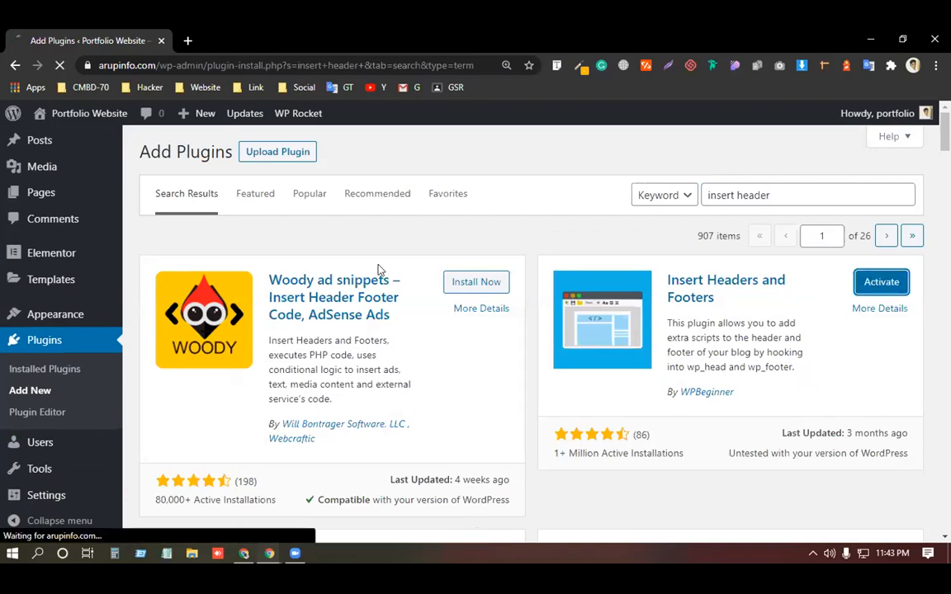
Step: Open the Insert Headers and Footers settings page from the admin menu
{"action": "scroll", "coordinate": [273, 308], "scroll_direction": "down", "scroll_amount": 1}
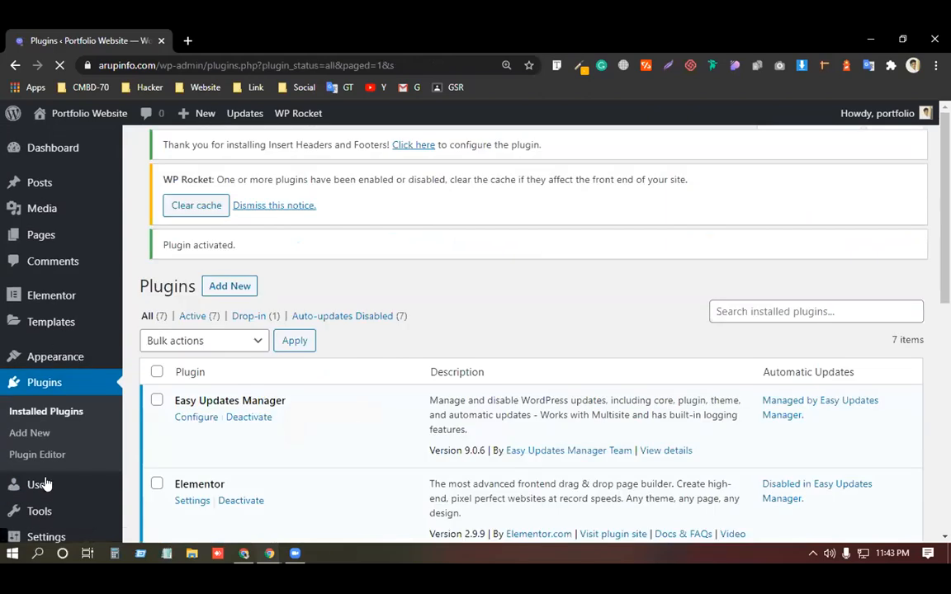
{"action": "scroll", "coordinate": [45, 479], "scroll_direction": "down", "scroll_amount": 3}
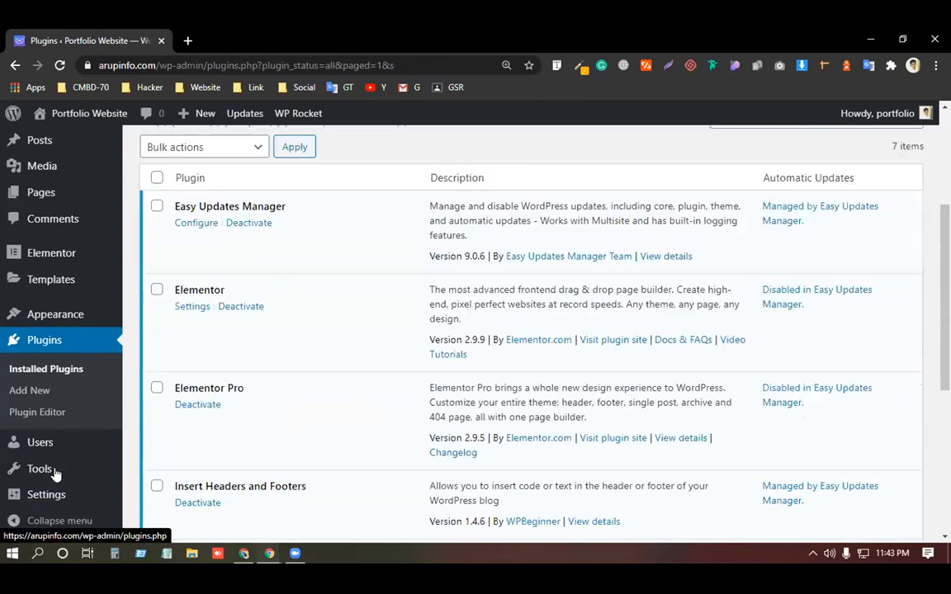
{"action": "scroll", "coordinate": [93, 475], "scroll_direction": "down", "scroll_amount": 1}
{"action": "mouse_move", "coordinate": [95, 476]}
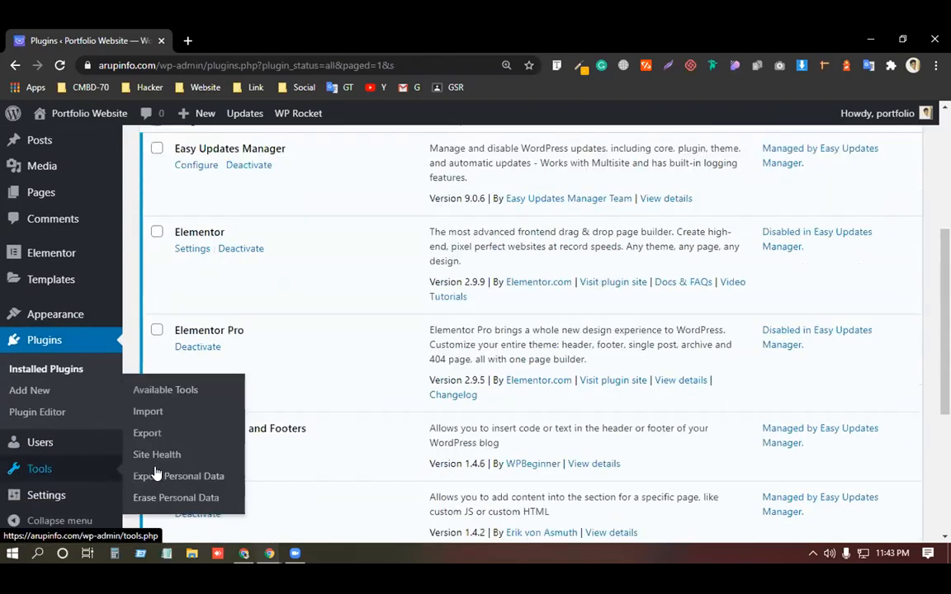
{"action": "scroll", "coordinate": [169, 495], "scroll_direction": "down", "scroll_amount": 1}
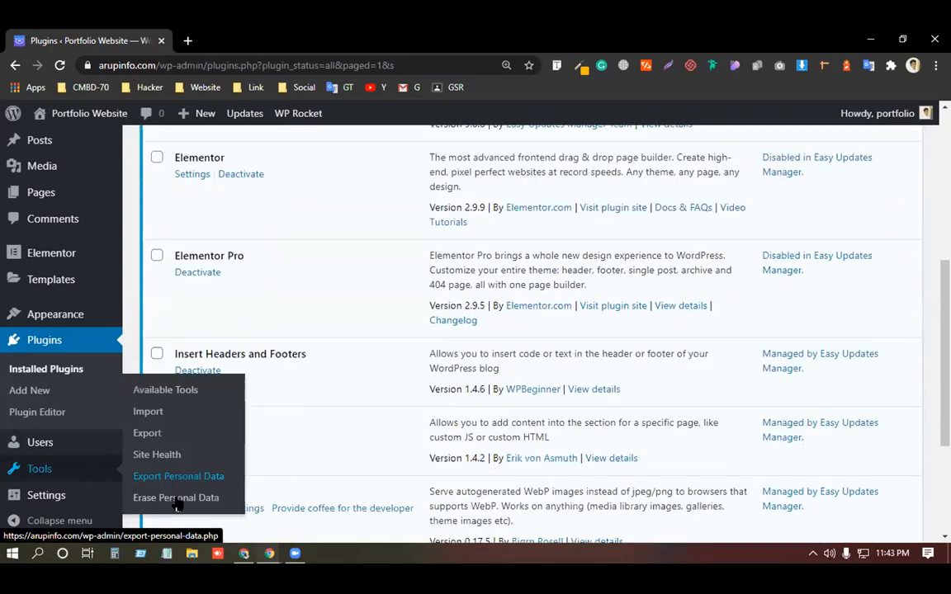
{"action": "scroll", "coordinate": [140, 496], "scroll_direction": "down", "scroll_amount": 1}
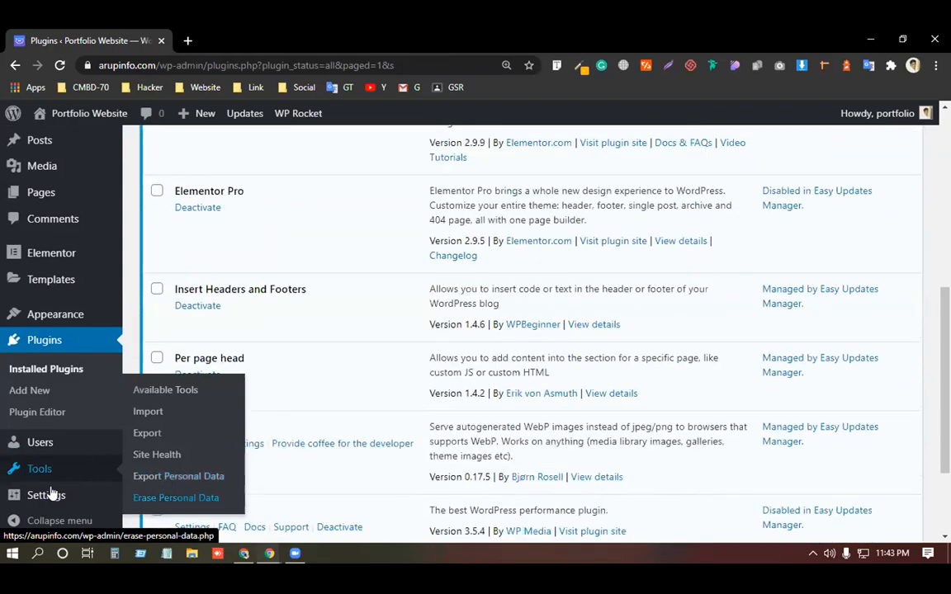
{"action": "mouse_move", "coordinate": [46, 494]}
{"action": "scroll", "coordinate": [45, 495], "scroll_direction": "down", "scroll_amount": 1}
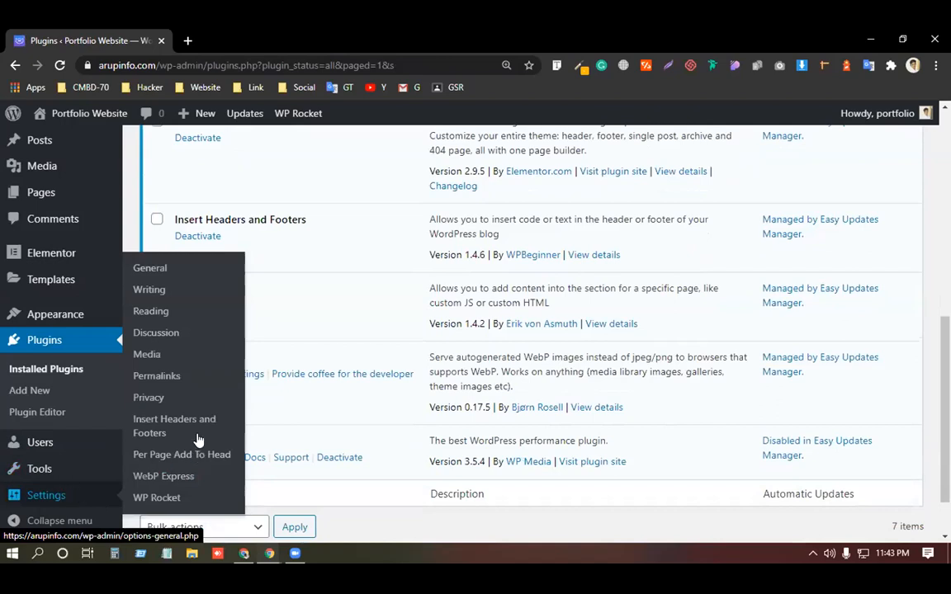
{"action": "left_click", "coordinate": [166, 430]}
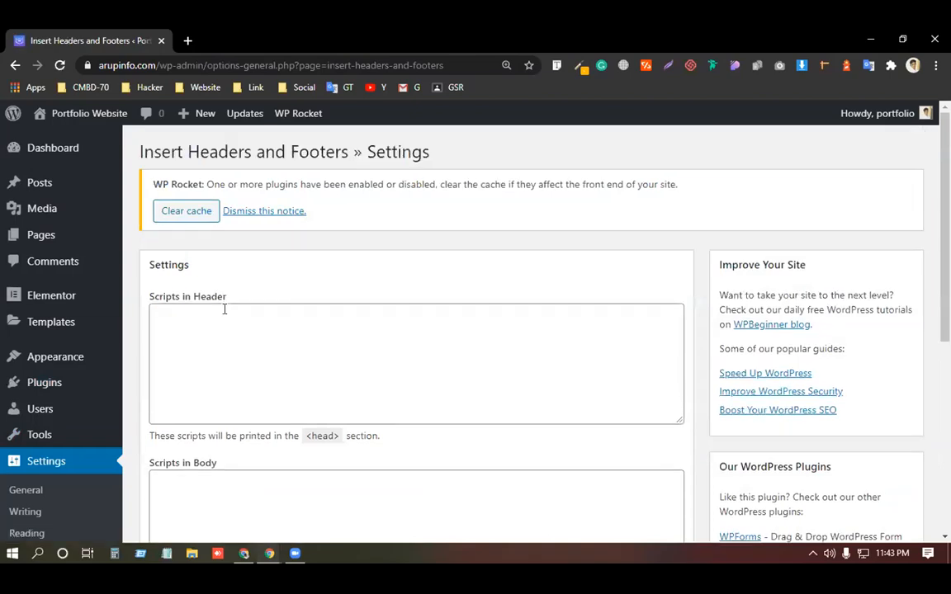
Step: Paste the Mailchimp pop-up script into the Scripts in Header box, then open a new browser tab
{"action": "scroll", "coordinate": [231, 274], "scroll_direction": "down", "scroll_amount": 2}
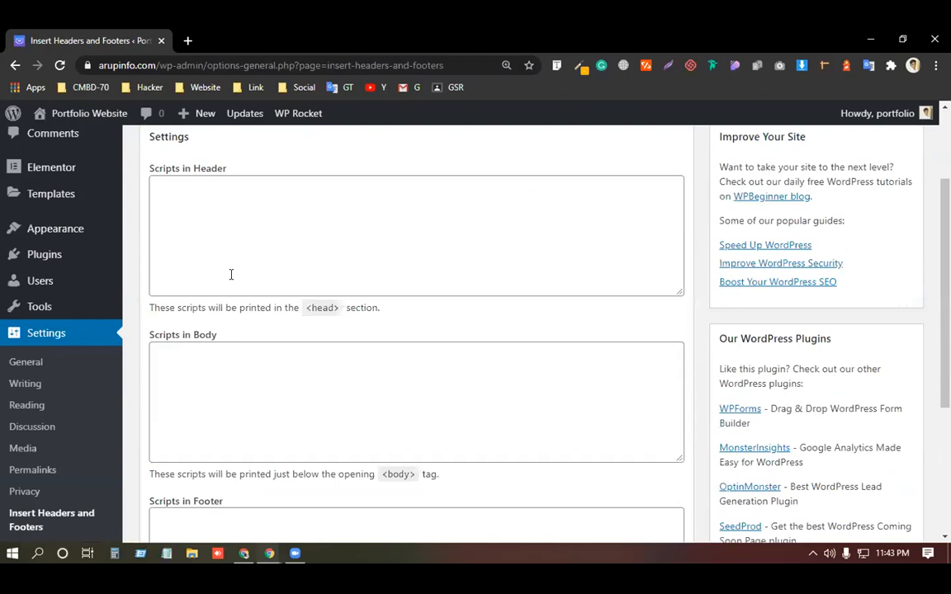
{"action": "scroll", "coordinate": [231, 274], "scroll_direction": "up", "scroll_amount": 1}
{"action": "left_click", "coordinate": [232, 274]}
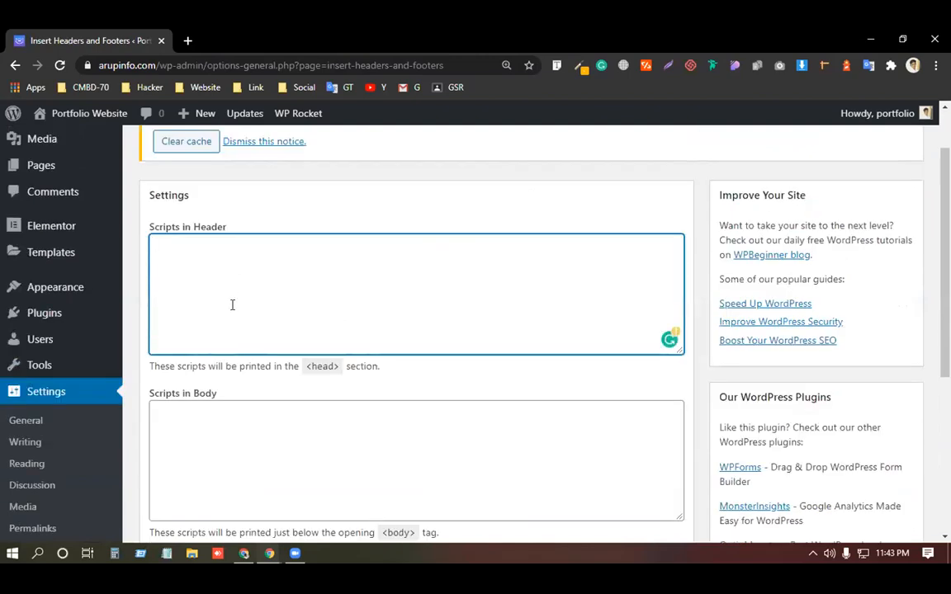
{"action": "type", "text": "<script id=\"mcjs\">!function(c,h,i,m,p){m=c.createElement(h),p=c.getElementsByTagName(h)[0],m.async=1,m.src=i,p.parentNode.insertBefore(m,p)}(document,\"script\",\"https://chimpstatic.com/mcjs-connected/js/users/bc23d914fbf50f9ae1891d48c/faa0ada2c7d4c29dd7b1c8e03.js\");</script>"}
{"action": "scroll", "coordinate": [236, 377], "scroll_direction": "up", "scroll_amount": 1}
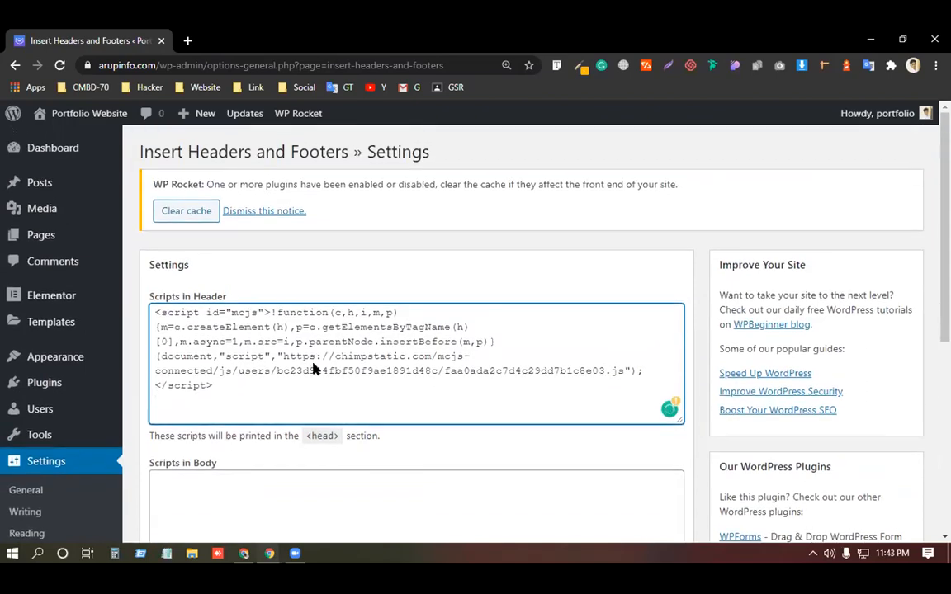
{"action": "scroll", "coordinate": [258, 378], "scroll_direction": "down", "scroll_amount": 1}
{"action": "scroll", "coordinate": [291, 393], "scroll_direction": "down", "scroll_amount": 2}
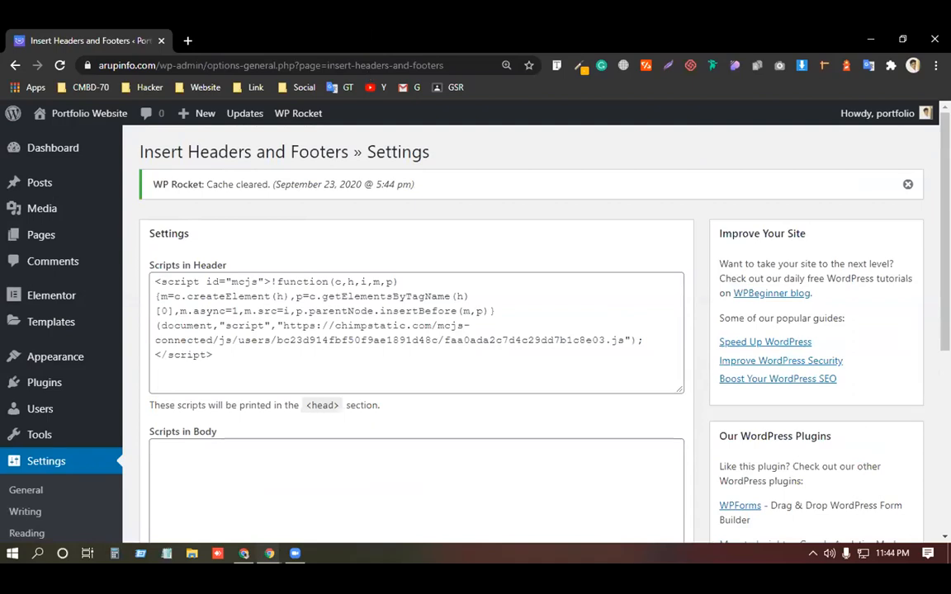
{"action": "left_click", "coordinate": [188, 41]}
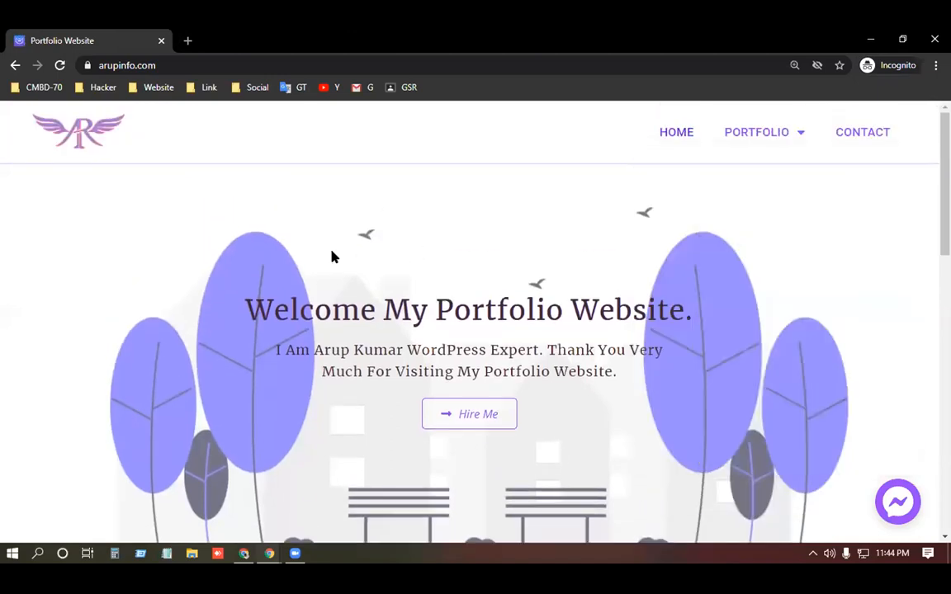
Step: Scroll down the arupinfo.com Portfolio Website page to check the live site
{"action": "scroll", "coordinate": [329, 258], "scroll_direction": "down", "scroll_amount": 3}
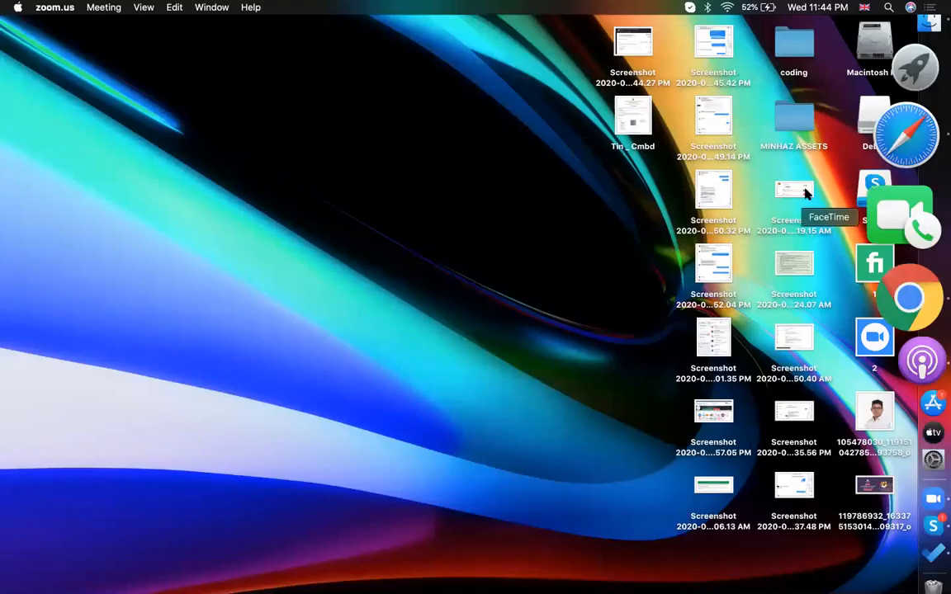
Step: Confirm arupinfo.com is connected, turn its pop-up toggle on, and dismiss the success message
{"action": "left_click", "coordinate": [899, 195]}
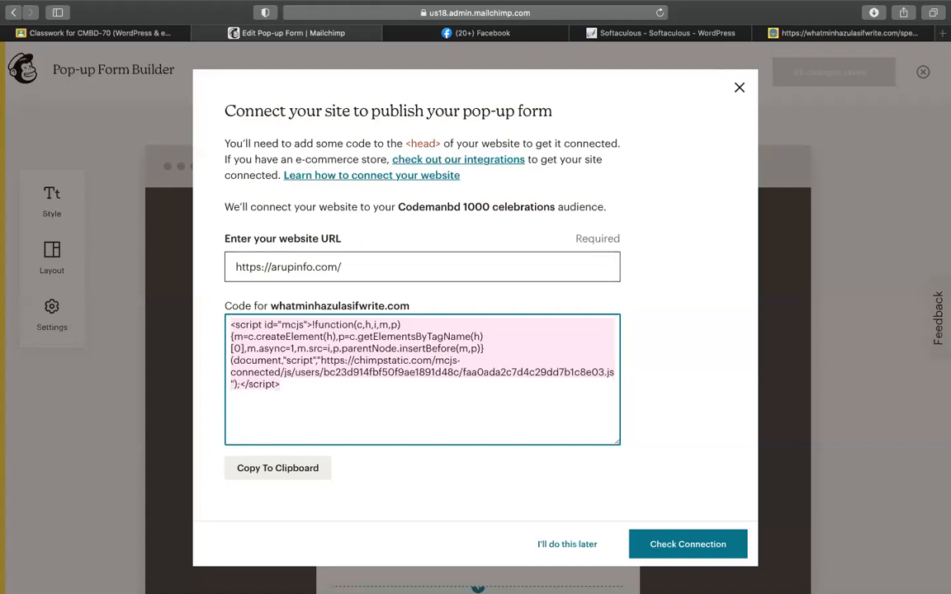
{"action": "left_click", "coordinate": [675, 546]}
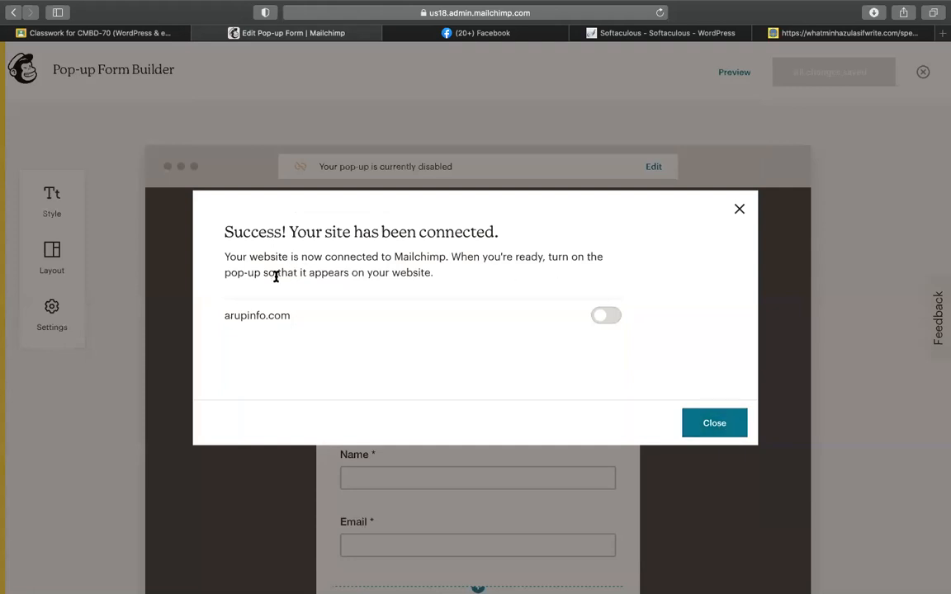
{"action": "left_click", "coordinate": [607, 319]}
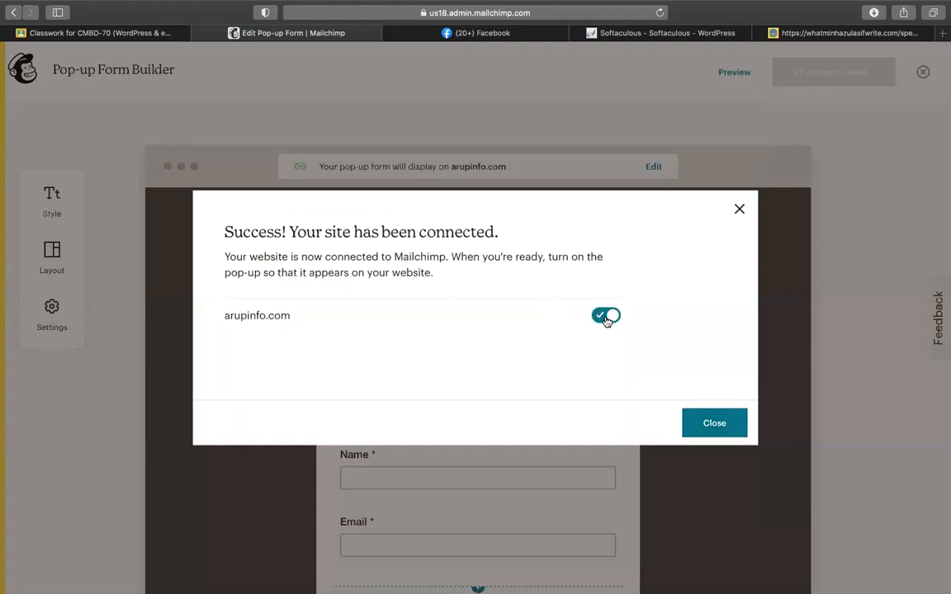
{"action": "left_click", "coordinate": [709, 424]}
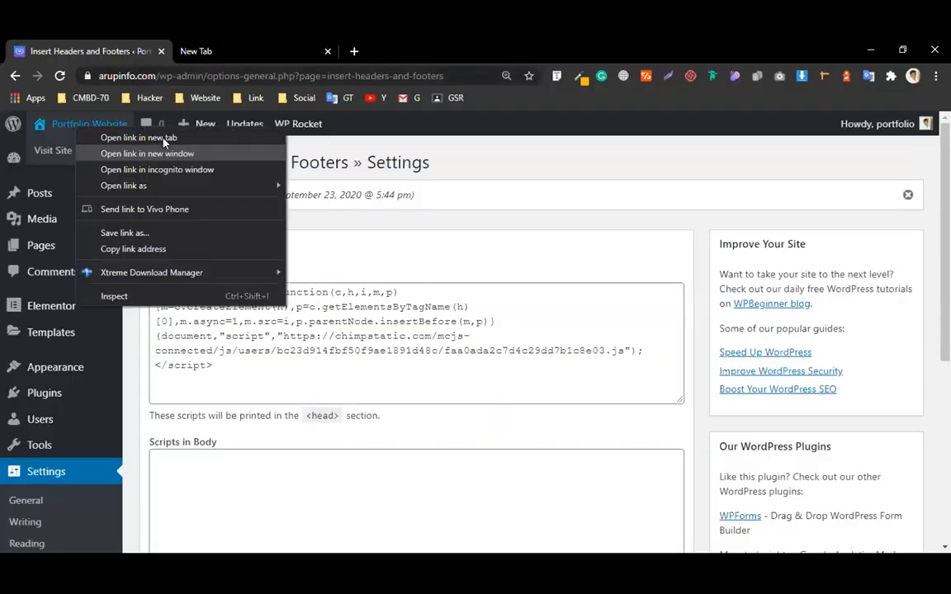
Step: Open the live Portfolio Website in a new tab so the pop-up form appears
{"action": "left_click", "coordinate": [142, 136]}
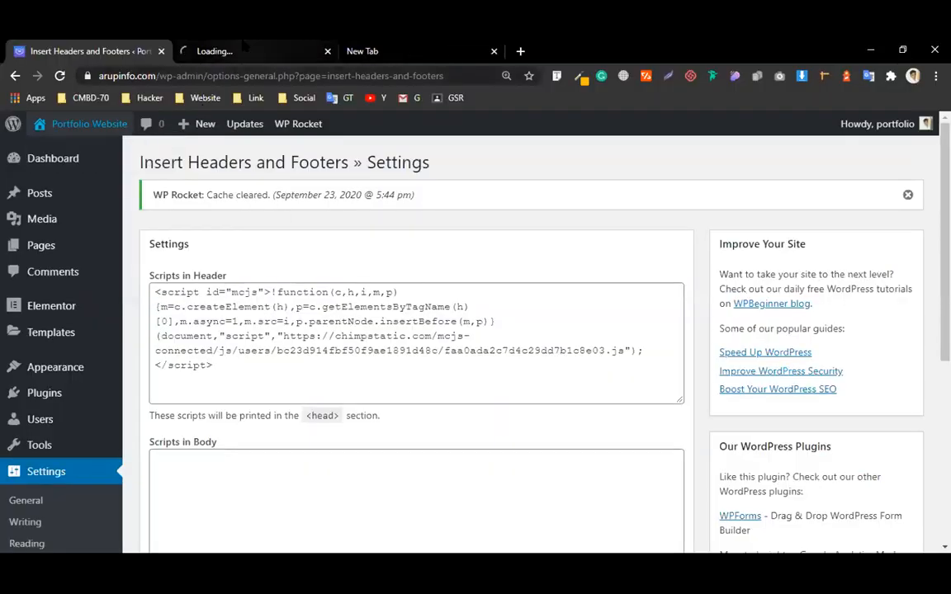
{"action": "left_click", "coordinate": [243, 46]}
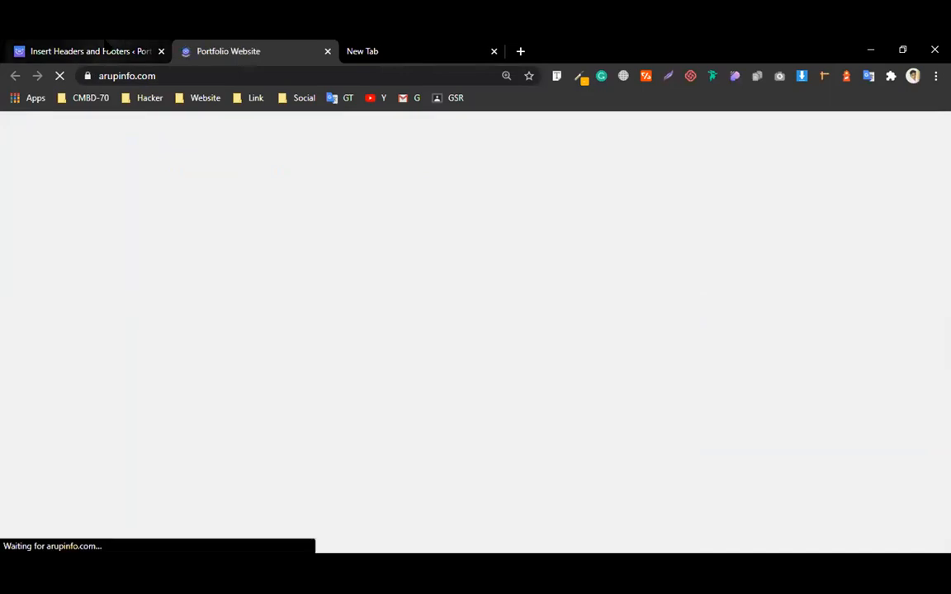
{"action": "left_click", "coordinate": [106, 44]}
{"action": "left_click", "coordinate": [246, 44]}
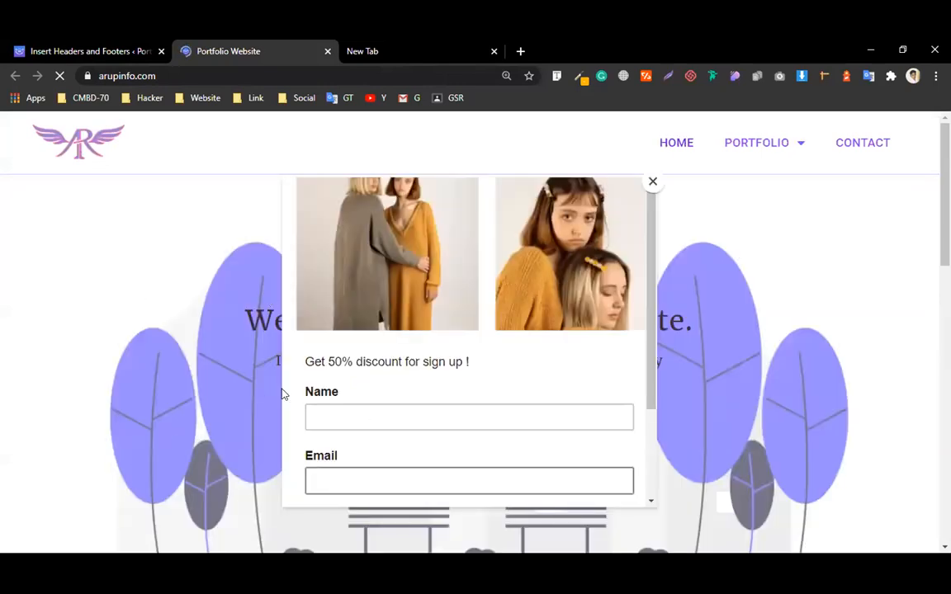
{"action": "scroll", "coordinate": [506, 382], "scroll_direction": "down", "scroll_amount": 1}
{"action": "scroll", "coordinate": [506, 382], "scroll_direction": "down", "scroll_amount": 3}
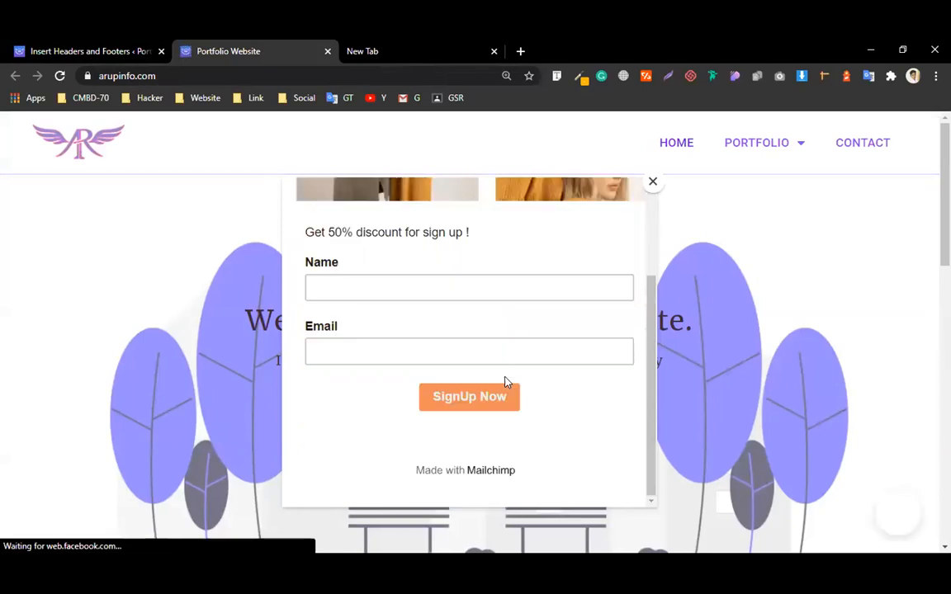
{"action": "scroll", "coordinate": [413, 396], "scroll_direction": "up", "scroll_amount": 4}
Step: Fill the pop-up's Name and Email with test details and submit, getting 'Thanks for subscribing!'
{"action": "left_click", "coordinate": [361, 413]}
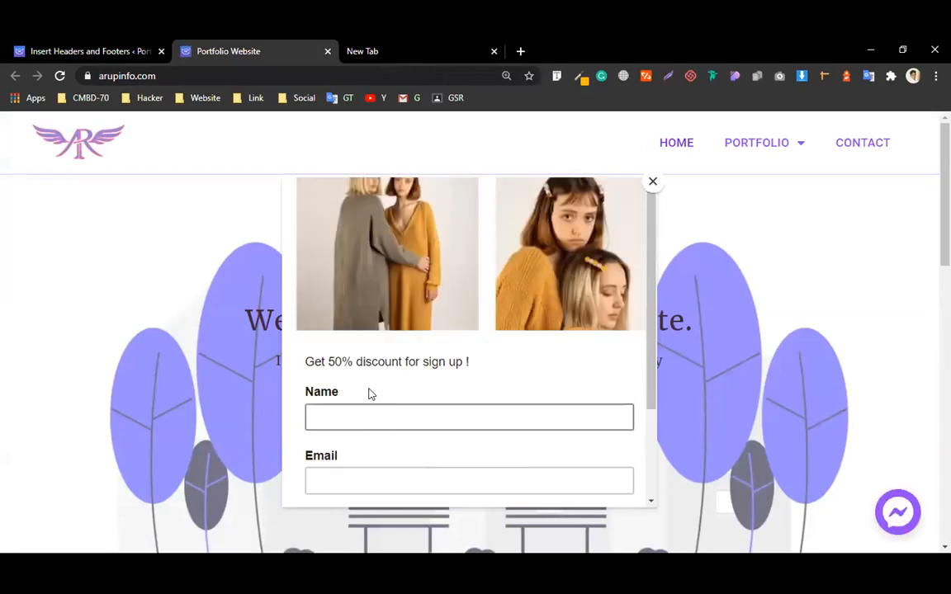
{"action": "scroll", "coordinate": [369, 397], "scroll_direction": "down", "scroll_amount": 2}
{"action": "left_click", "coordinate": [366, 410]}
{"action": "scroll", "coordinate": [366, 409], "scroll_direction": "up", "scroll_amount": 2}
{"action": "left_click", "coordinate": [365, 410]}
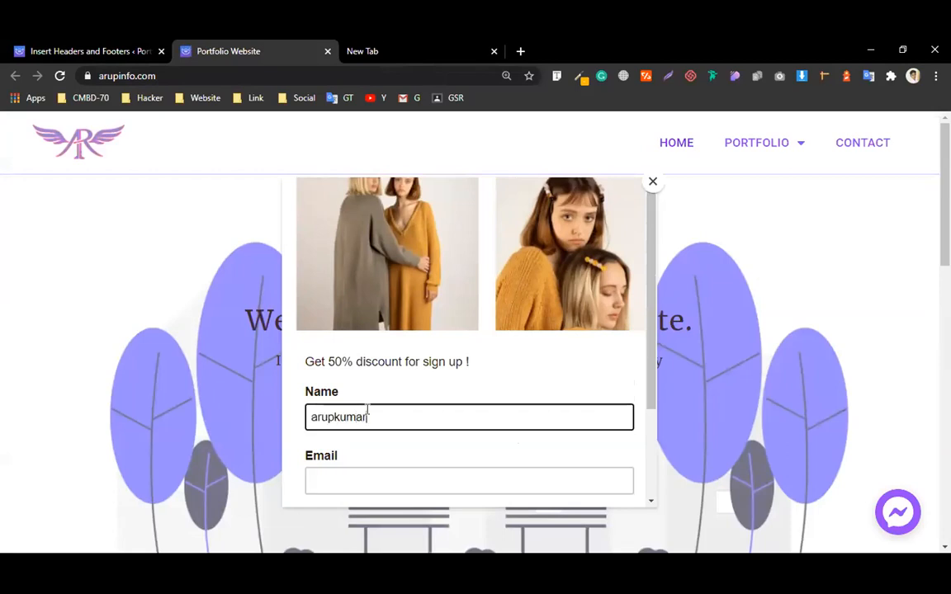
{"action": "left_click", "coordinate": [349, 491]}
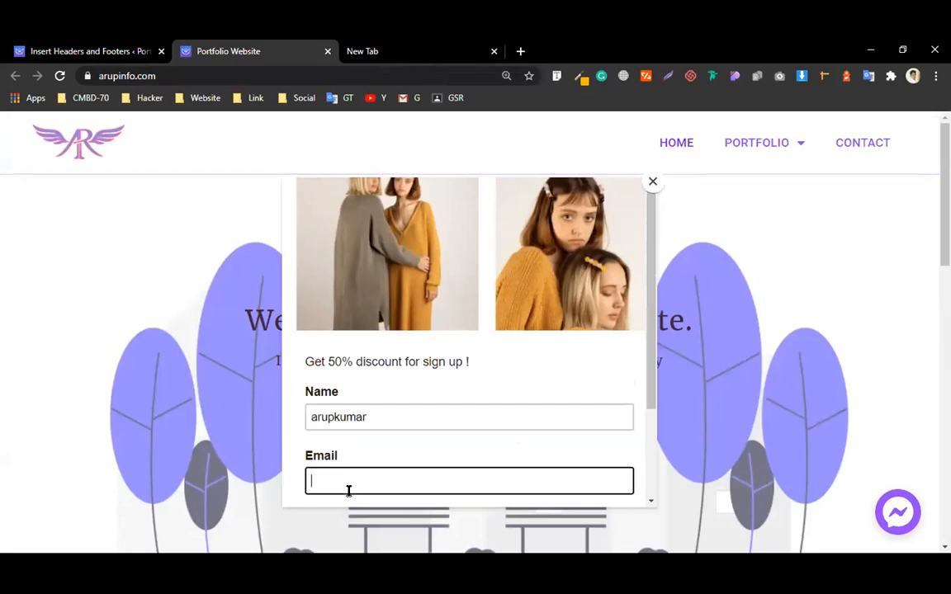
{"action": "type", "text": "om"}
{"action": "scroll", "coordinate": [458, 450], "scroll_direction": "down", "scroll_amount": 2}
{"action": "left_click", "coordinate": [461, 455]}
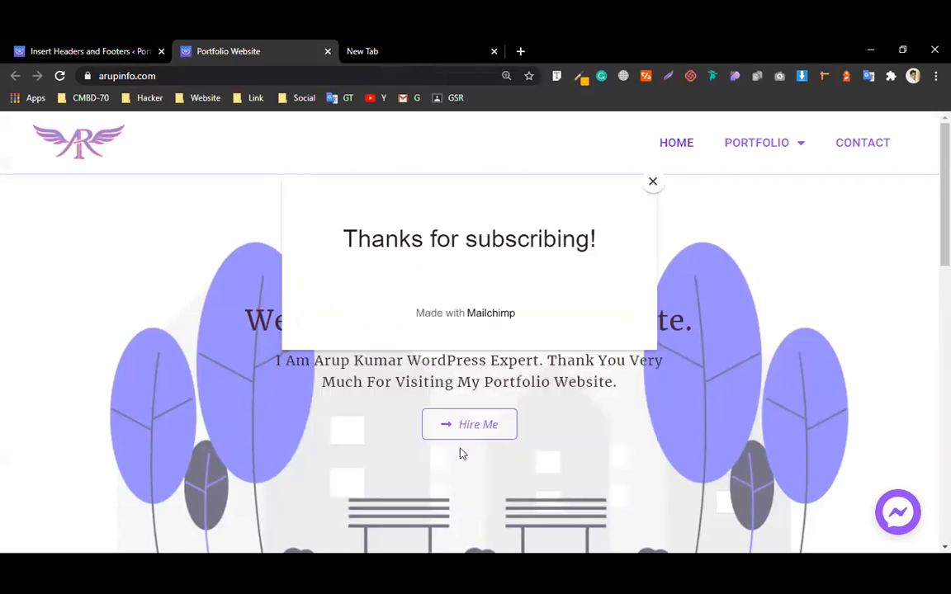
{"action": "left_click_drag", "start_coordinate": [340, 239], "coordinate": [615, 248]}
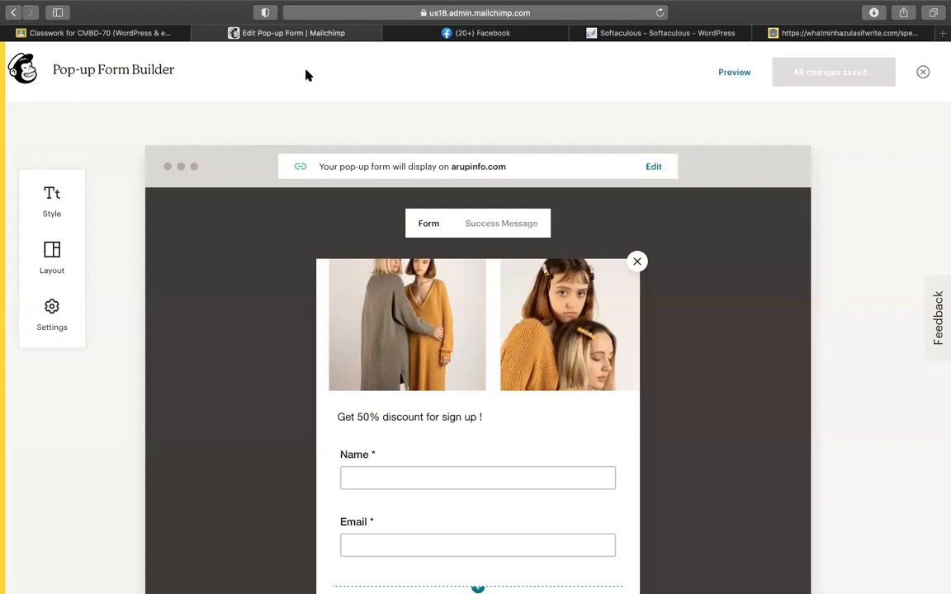
Step: Leave the form builder and open the audience's All contacts list showing the Popup Form subscriber
{"action": "left_click", "coordinate": [923, 72]}
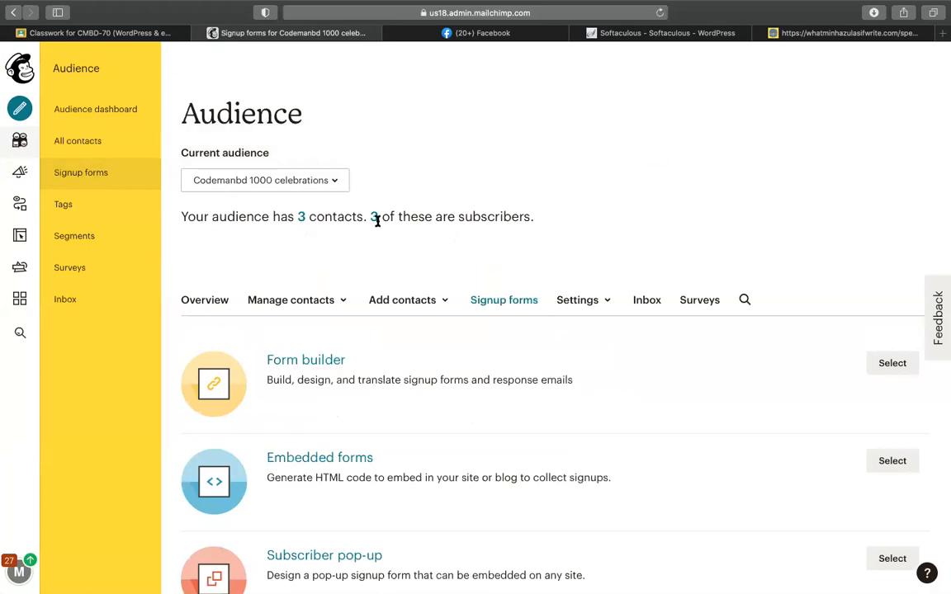
{"action": "left_click", "coordinate": [302, 217]}
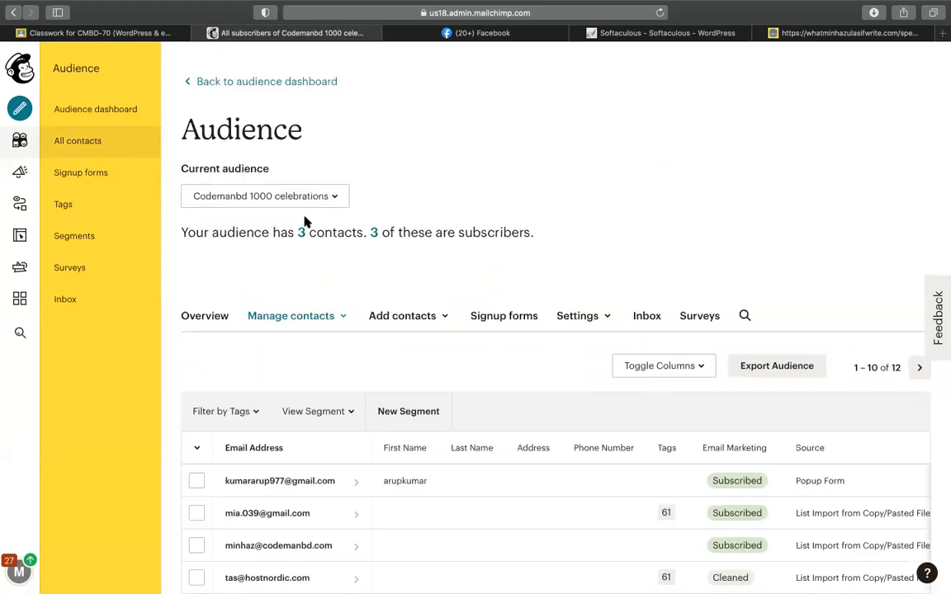
{"action": "scroll", "coordinate": [302, 220], "scroll_direction": "down", "scroll_amount": 4}
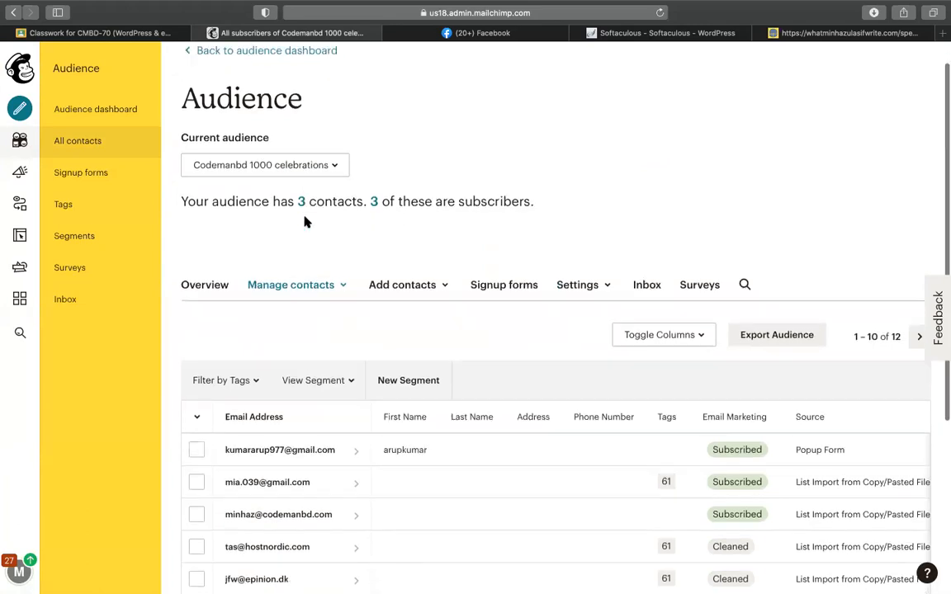
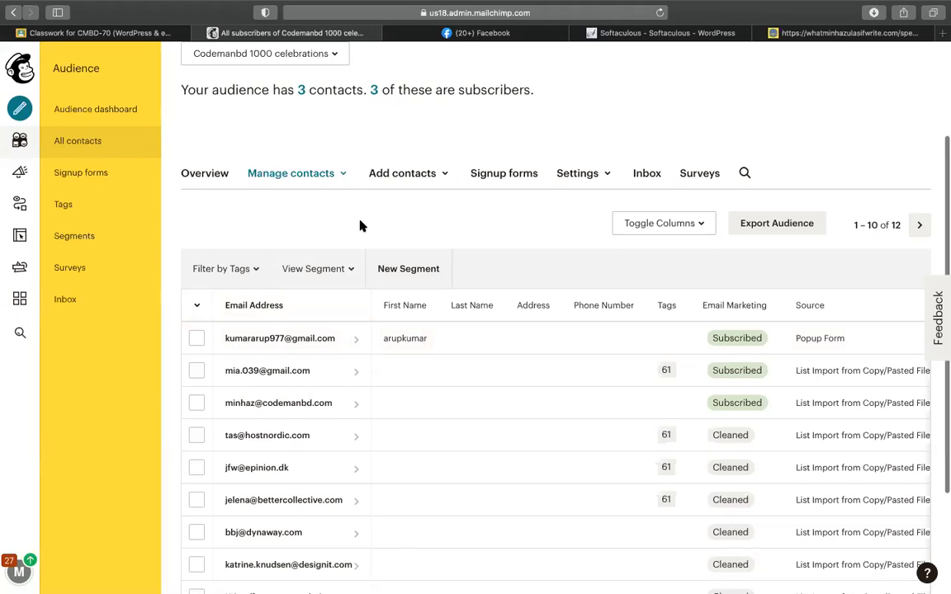
Step: Browse the Transactional email plans and Customer journey pages, leaving without buying, then return to Campaigns
{"action": "scroll", "coordinate": [360, 225], "scroll_direction": "up", "scroll_amount": 3}
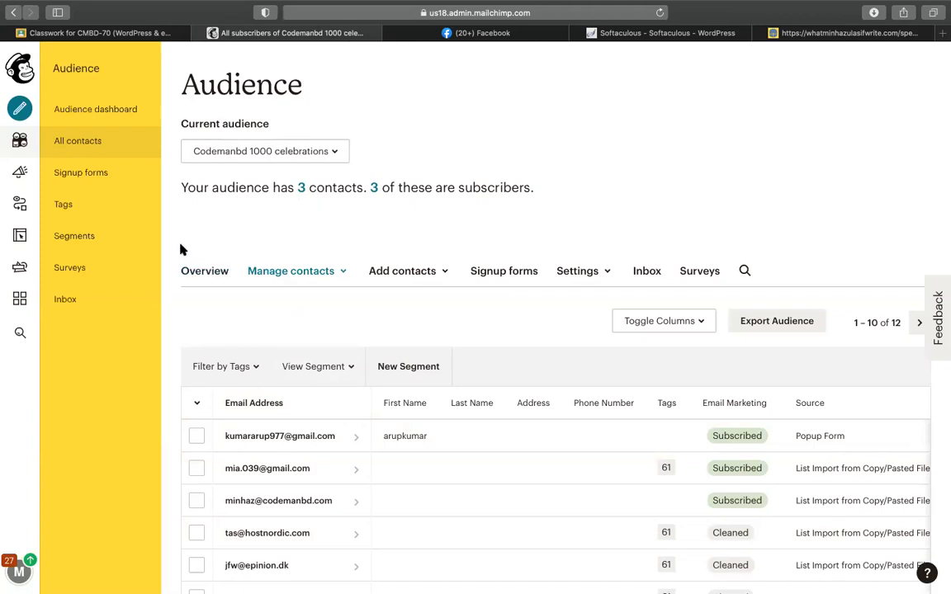
{"action": "left_click", "coordinate": [18, 175]}
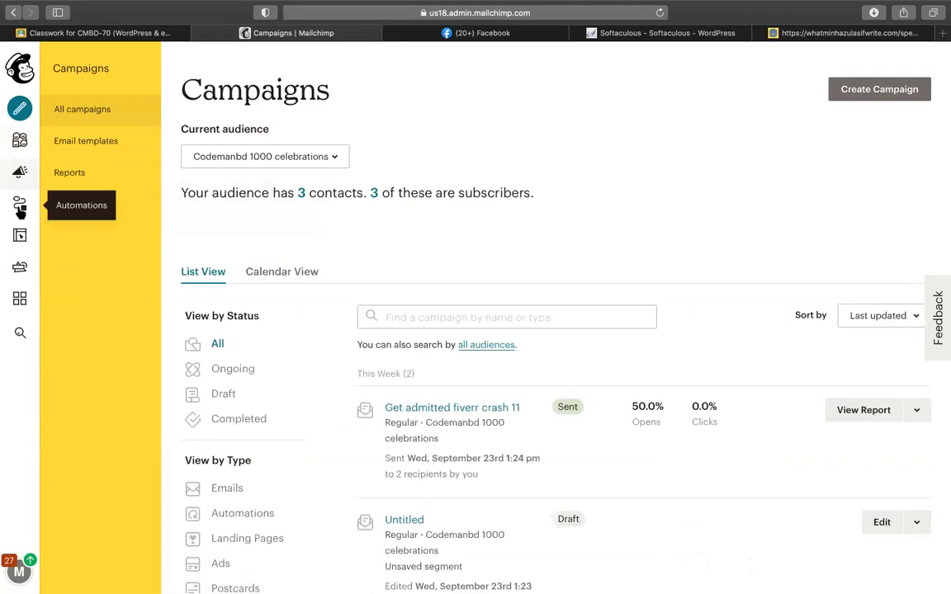
{"action": "left_click", "coordinate": [20, 208]}
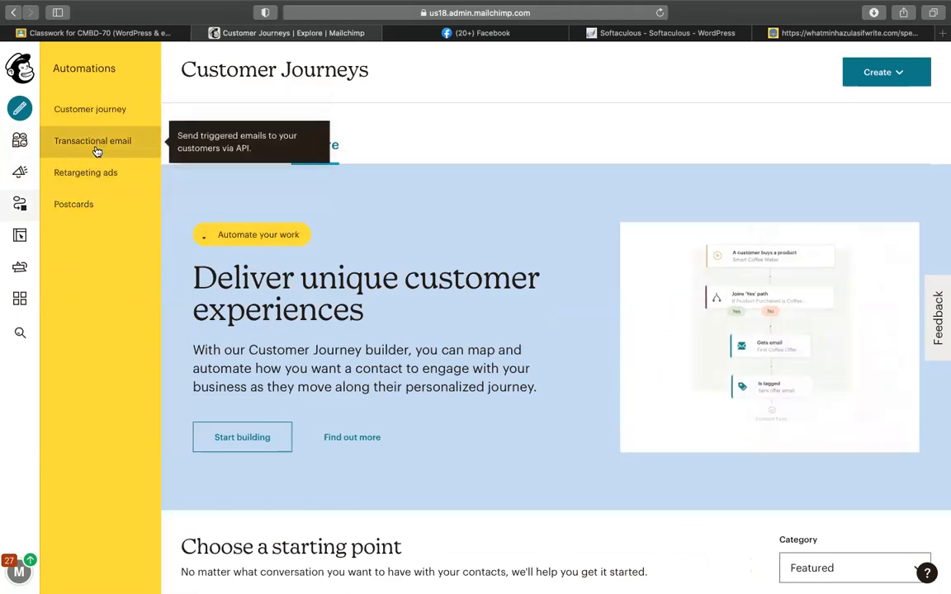
{"action": "left_click", "coordinate": [97, 151]}
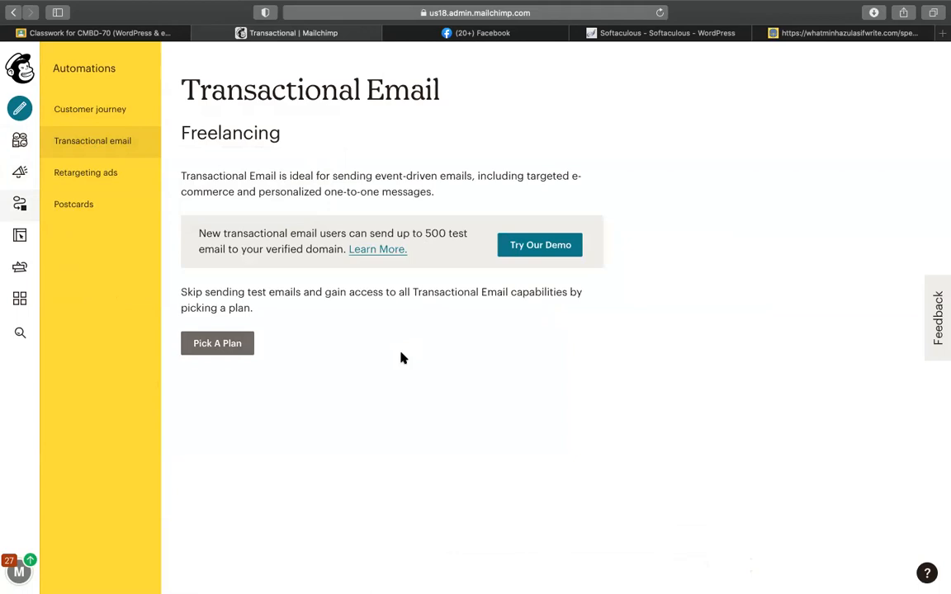
{"action": "left_click", "coordinate": [200, 347]}
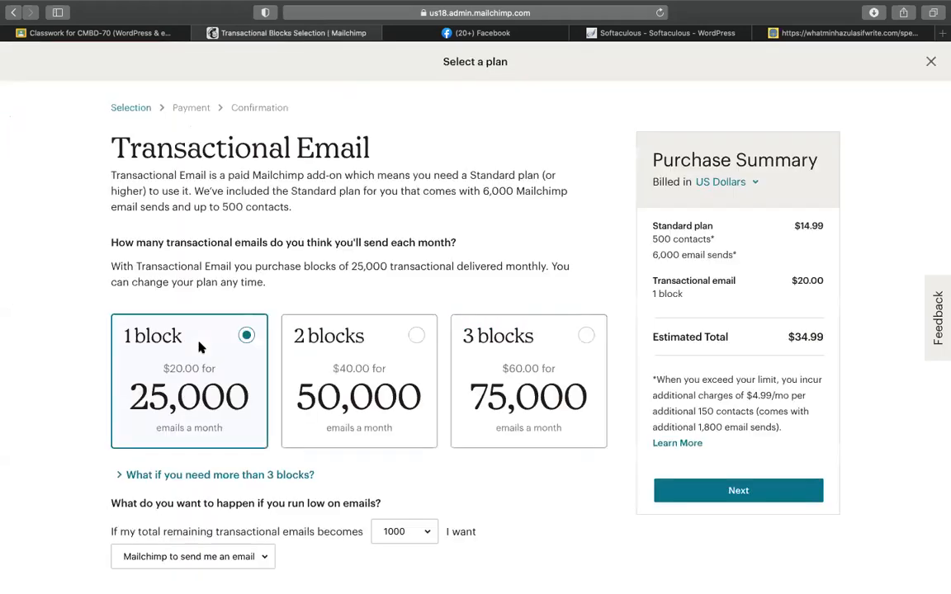
{"action": "left_click", "coordinate": [14, 12]}
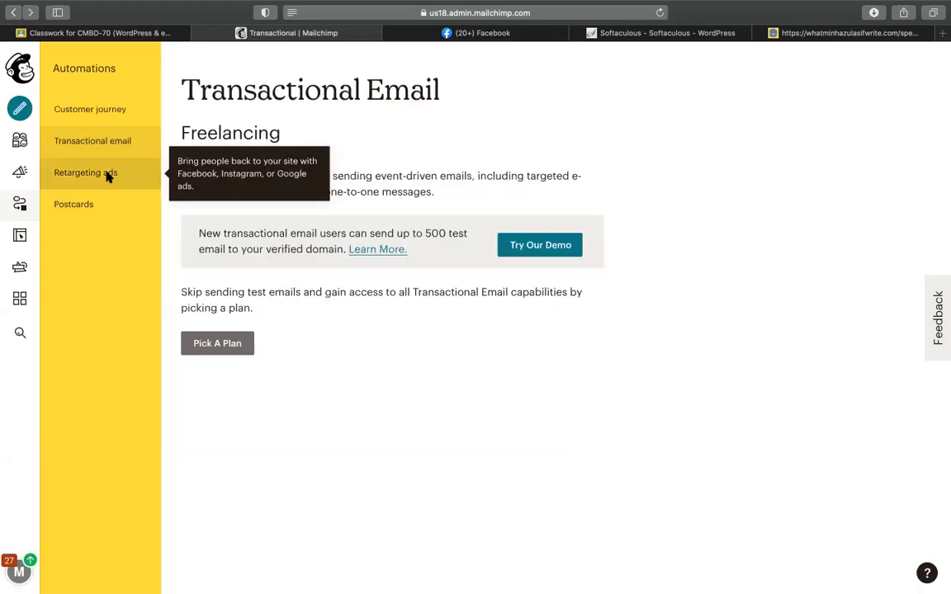
{"action": "left_click", "coordinate": [126, 113]}
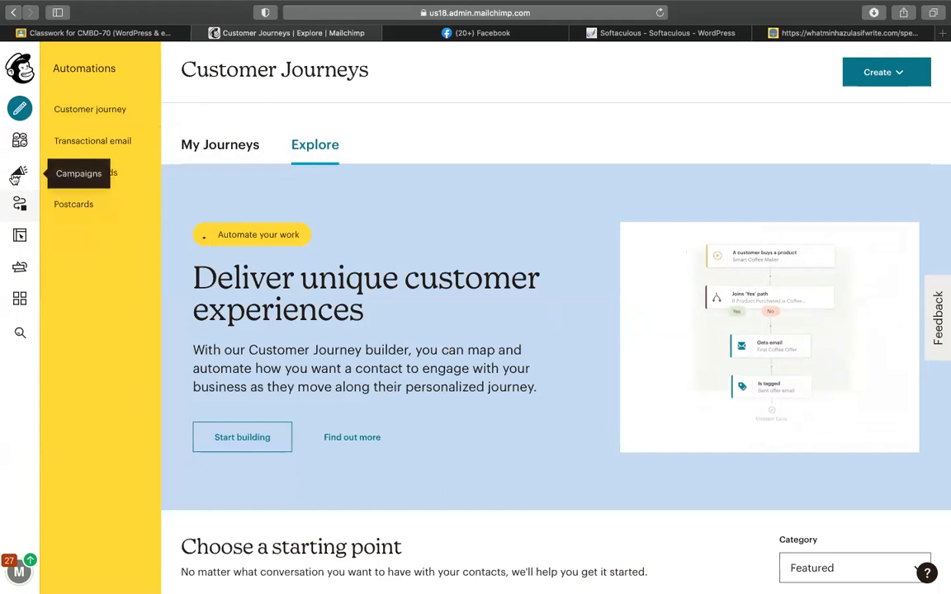
{"action": "left_click", "coordinate": [17, 174]}
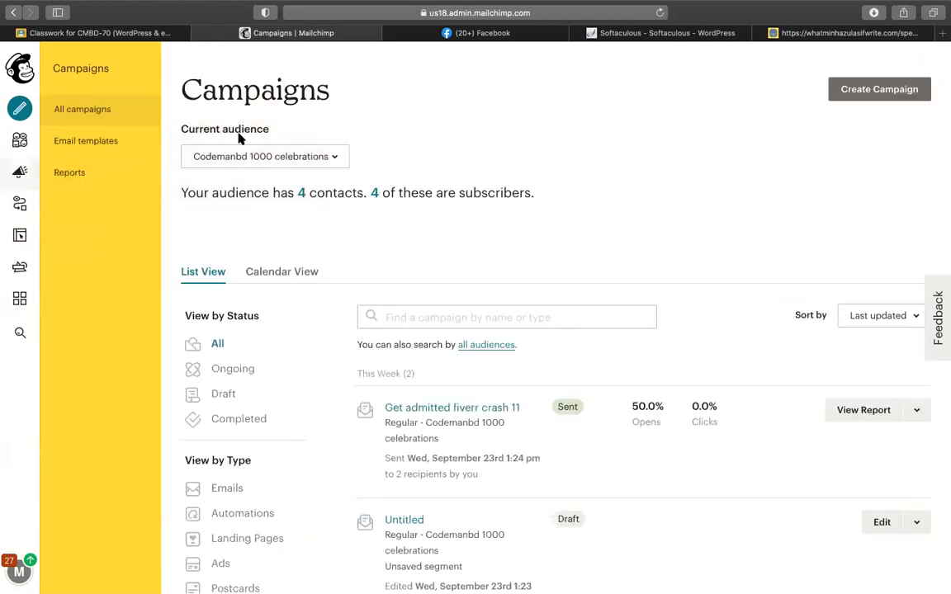
Step: Create a new email template from the Fall Colors theme in Email templates
{"action": "left_click", "coordinate": [82, 142]}
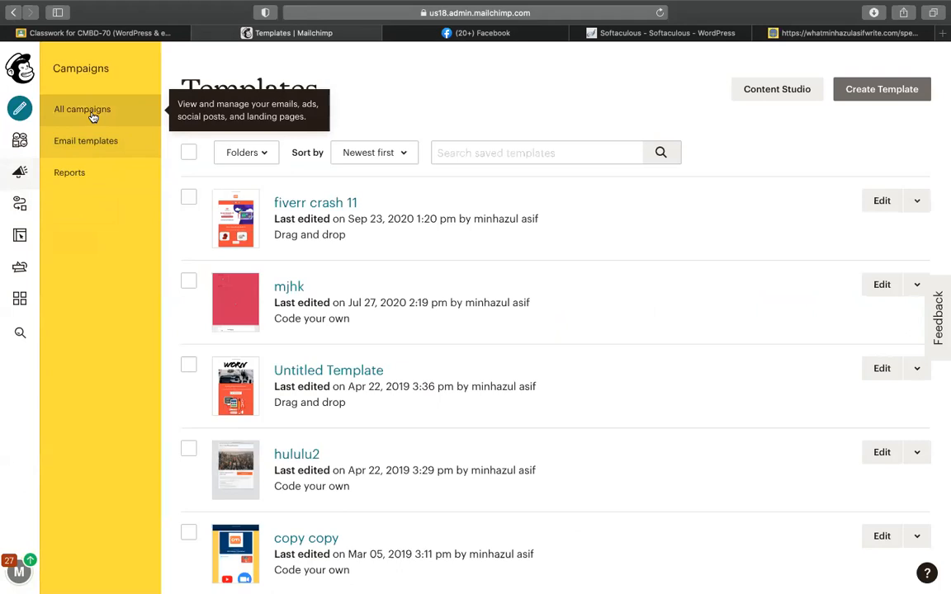
{"action": "left_click", "coordinate": [870, 96]}
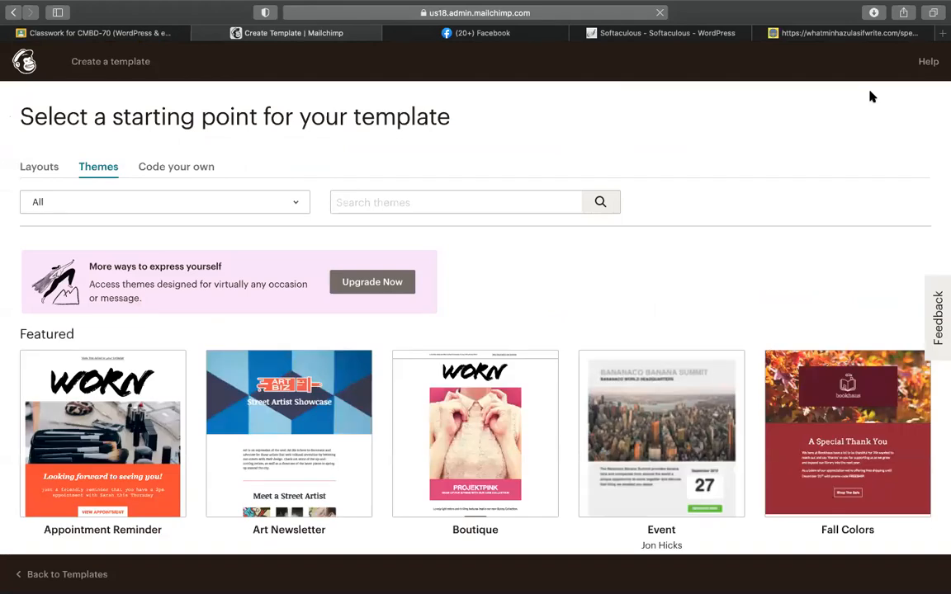
{"action": "left_click", "coordinate": [865, 395]}
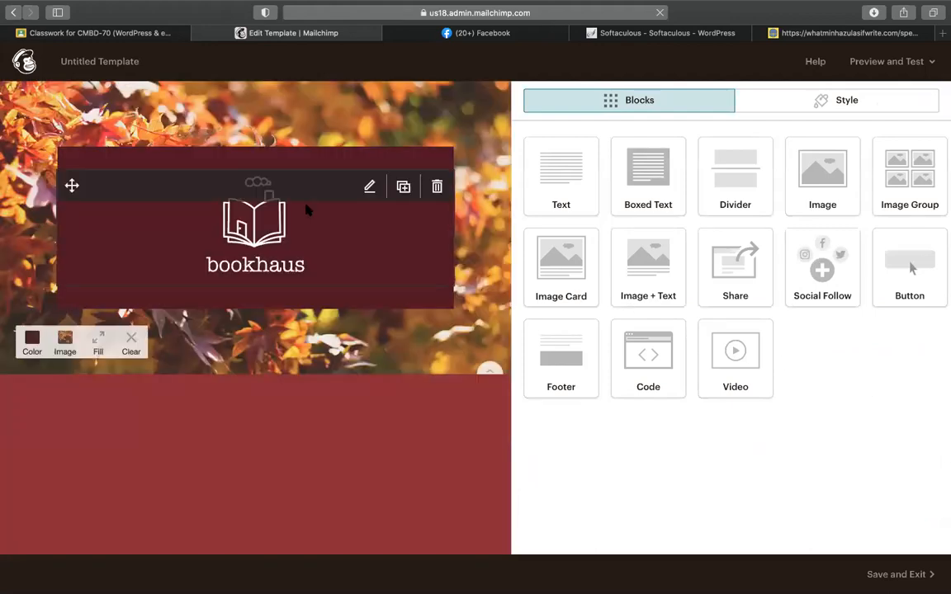
Step: Swap the bookhaus logo for the GIFTS rings image, Screenshot (20).png, from Content Studio
{"action": "left_click", "coordinate": [363, 189]}
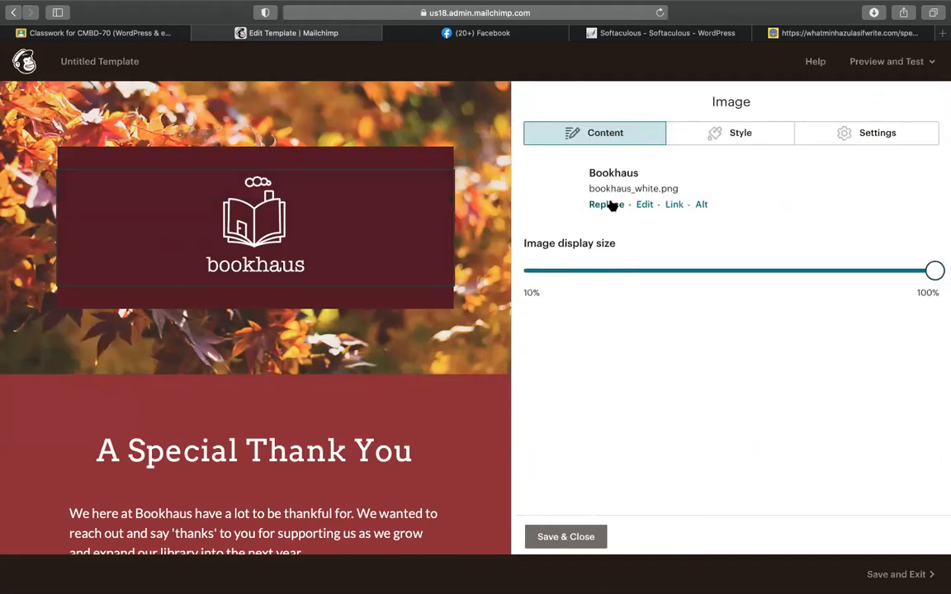
{"action": "left_click", "coordinate": [611, 205]}
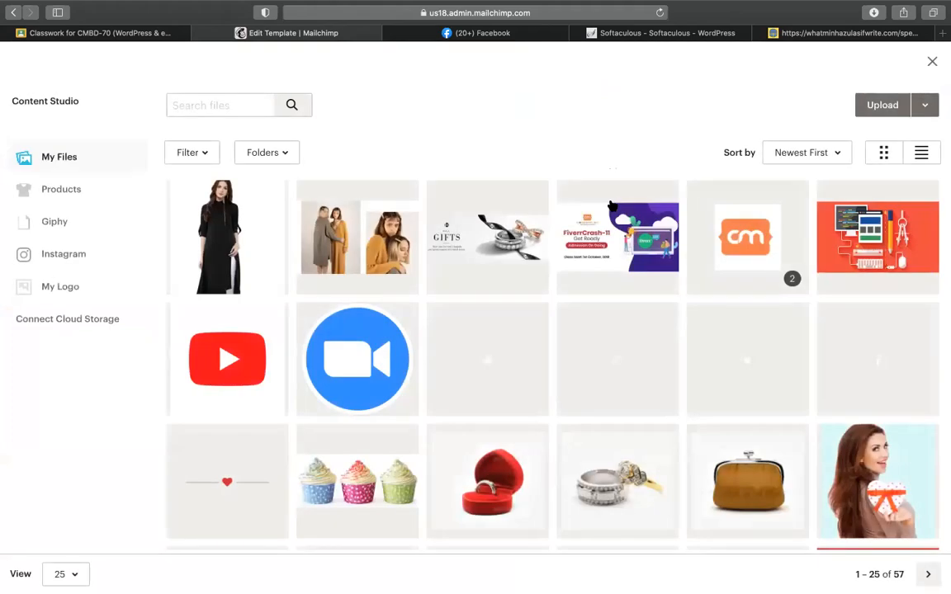
{"action": "left_click", "coordinate": [492, 235]}
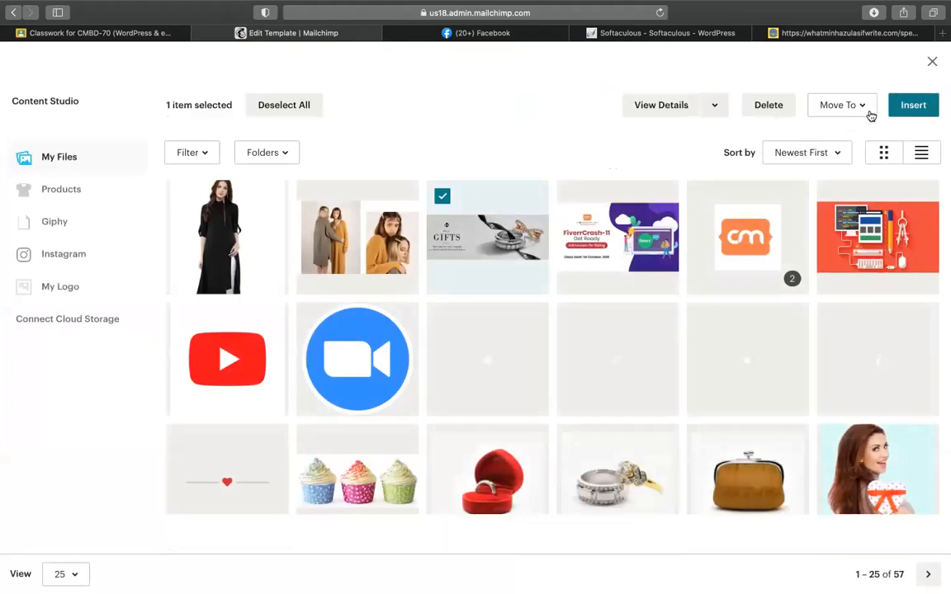
{"action": "left_click", "coordinate": [913, 106]}
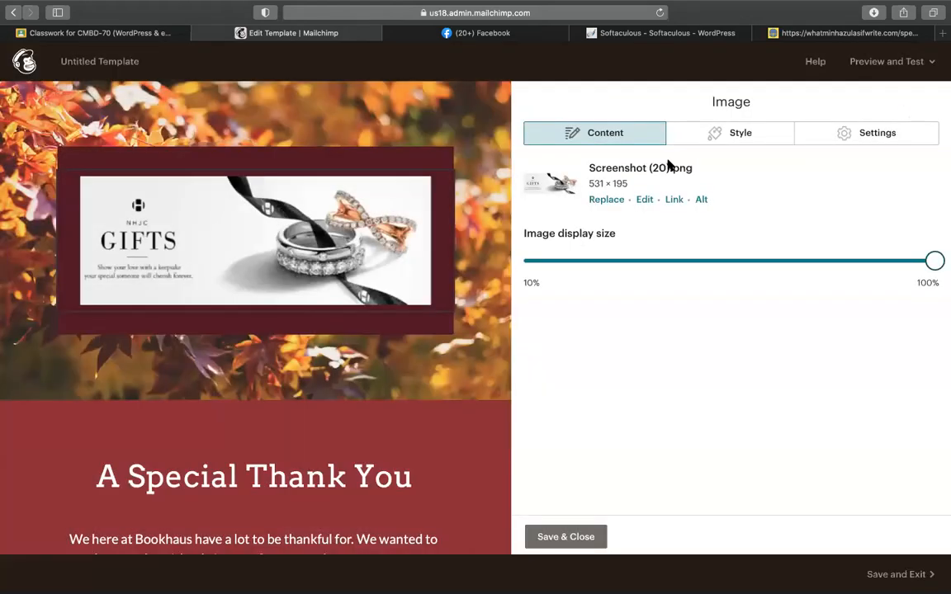
{"action": "scroll", "coordinate": [298, 407], "scroll_direction": "down", "scroll_amount": 1}
{"action": "left_click", "coordinate": [256, 412]}
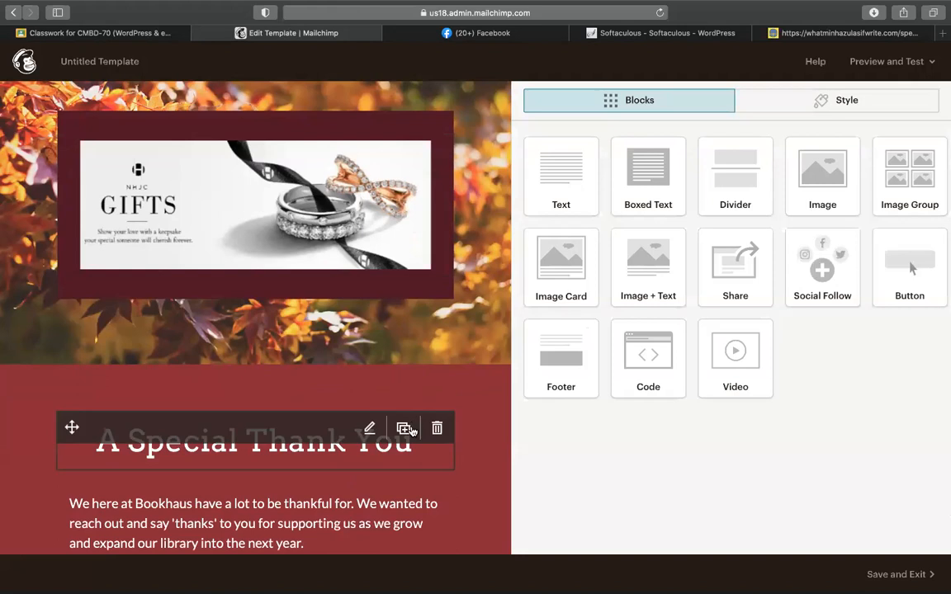
Step: Change the 'A Special Thank You' heading to 'thanks for subscribing'
{"action": "left_click", "coordinate": [264, 441]}
{"action": "key", "text": "super+a"}
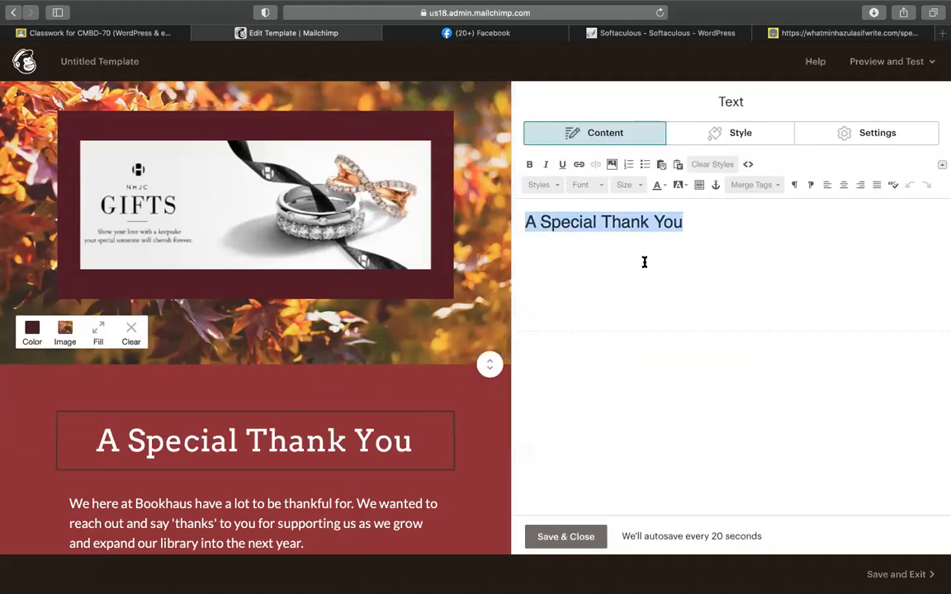
{"action": "type", "text": "thanks for subscribing u"}
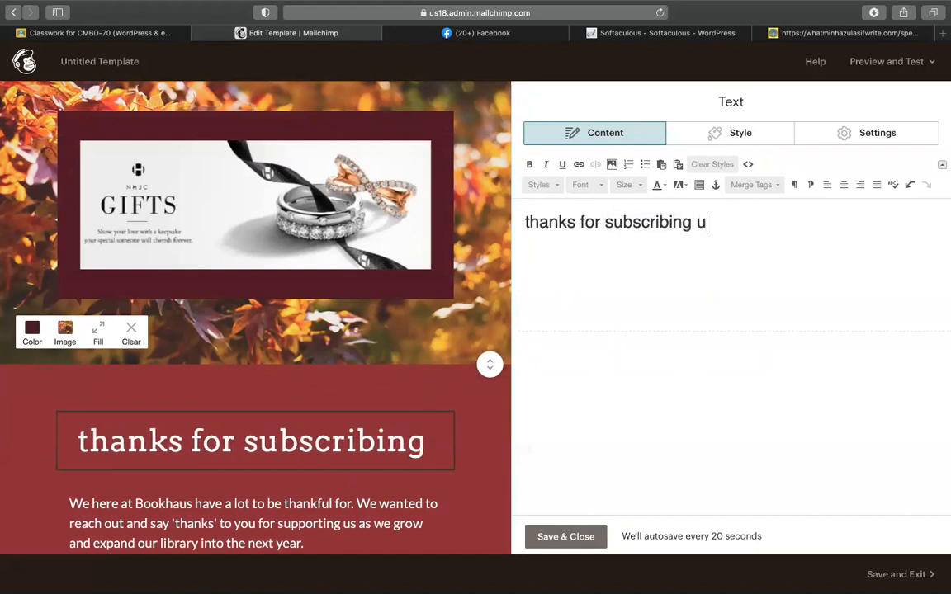
{"action": "type", "text": "s !"}
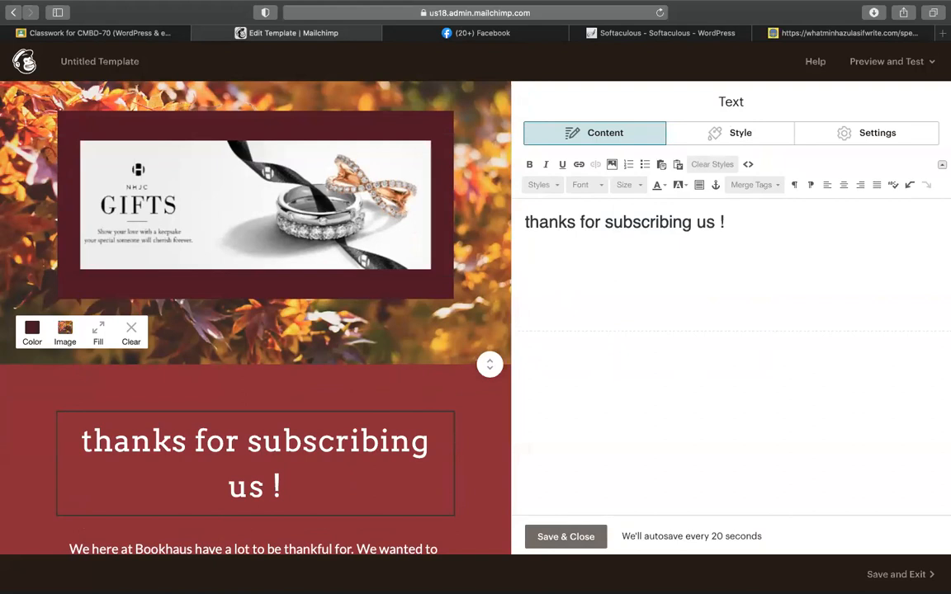
{"action": "key", "text": "BackSpace"}
{"action": "key", "text": "BackSpace"}
{"action": "key", "text": "BackSpace"}
{"action": "key", "text": "BackSpace"}
{"action": "key", "text": "BackSpace"}
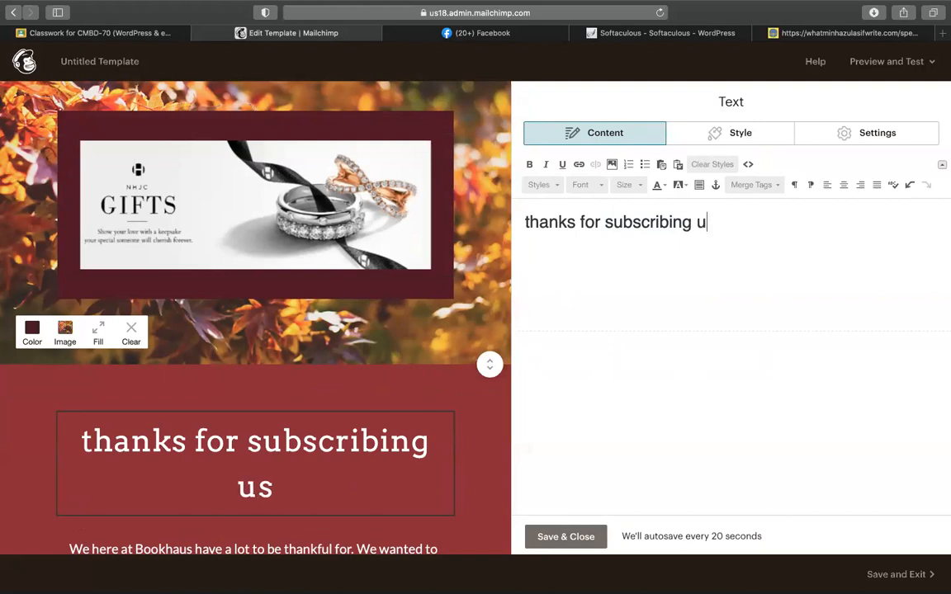
{"action": "scroll", "coordinate": [385, 329], "scroll_direction": "down", "scroll_amount": 1}
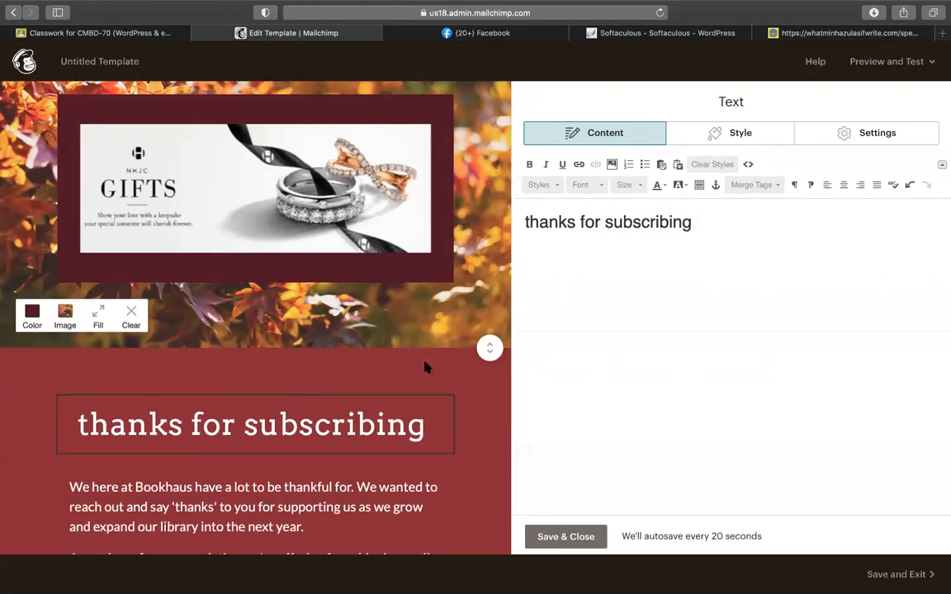
{"action": "left_click", "coordinate": [551, 535]}
Step: Replace the first body paragraph with 'you will get an email for offers !'
{"action": "scroll", "coordinate": [276, 509], "scroll_direction": "down", "scroll_amount": 3}
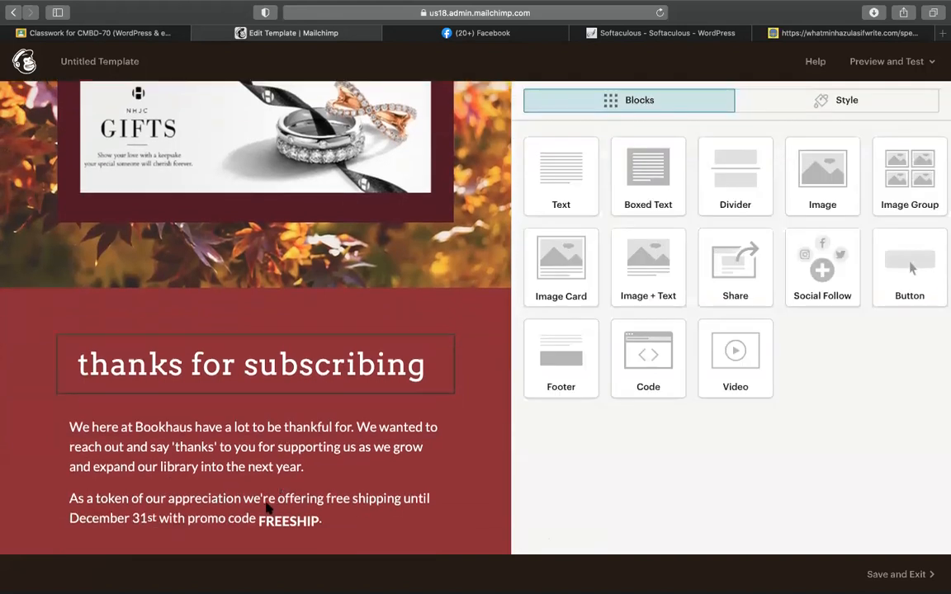
{"action": "left_click", "coordinate": [227, 484]}
{"action": "key", "text": "super+a"}
{"action": "type", "text": "you will get "}
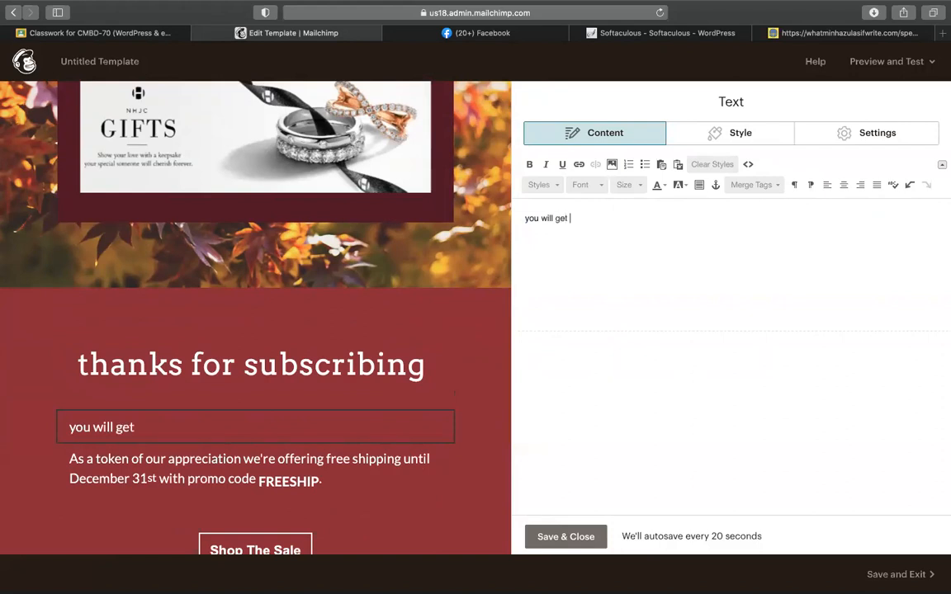
{"action": "type", "text": "an email for offer "}
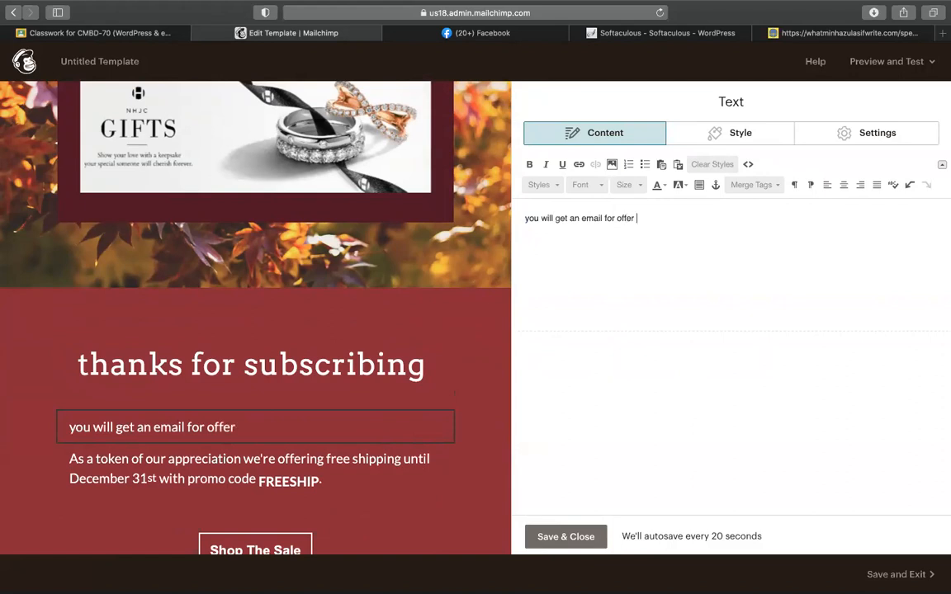
{"action": "type", "text": "s !"}
Step: Delete the promo-code text block
{"action": "mouse_move", "coordinate": [372, 459]}
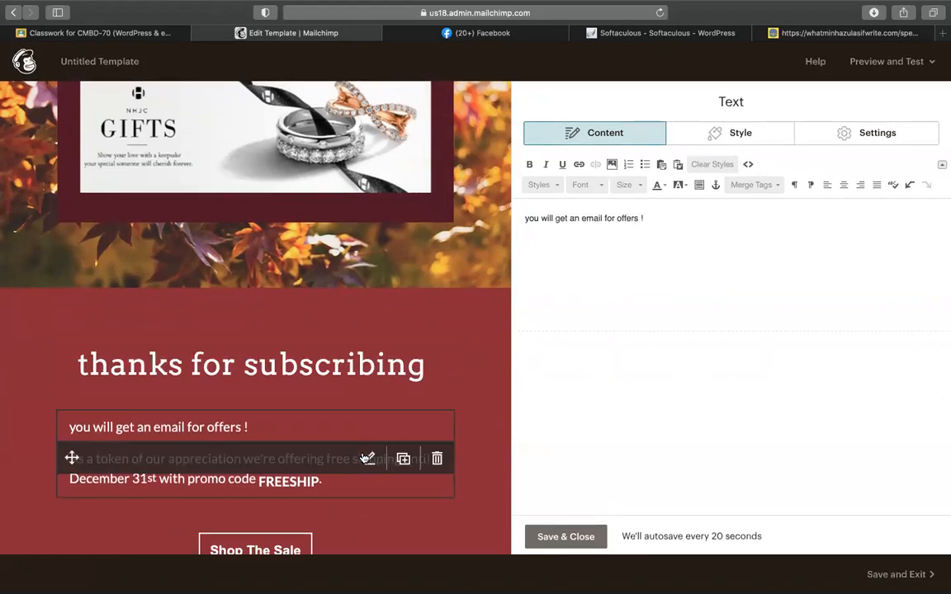
{"action": "left_click", "coordinate": [438, 460]}
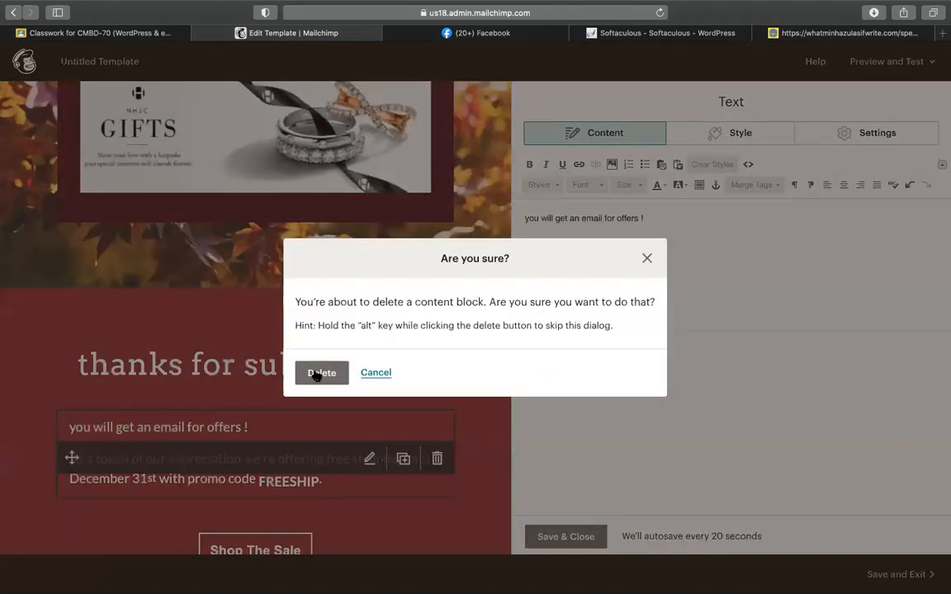
{"action": "left_click", "coordinate": [319, 374]}
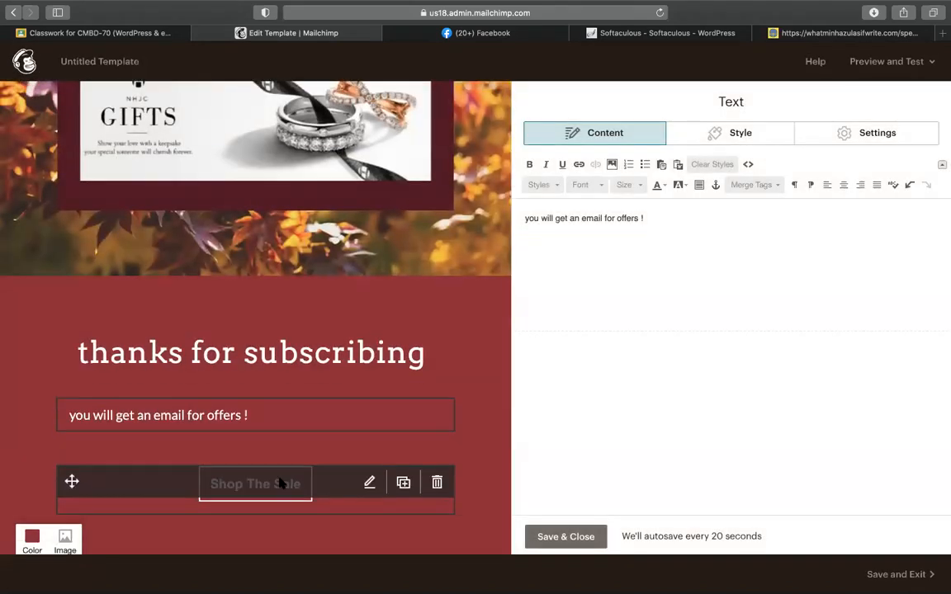
{"action": "left_click", "coordinate": [369, 474]}
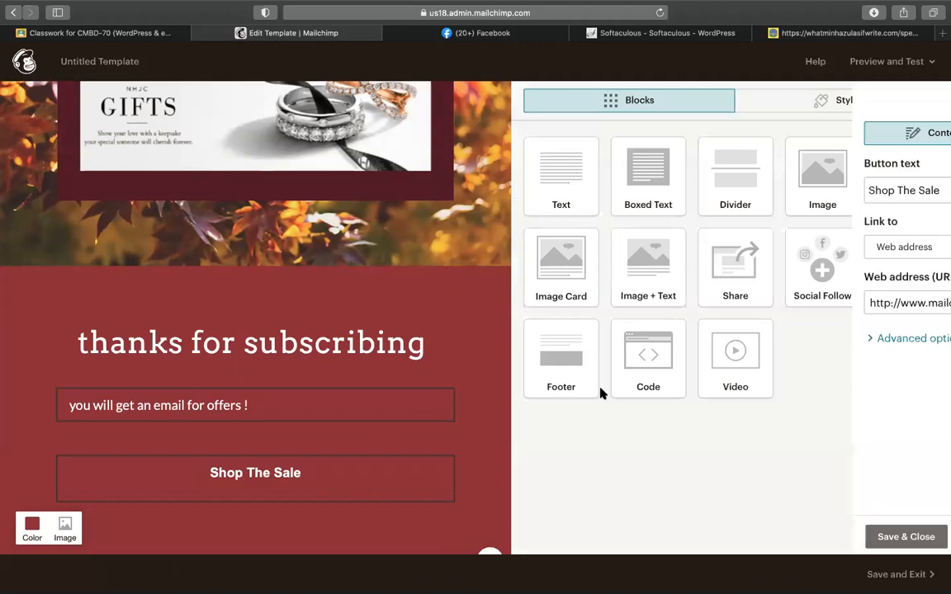
{"action": "triple_click", "coordinate": [720, 196]}
{"action": "type", "text": "V"}
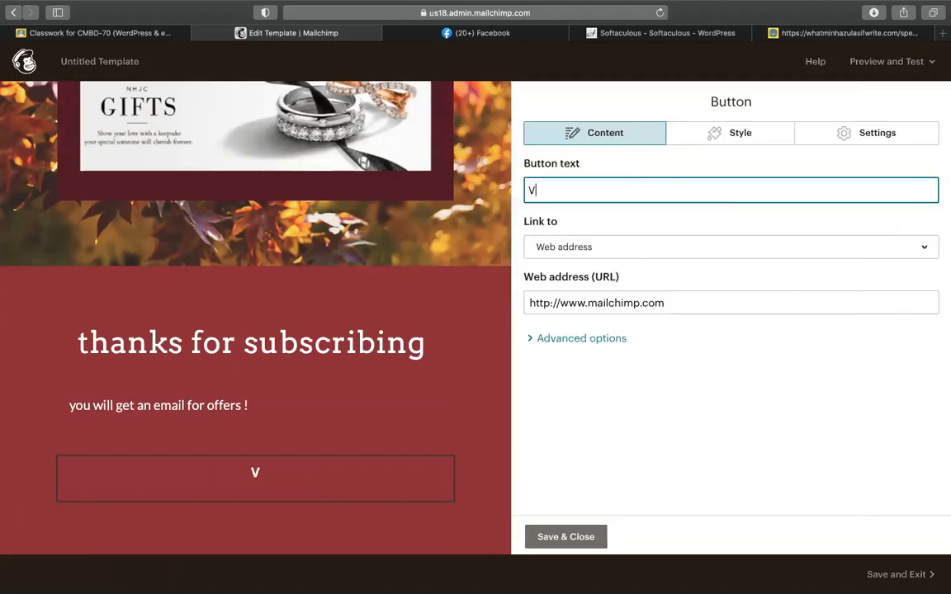
{"action": "type", "text": "isit sit e"}
{"action": "left_click", "coordinate": [606, 304]}
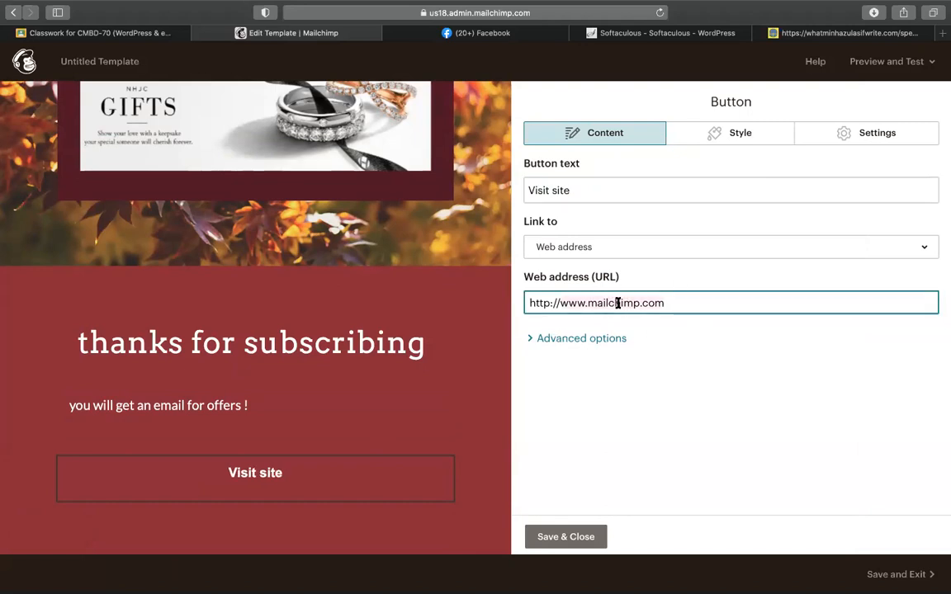
{"action": "double_click", "coordinate": [616, 303]}
{"action": "type", "text": "cp"}
{"action": "type", "text": "demanbd"}
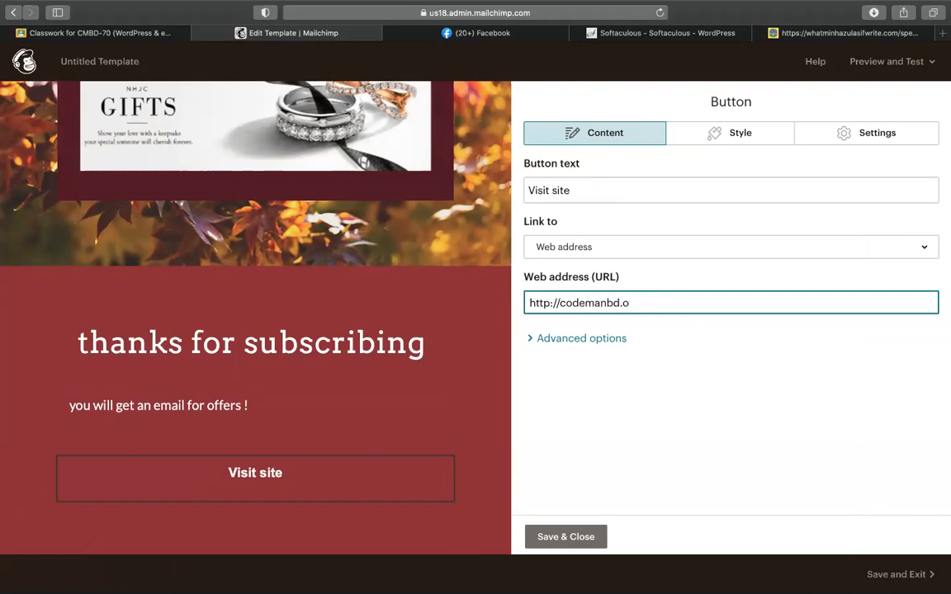
{"action": "left_click", "coordinate": [577, 535]}
Step: Delete the New Arrivals heading, Literary Classics and Children's Literature sections and their dividers
{"action": "scroll", "coordinate": [380, 455], "scroll_direction": "down", "scroll_amount": 3}
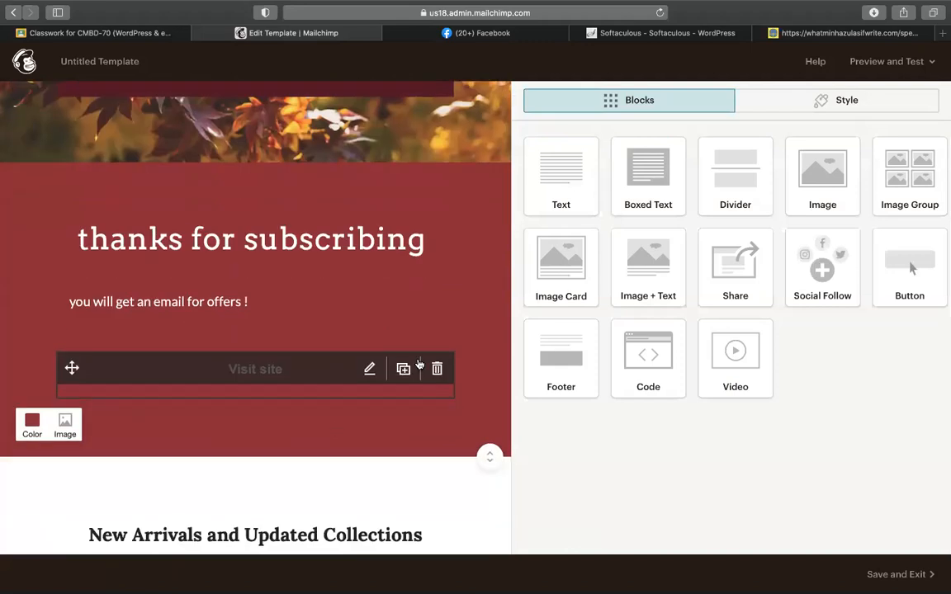
{"action": "scroll", "coordinate": [420, 364], "scroll_direction": "down", "scroll_amount": 7}
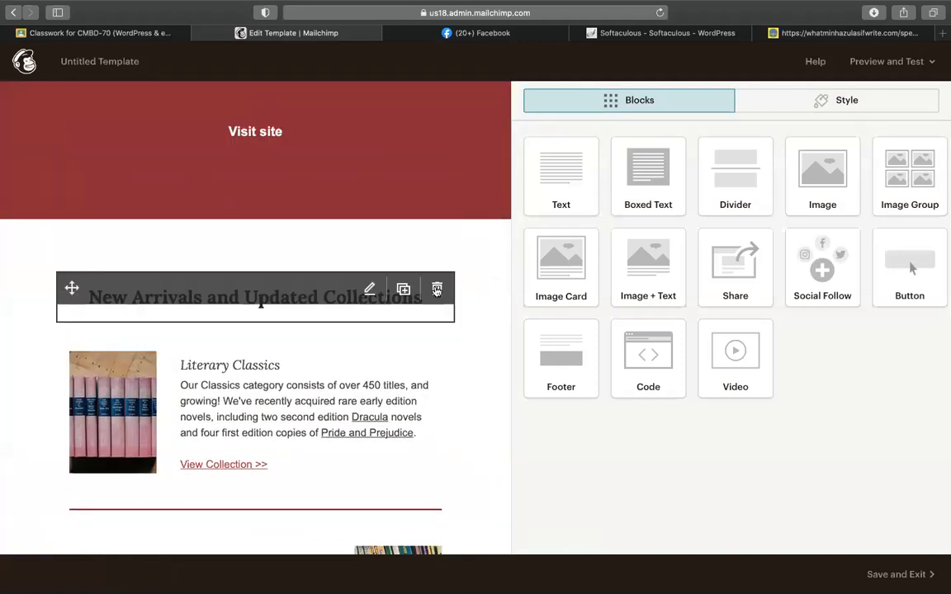
{"action": "left_click", "coordinate": [437, 290]}
{"action": "left_click", "coordinate": [322, 373]}
{"action": "left_click", "coordinate": [435, 290]}
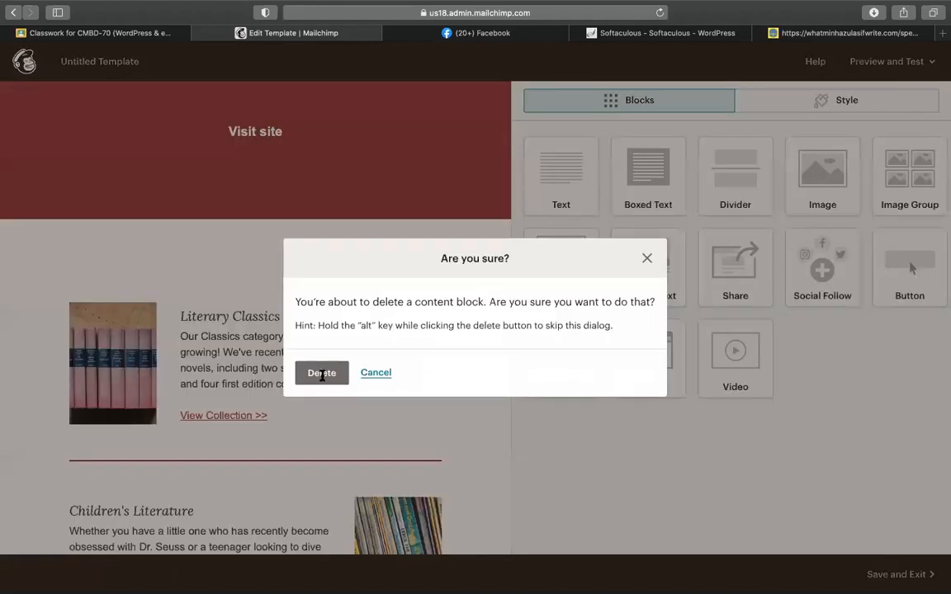
{"action": "left_click", "coordinate": [321, 378]}
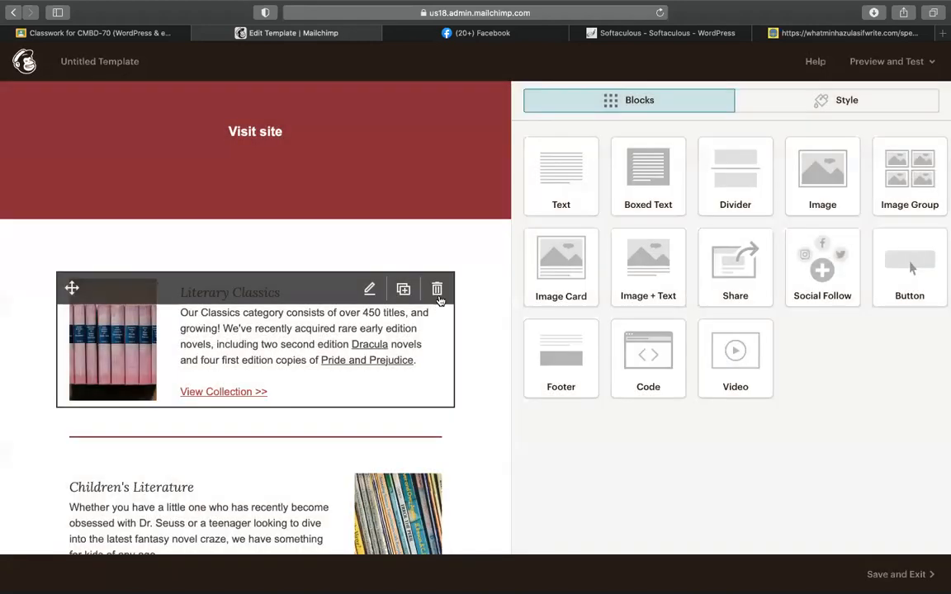
{"action": "left_click", "coordinate": [437, 291]}
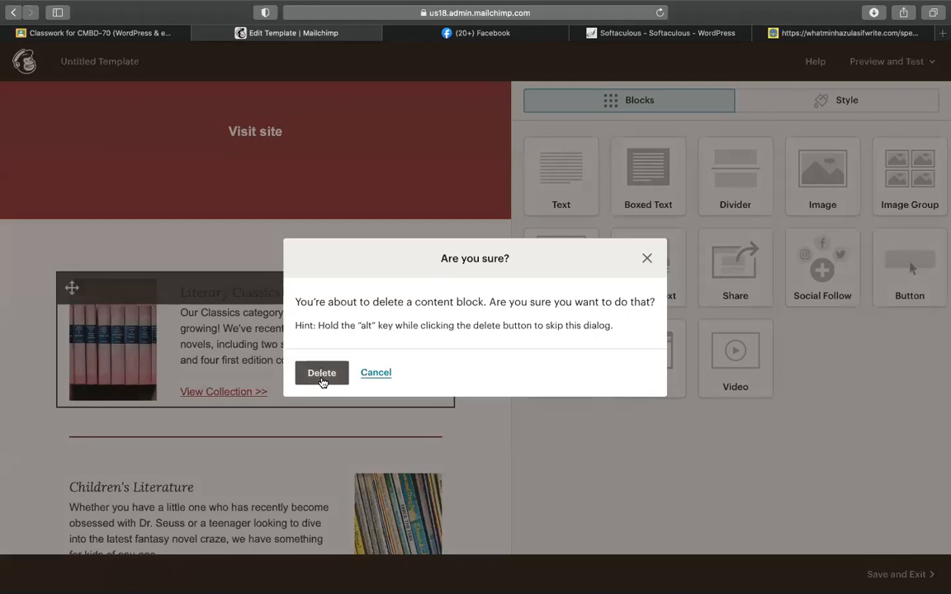
{"action": "left_click", "coordinate": [321, 379]}
{"action": "left_click", "coordinate": [437, 289]}
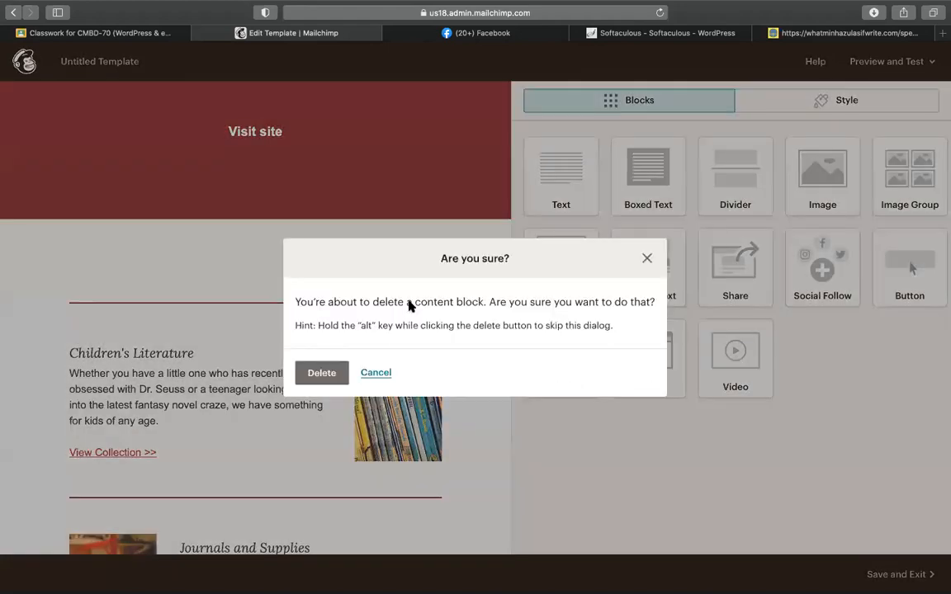
{"action": "left_click", "coordinate": [321, 374]}
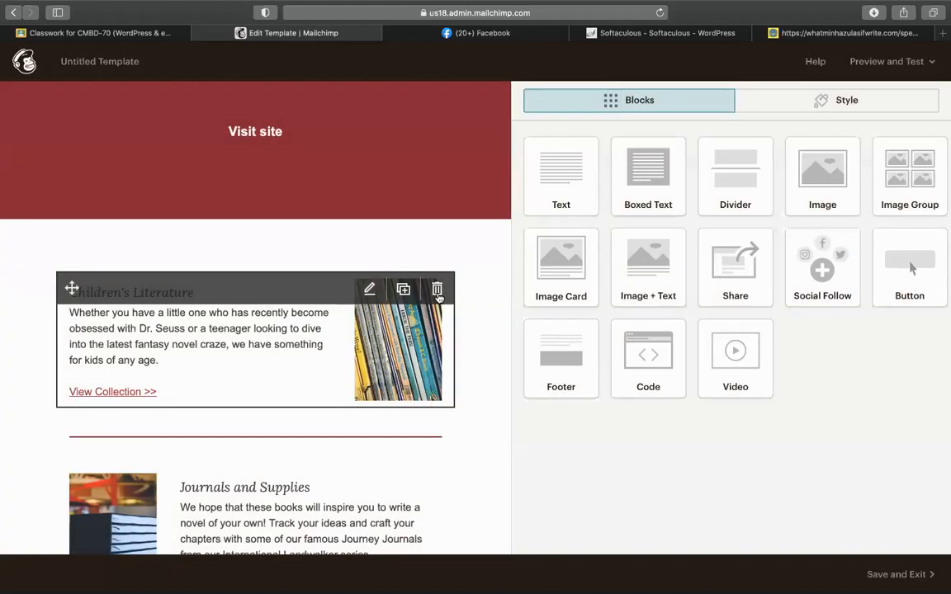
{"action": "left_click", "coordinate": [437, 286]}
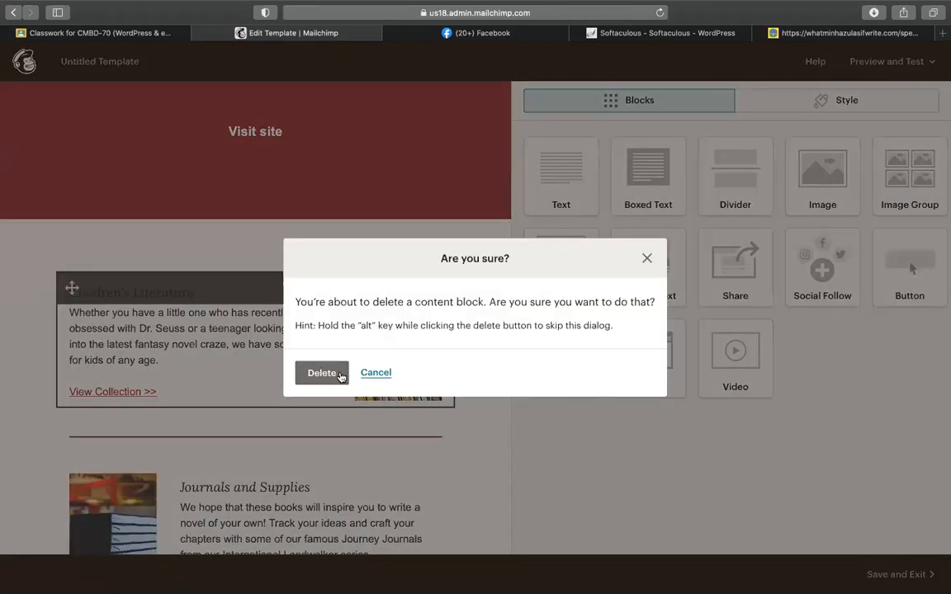
{"action": "left_click", "coordinate": [322, 373]}
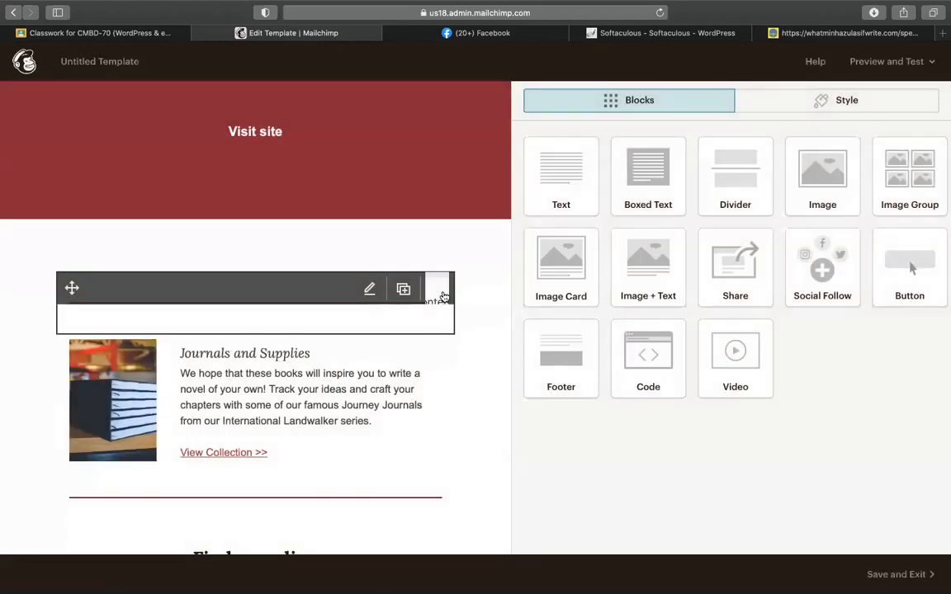
{"action": "left_click", "coordinate": [438, 289]}
{"action": "left_click", "coordinate": [322, 373]}
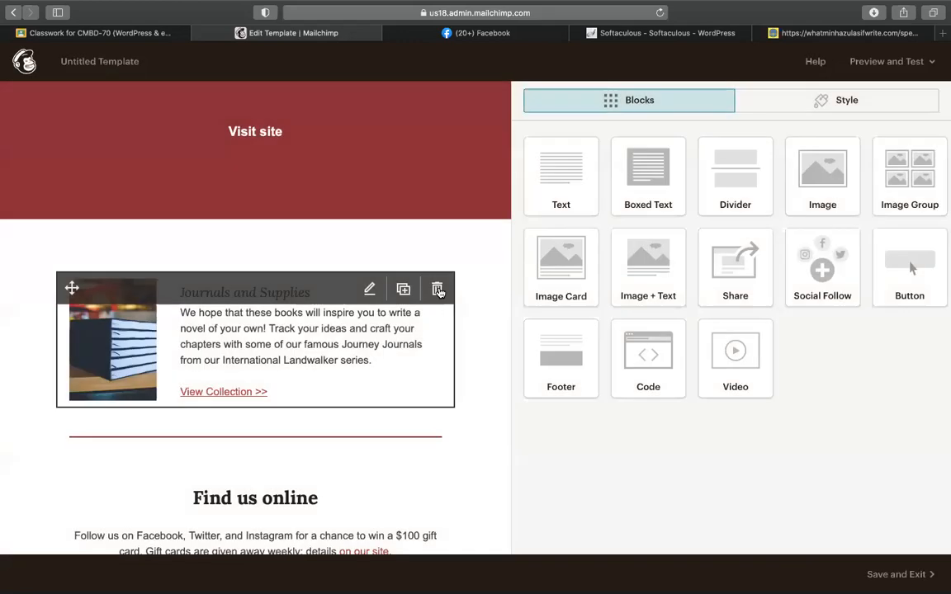
Step: Delete the Journals and Supplies section, the divider above Find us online, and the autumn image
{"action": "left_click", "coordinate": [437, 288]}
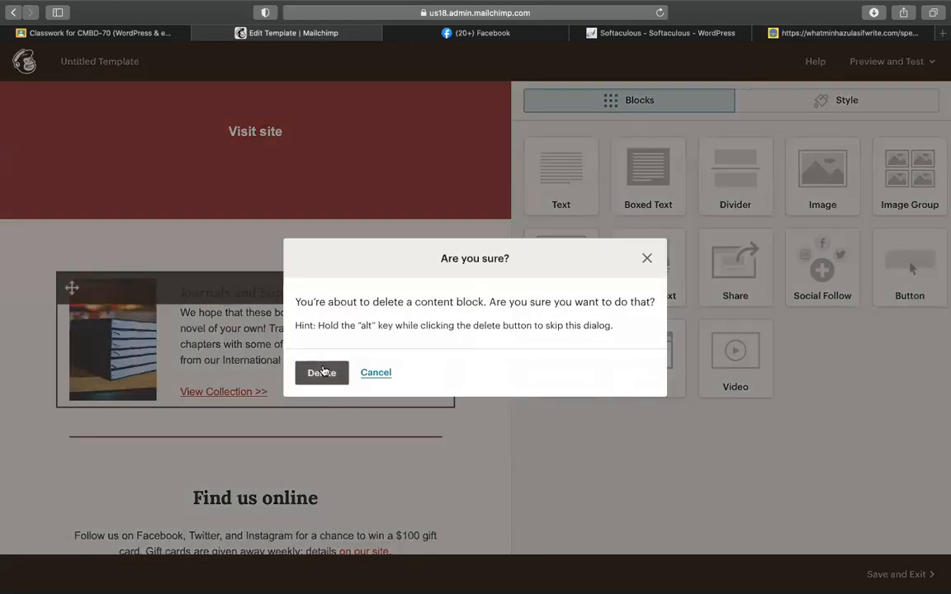
{"action": "left_click", "coordinate": [322, 373]}
{"action": "left_click", "coordinate": [438, 293]}
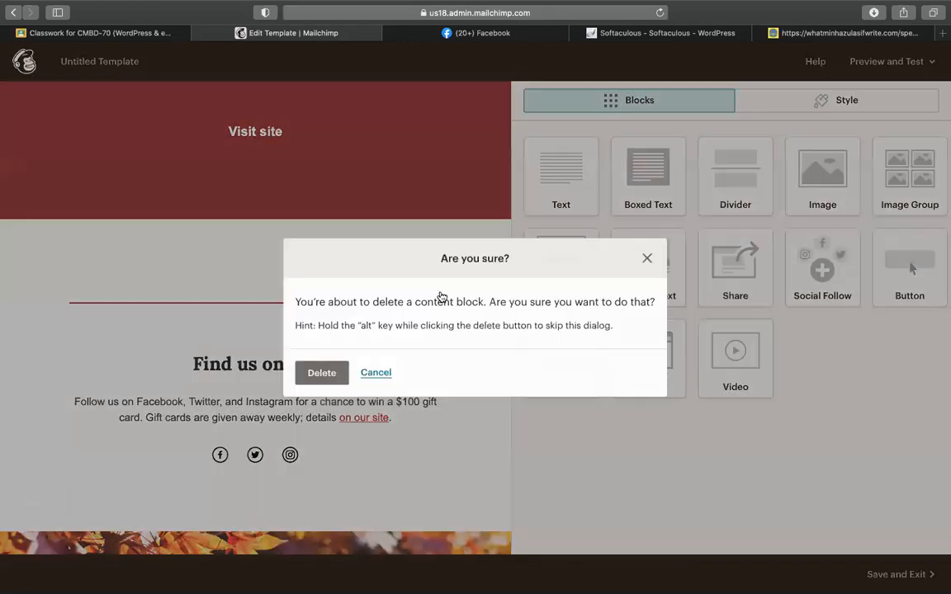
{"action": "left_click", "coordinate": [312, 374]}
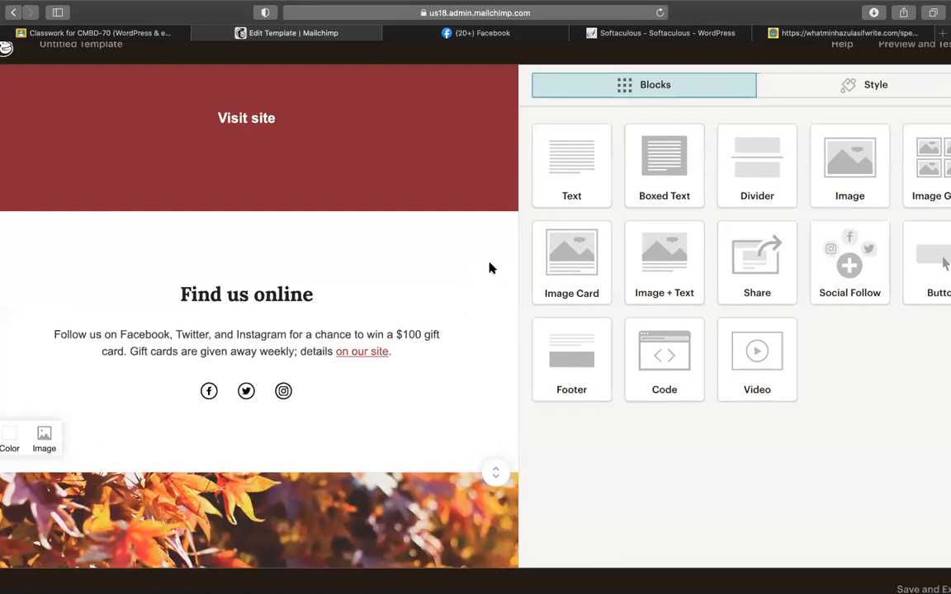
{"action": "scroll", "coordinate": [490, 269], "scroll_direction": "down", "scroll_amount": 3}
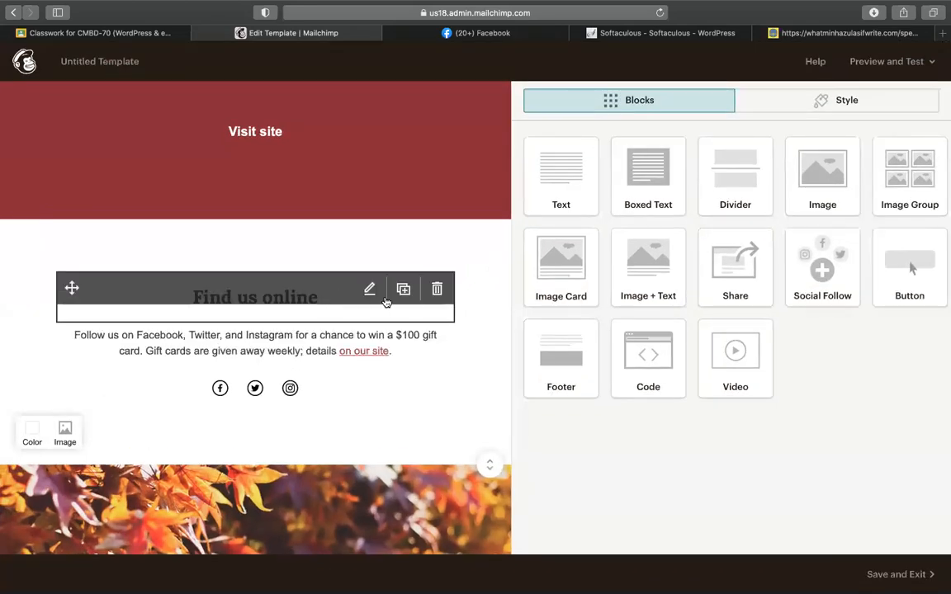
{"action": "scroll", "coordinate": [310, 403], "scroll_direction": "down", "scroll_amount": 5}
{"action": "scroll", "coordinate": [450, 348], "scroll_direction": "up", "scroll_amount": 3}
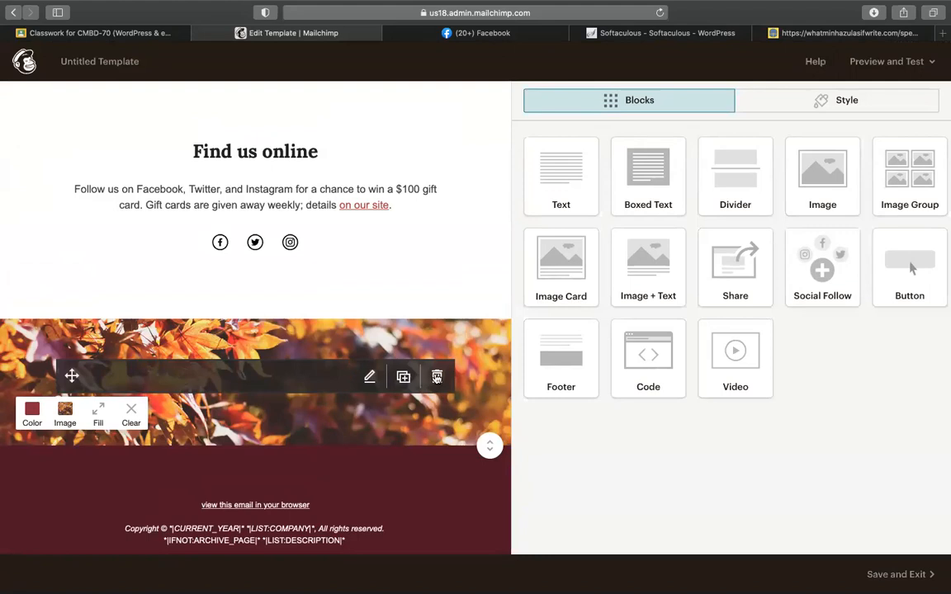
{"action": "left_click", "coordinate": [437, 377]}
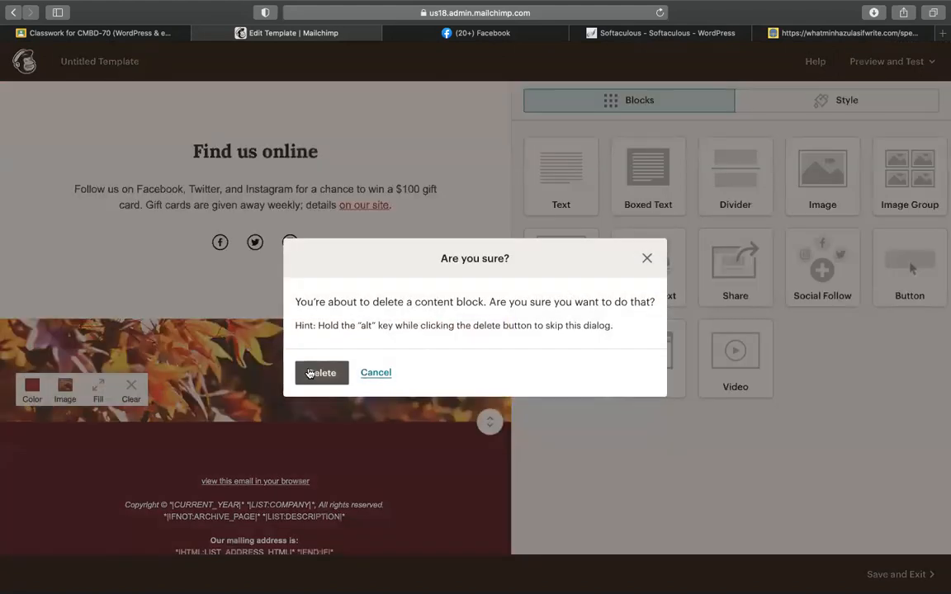
{"action": "left_click", "coordinate": [309, 373]}
{"action": "scroll", "coordinate": [419, 313], "scroll_direction": "up", "scroll_amount": 5}
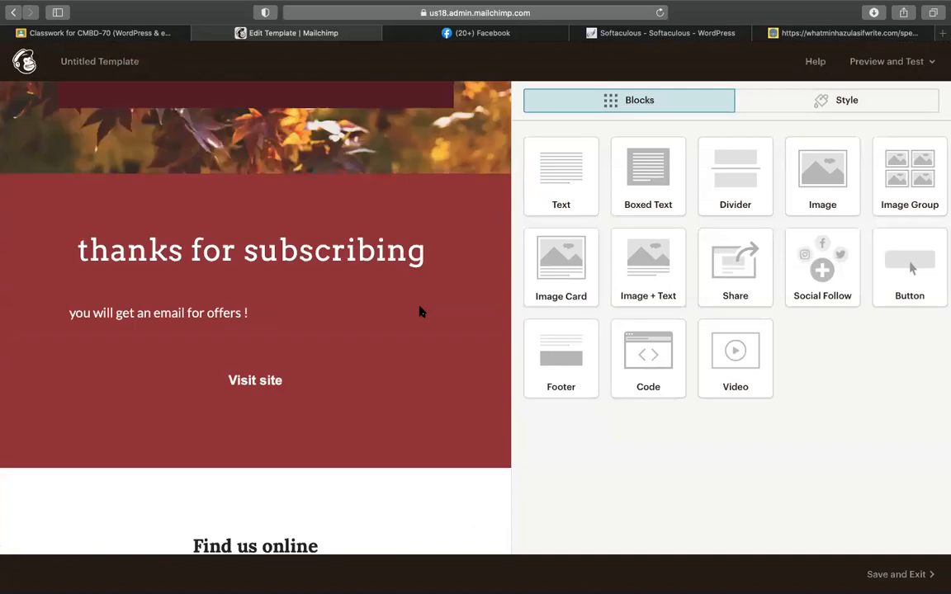
{"action": "scroll", "coordinate": [420, 312], "scroll_direction": "up", "scroll_amount": 3}
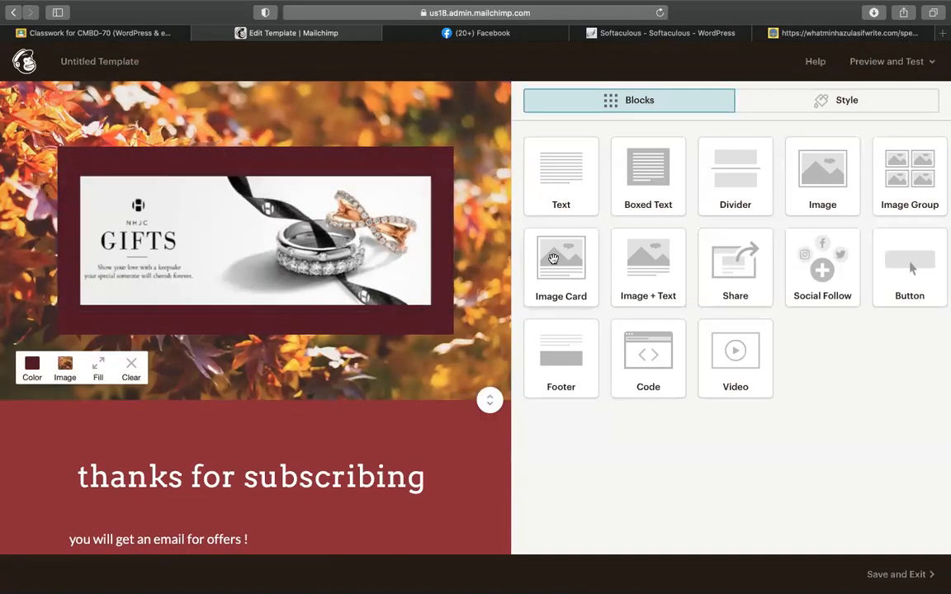
{"action": "scroll", "coordinate": [229, 453], "scroll_direction": "down", "scroll_amount": 3}
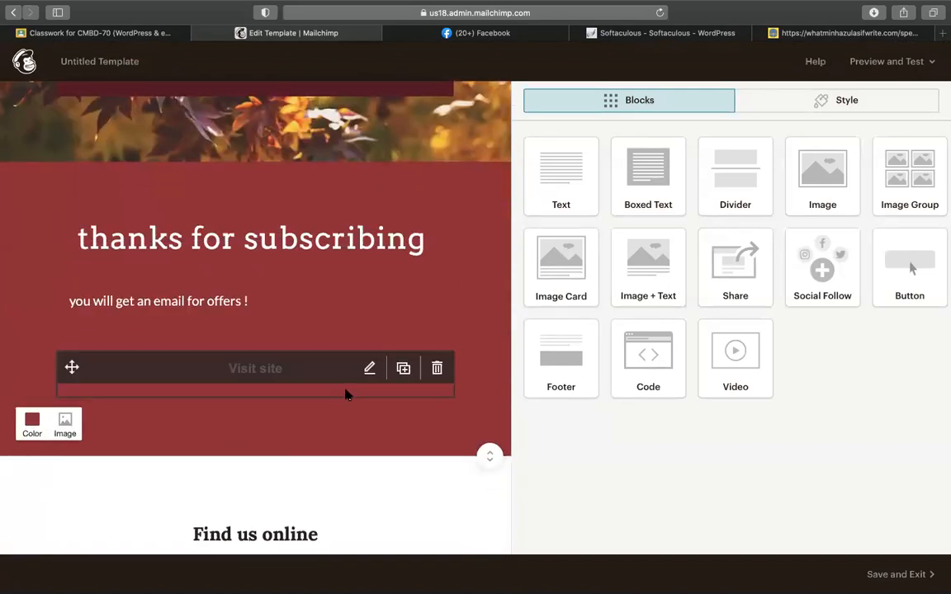
{"action": "scroll", "coordinate": [347, 395], "scroll_direction": "down", "scroll_amount": 1}
{"action": "scroll", "coordinate": [442, 308], "scroll_direction": "up", "scroll_amount": 4}
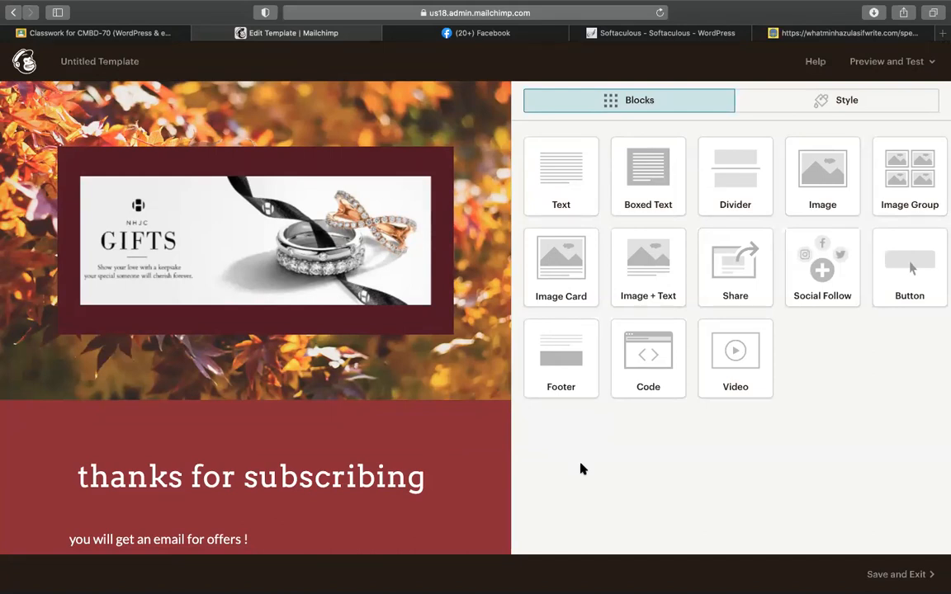
{"action": "mouse_move", "coordinate": [385, 459]}
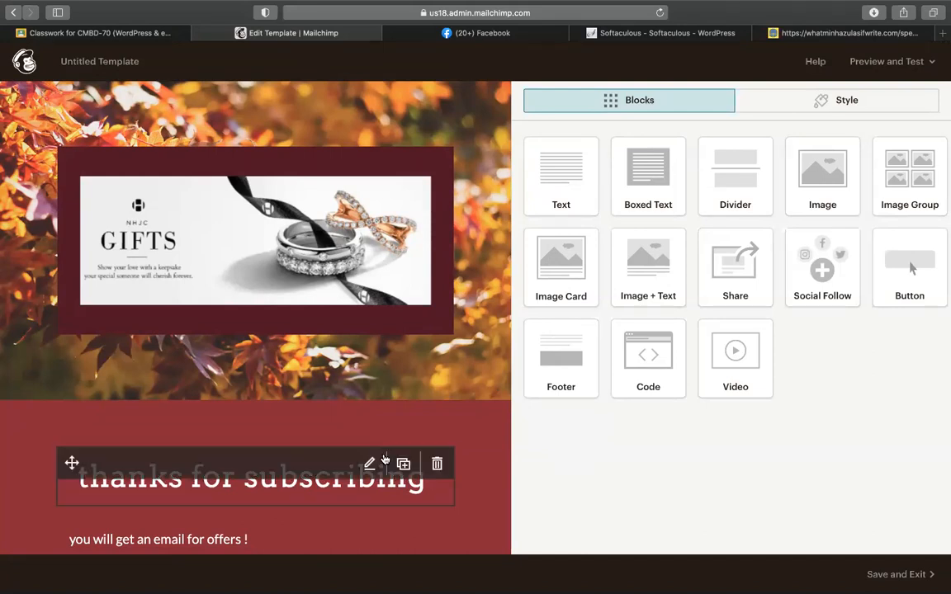
{"action": "scroll", "coordinate": [385, 459], "scroll_direction": "down", "scroll_amount": 5}
{"action": "scroll", "coordinate": [384, 459], "scroll_direction": "up", "scroll_amount": 4}
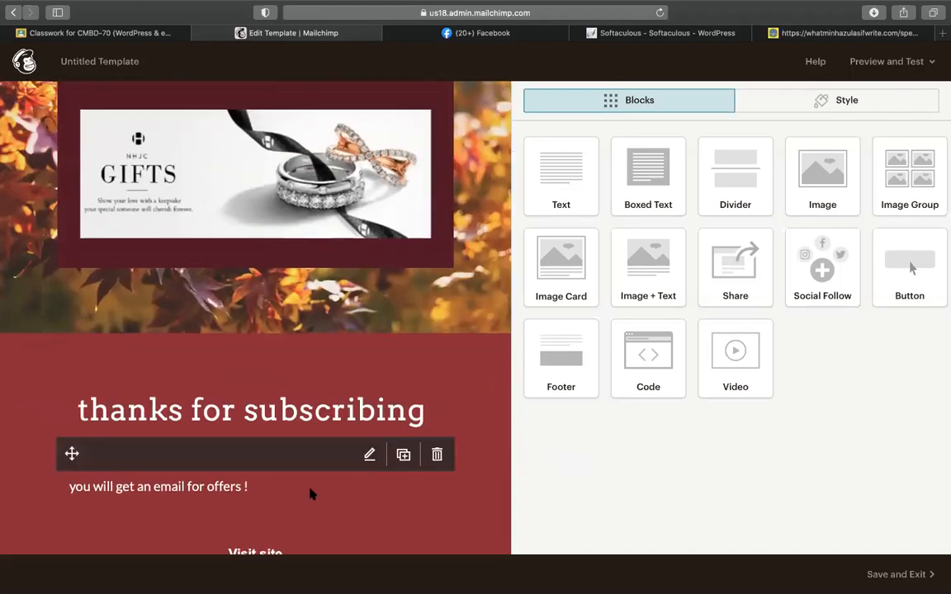
{"action": "scroll", "coordinate": [311, 493], "scroll_direction": "down", "scroll_amount": 1}
{"action": "scroll", "coordinate": [311, 493], "scroll_direction": "down", "scroll_amount": 1}
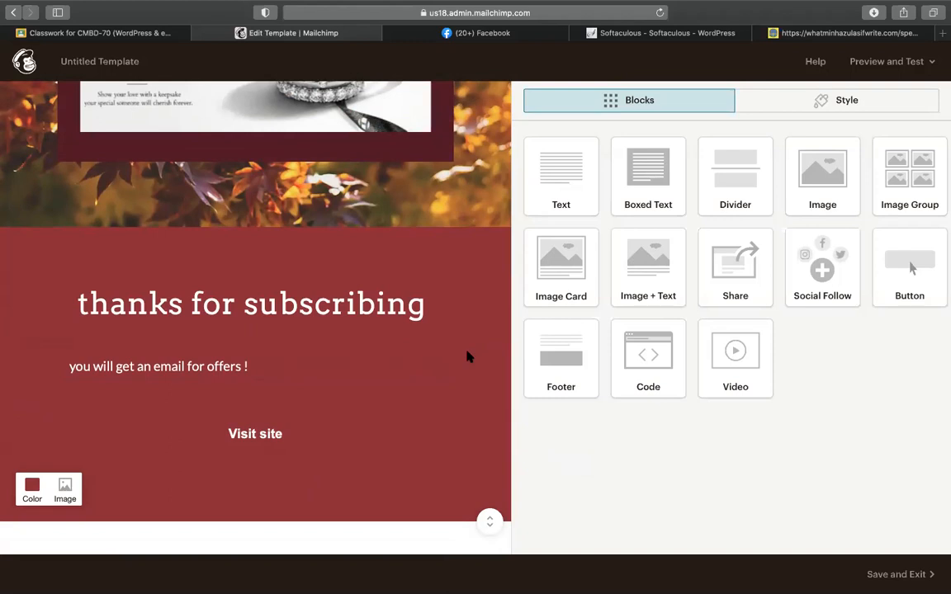
{"action": "scroll", "coordinate": [350, 418], "scroll_direction": "down", "scroll_amount": 3}
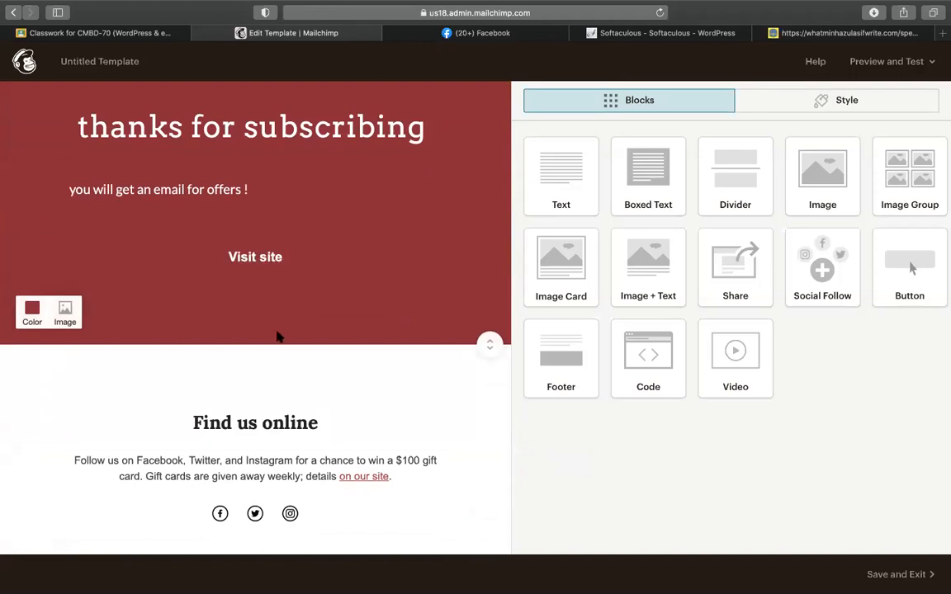
{"action": "scroll", "coordinate": [278, 330], "scroll_direction": "up", "scroll_amount": 6}
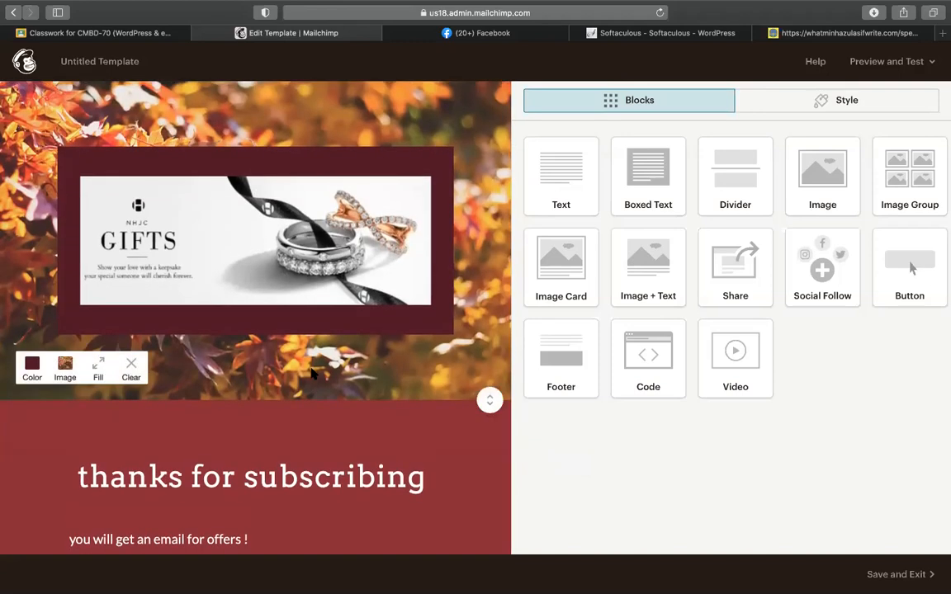
{"action": "scroll", "coordinate": [313, 374], "scroll_direction": "down", "scroll_amount": 12}
{"action": "scroll", "coordinate": [312, 374], "scroll_direction": "up", "scroll_amount": 11}
{"action": "scroll", "coordinate": [312, 374], "scroll_direction": "up", "scroll_amount": 2}
{"action": "scroll", "coordinate": [201, 453], "scroll_direction": "down", "scroll_amount": 5}
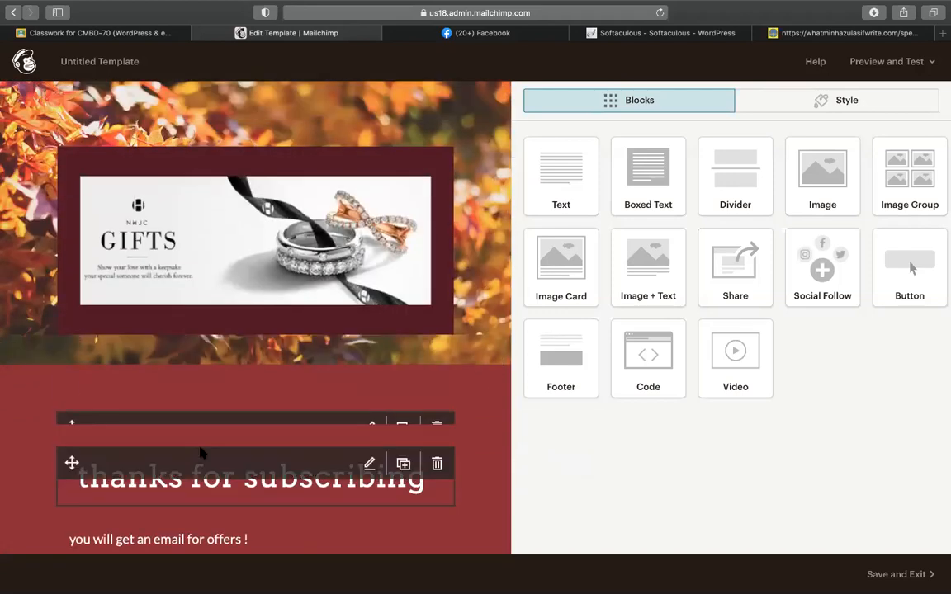
{"action": "scroll", "coordinate": [201, 452], "scroll_direction": "up", "scroll_amount": 5}
{"action": "scroll", "coordinate": [201, 452], "scroll_direction": "down", "scroll_amount": 1}
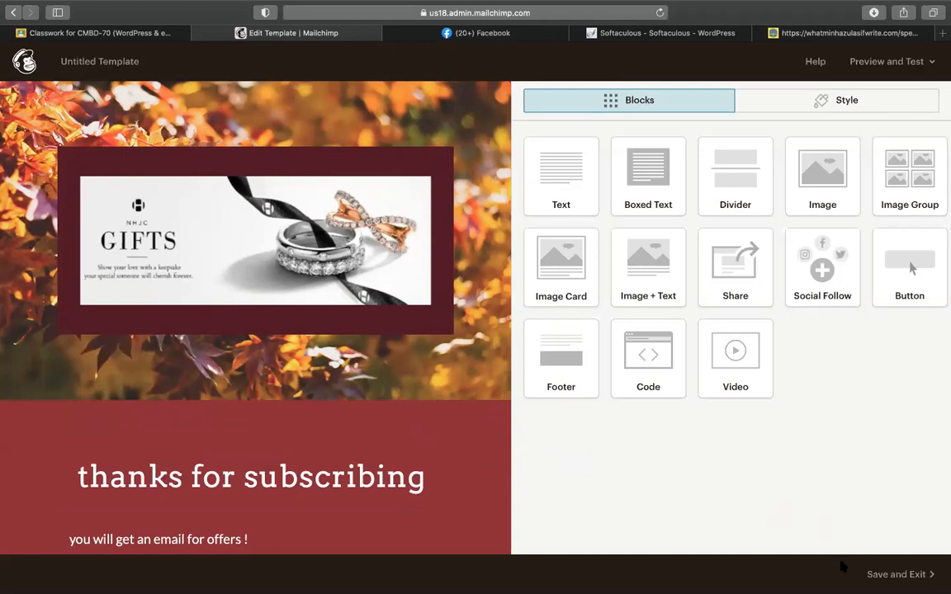
Step: Save and exit, naming the template 'subscriber automation'
{"action": "left_click", "coordinate": [911, 576]}
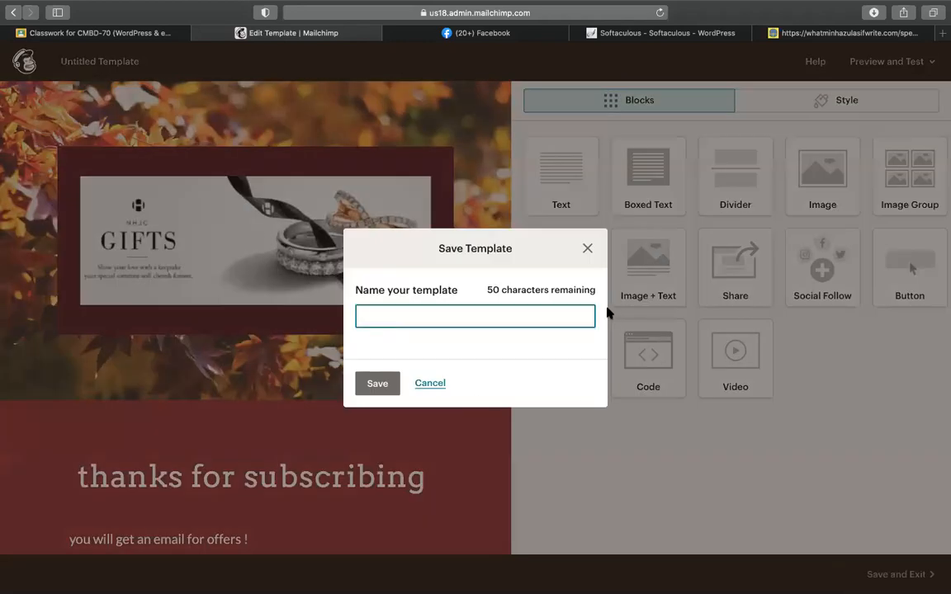
{"action": "type", "text": "subscriber automation"}
{"action": "left_click", "coordinate": [365, 389]}
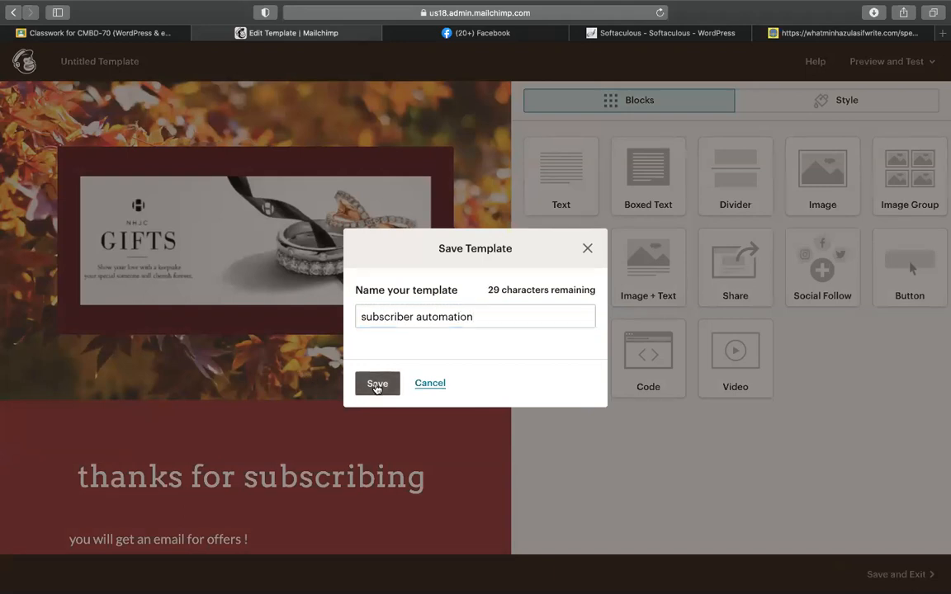
{"action": "left_click", "coordinate": [376, 386]}
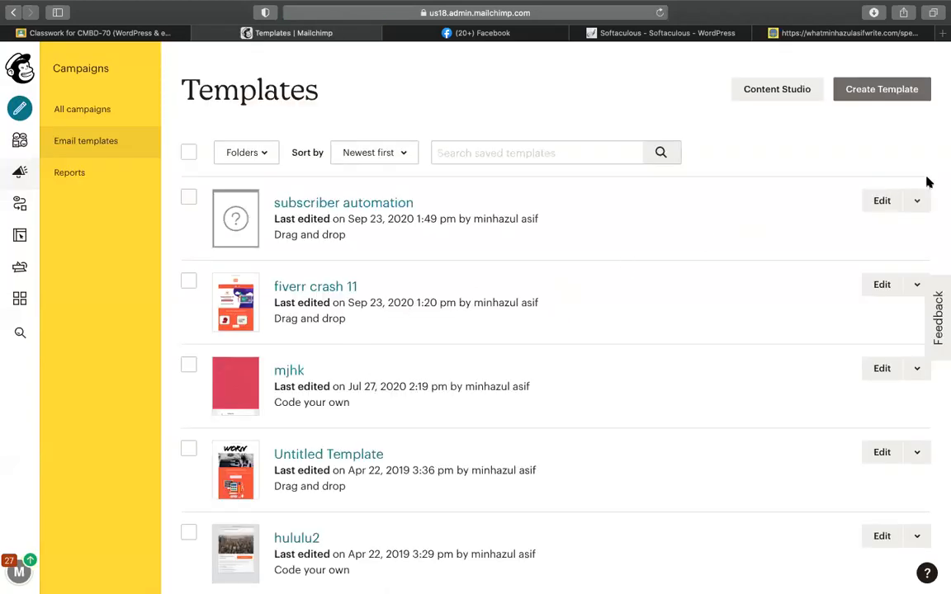
Step: Create a campaign from 'subscriber automation' with recipients set to the Codemanbd 1000 celebrations audience
{"action": "left_click", "coordinate": [916, 201]}
{"action": "left_click", "coordinate": [813, 232]}
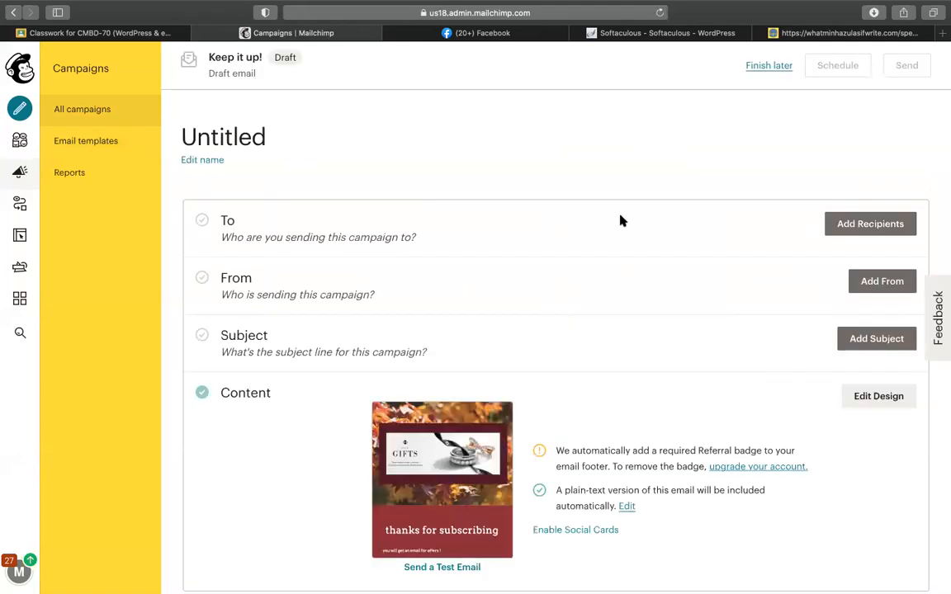
{"action": "left_click", "coordinate": [889, 223]}
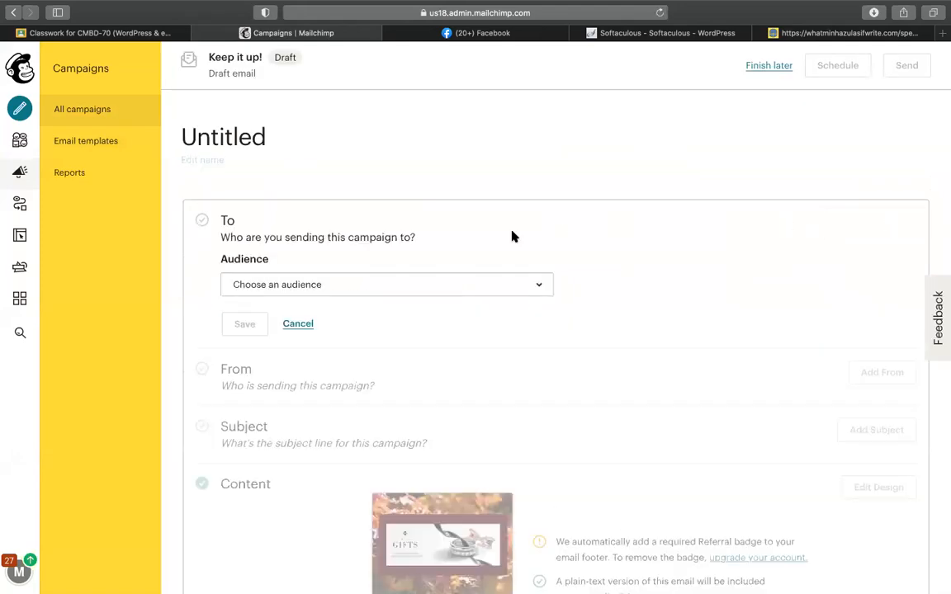
{"action": "left_click", "coordinate": [292, 287]}
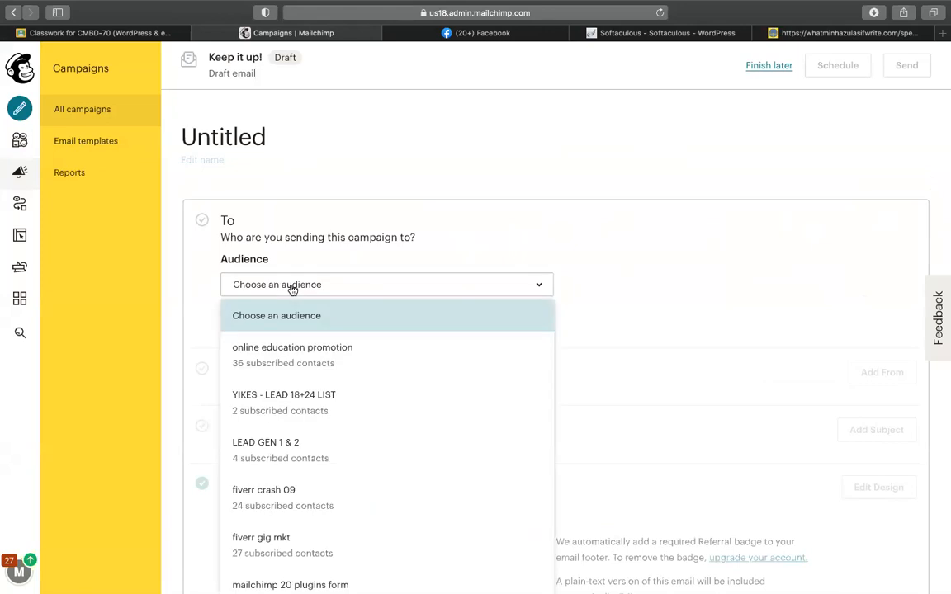
{"action": "left_click", "coordinate": [524, 229]}
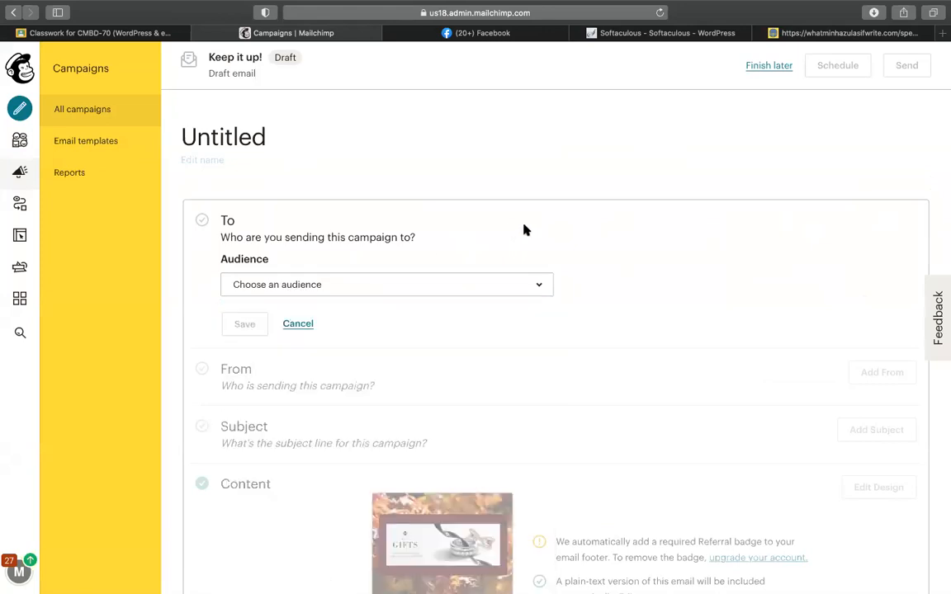
{"action": "left_click", "coordinate": [365, 280]}
{"action": "scroll", "coordinate": [295, 357], "scroll_direction": "down", "scroll_amount": 5}
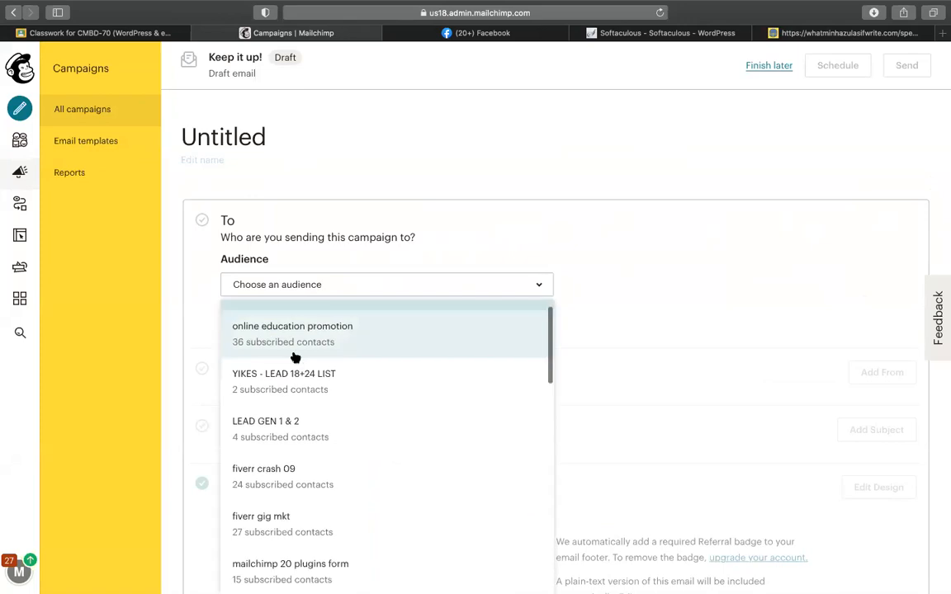
{"action": "scroll", "coordinate": [311, 386], "scroll_direction": "down", "scroll_amount": 3}
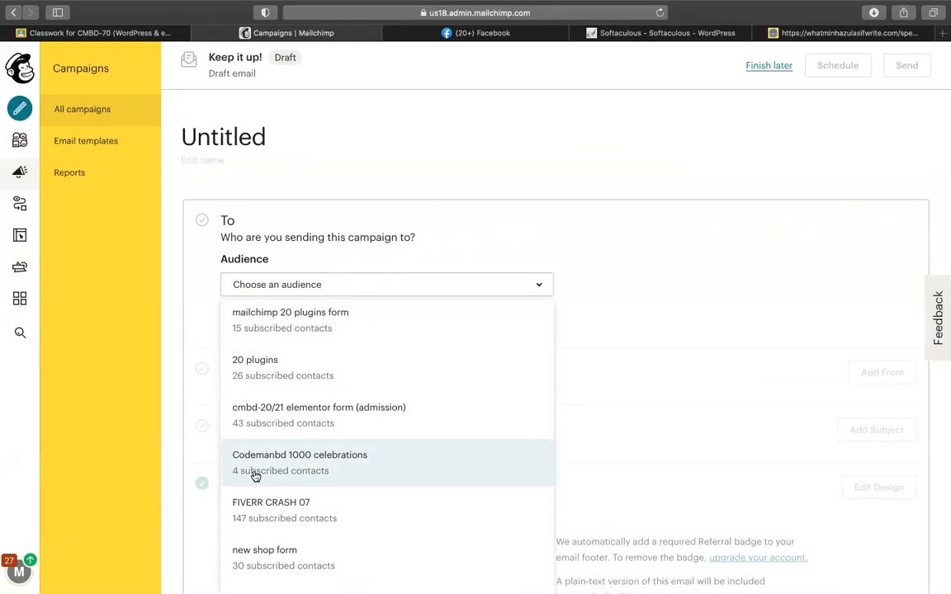
{"action": "left_click", "coordinate": [255, 477]}
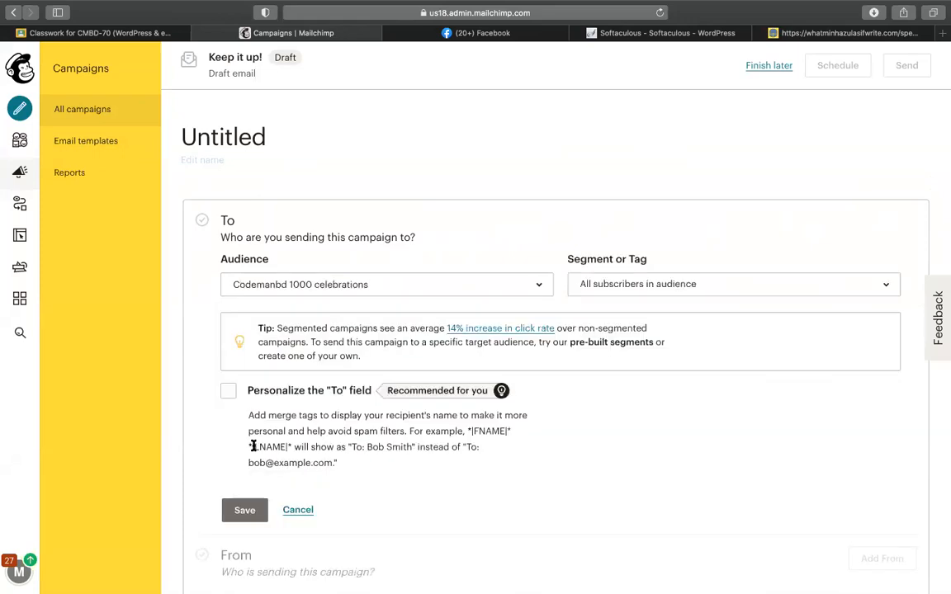
{"action": "scroll", "coordinate": [273, 398], "scroll_direction": "down", "scroll_amount": 1}
{"action": "left_click", "coordinate": [236, 486]}
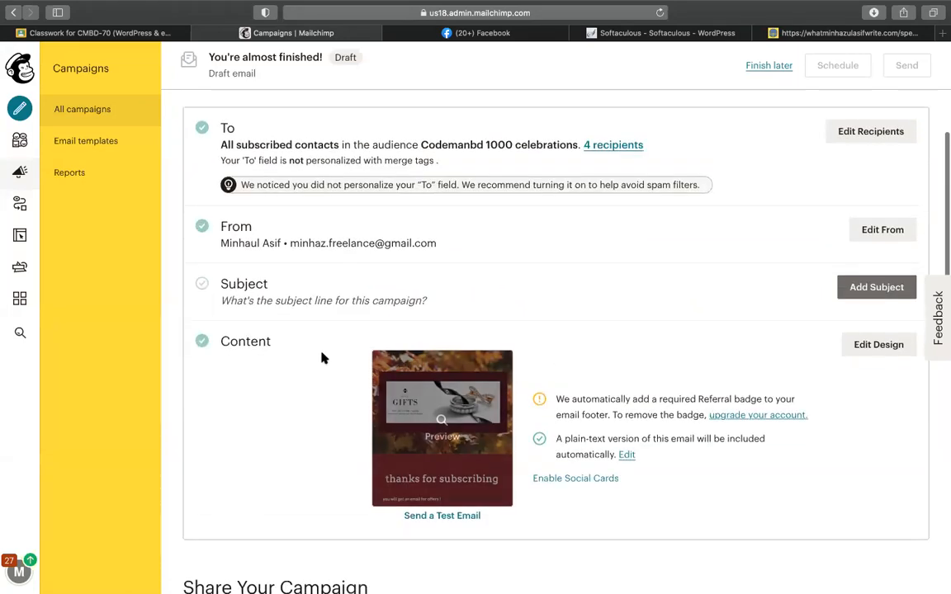
Step: Set the subject 'thanks for subscribing' and send the campaign now to the 4 subscribers
{"action": "left_click", "coordinate": [872, 287]}
{"action": "left_click", "coordinate": [294, 368]}
{"action": "type", "text": "thanks "}
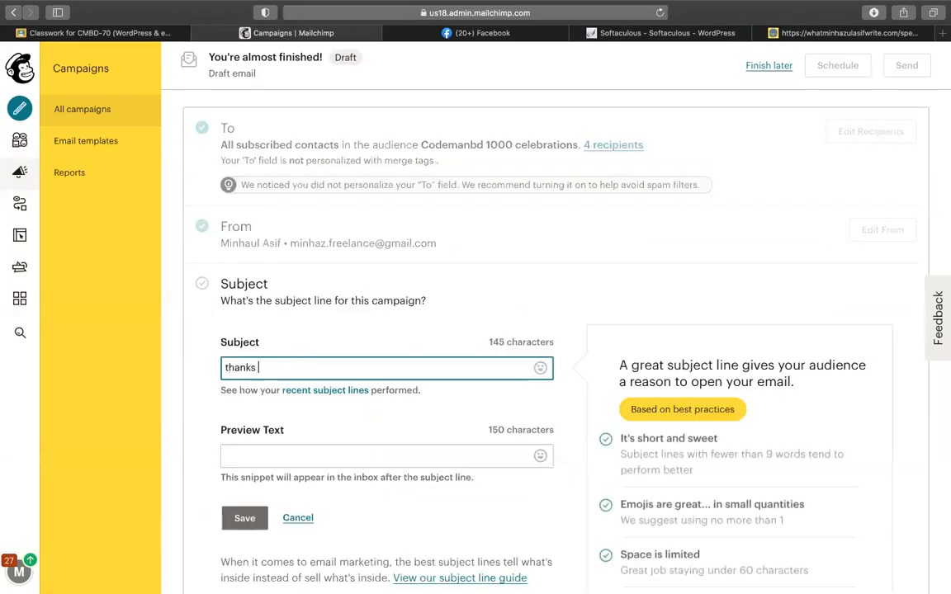
{"action": "type", "text": "for sub"}
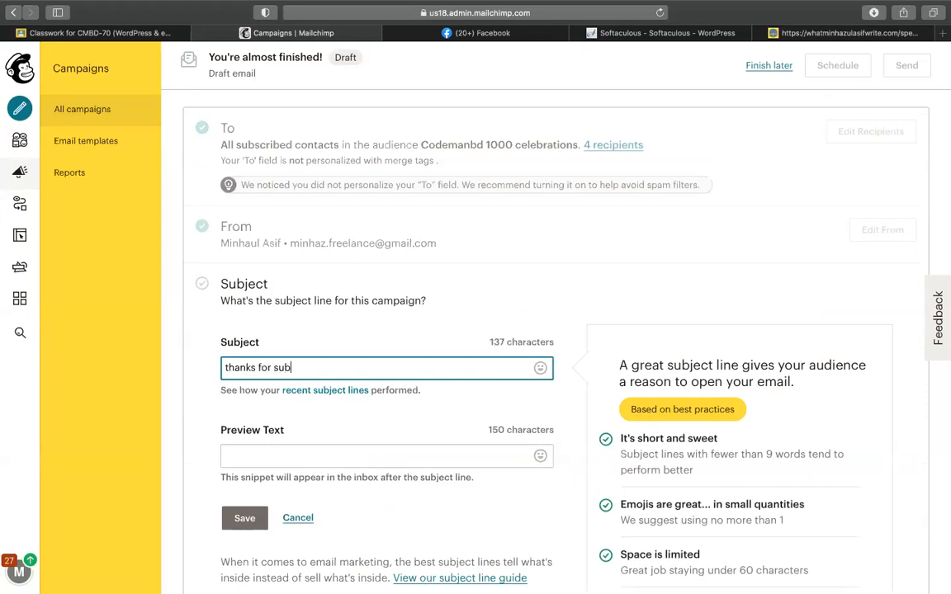
{"action": "type", "text": "scribing"}
{"action": "scroll", "coordinate": [410, 357], "scroll_direction": "down", "scroll_amount": 2}
{"action": "type", "text": "."}
{"action": "key", "text": "Return"}
{"action": "scroll", "coordinate": [430, 353], "scroll_direction": "up", "scroll_amount": 5}
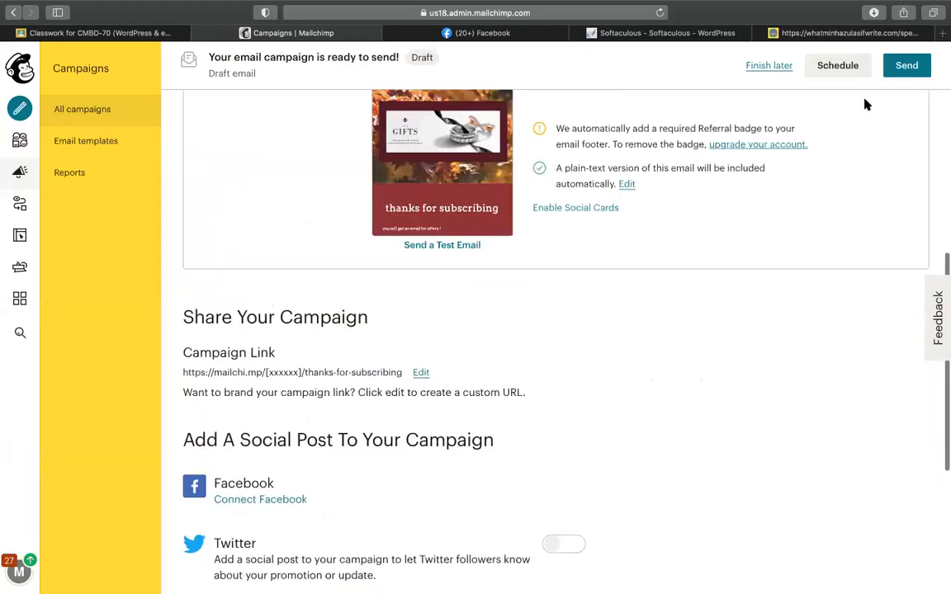
{"action": "left_click", "coordinate": [907, 66]}
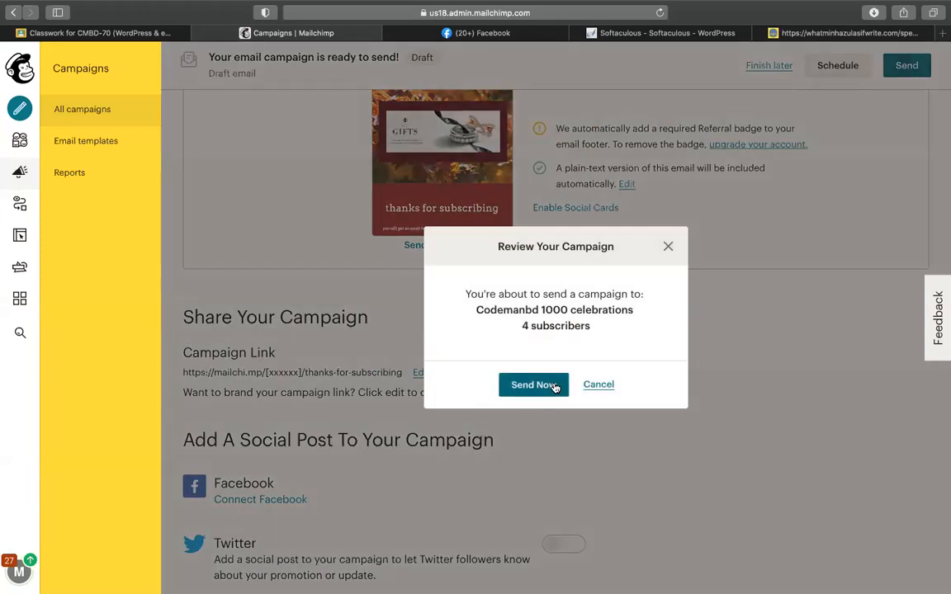
{"action": "left_click", "coordinate": [505, 384]}
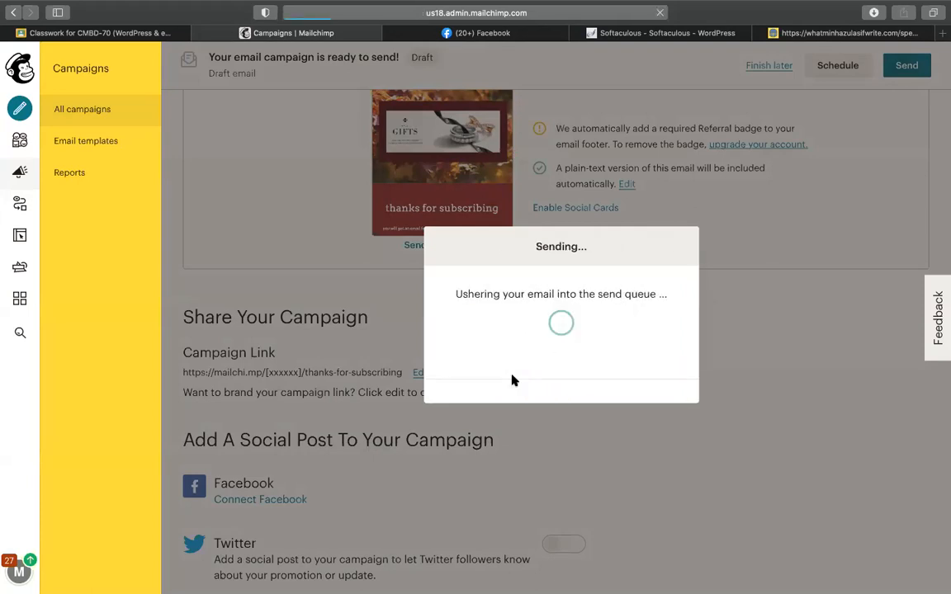
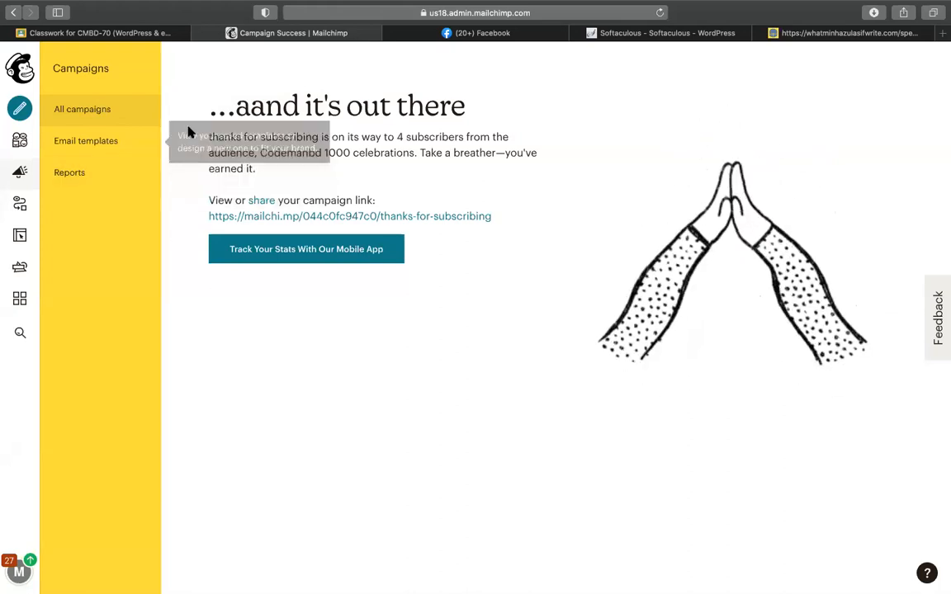
Step: Return to All campaigns and locate the 'thanks for subscribing' campaign in the list
{"action": "left_click", "coordinate": [120, 112]}
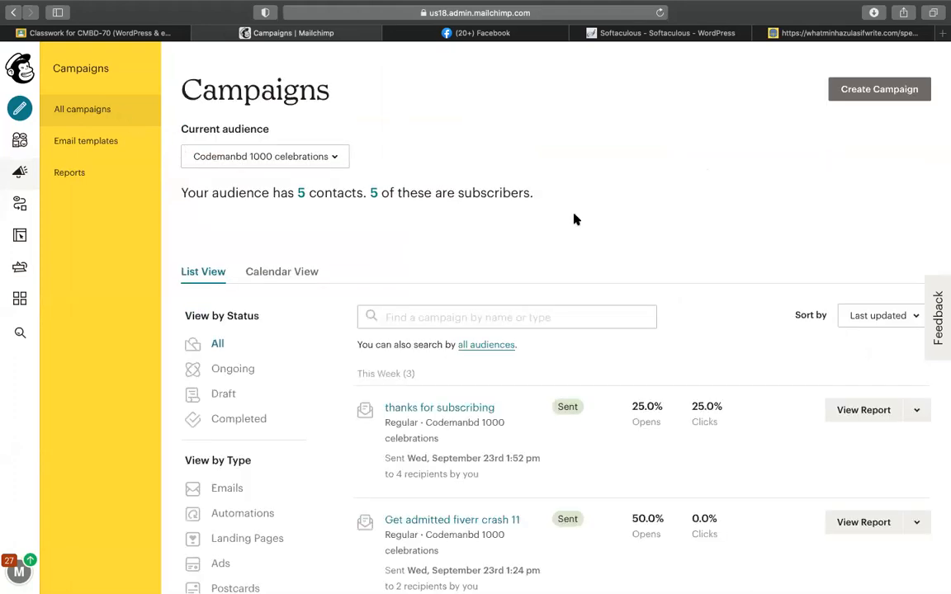
{"action": "scroll", "coordinate": [628, 229], "scroll_direction": "down", "scroll_amount": 2}
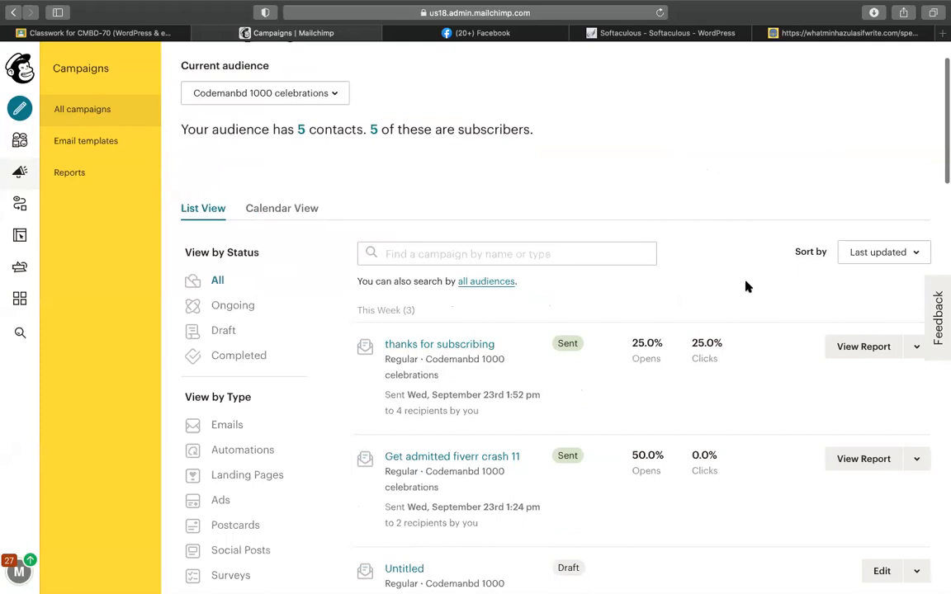
{"action": "left_click", "coordinate": [921, 358]}
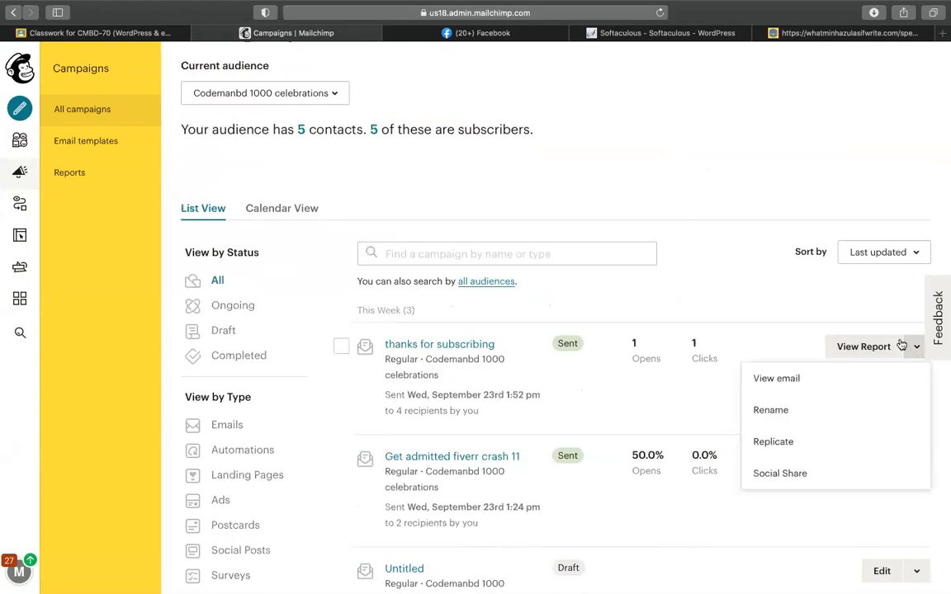
{"action": "left_click", "coordinate": [749, 167]}
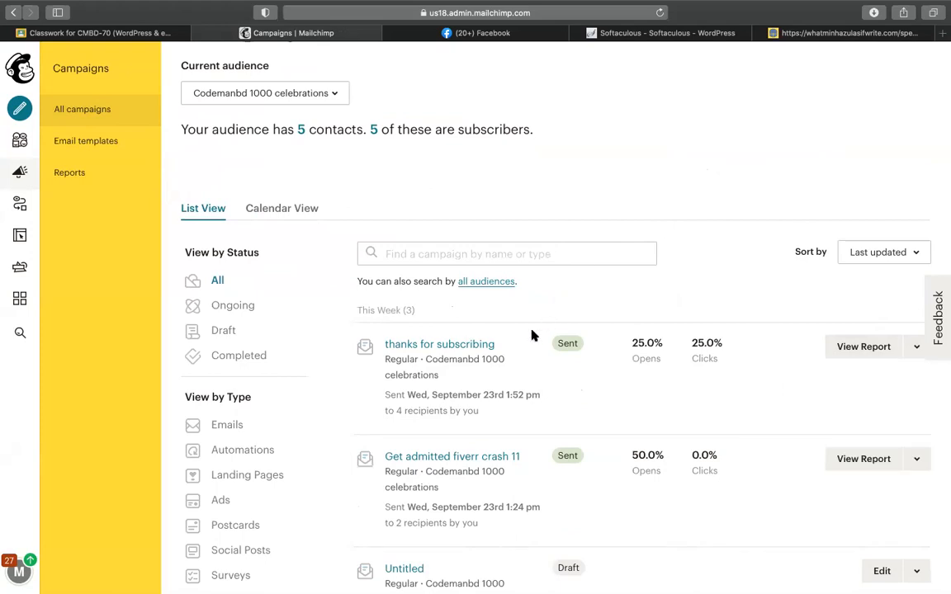
Step: Open the 'thanks for subscribing' campaign overview and review its email design
{"action": "left_click", "coordinate": [481, 349]}
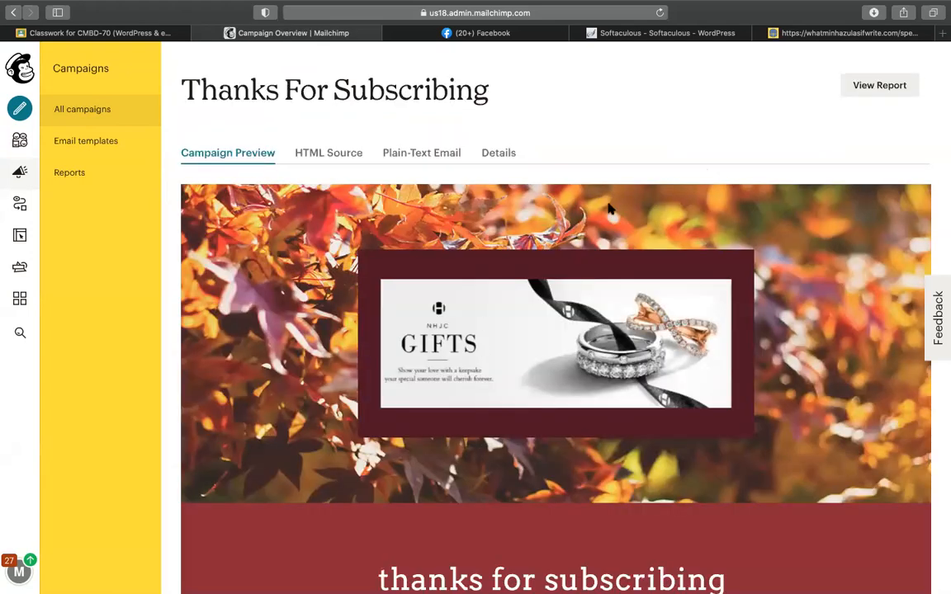
{"action": "scroll", "coordinate": [649, 142], "scroll_direction": "down", "scroll_amount": 15}
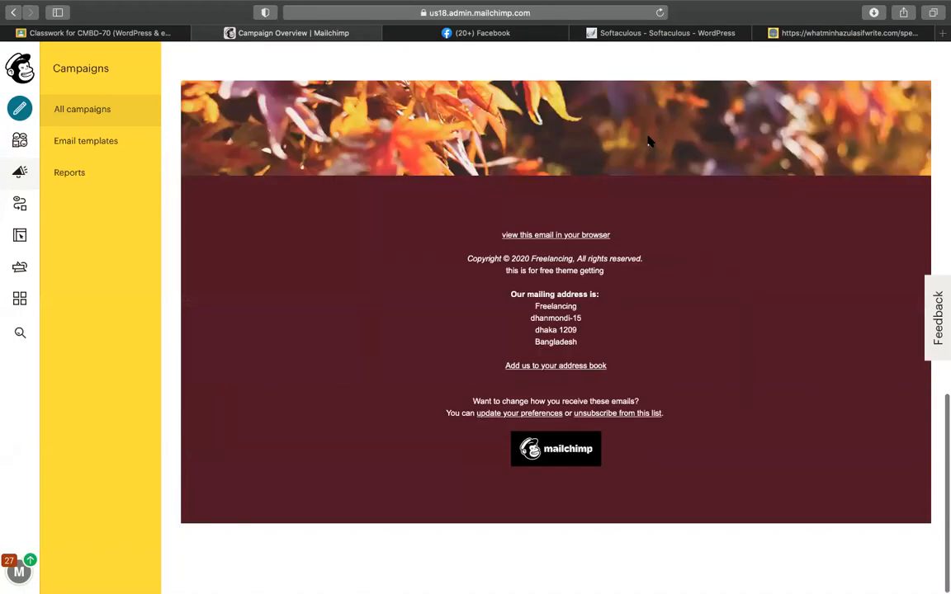
{"action": "scroll", "coordinate": [649, 142], "scroll_direction": "up", "scroll_amount": 15}
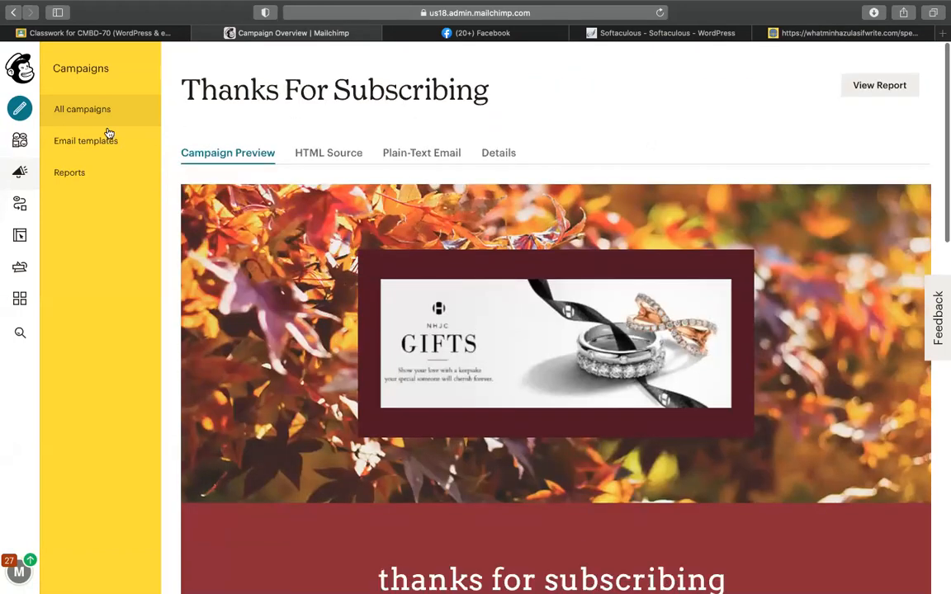
{"action": "double_click", "coordinate": [204, 85]}
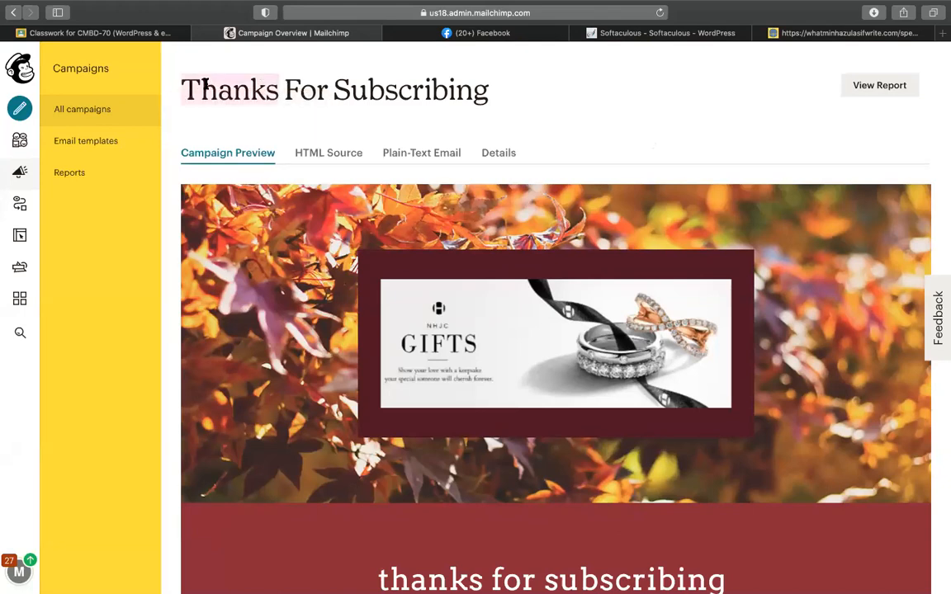
Step: Create an Untitled draft campaign from the 'subscriber automation' email template and review its content
{"action": "left_click", "coordinate": [113, 137]}
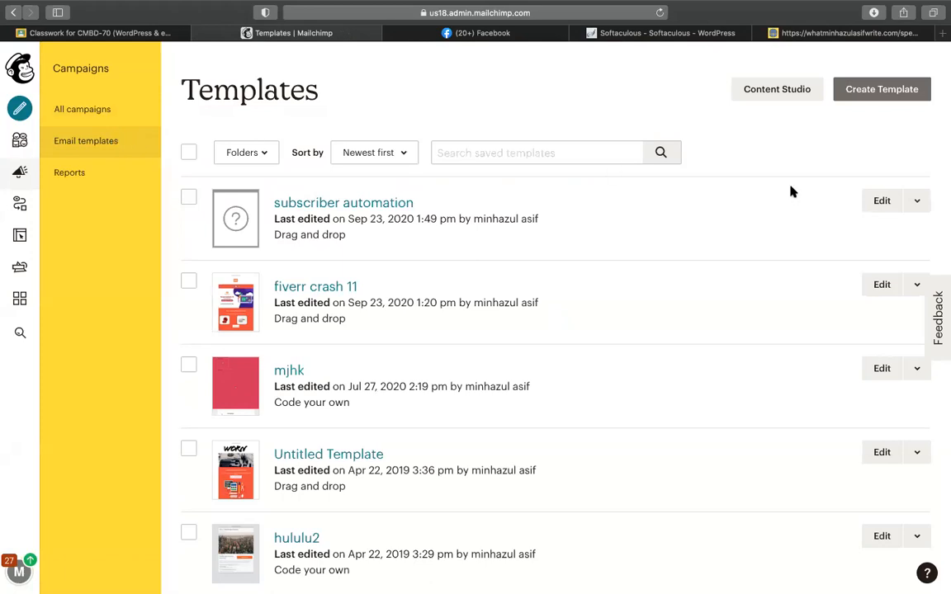
{"action": "left_click", "coordinate": [909, 204]}
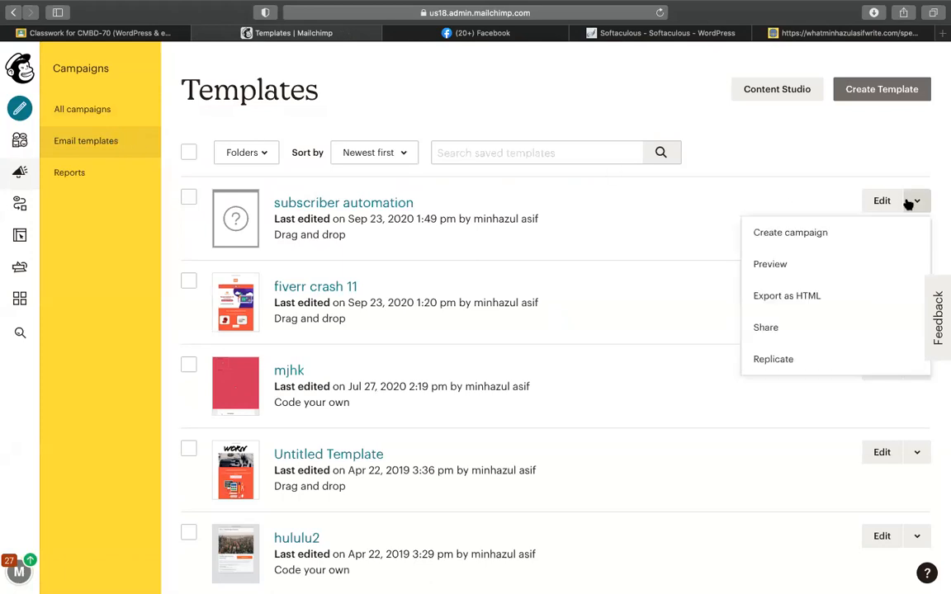
{"action": "left_click", "coordinate": [834, 231]}
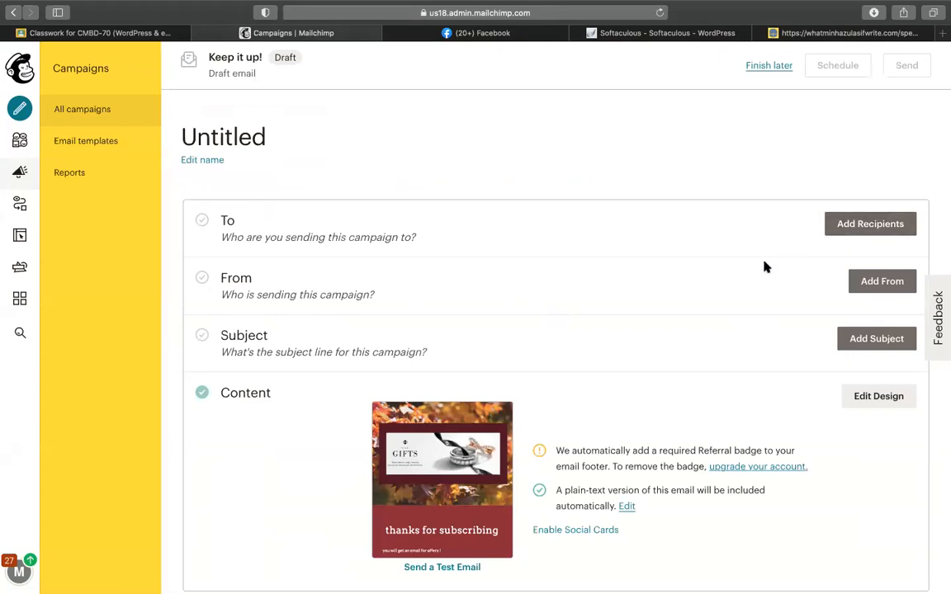
{"action": "scroll", "coordinate": [766, 267], "scroll_direction": "down", "scroll_amount": 4}
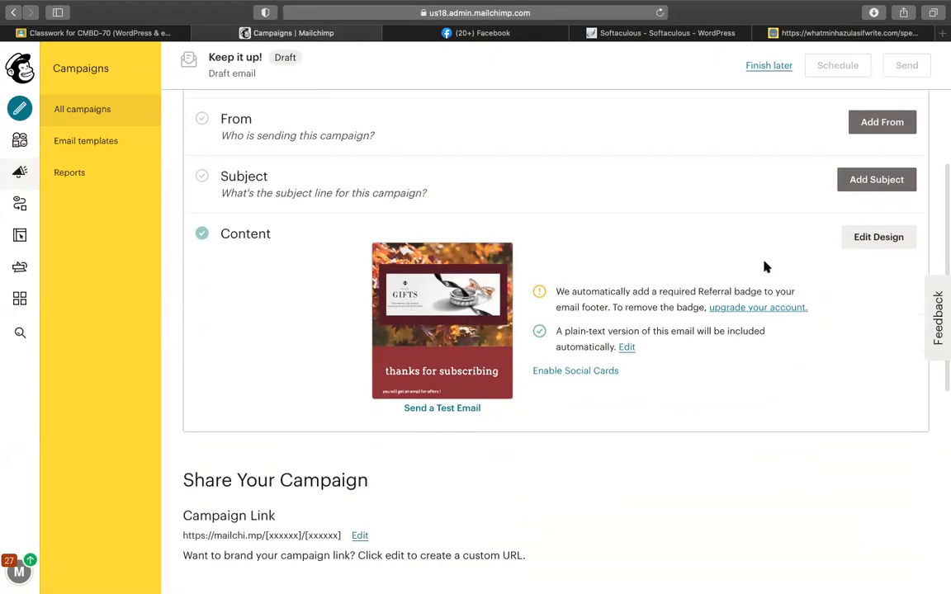
{"action": "scroll", "coordinate": [765, 267], "scroll_direction": "up", "scroll_amount": 4}
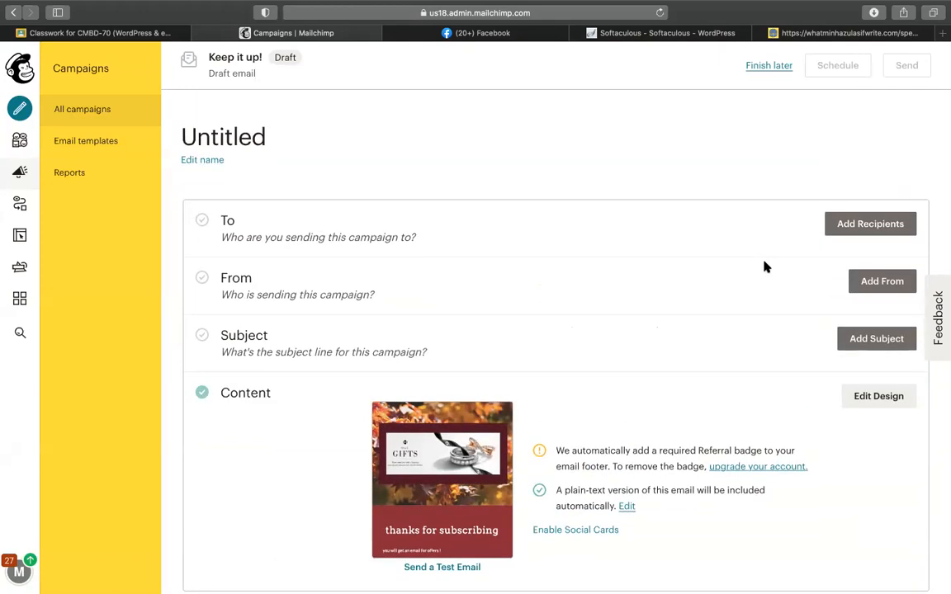
{"action": "scroll", "coordinate": [765, 267], "scroll_direction": "down", "scroll_amount": 5}
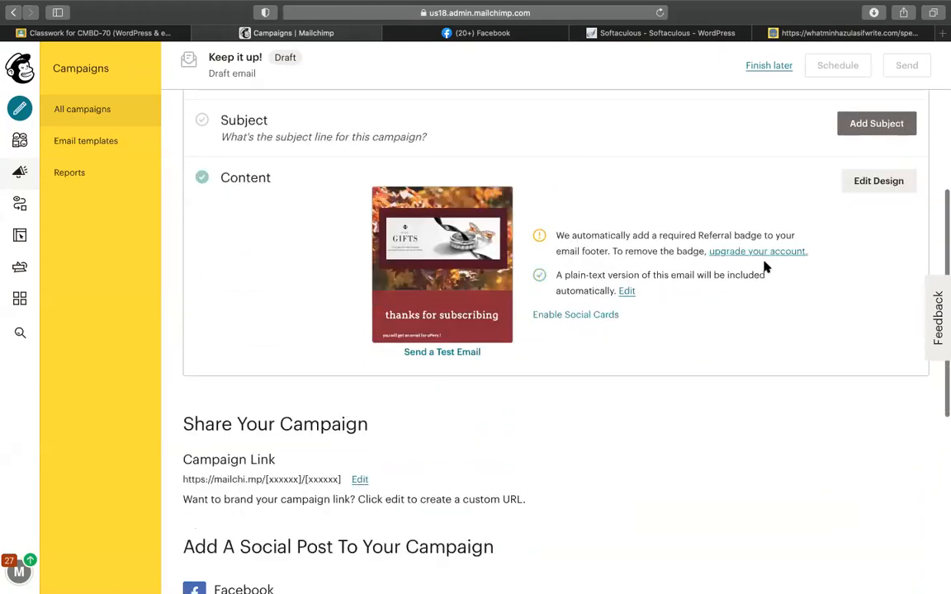
{"action": "scroll", "coordinate": [765, 266], "scroll_direction": "down", "scroll_amount": 2}
{"action": "scroll", "coordinate": [766, 267], "scroll_direction": "up", "scroll_amount": 6}
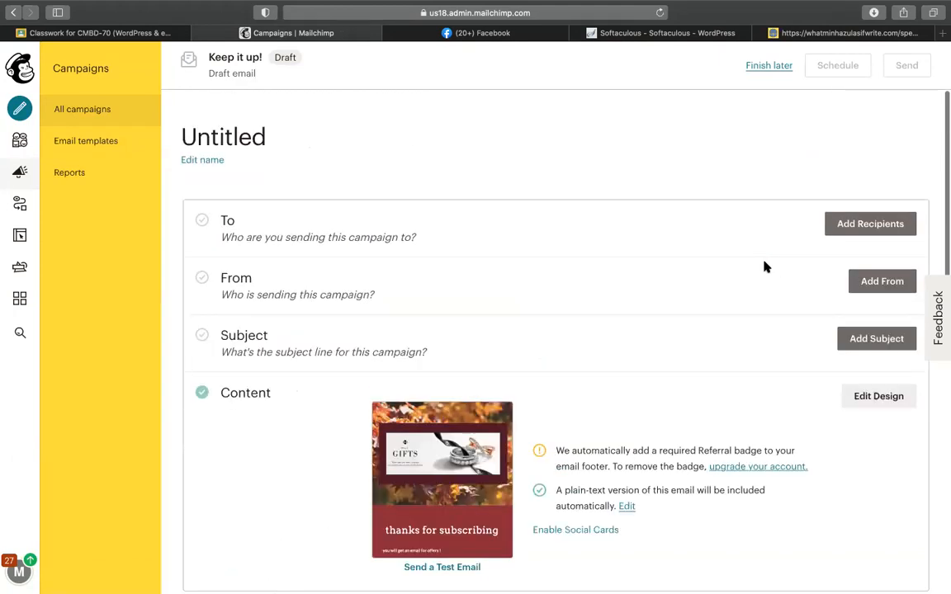
Step: Set the draft's recipients to the Codemanbd 1000 celebrations audience, 5 subscribed contacts
{"action": "left_click", "coordinate": [836, 228]}
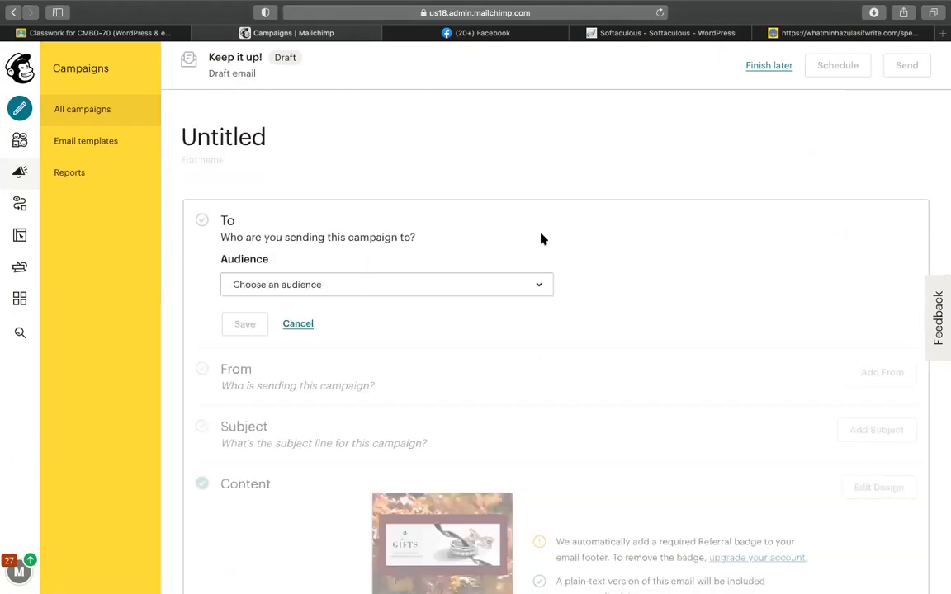
{"action": "left_click", "coordinate": [413, 285]}
{"action": "scroll", "coordinate": [358, 433], "scroll_direction": "down", "scroll_amount": 4}
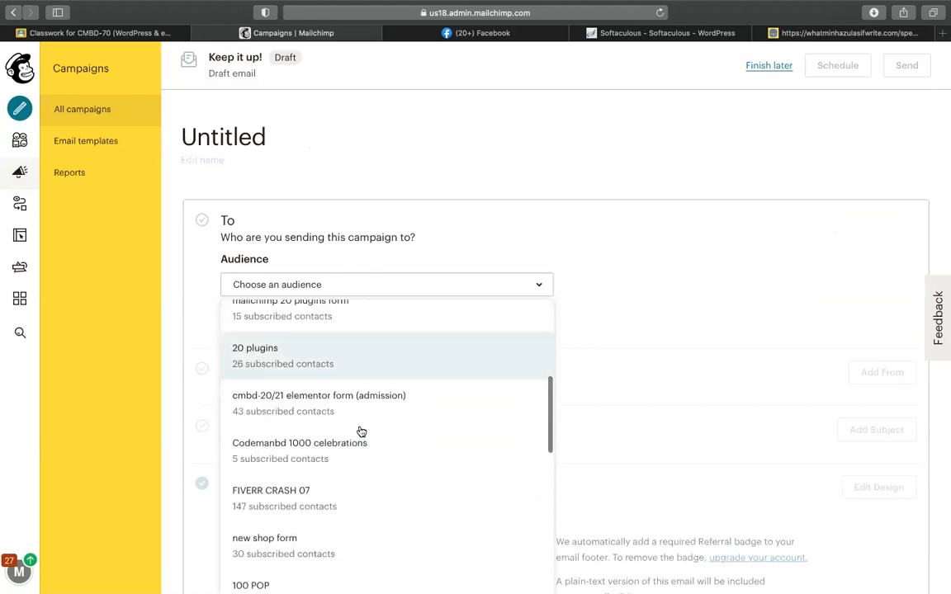
{"action": "left_click", "coordinate": [361, 433]}
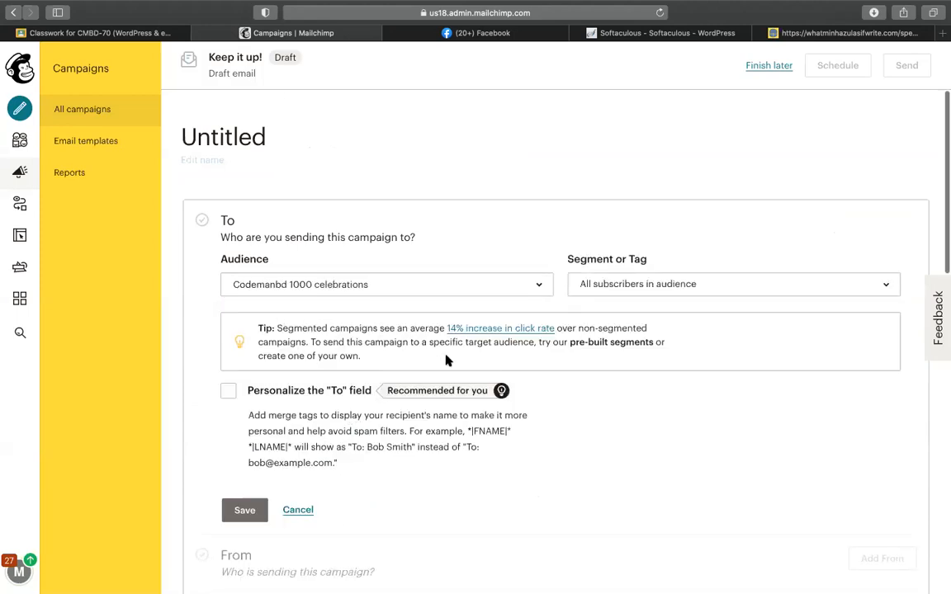
{"action": "scroll", "coordinate": [250, 388], "scroll_direction": "down", "scroll_amount": 2}
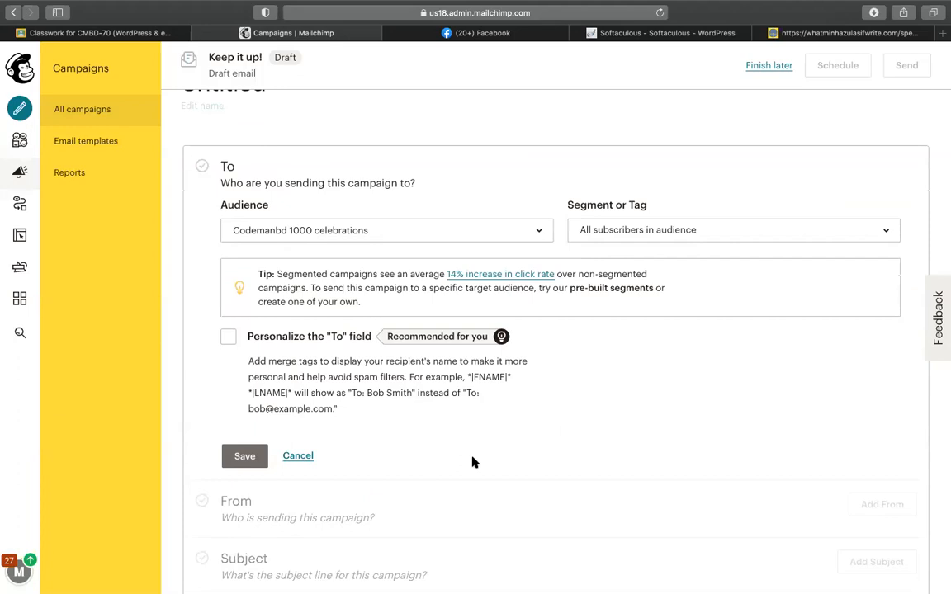
{"action": "left_click", "coordinate": [261, 460]}
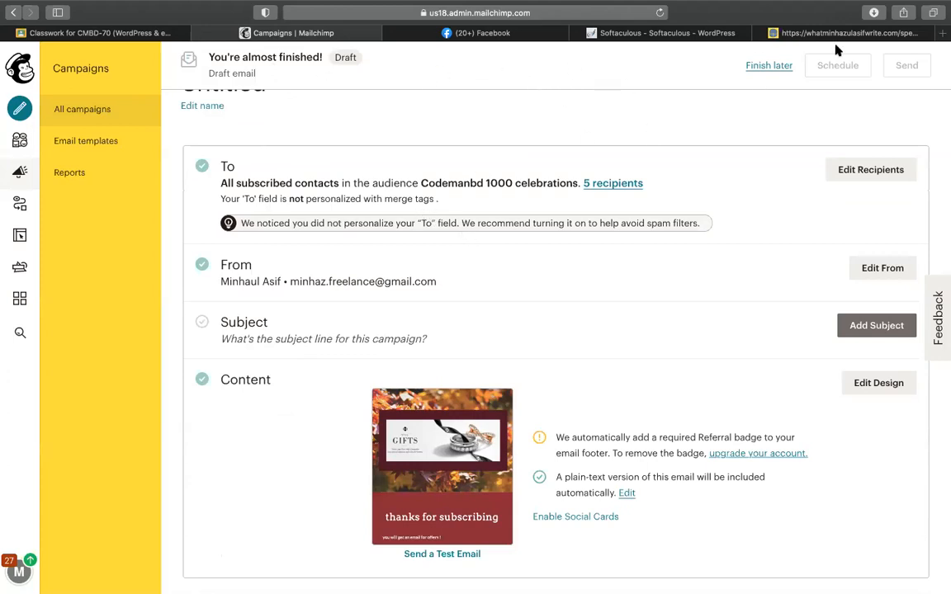
Step: Load the Gmail inbox in the browser
{"action": "left_click", "coordinate": [772, 35]}
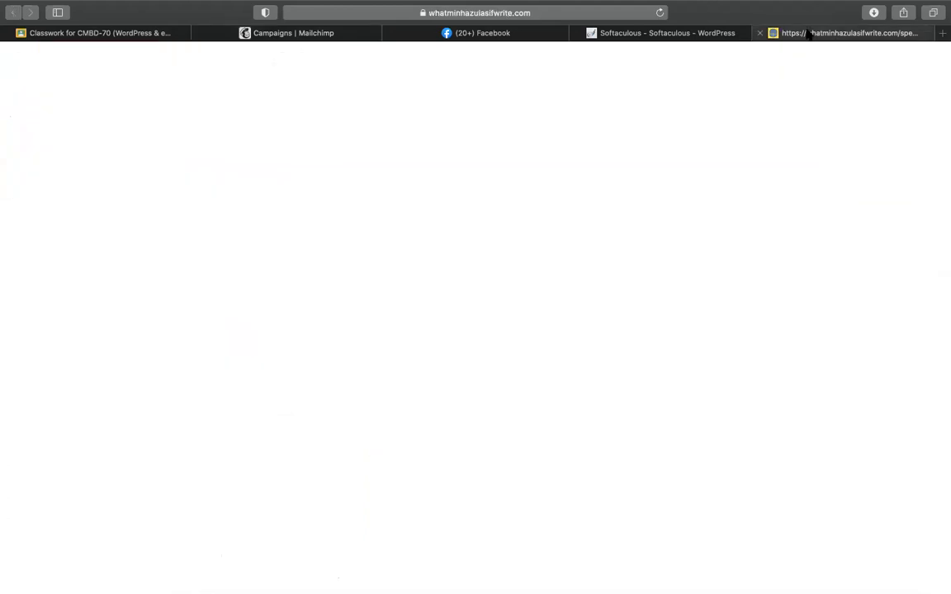
{"action": "left_click", "coordinate": [533, 13]}
{"action": "type", "text": "g"}
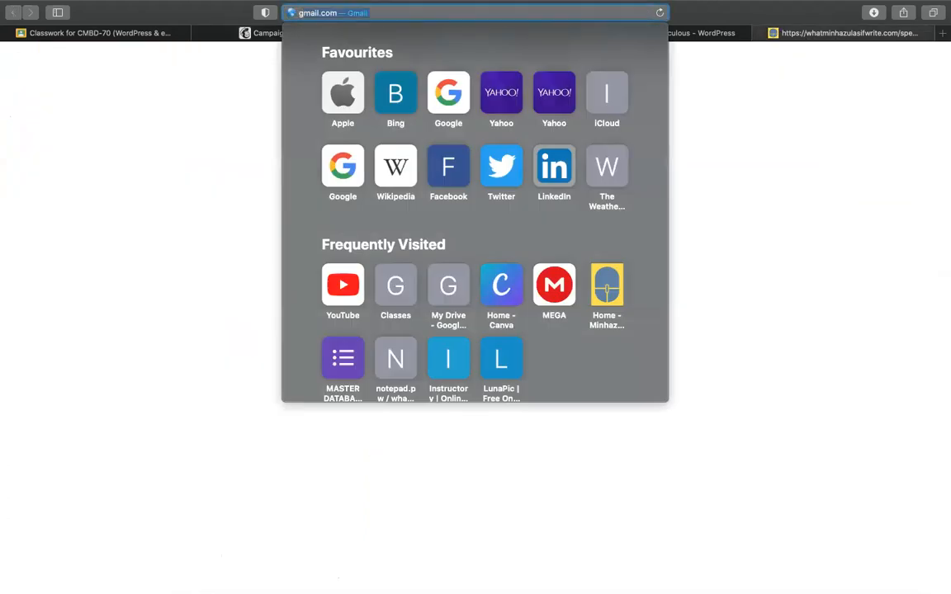
{"action": "key", "text": "BackSpace"}
{"action": "type", "text": "g"}
{"action": "key", "text": "Return"}
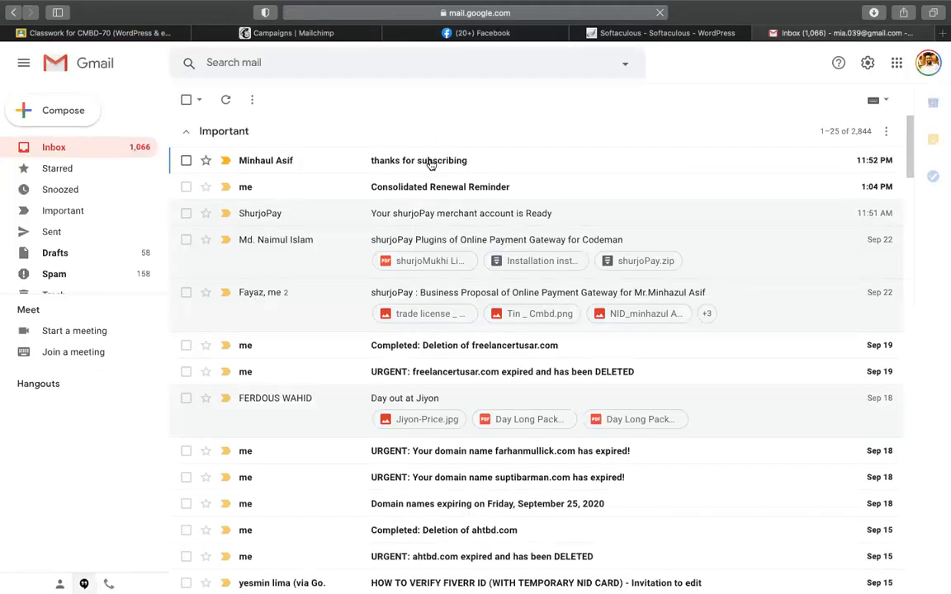
Step: Open and read the received 'thanks for subscribing' email
{"action": "left_click", "coordinate": [430, 162]}
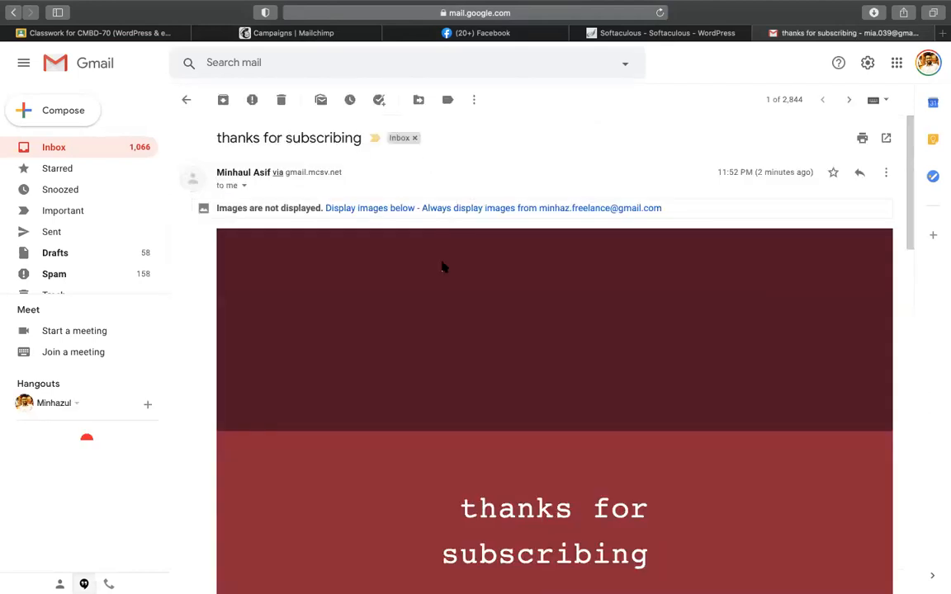
{"action": "scroll", "coordinate": [442, 265], "scroll_direction": "down", "scroll_amount": 10}
{"action": "scroll", "coordinate": [442, 265], "scroll_direction": "down", "scroll_amount": 3}
{"action": "scroll", "coordinate": [442, 265], "scroll_direction": "up", "scroll_amount": 12}
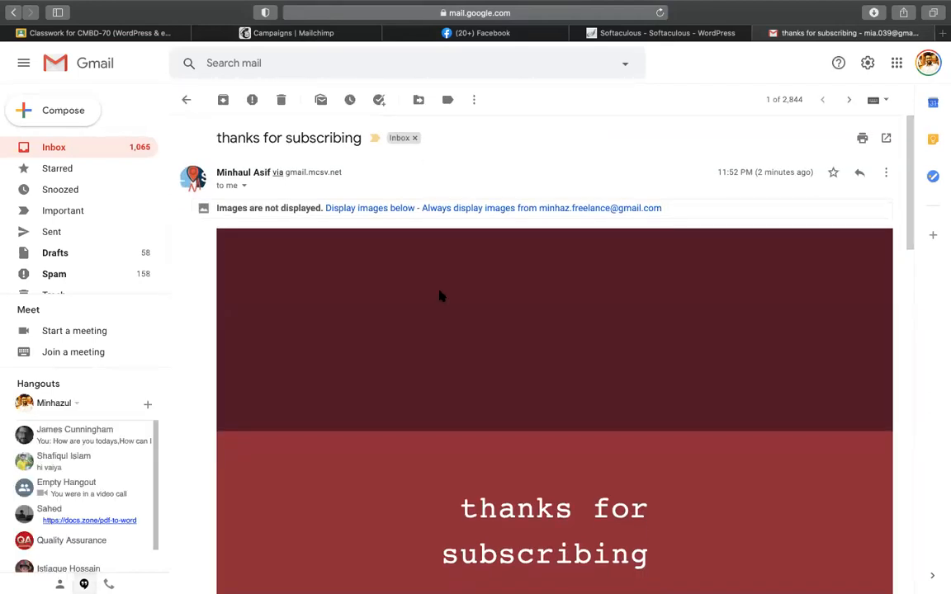
{"action": "left_click", "coordinate": [698, 34]}
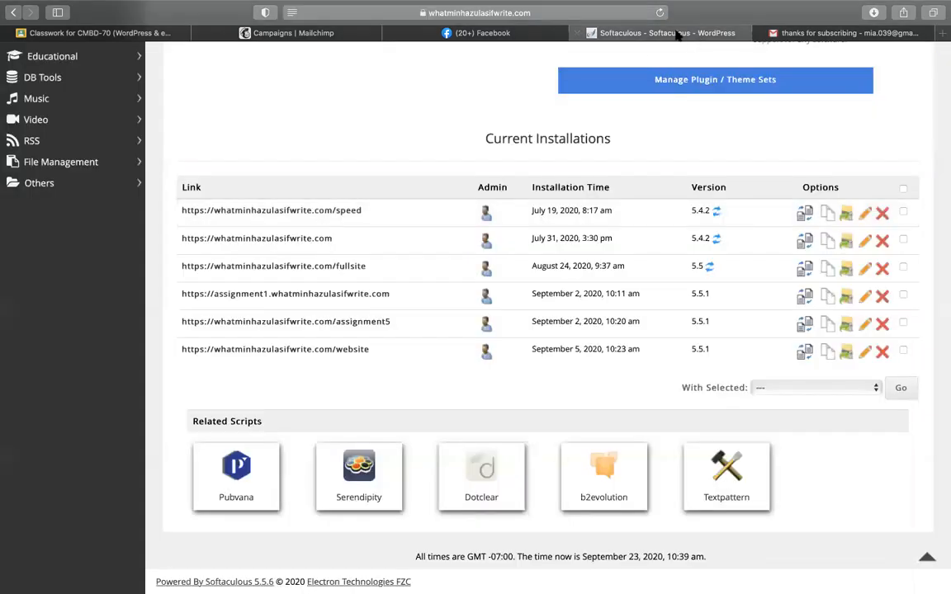
{"action": "left_click", "coordinate": [851, 33]}
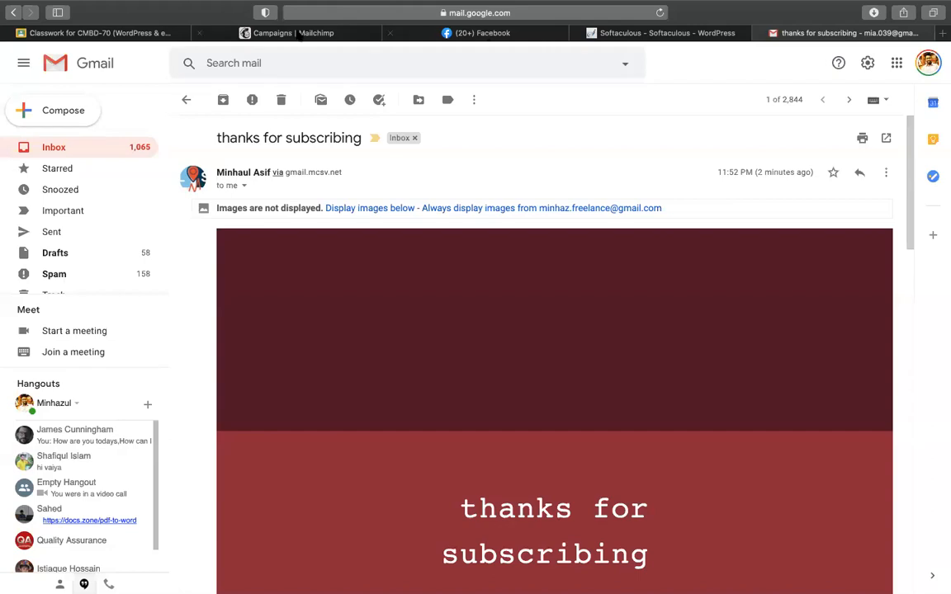
{"action": "left_click", "coordinate": [297, 33]}
Step: Save jhbjk as the draft campaign's subject line and bring up the delivery scheduling options
{"action": "scroll", "coordinate": [487, 193], "scroll_direction": "up", "scroll_amount": 2}
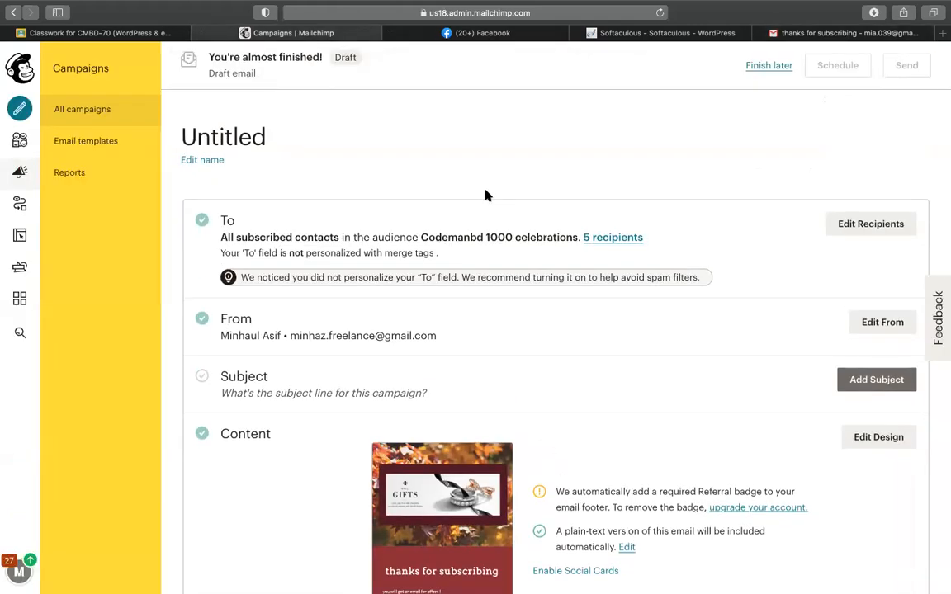
{"action": "scroll", "coordinate": [487, 195], "scroll_direction": "down", "scroll_amount": 3}
{"action": "scroll", "coordinate": [486, 195], "scroll_direction": "up", "scroll_amount": 3}
{"action": "scroll", "coordinate": [660, 182], "scroll_direction": "down", "scroll_amount": 2}
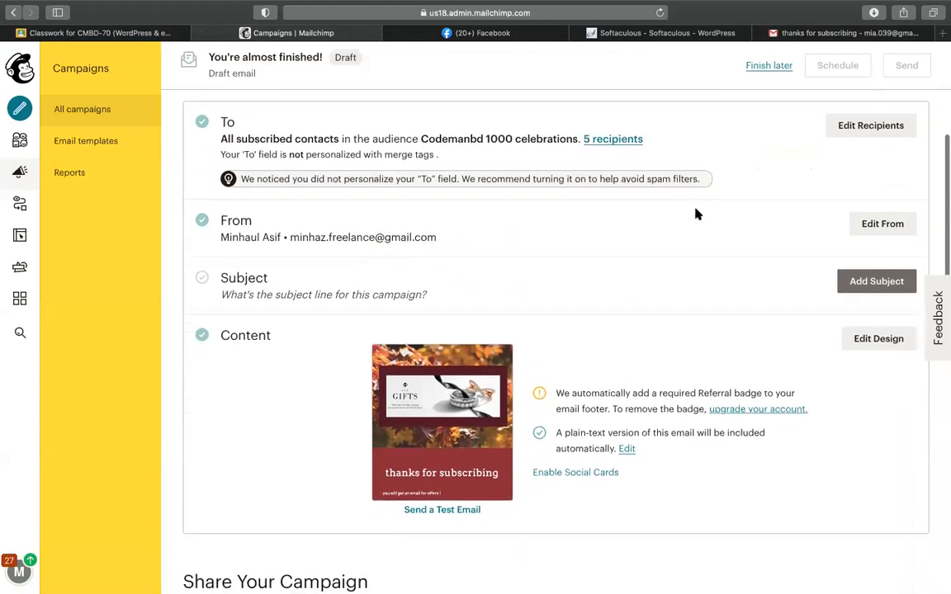
{"action": "left_click", "coordinate": [852, 283]}
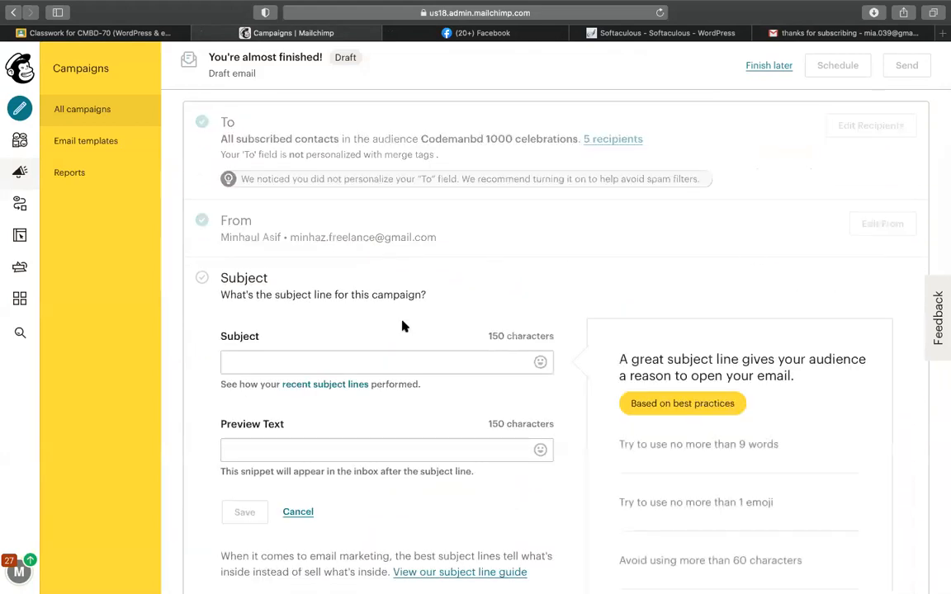
{"action": "left_click", "coordinate": [402, 357]}
{"action": "type", "text": "Wel"}
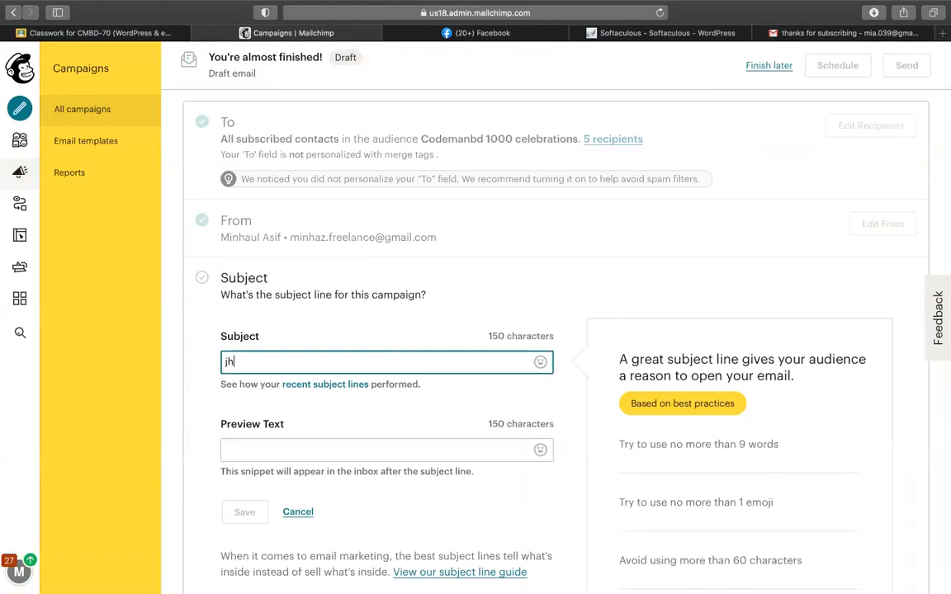
{"action": "scroll", "coordinate": [264, 274], "scroll_direction": "down", "scroll_amount": 5}
{"action": "left_click", "coordinate": [244, 169]}
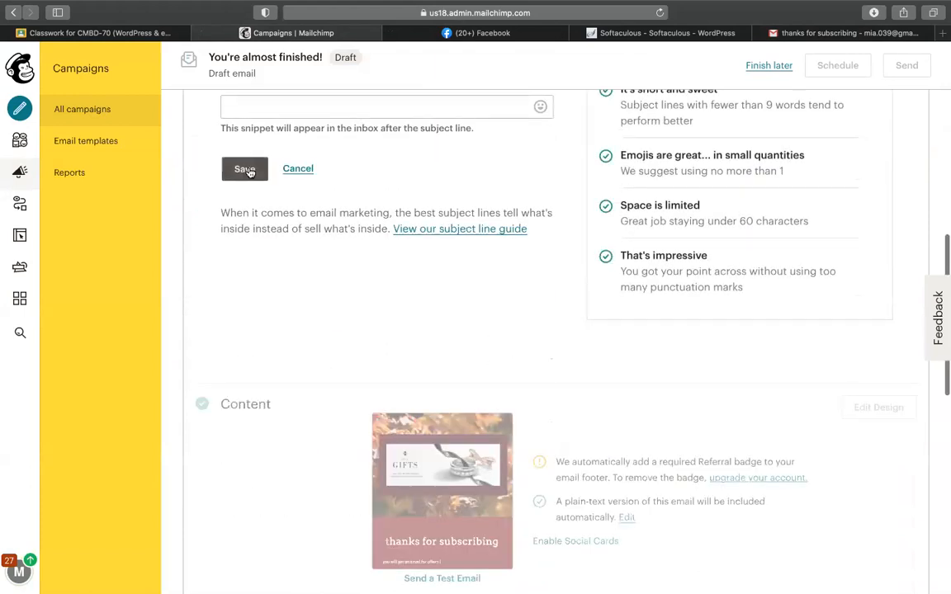
{"action": "scroll", "coordinate": [518, 305], "scroll_direction": "up", "scroll_amount": 10}
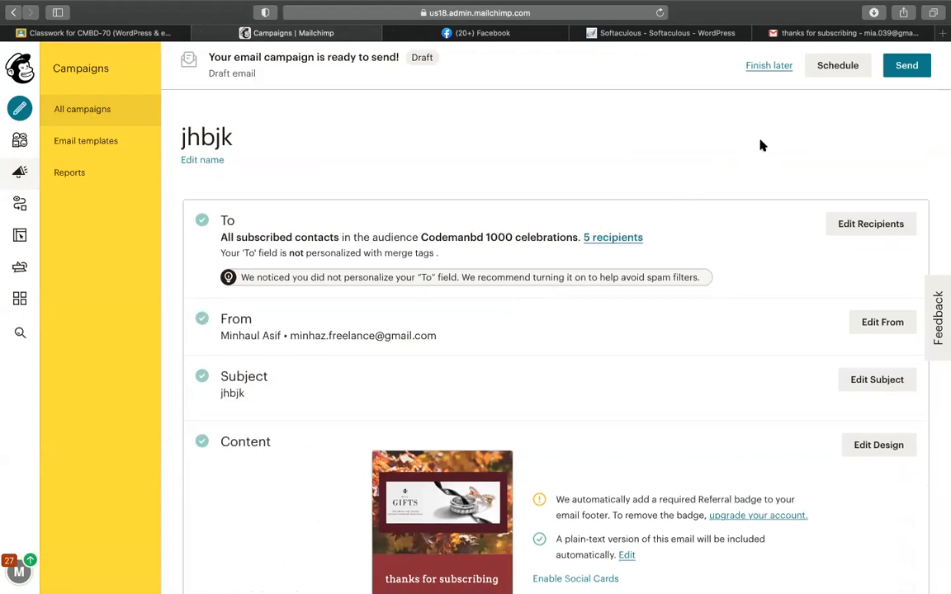
{"action": "left_click", "coordinate": [826, 72]}
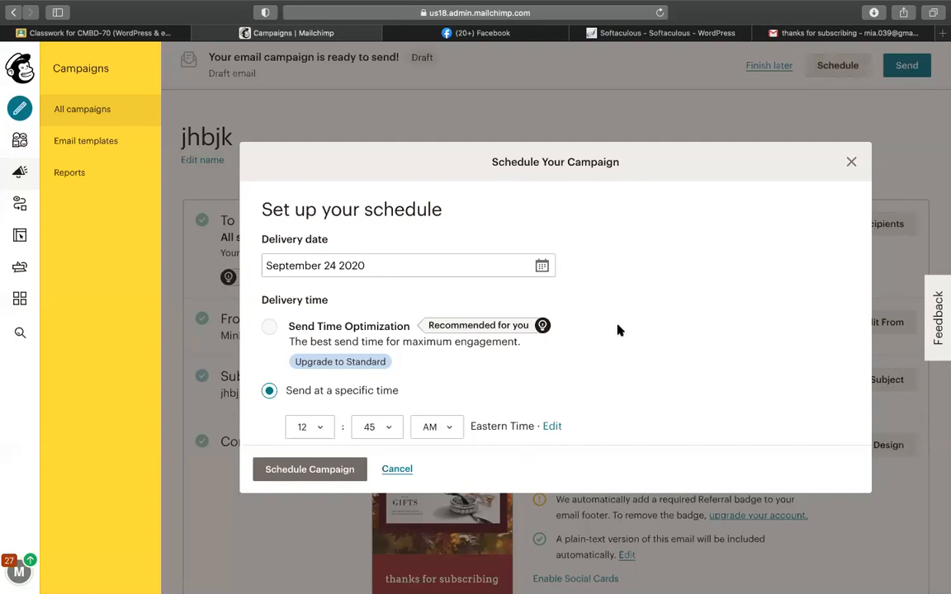
{"action": "left_click", "coordinate": [318, 431]}
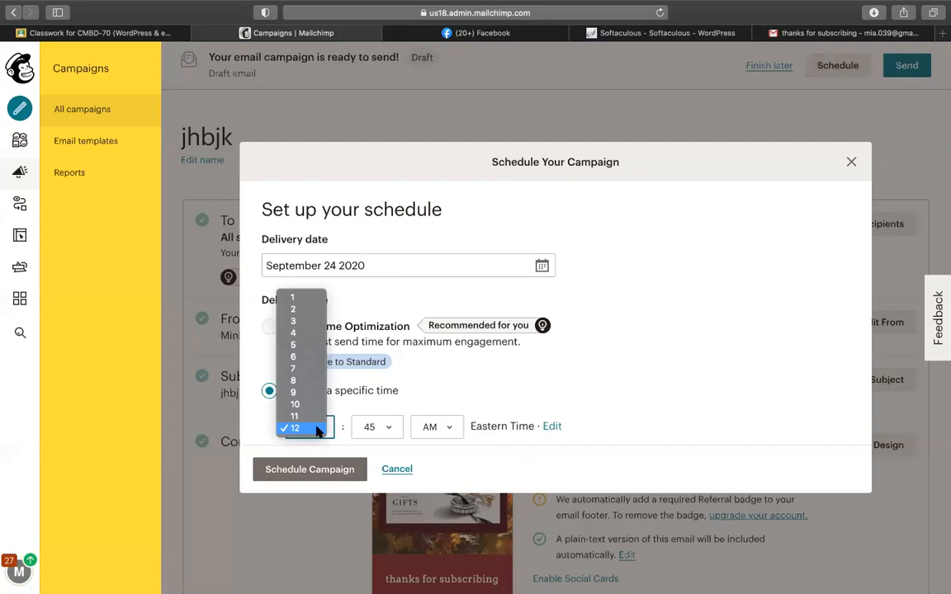
{"action": "left_click", "coordinate": [424, 361]}
{"action": "scroll", "coordinate": [424, 361], "scroll_direction": "down", "scroll_amount": 2}
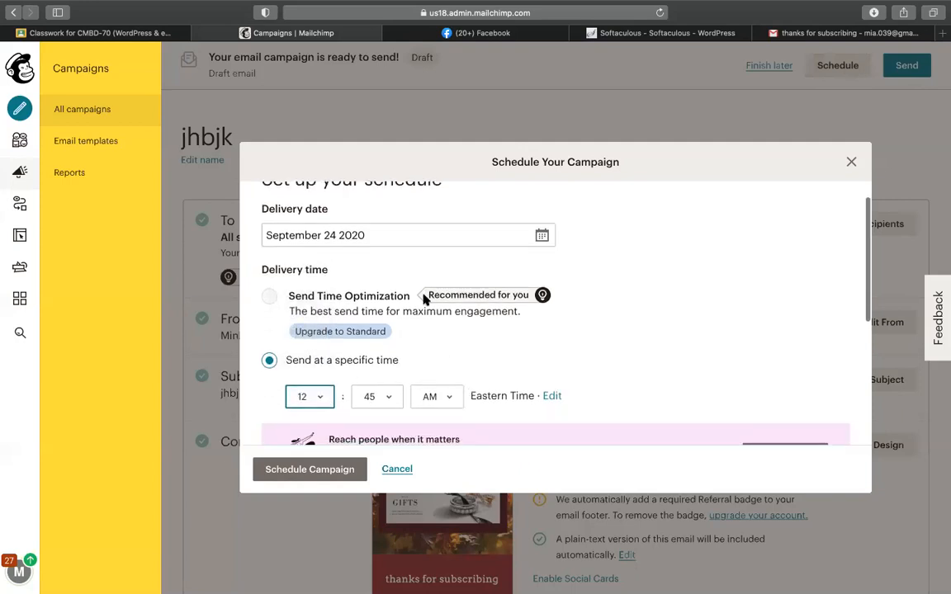
{"action": "scroll", "coordinate": [404, 276], "scroll_direction": "down", "scroll_amount": 2}
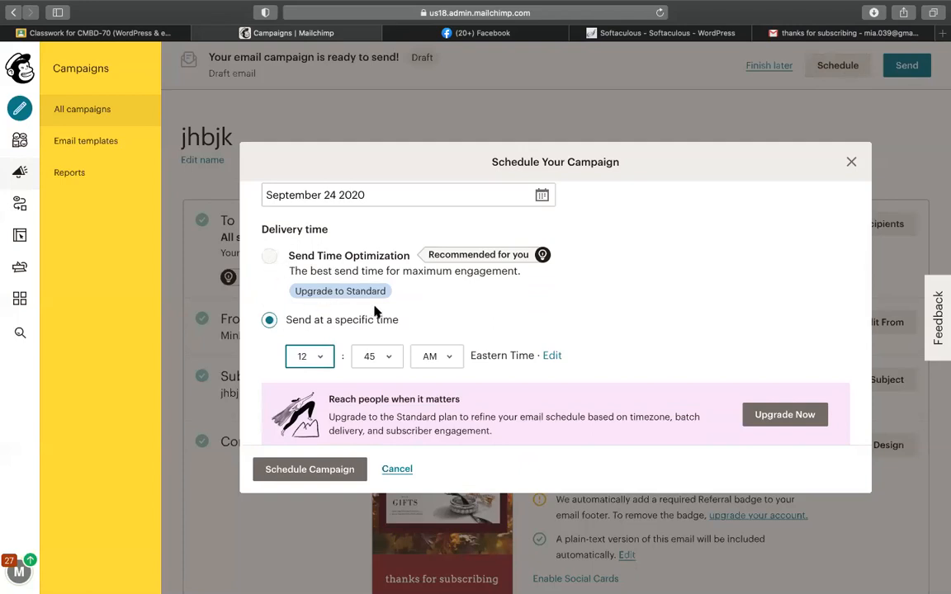
{"action": "left_click", "coordinate": [332, 303]}
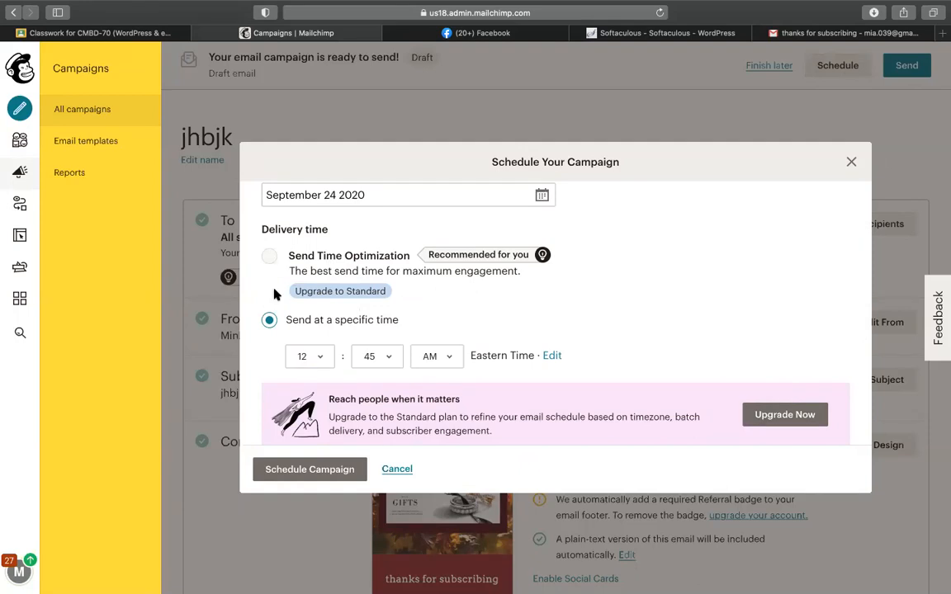
{"action": "left_click", "coordinate": [853, 162]}
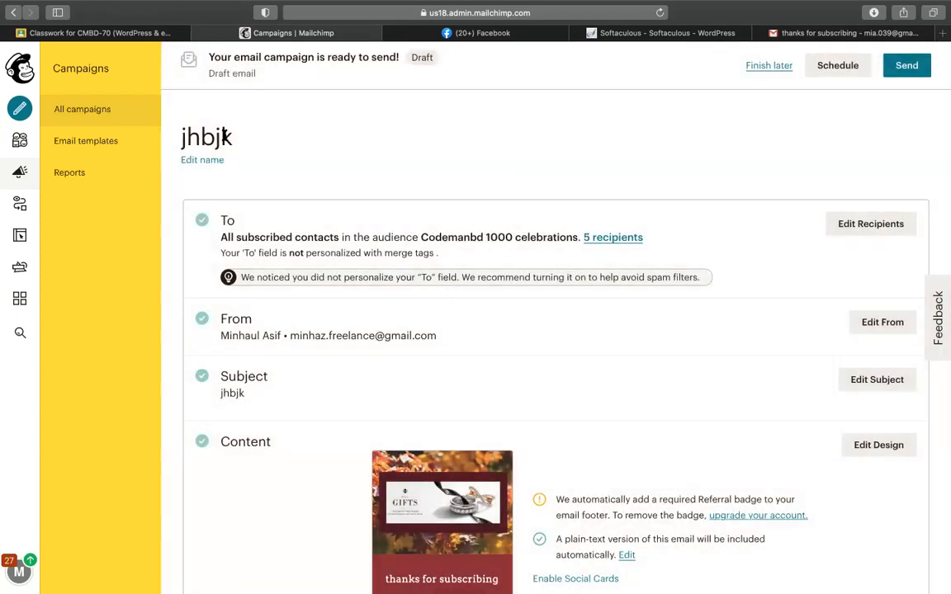
{"action": "left_click", "coordinate": [19, 204]}
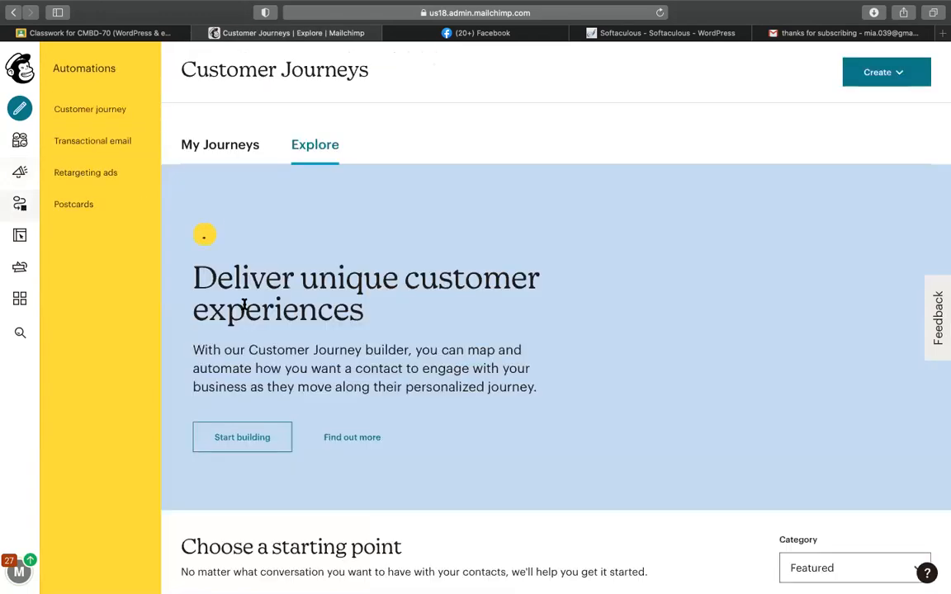
Step: Name the new customer journey 'subscriber automation' and choose the Codemanbd 1000 celebrations audience
{"action": "left_click", "coordinate": [236, 431]}
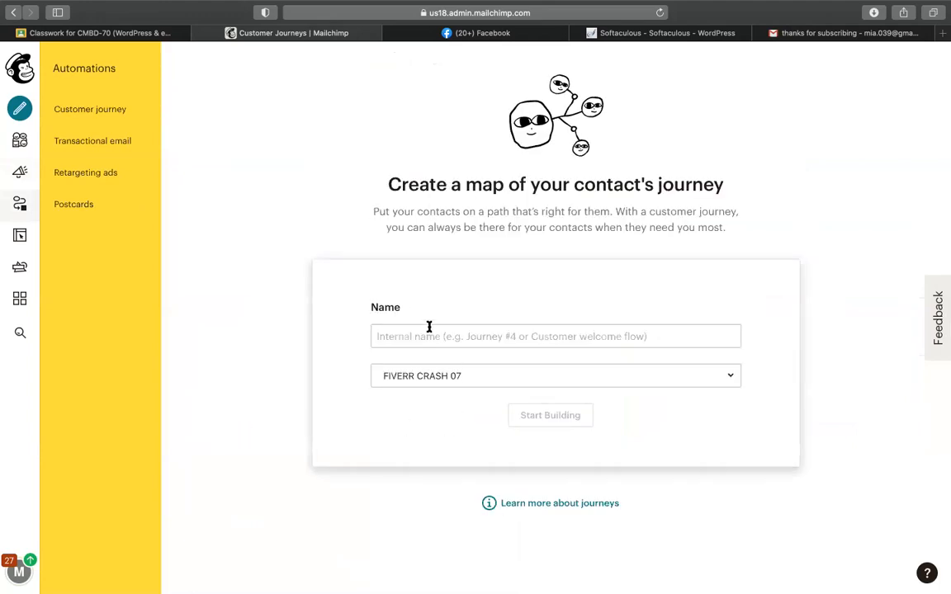
{"action": "left_click", "coordinate": [428, 327]}
{"action": "type", "text": "su"}
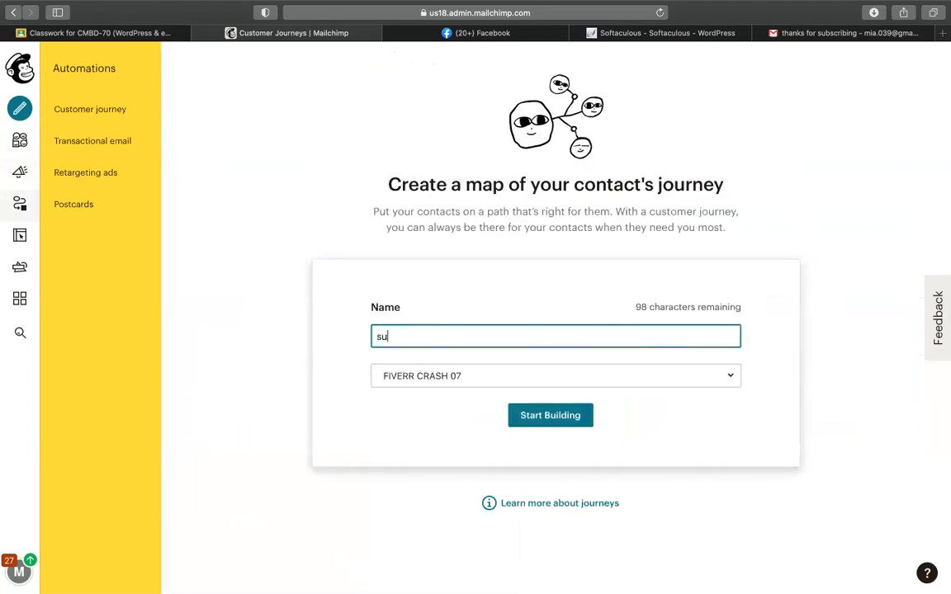
{"action": "type", "text": "bscriber automation"}
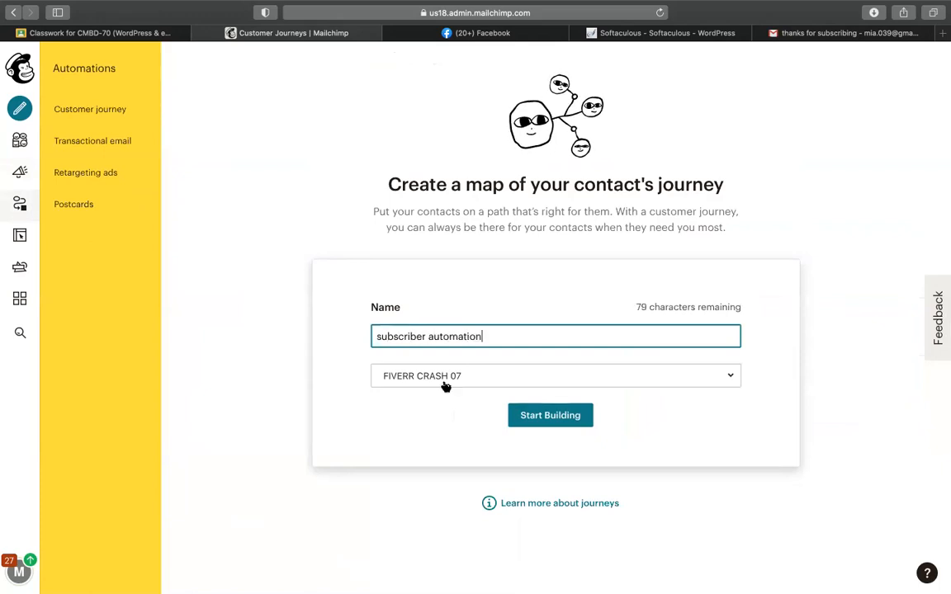
{"action": "left_click", "coordinate": [547, 373]}
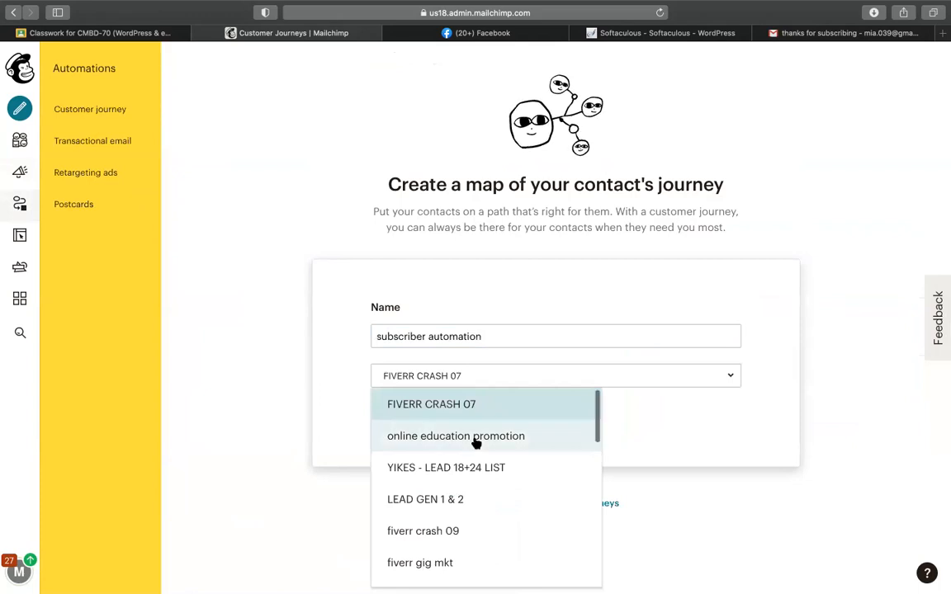
{"action": "scroll", "coordinate": [477, 444], "scroll_direction": "down", "scroll_amount": 3}
{"action": "scroll", "coordinate": [476, 444], "scroll_direction": "down", "scroll_amount": 1}
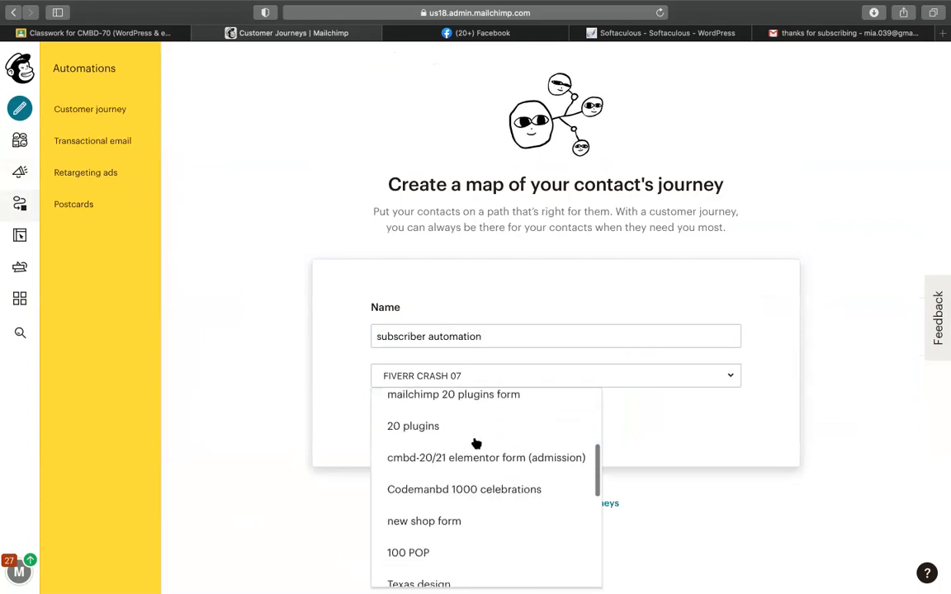
{"action": "left_click", "coordinate": [478, 494]}
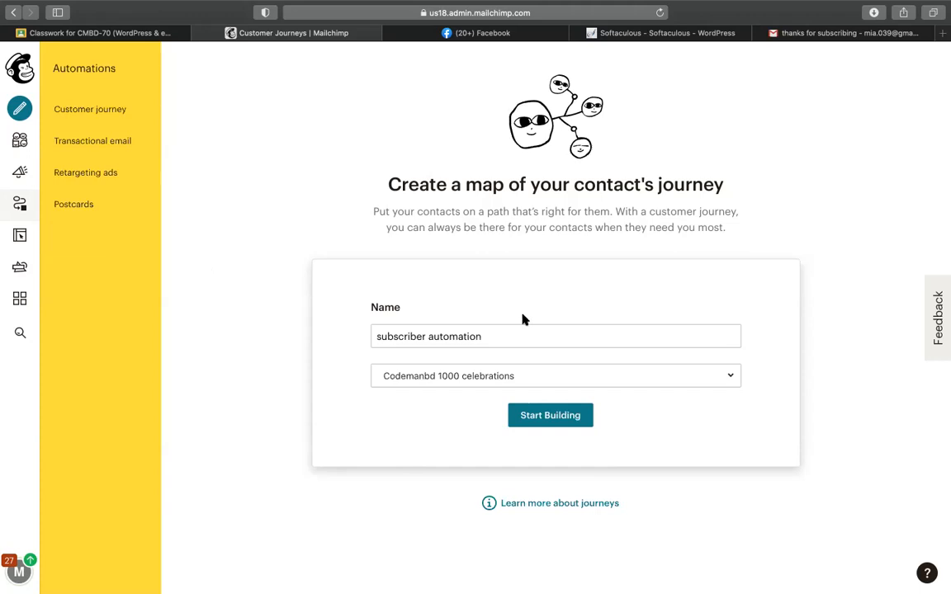
Step: Create the journey and save 'Signs up' as its starting point
{"action": "left_click", "coordinate": [551, 416]}
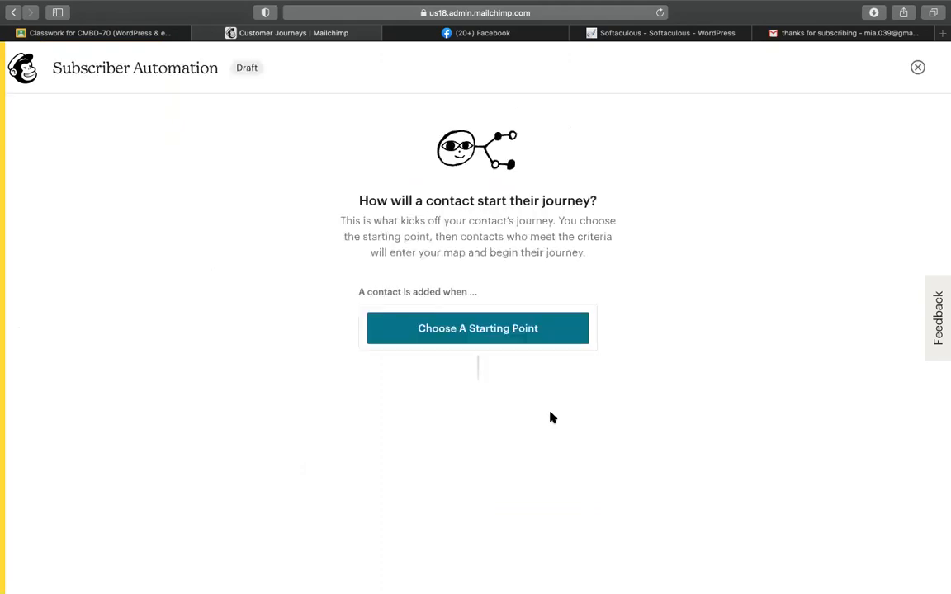
{"action": "left_click", "coordinate": [488, 333]}
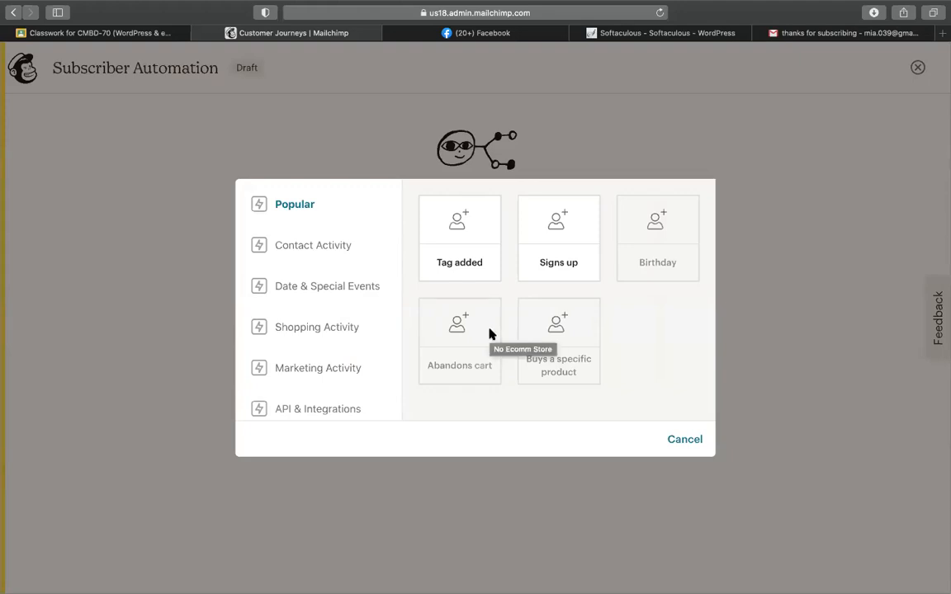
{"action": "left_click", "coordinate": [552, 272]}
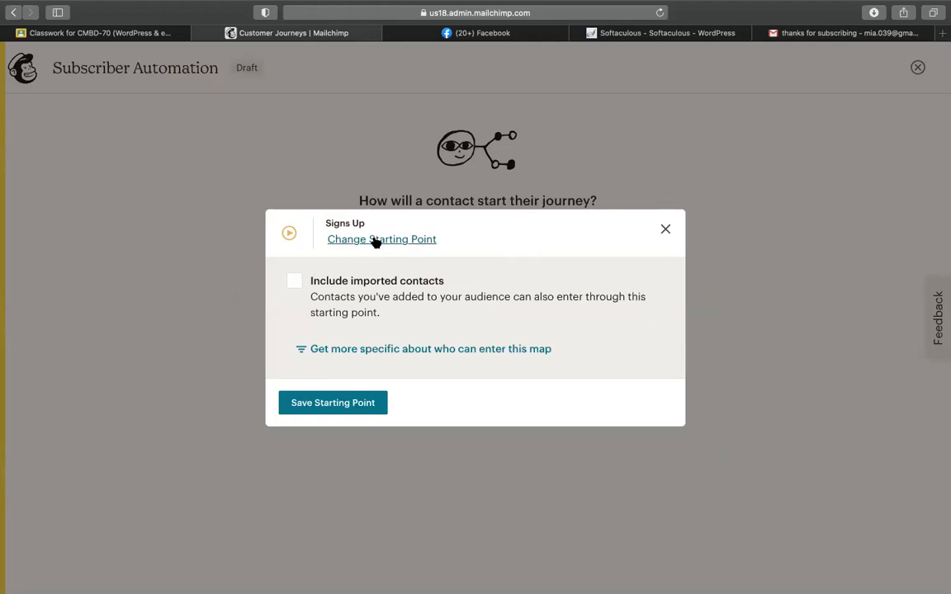
{"action": "left_click", "coordinate": [355, 403]}
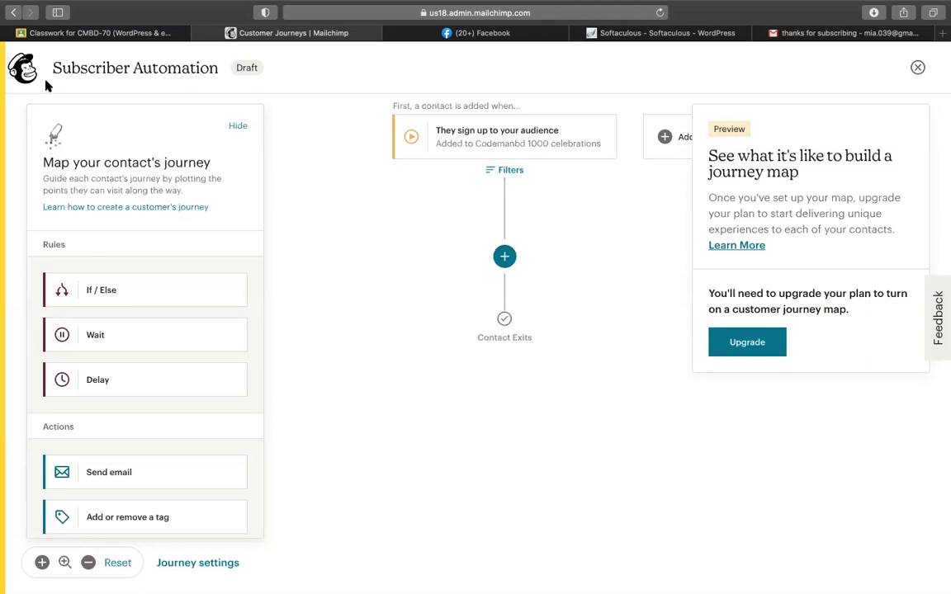
Step: Switch to the Google Classroom 'Classwork for CMBD-70' tab
{"action": "left_click", "coordinate": [97, 31]}
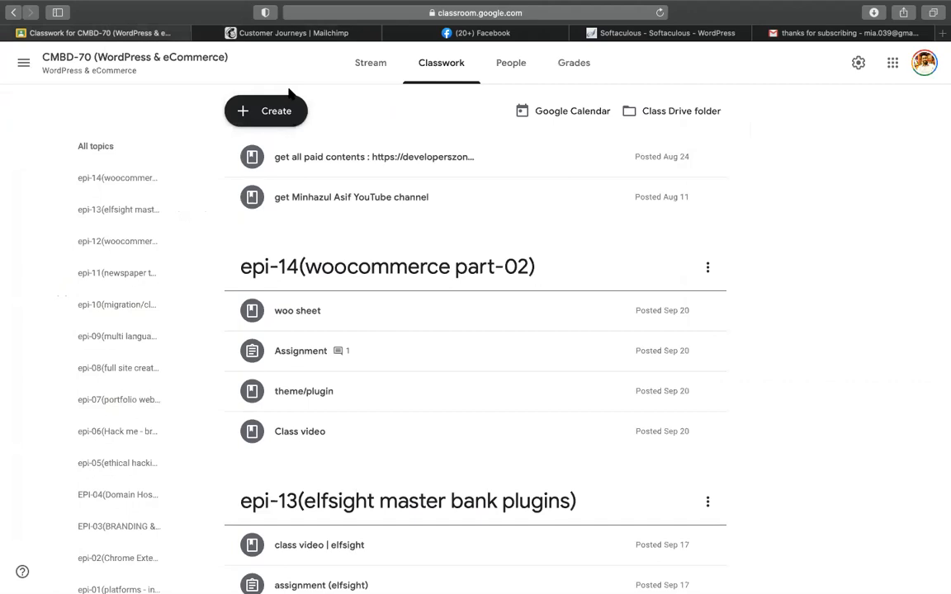
Step: Add the topic 'epi-15-…(mailchimp-01// email template + pop up + thanks email to subscriber)'
{"action": "left_click", "coordinate": [268, 110]}
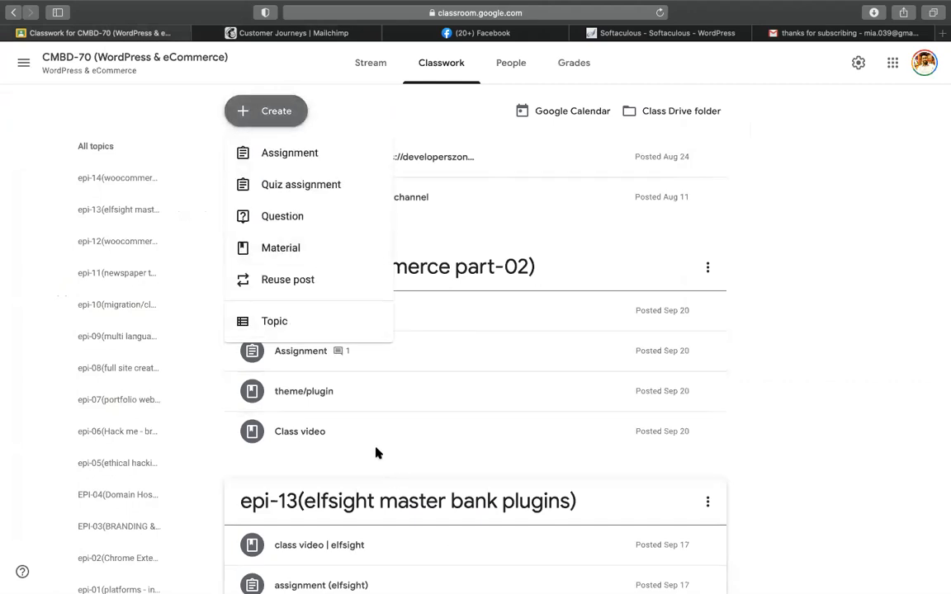
{"action": "left_click", "coordinate": [314, 326]}
{"action": "type", "text": "epi-1"}
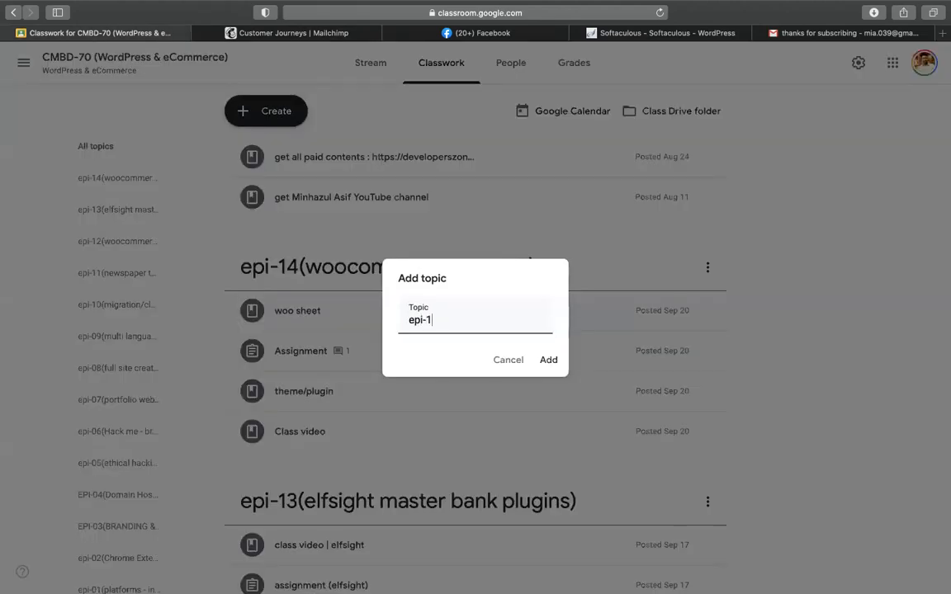
{"action": "type", "text": "5-minhaz(mailchimp0"}
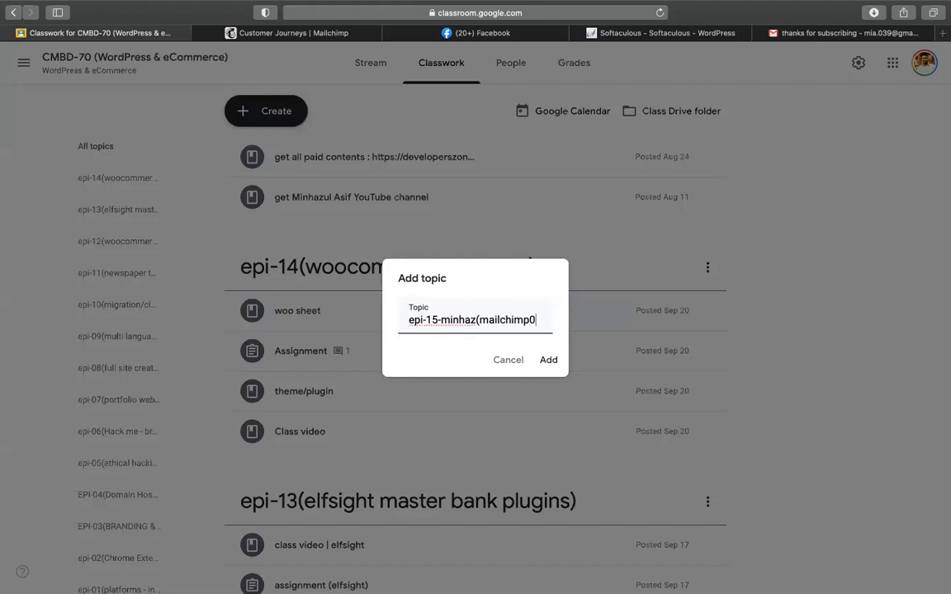
{"action": "key", "text": "BackSpace"}
{"action": "type", "text": "-01//"}
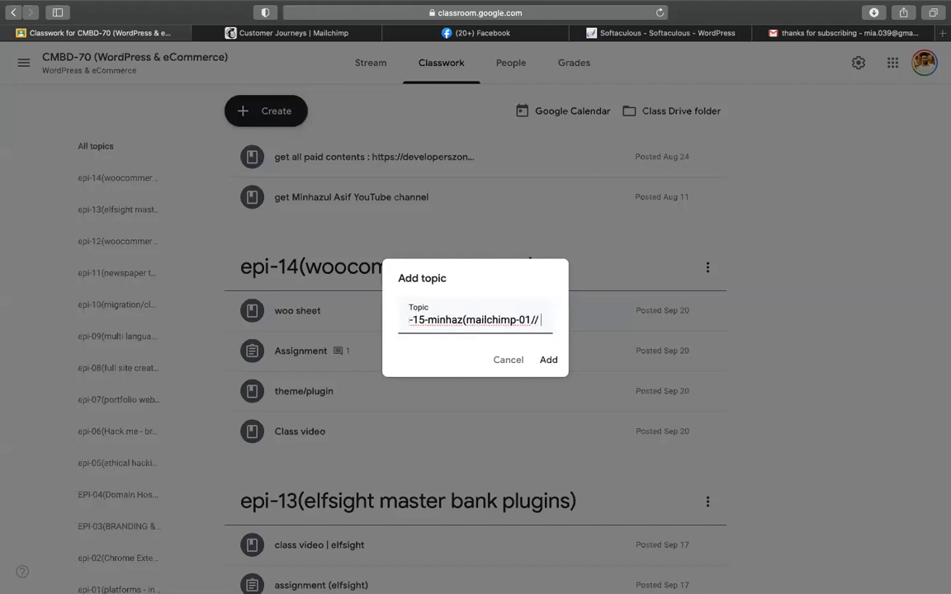
{"action": "type", "text": " email temlate"}
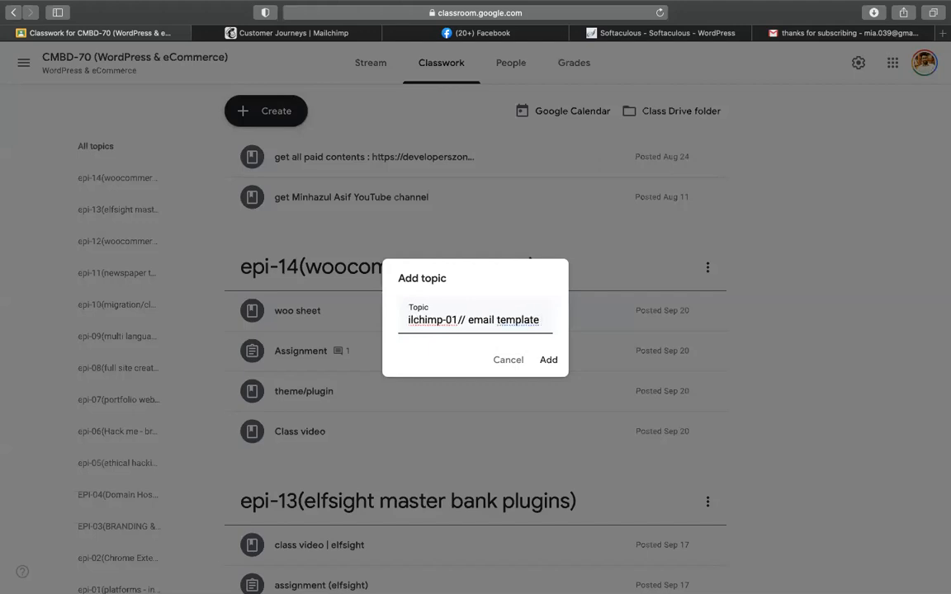
{"action": "type", "text": " + pop up "}
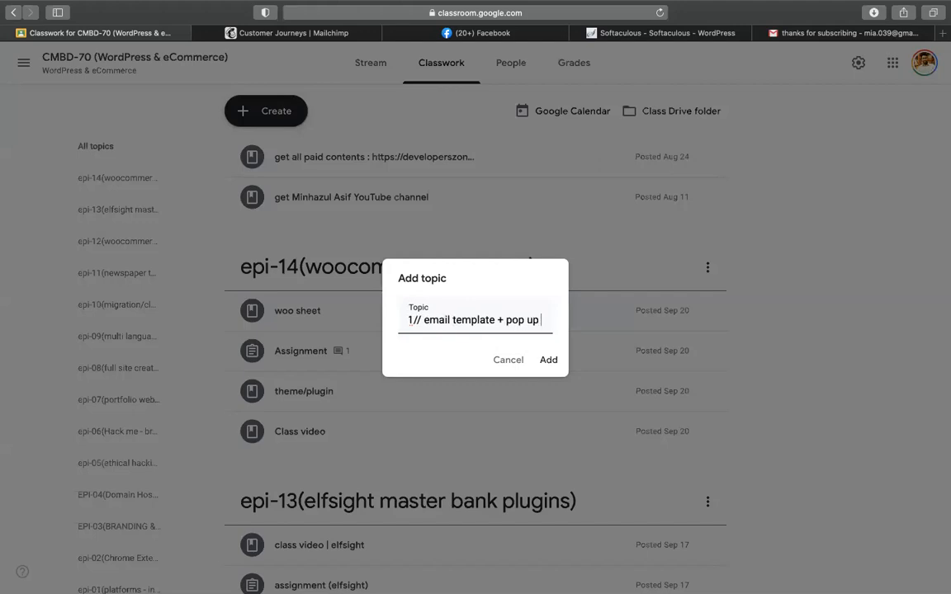
{"action": "type", "text": "+ thanks"}
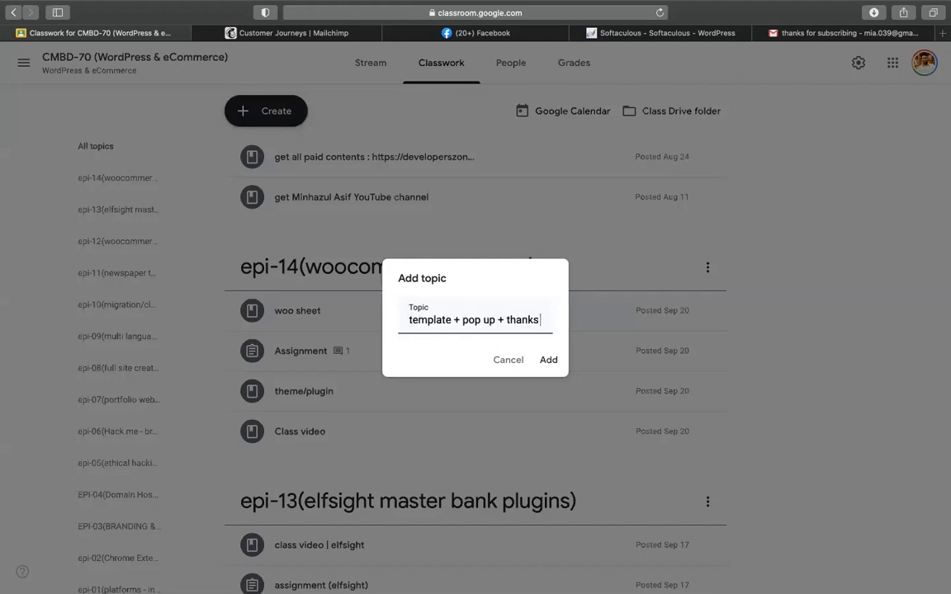
{"action": "type", "text": " aut"}
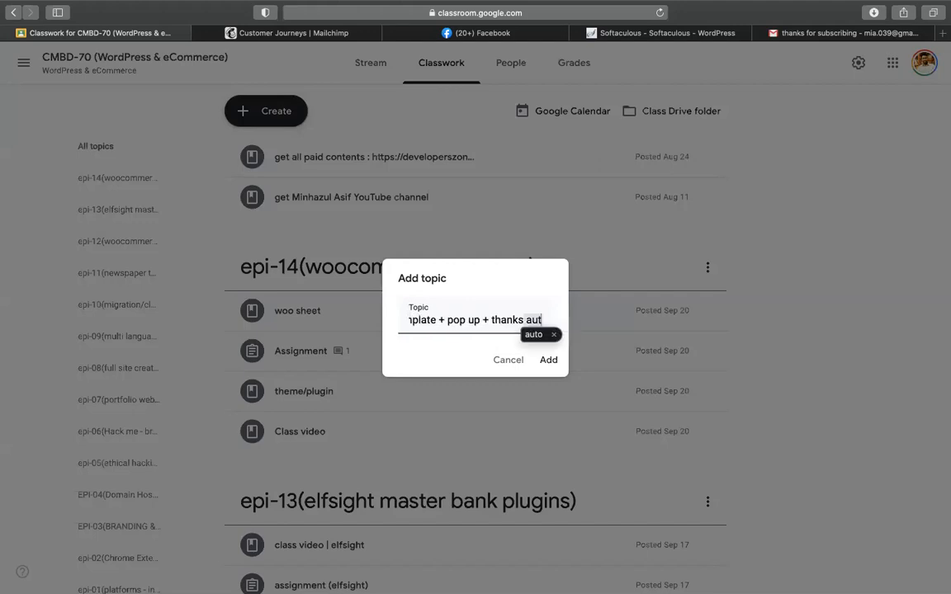
{"action": "type", "text": "o"}
{"action": "key", "text": "BackSpace"}
{"action": "key", "text": "BackSpace"}
{"action": "key", "text": "BackSpace"}
{"action": "key", "text": "BackSpace"}
{"action": "type", "text": "email ro"}
{"action": "key", "text": "BackSpace"}
{"action": "key", "text": "BackSpace"}
{"action": "type", "text": "to subscriber"}
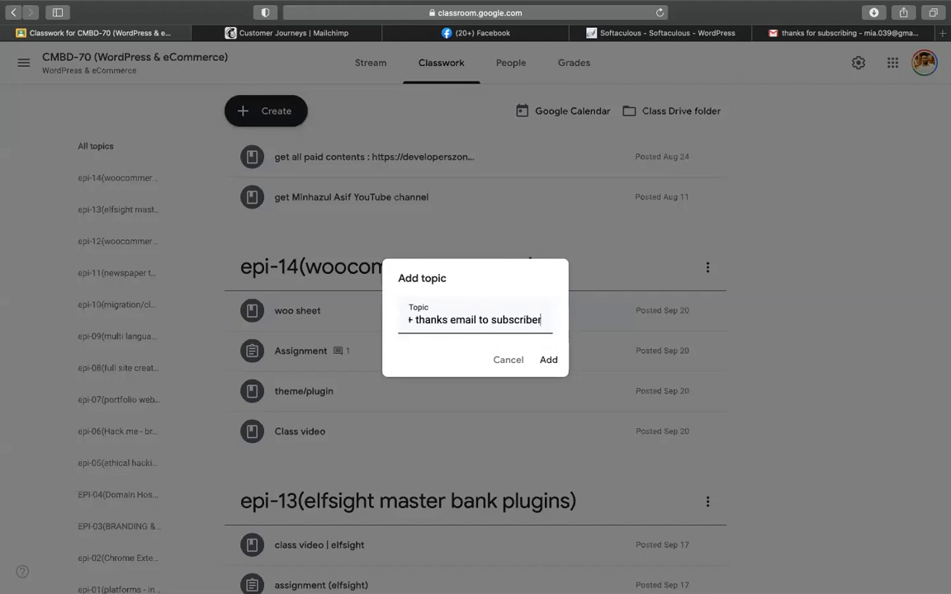
{"action": "type", "text": ")"}
{"action": "key", "text": "Return"}
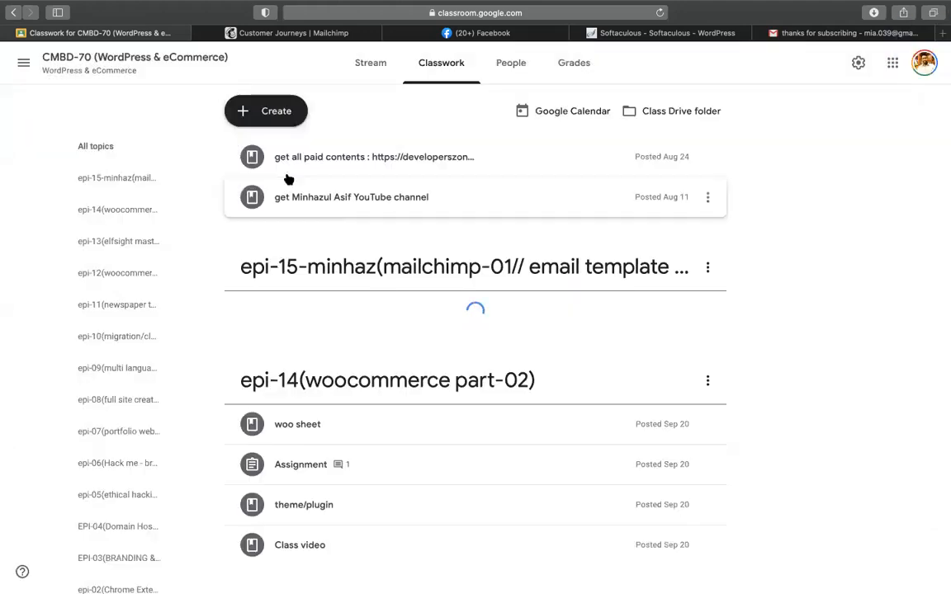
{"action": "left_click", "coordinate": [266, 110]}
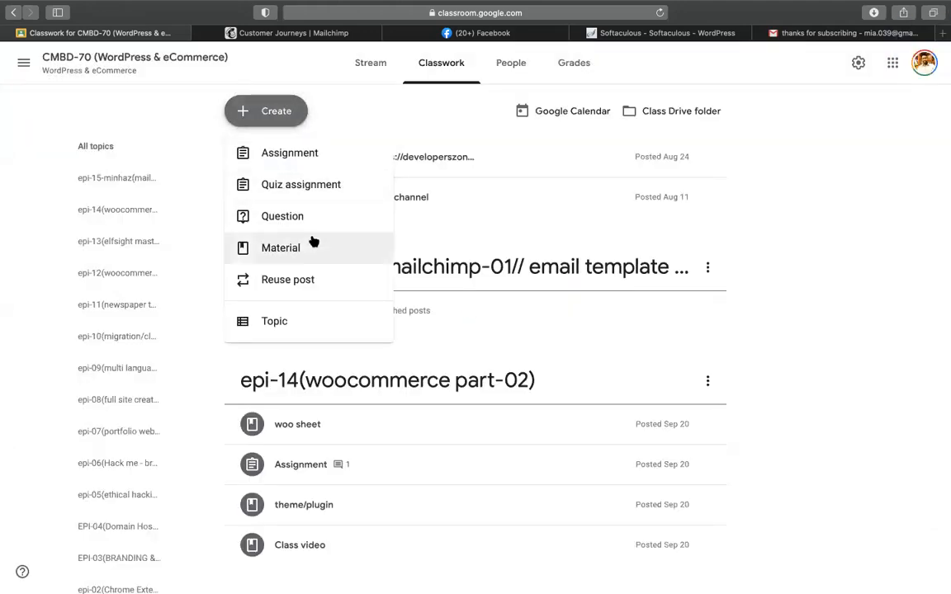
Step: Start a new assignment titled 'Mailchimp email campaign assignment'
{"action": "left_click", "coordinate": [291, 152]}
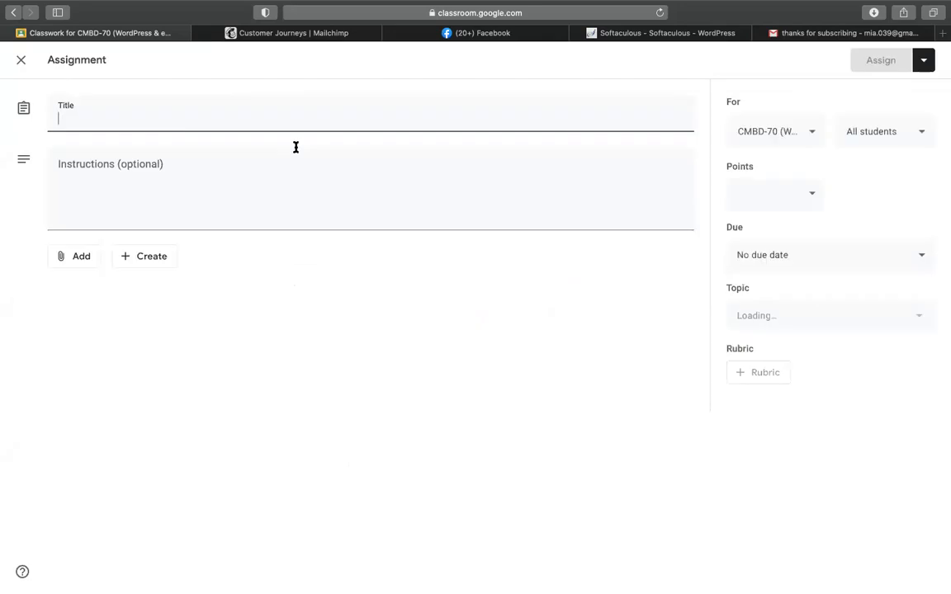
{"action": "type", "text": "mailc"}
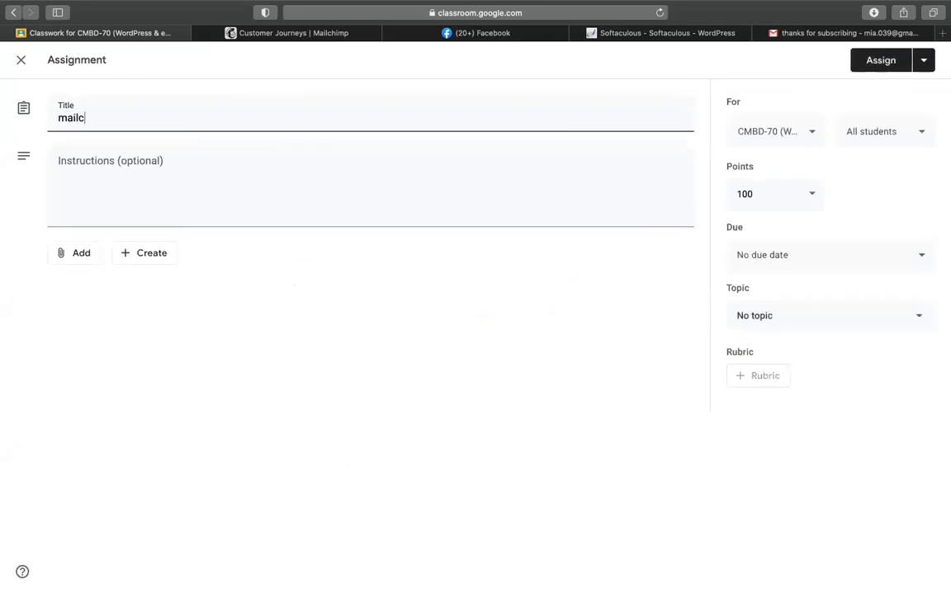
{"action": "type", "text": "hi"}
{"action": "key", "text": "BackSpace"}
{"action": "type", "text": "imp "}
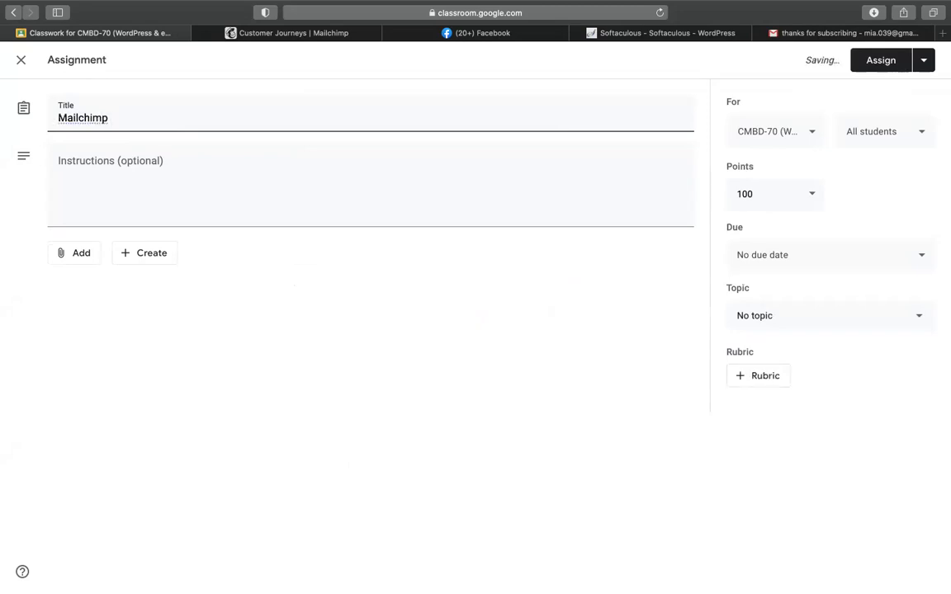
{"action": "type", "text": "email cam"}
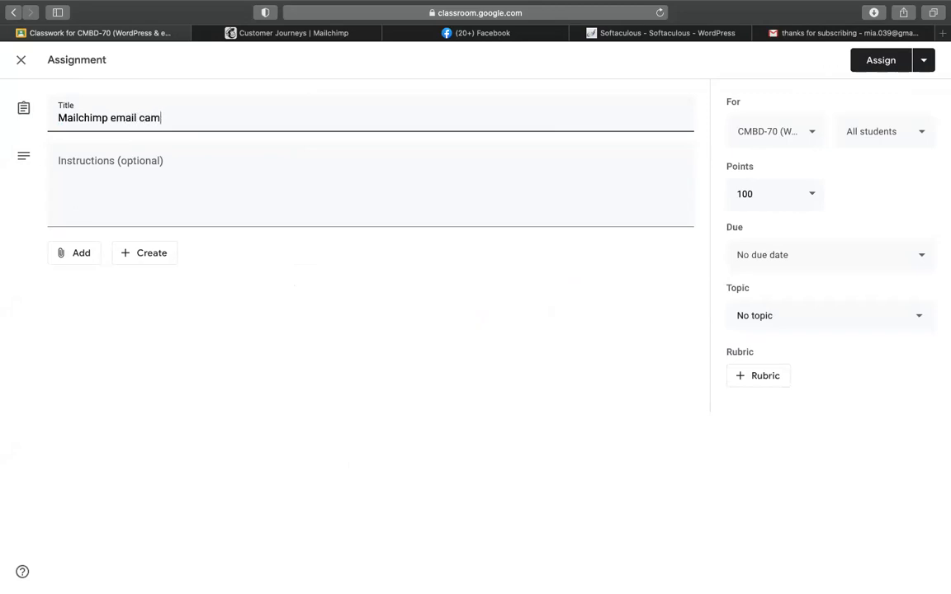
{"action": "type", "text": "pai"}
{"action": "type", "text": "gn assignment"}
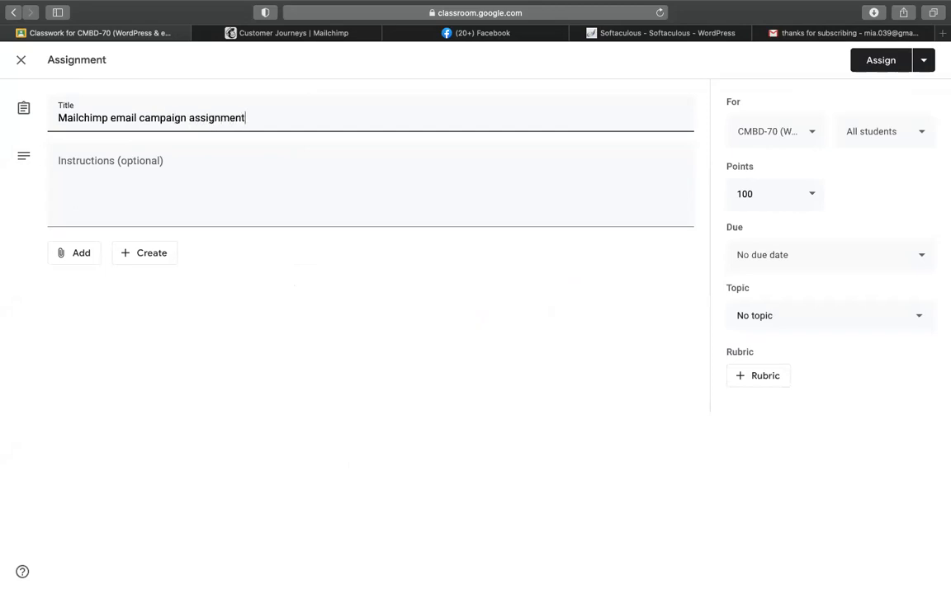
Step: Begin instruction 1: create a pop up, integrate it to the site, and submit the site link
{"action": "left_click", "coordinate": [258, 169]}
{"action": "type", "text": "1. "}
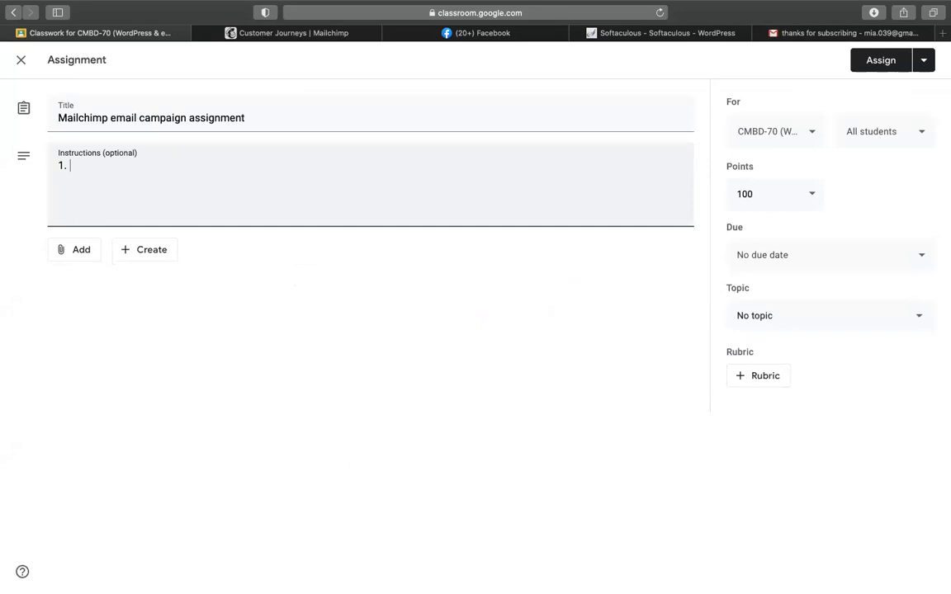
{"action": "type", "text": "create a pop up and integrate to sis"}
{"action": "key", "text": "BackSpace"}
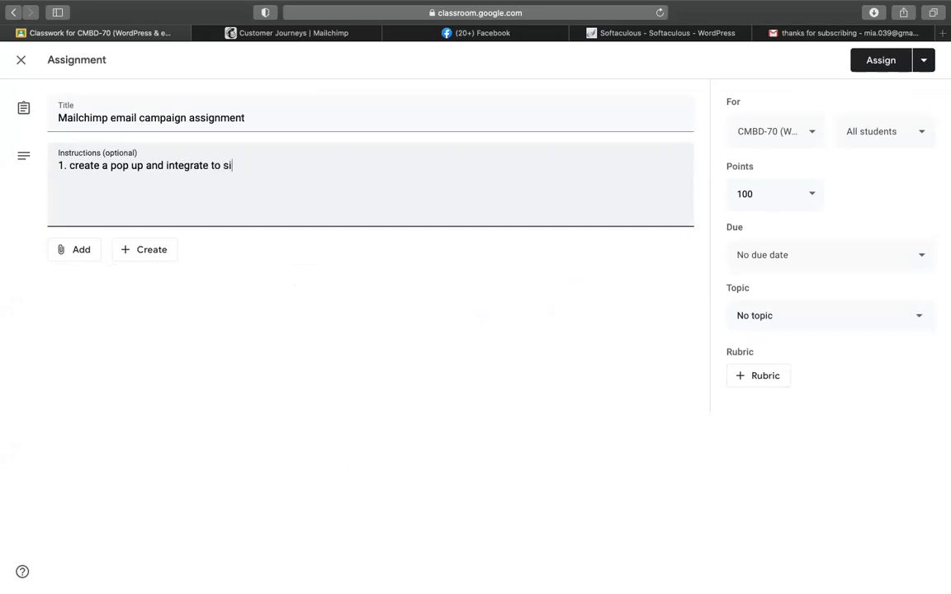
{"action": "type", "text": "te "}
{"action": "type", "text": "- send si"}
{"action": "key", "text": "BackSpace"}
{"action": "key", "text": "BackSpace"}
{"action": "key", "text": "BackSpace"}
{"action": "key", "text": "BackSpace"}
{"action": "key", "text": "BackSpace"}
{"action": "type", "text": "ubmit site link to che"}
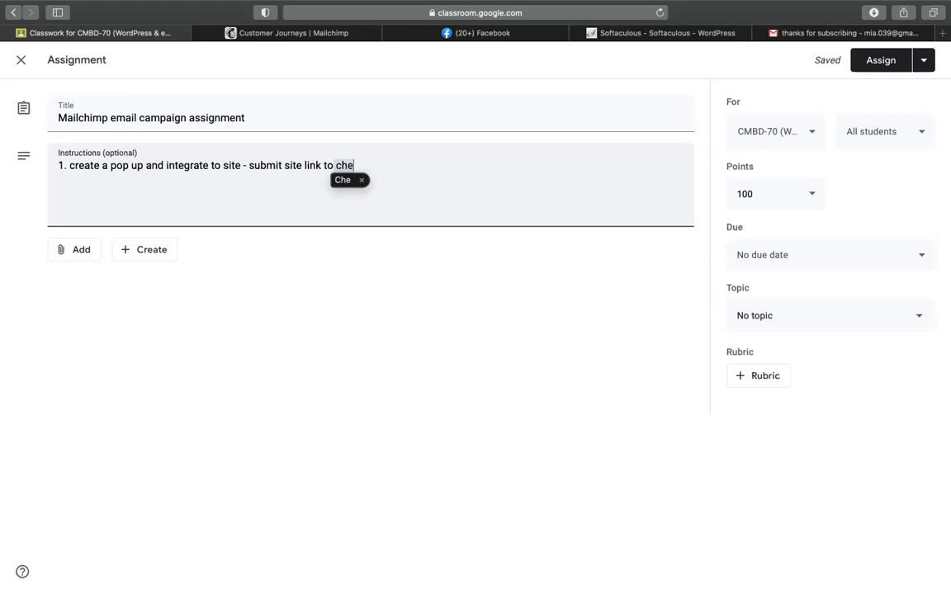
Step: End line 1 with 'to check the popup' and add line 2: '2. after submit pop up - send a "thanks for subscribe" mail'
{"action": "type", "text": "ck "}
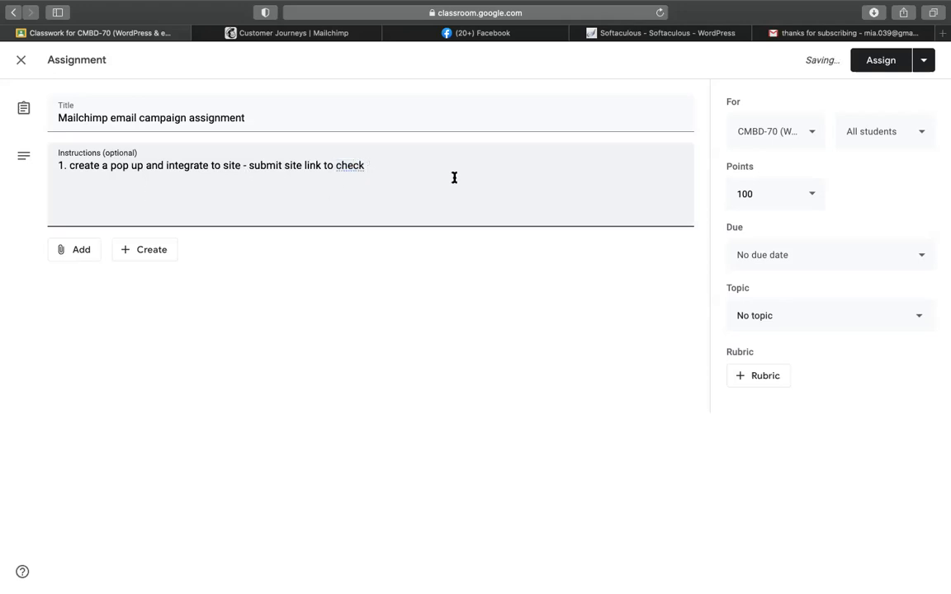
{"action": "type", "text": "the popup"}
{"action": "key", "text": "Return"}
{"action": "type", "text": "2. a"}
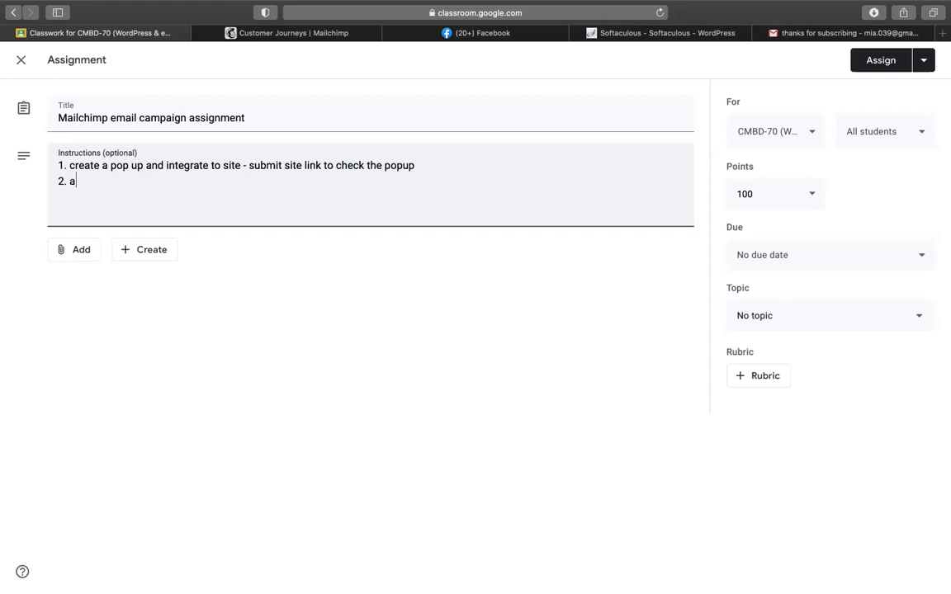
{"action": "type", "text": "fter submit pop up - it"}
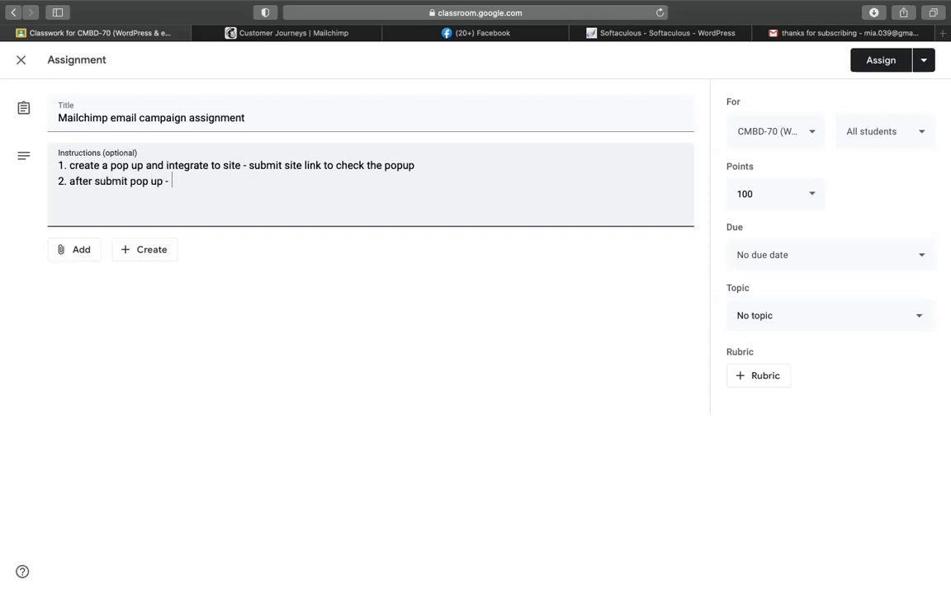
{"action": "key", "text": "BackSpace"}
{"action": "key", "text": "BackSpace"}
{"action": "key", "text": "BackSpace"}
{"action": "type", "text": "send a automat"}
{"action": "key", "text": "BackSpace"}
{"action": "key", "text": "BackSpace"}
{"action": "key", "text": "BackSpace"}
{"action": "key", "text": "BackSpace"}
{"action": "key", "text": "BackSpace"}
{"action": "key", "text": "BackSpace"}
{"action": "key", "text": "BackSpace"}
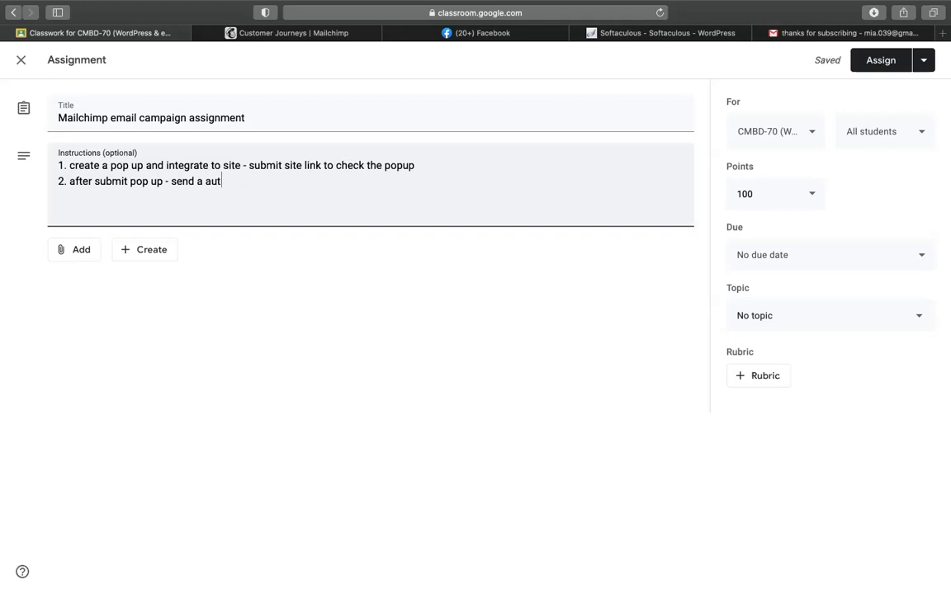
{"action": "type", "text": "\"thanks for subscib"}
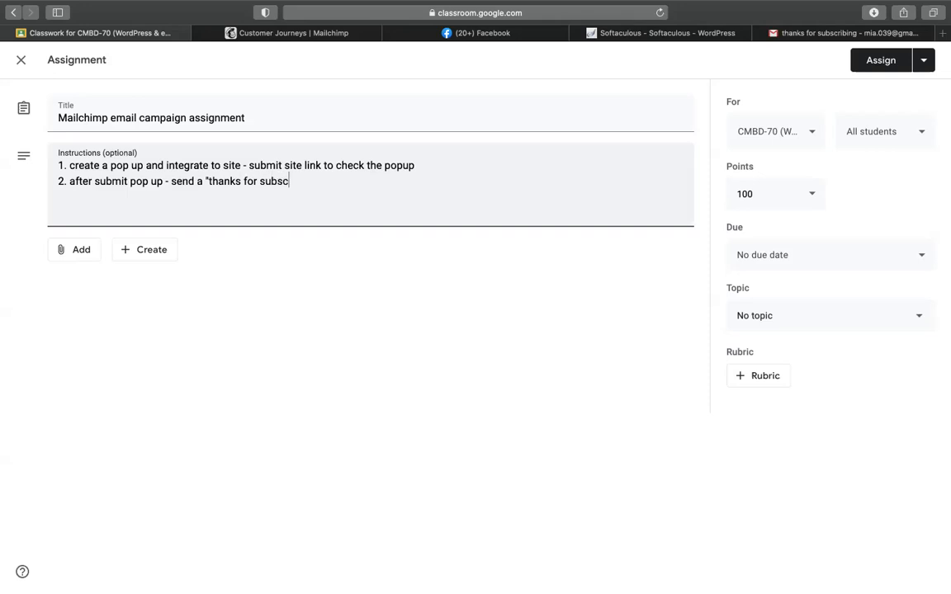
{"action": "key", "text": "BackSpace"}
{"action": "type", "text": "be"}
{"action": "key", "text": "BackSpace"}
{"action": "key", "text": "BackSpace"}
{"action": "key", "text": "BackSpace"}
{"action": "type", "text": "ribbe"}
{"action": "key", "text": "BackSpace"}
{"action": "type", "text": "\" mail"}
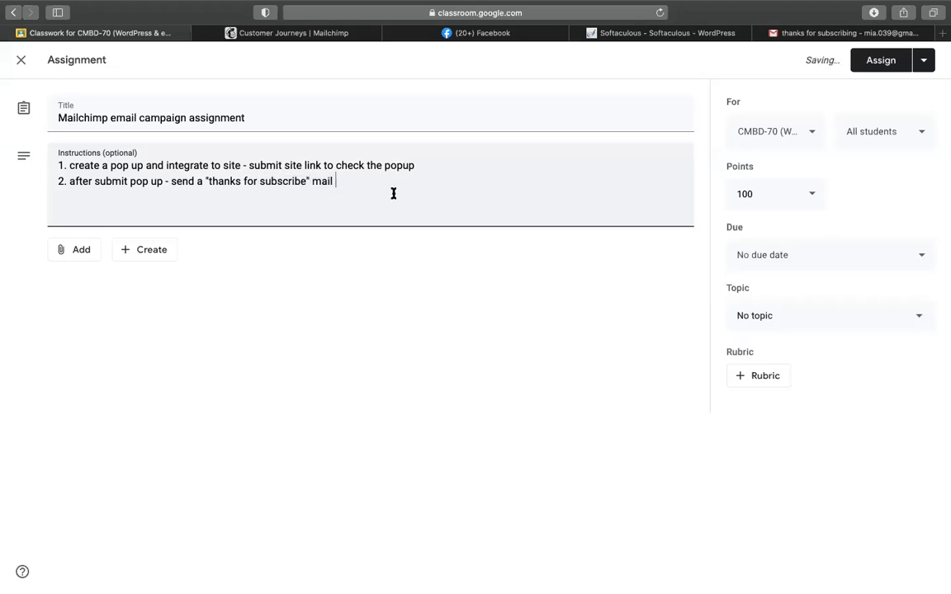
Step: Put the assignment under the epi-15 Mailchimp topic and assign it to all CMBD-70 students
{"action": "left_click", "coordinate": [797, 325]}
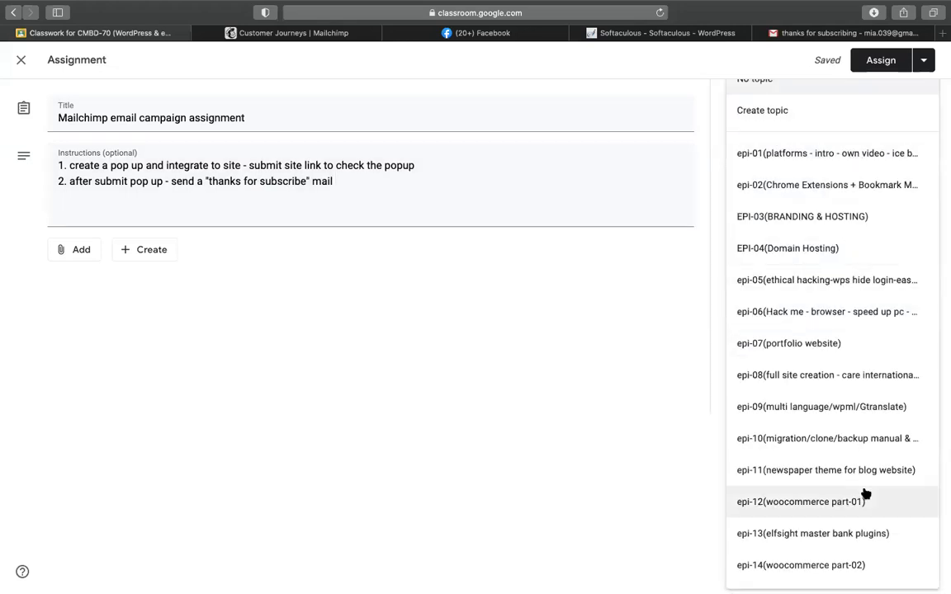
{"action": "scroll", "coordinate": [866, 493], "scroll_direction": "down", "scroll_amount": 1}
{"action": "left_click", "coordinate": [839, 568]}
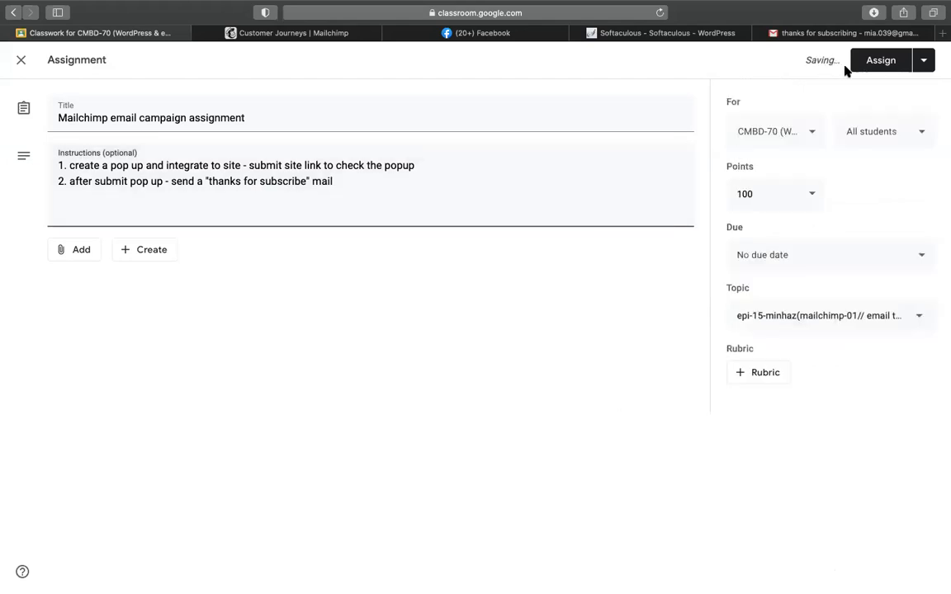
{"action": "left_click", "coordinate": [883, 68]}
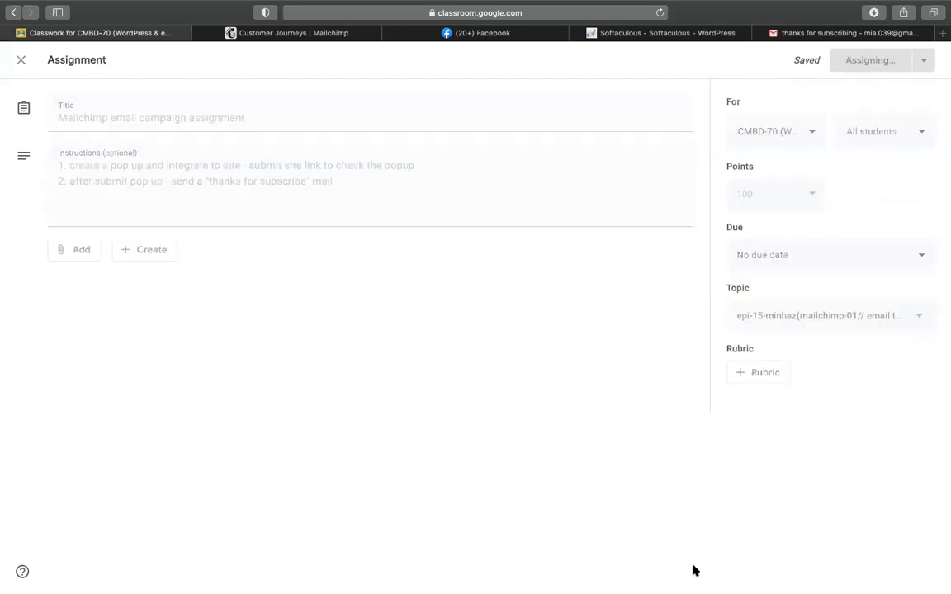